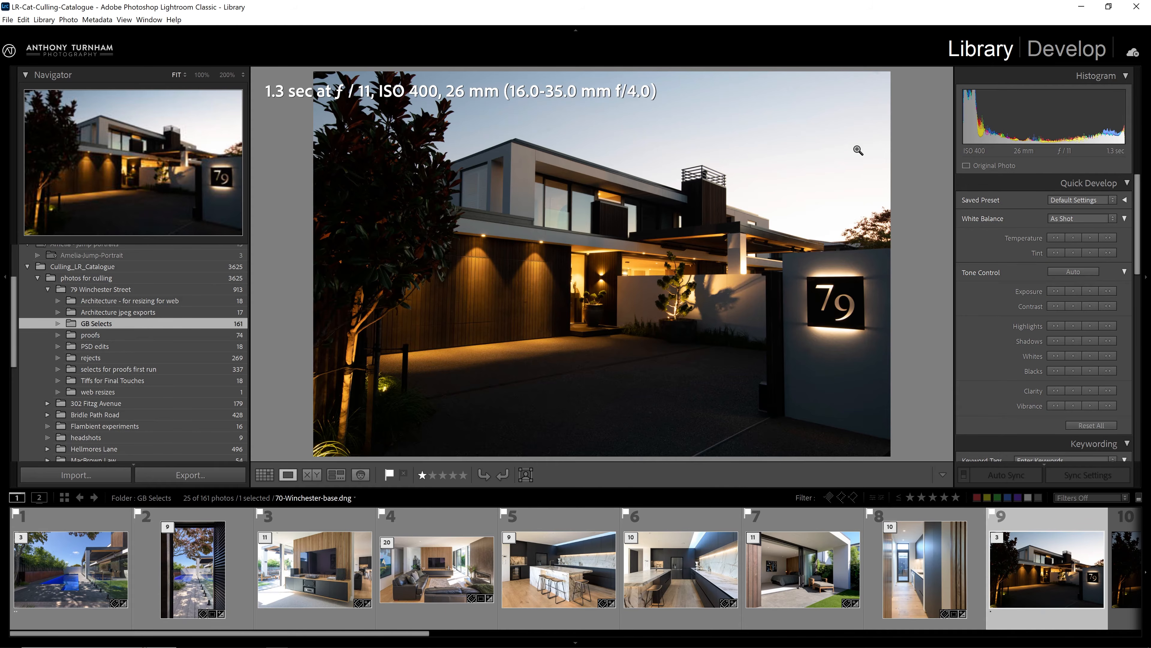
# Open 70-Winchester-base.dng from the filmstrip's Winchester brackets in the Develop module
pyautogui.scroll(-4, 941, 510)
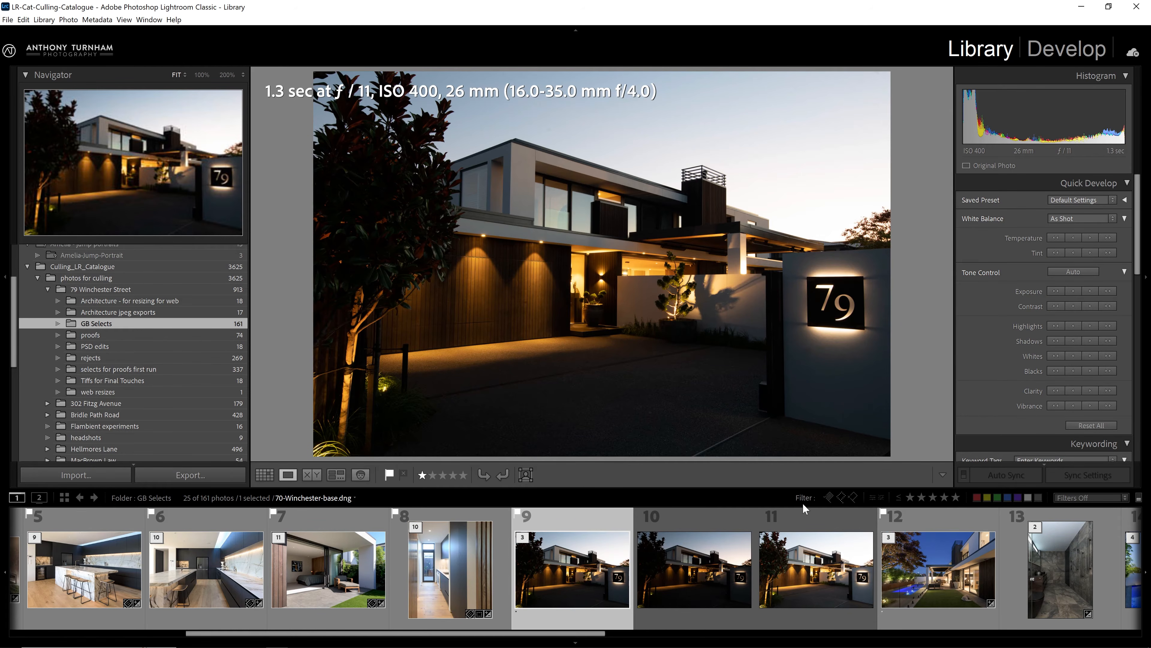
pyautogui.moveTo(711, 571)
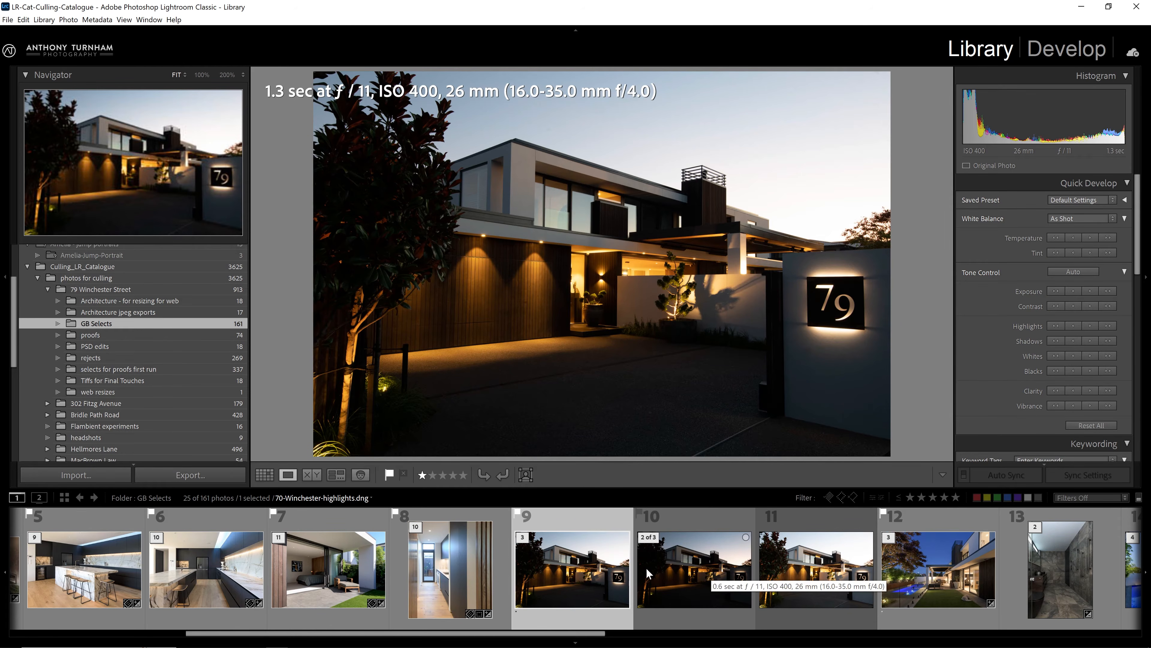
pyautogui.click(1066, 49)
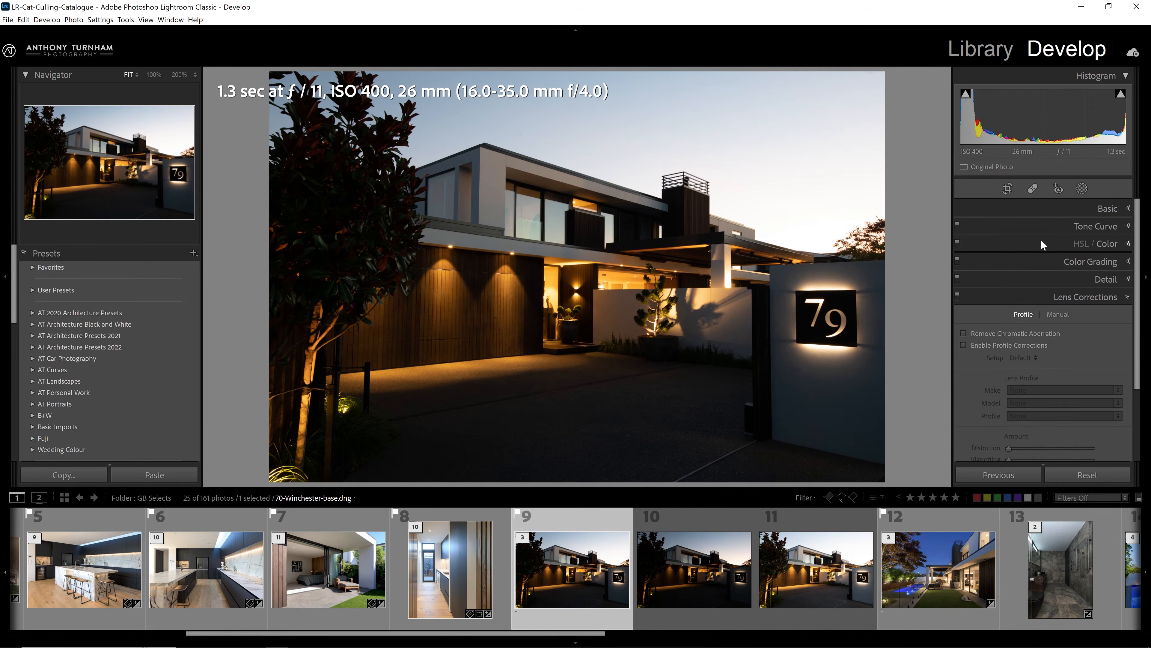
# Trial Shadows +100 and Highlights −95 at 200% zoom, and exposure +1.22 on the shadows bracket
pyautogui.click(1105, 210)
pyautogui.moveTo(1050, 375); pyautogui.dragTo(1126, 383)
pyautogui.moveTo(1051, 364); pyautogui.dragTo(1007, 357)
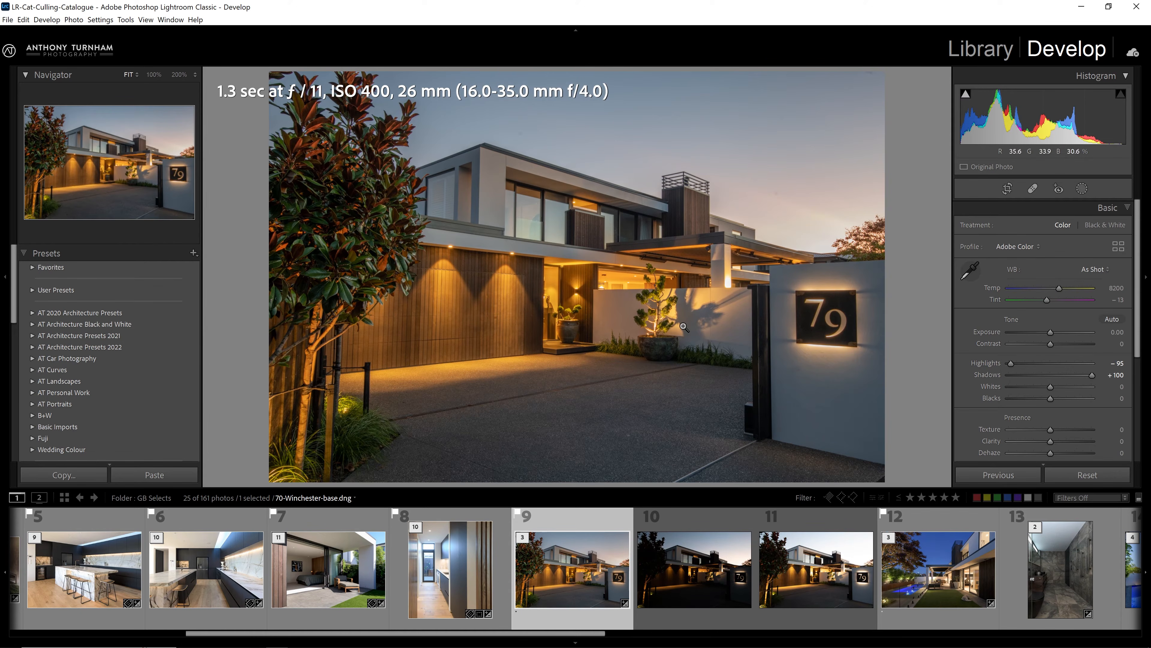
pyautogui.click(524, 262)
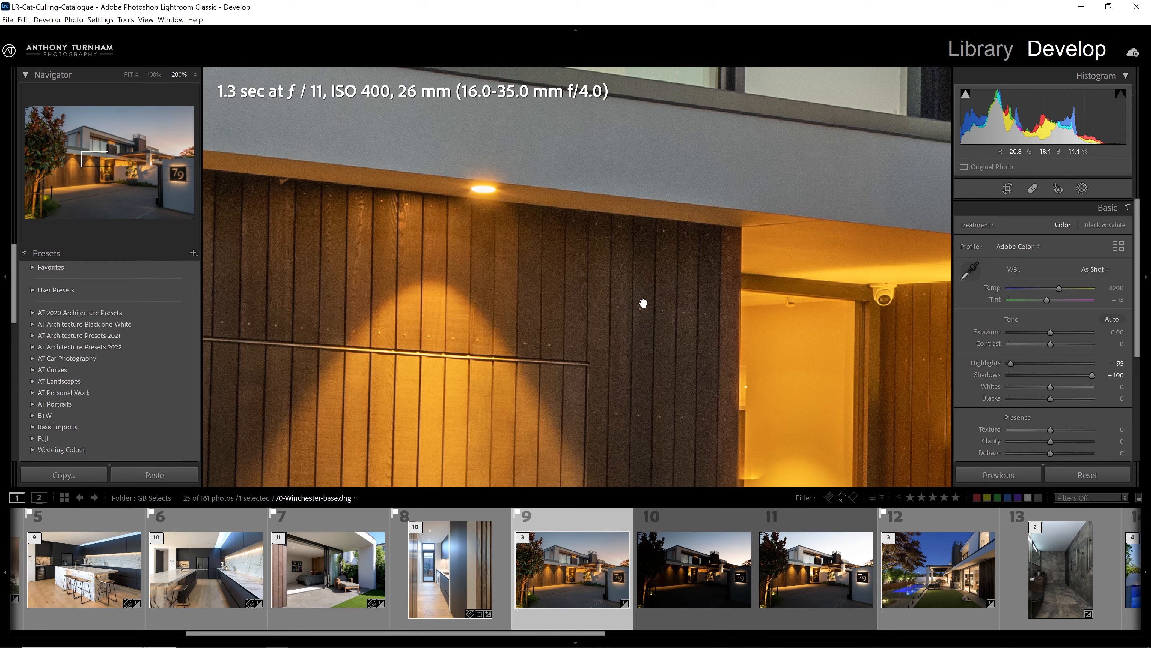
pyautogui.click(771, 540)
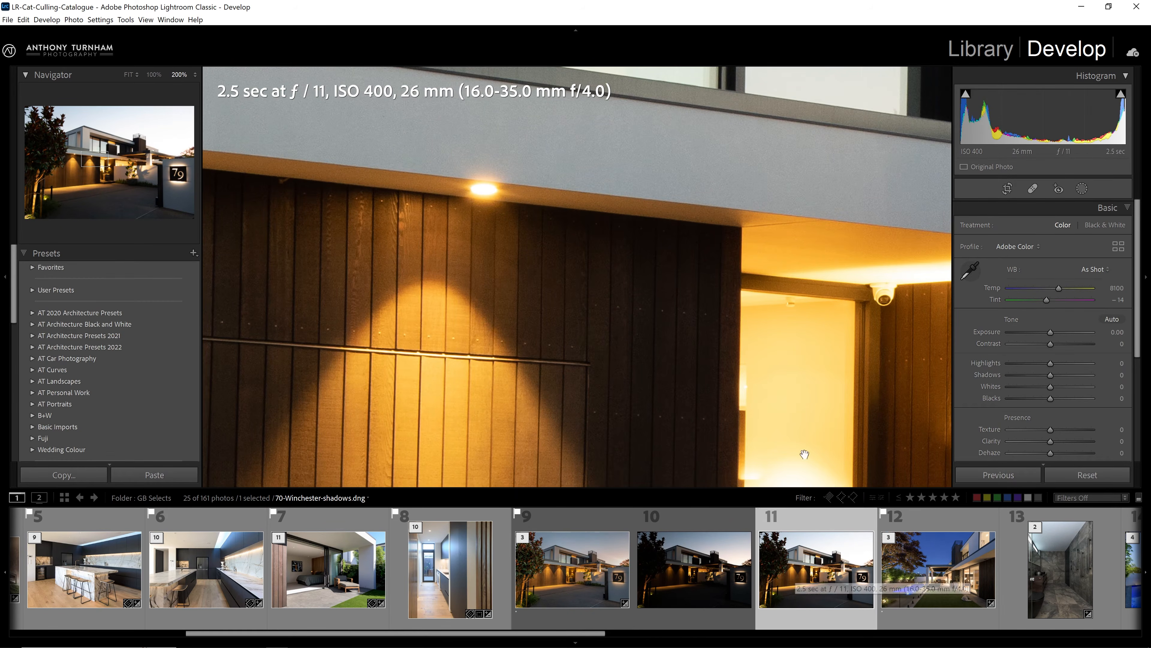
pyautogui.moveTo(1050, 332); pyautogui.dragTo(1061, 341)
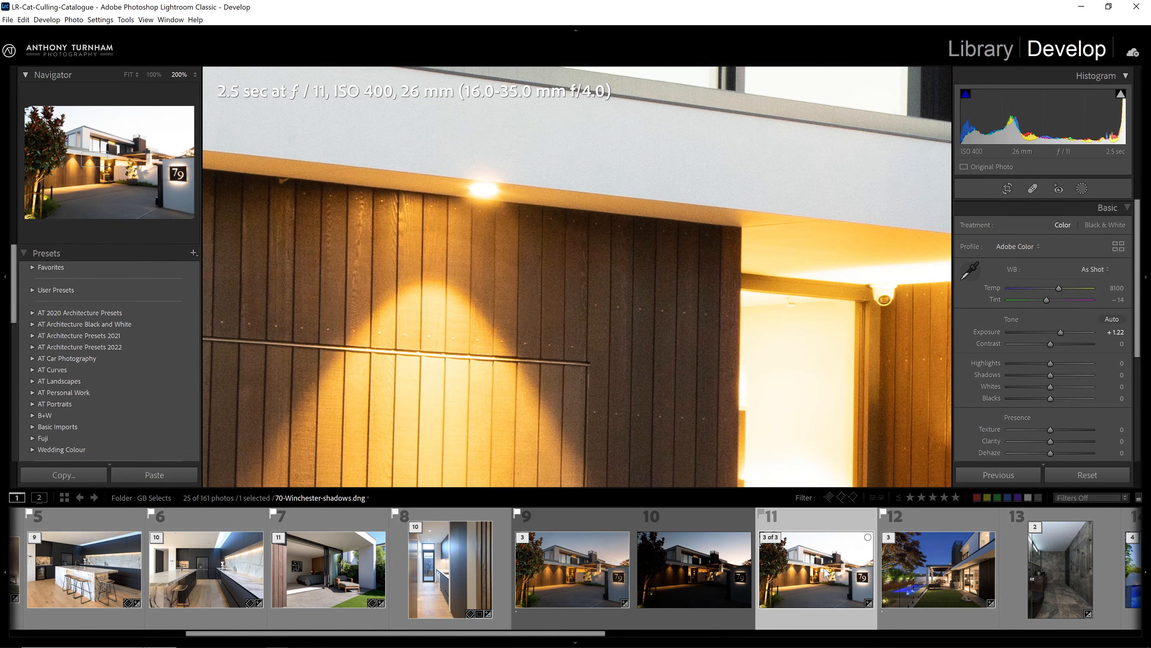
# Reset all three Winchester brackets, then show the base photo again in fit view
pyautogui.click(589, 573)
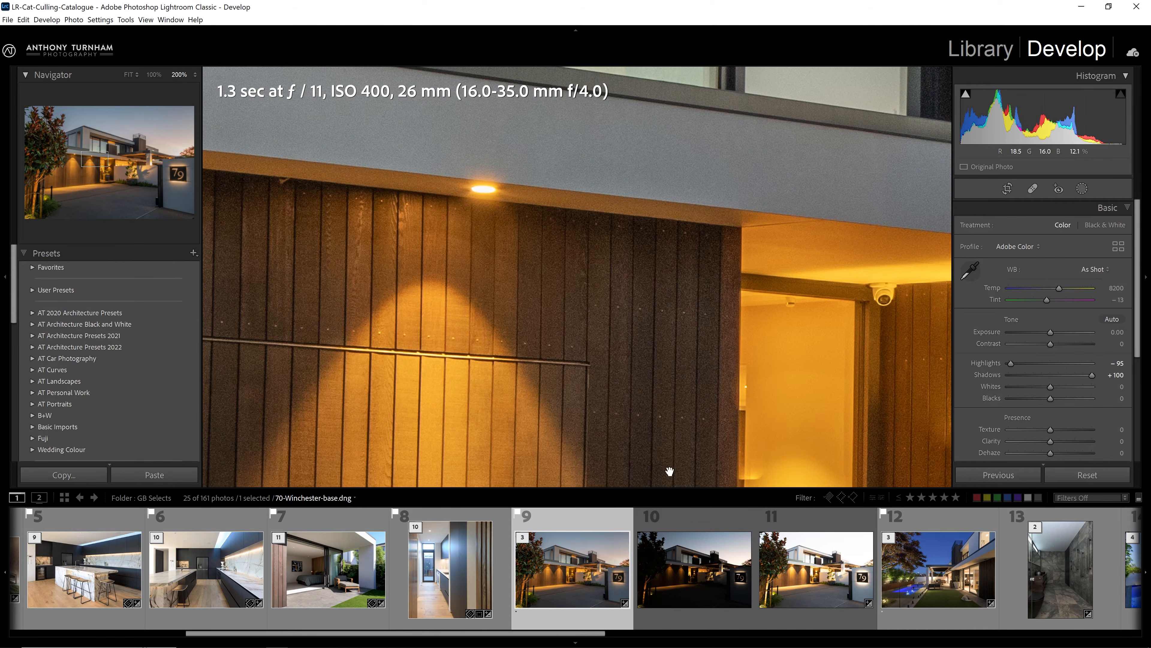
pyautogui.click(811, 571)
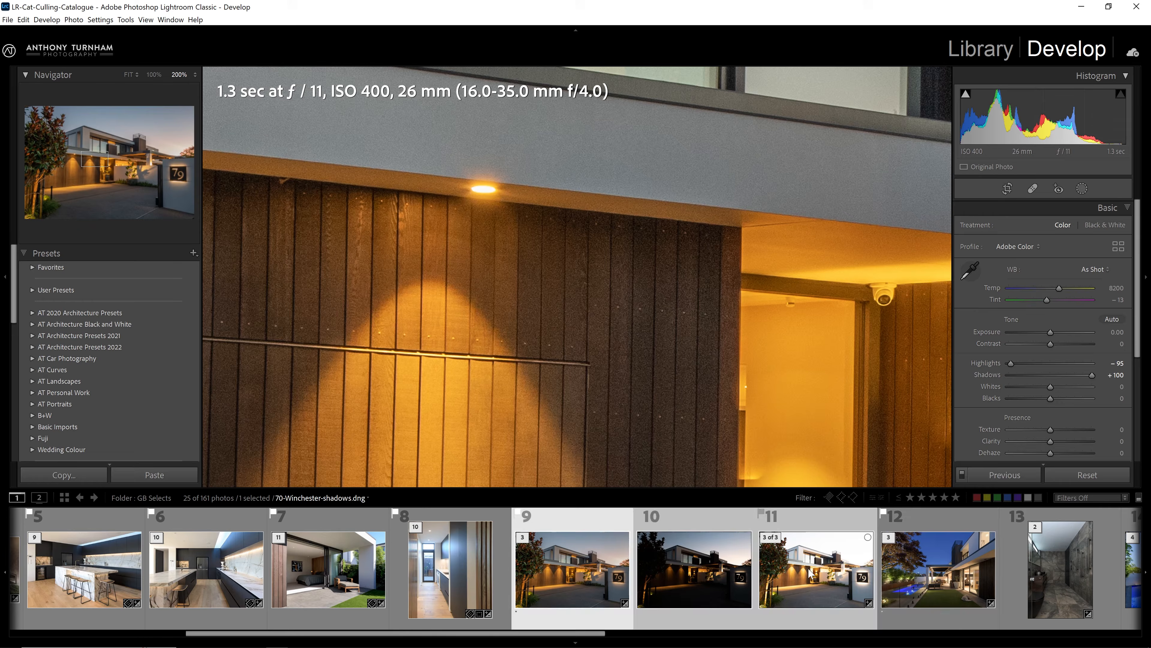
pyautogui.click(1052, 477)
pyautogui.hotkey('ctrl', 'd')
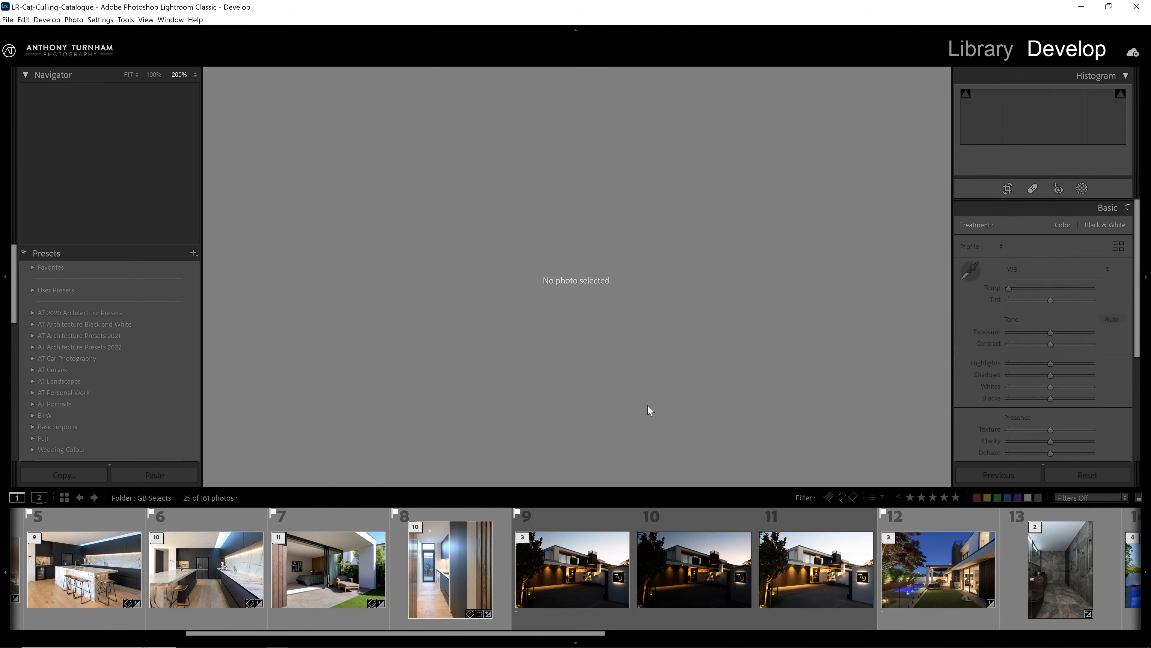
pyautogui.click(612, 560)
pyautogui.click(674, 330)
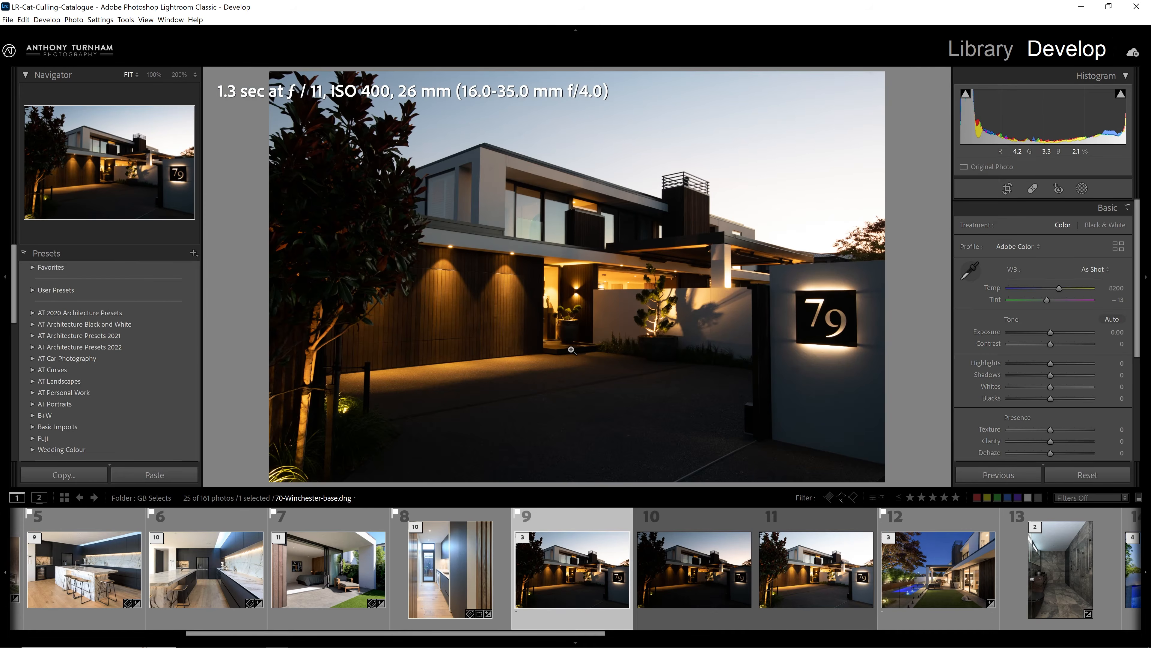
# Compare Adobe Standard, Camera Neutral and Camera Flat in the profile browser, settling on Camera Flat
pyautogui.click(798, 584)
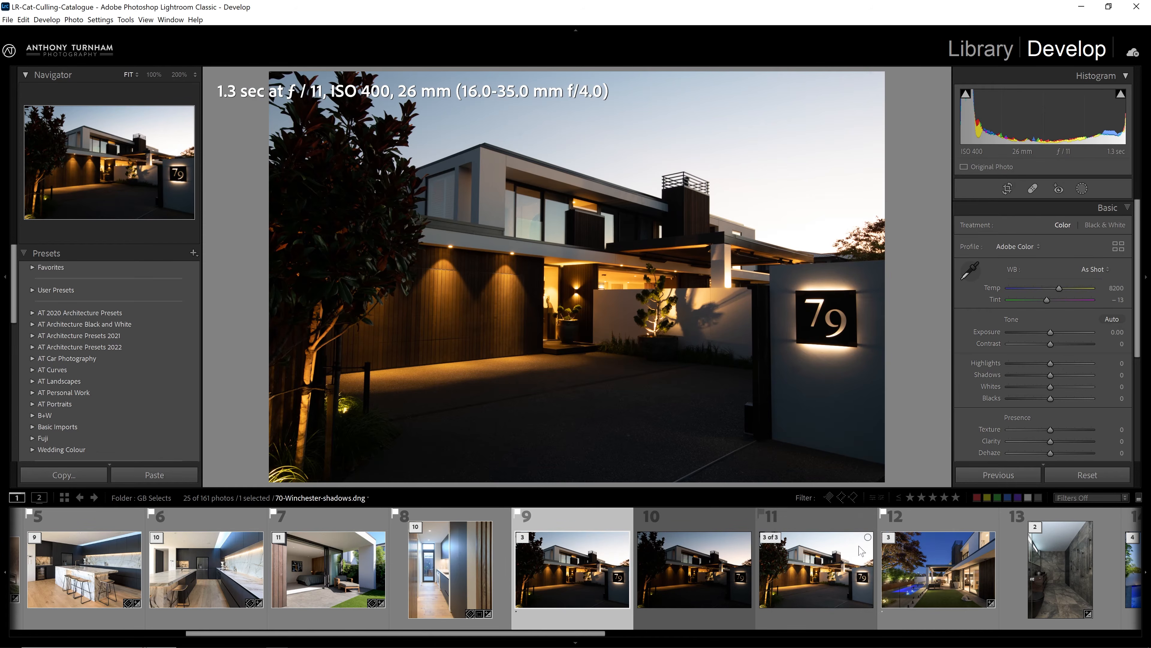
pyautogui.click(1028, 247)
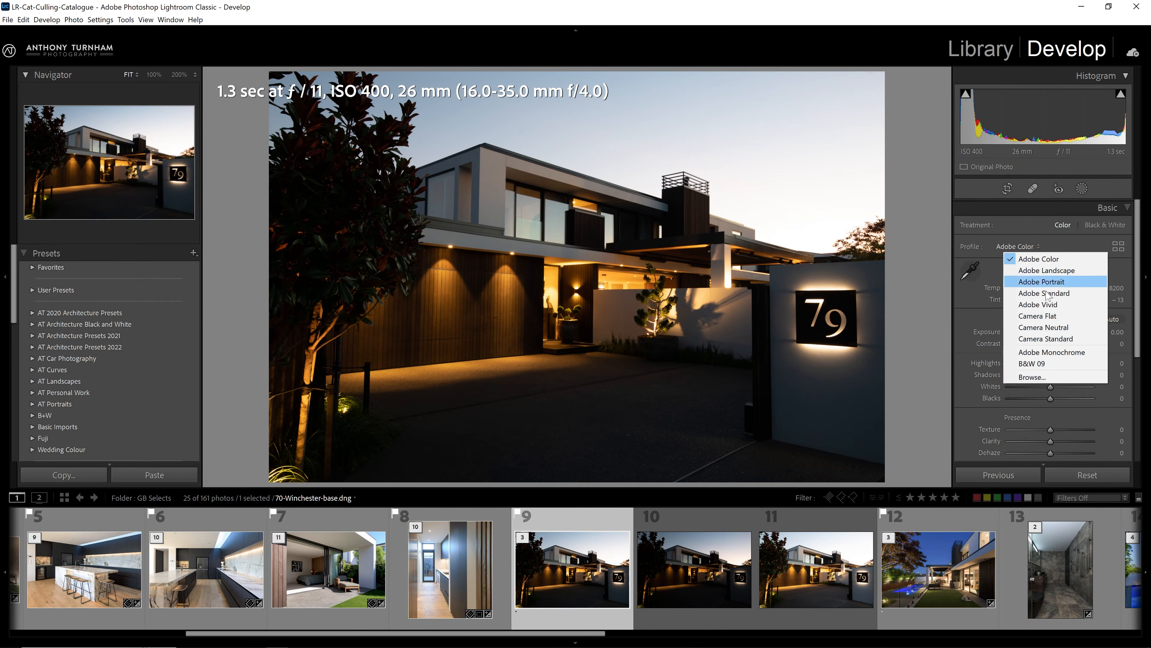
pyautogui.click(1056, 376)
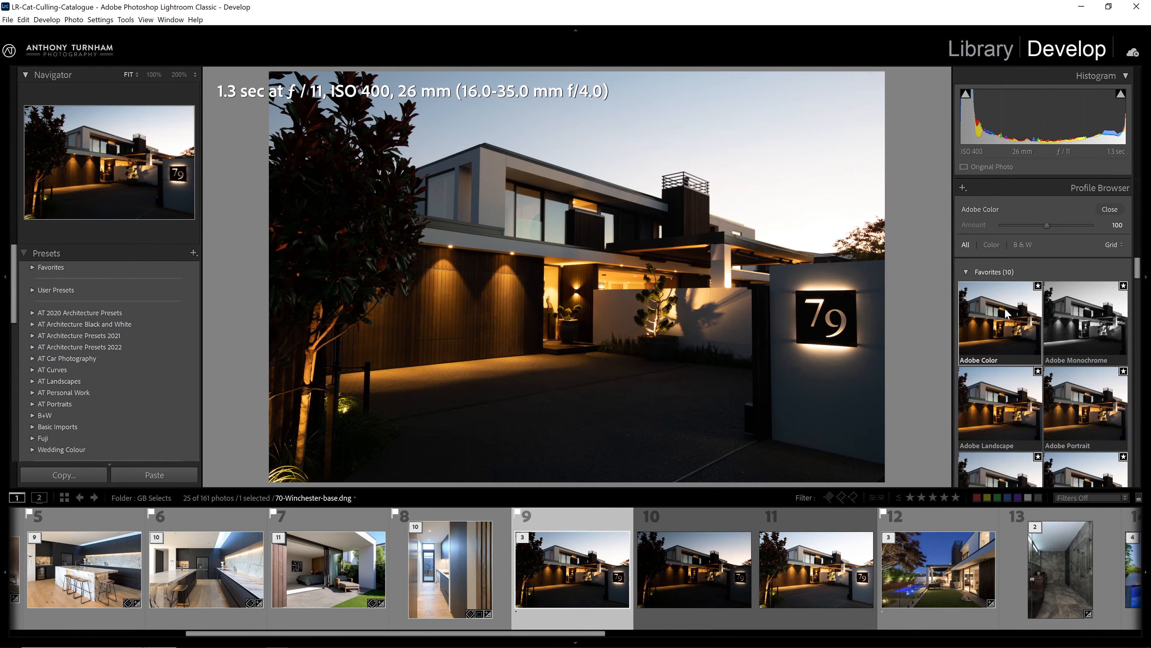
pyautogui.scroll(-5, 1005, 313)
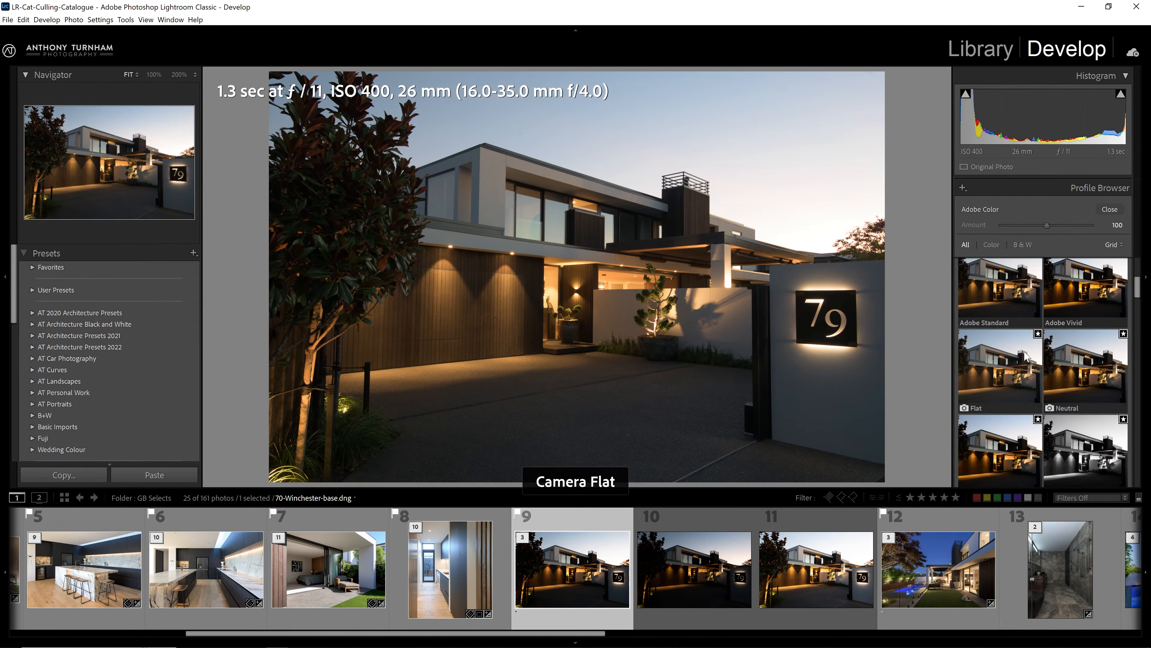
pyautogui.click(1006, 374)
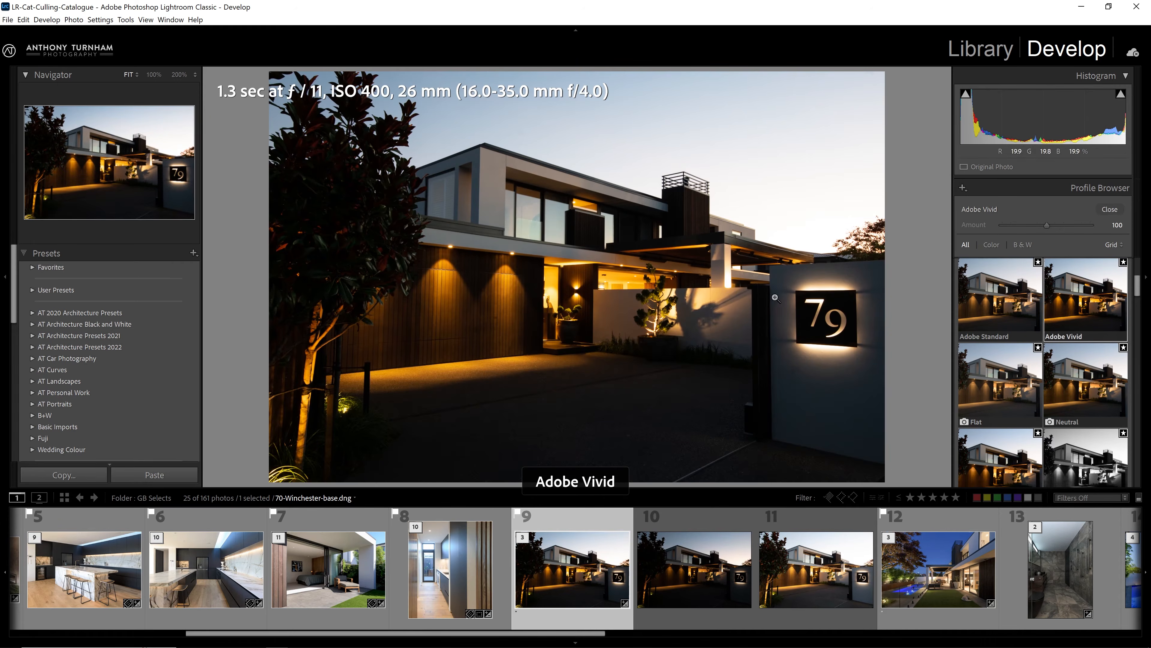
pyautogui.click(1000, 318)
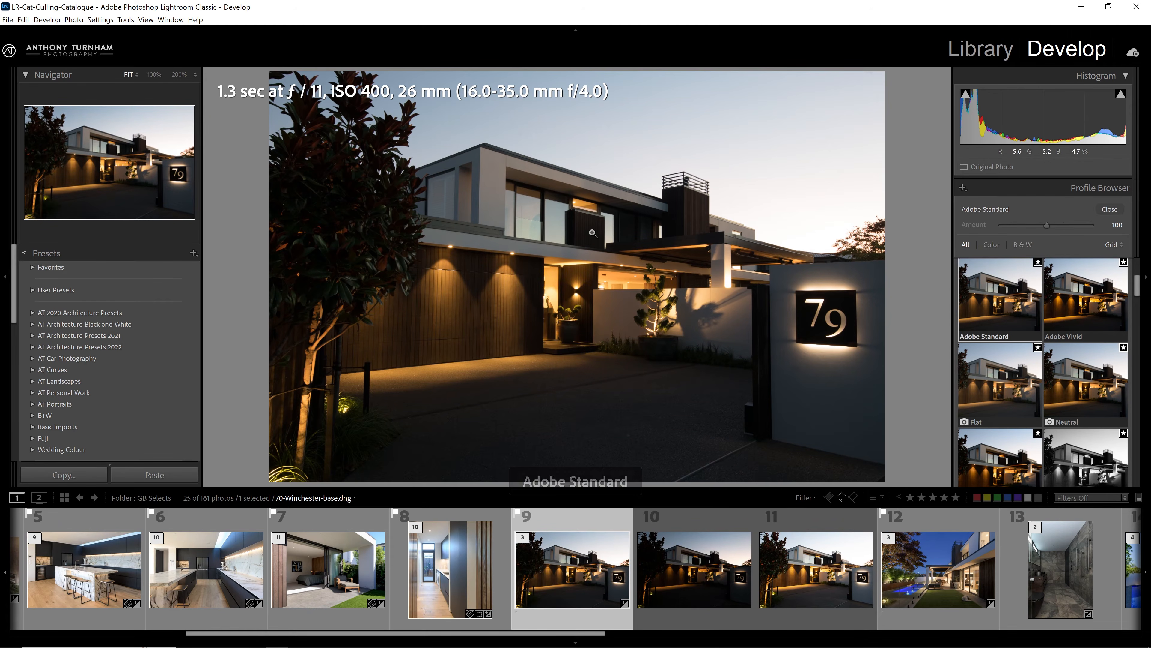
pyautogui.click(1013, 392)
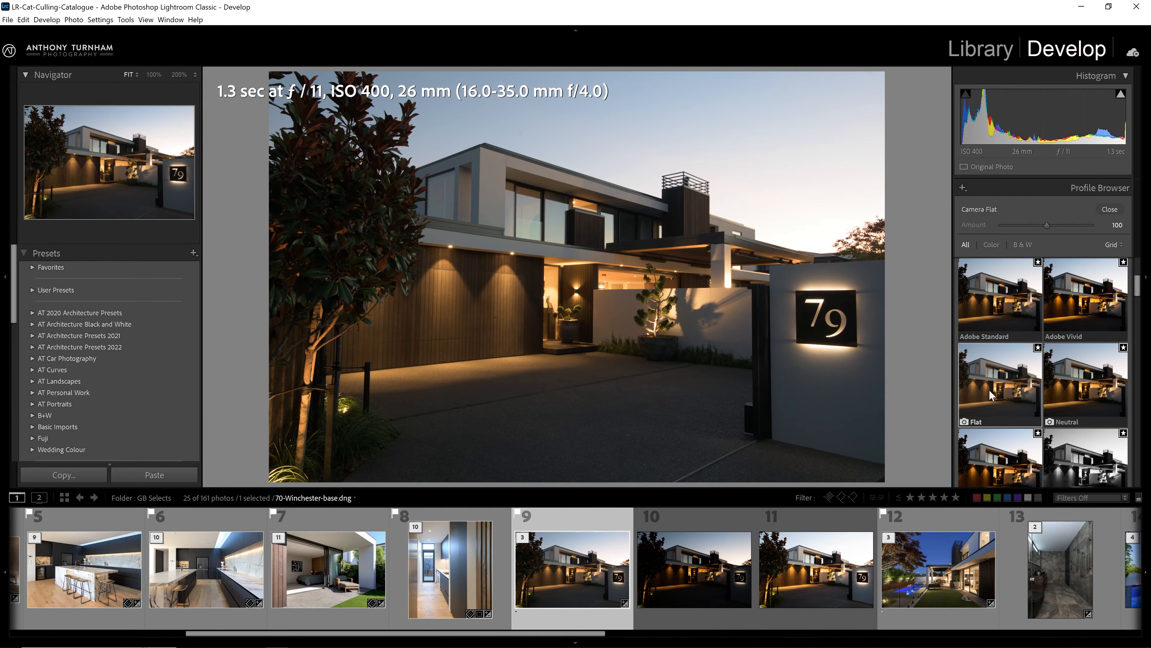
pyautogui.click(1000, 395)
pyautogui.click(1054, 381)
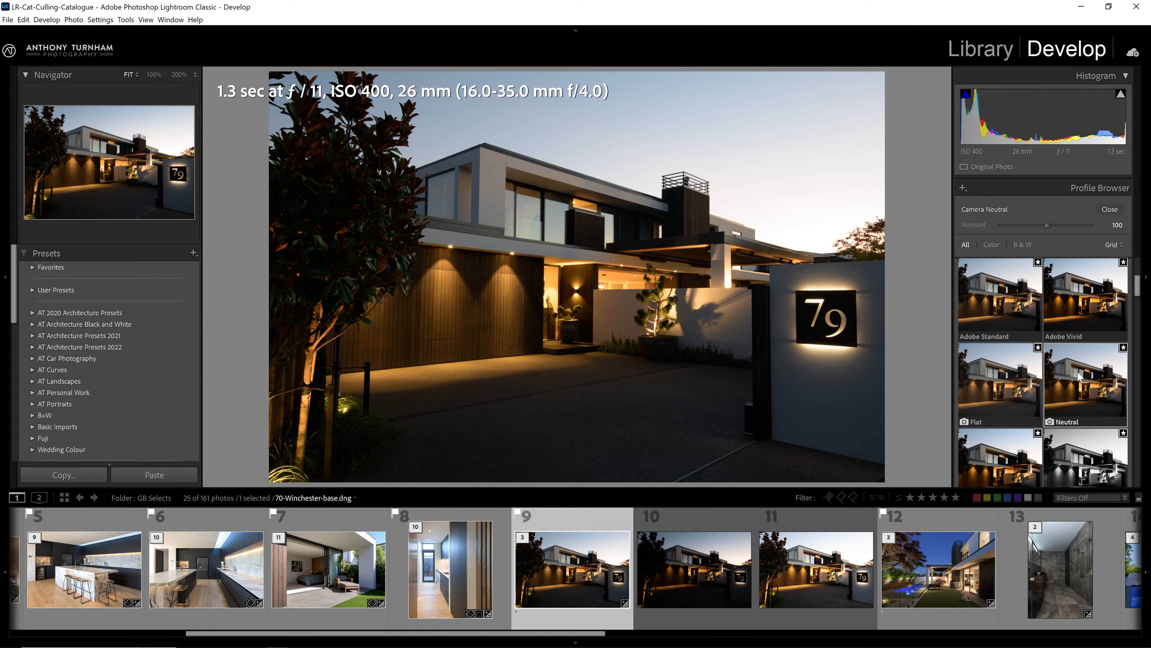
pyautogui.click(996, 395)
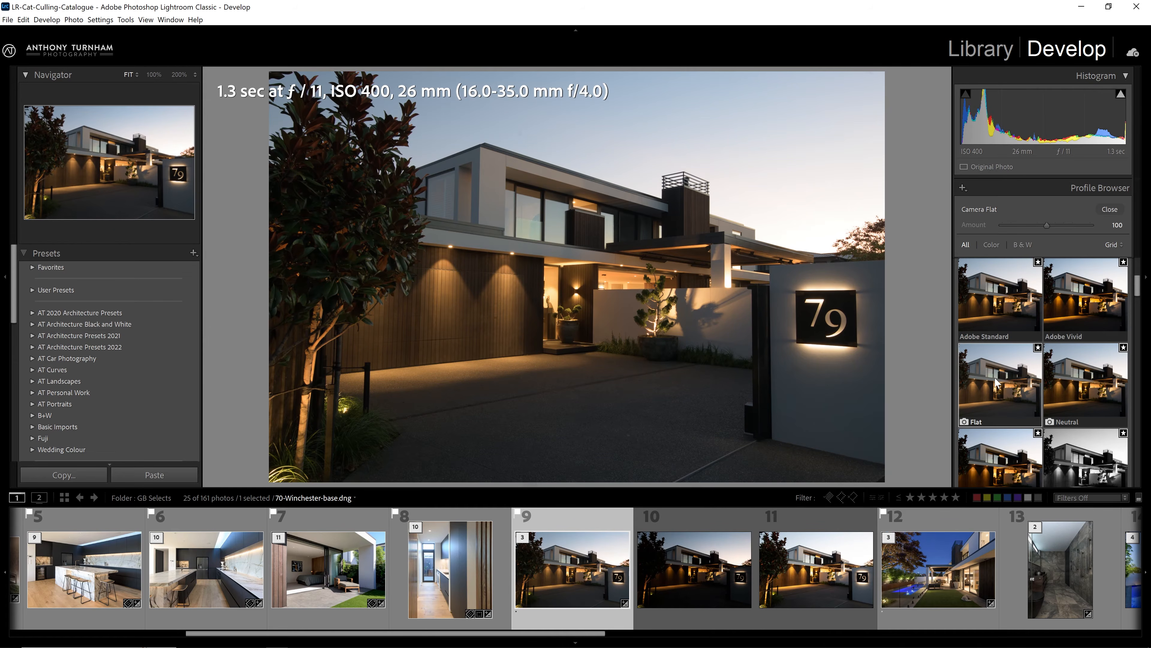
pyautogui.click(1104, 209)
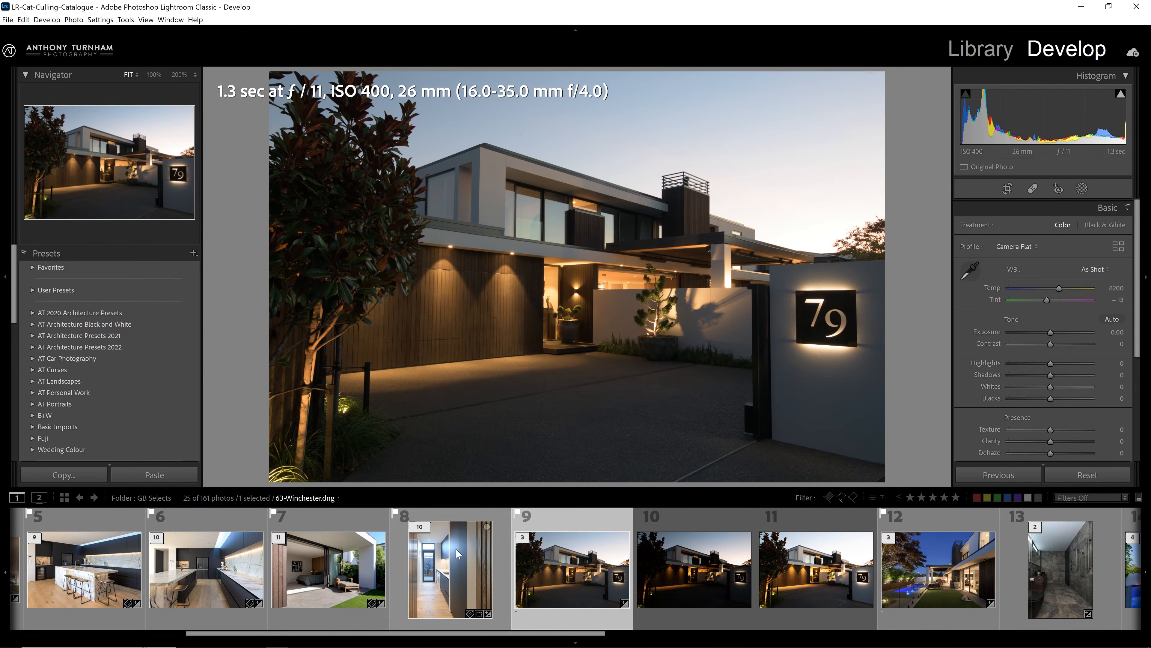
pyautogui.click(452, 540)
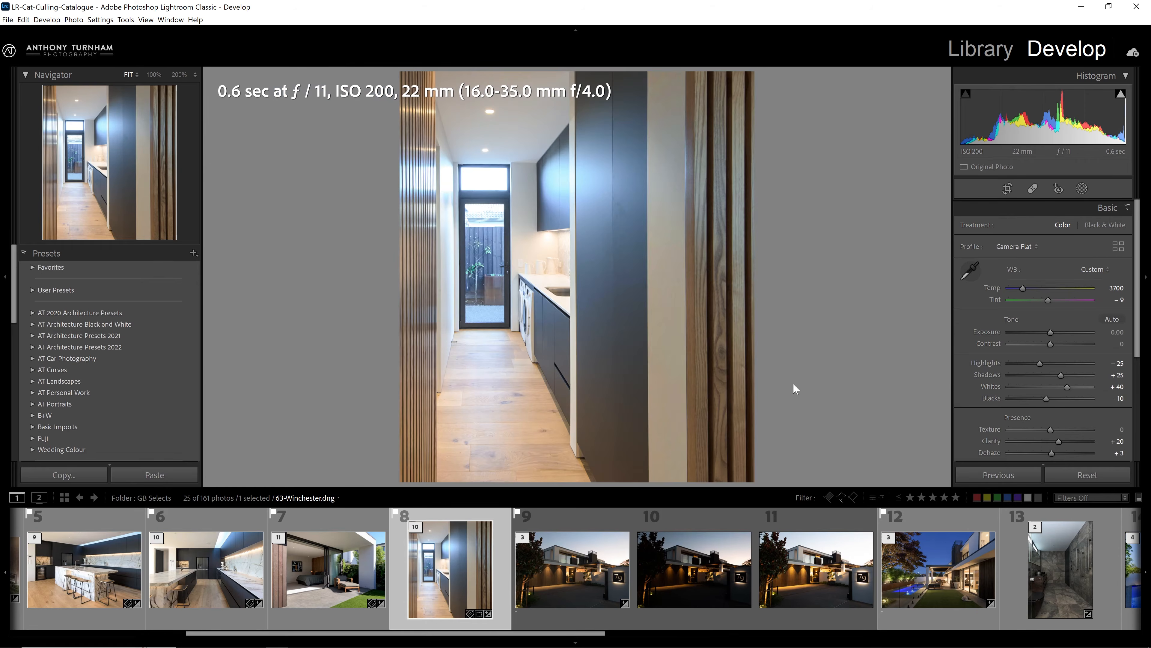
pyautogui.click(415, 527)
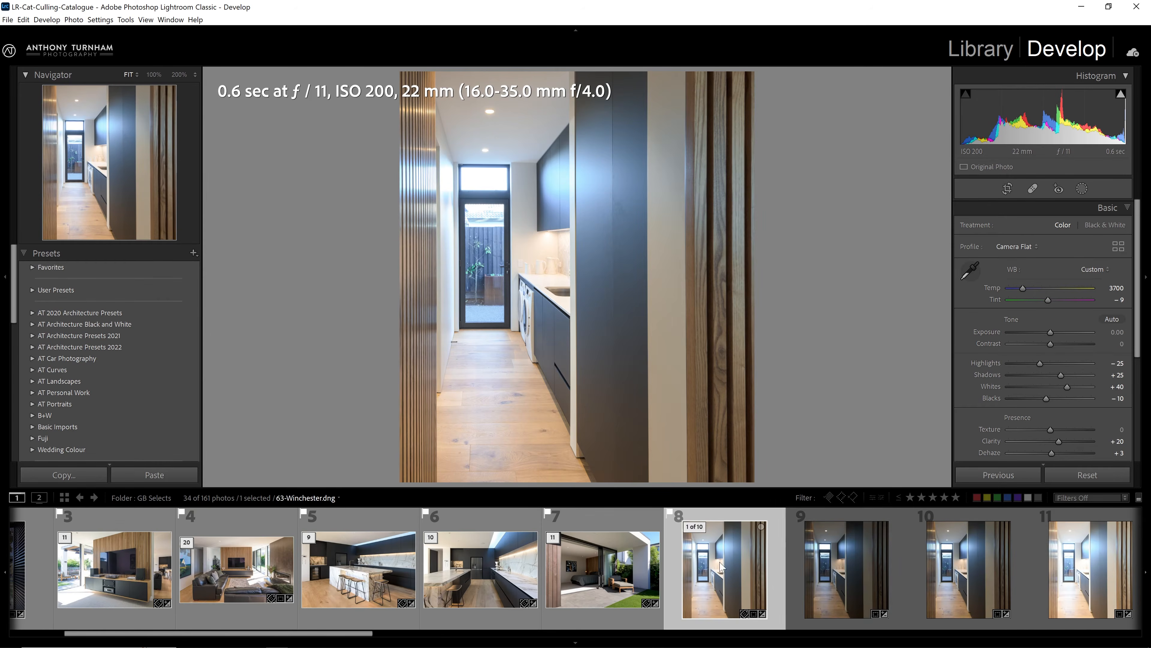
pyautogui.press('Right')
pyautogui.press('Right')
pyautogui.press('Right')
pyautogui.press('Right')
pyautogui.press('Right')
pyautogui.press('Right')
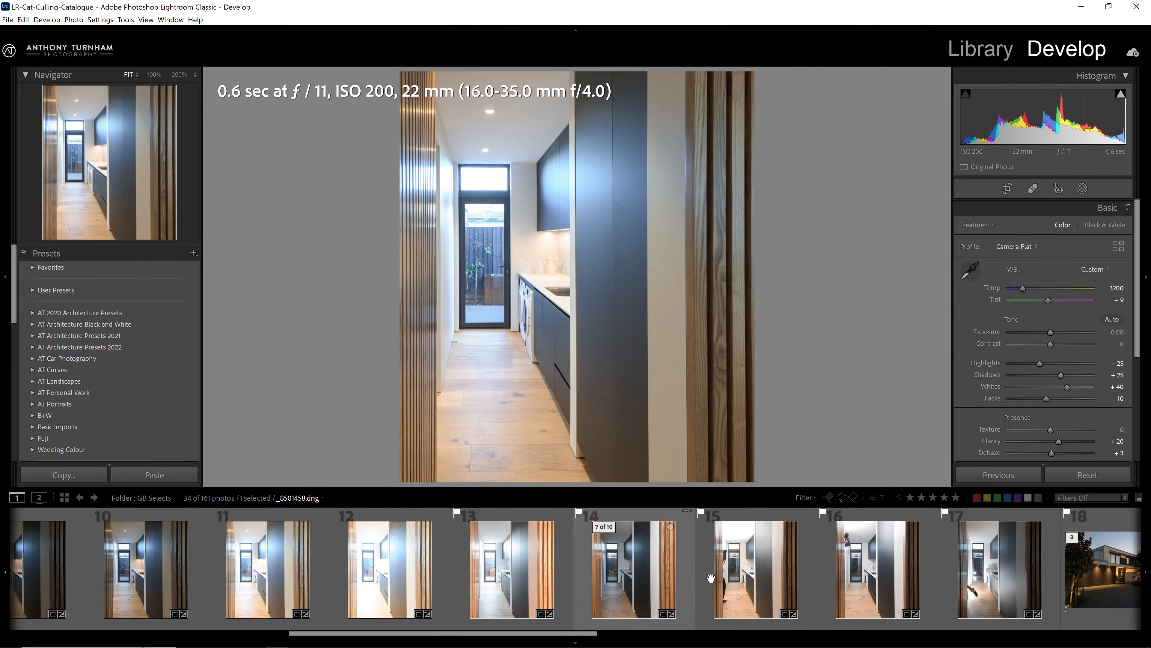
pyautogui.press('Right')
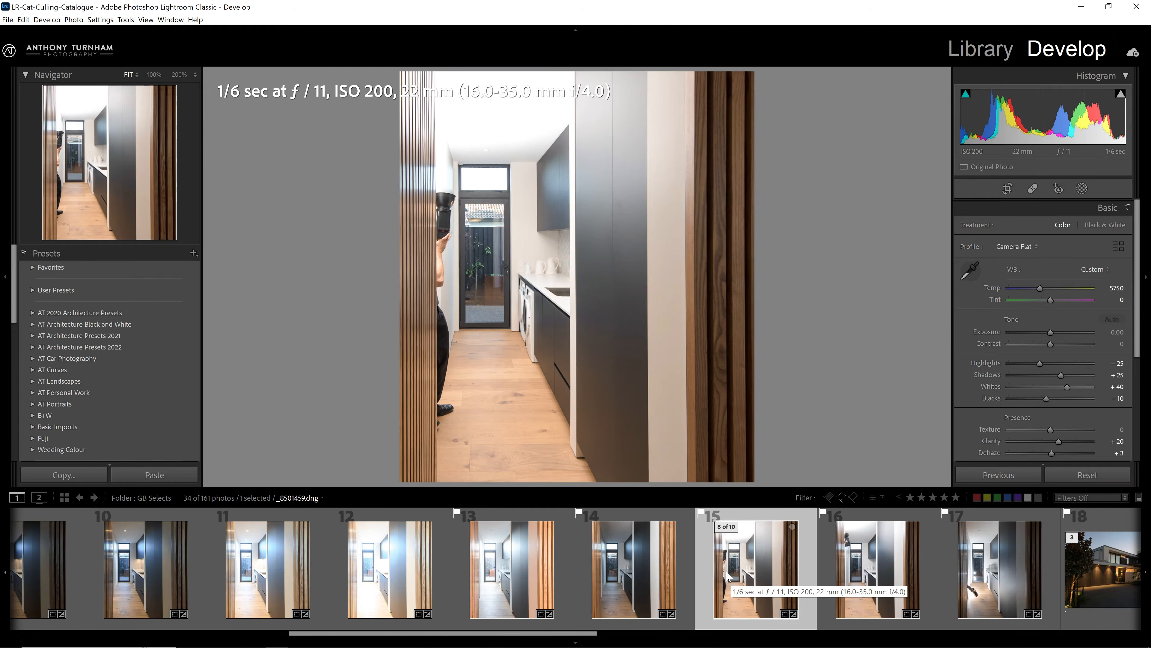
pyautogui.scroll(2, 643, 572)
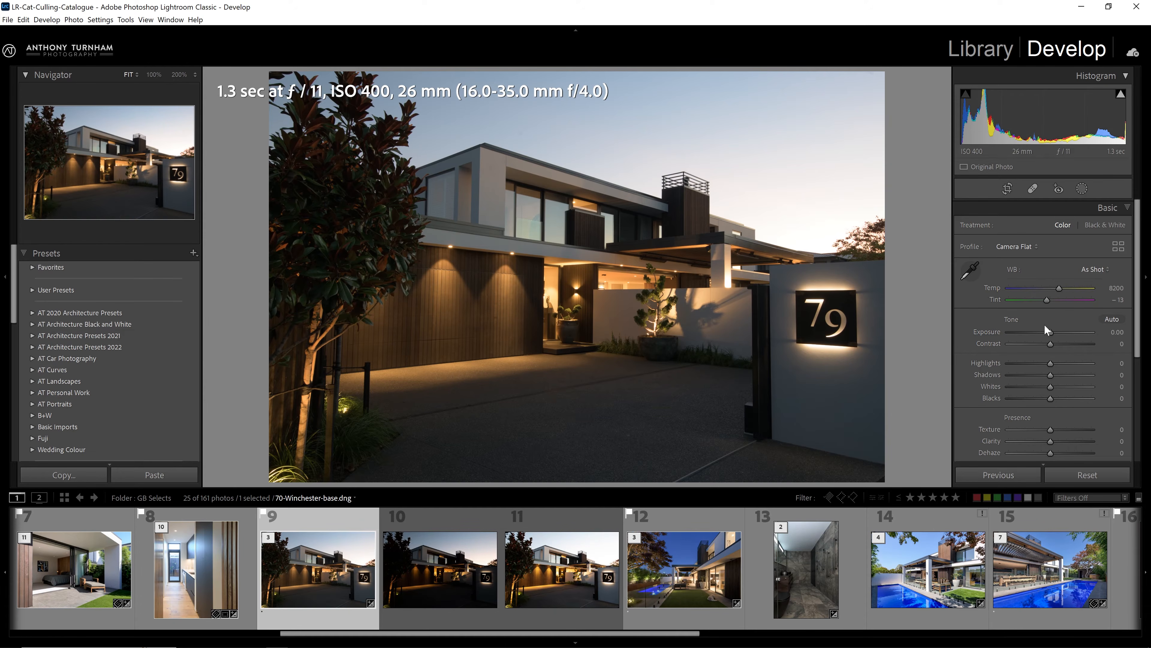
# Turn on Remove Chromatic Aberration and the Nikon 16-35mm lens profile correction
pyautogui.scroll(-3, 1007, 341)
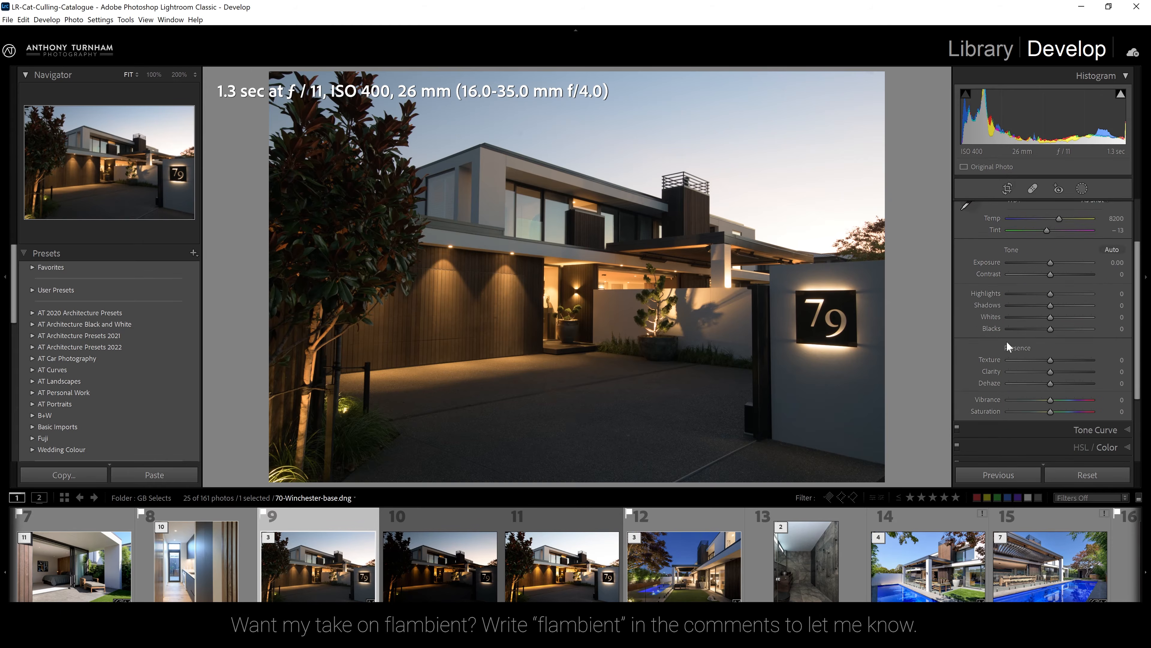
pyautogui.scroll(-10, 1006, 341)
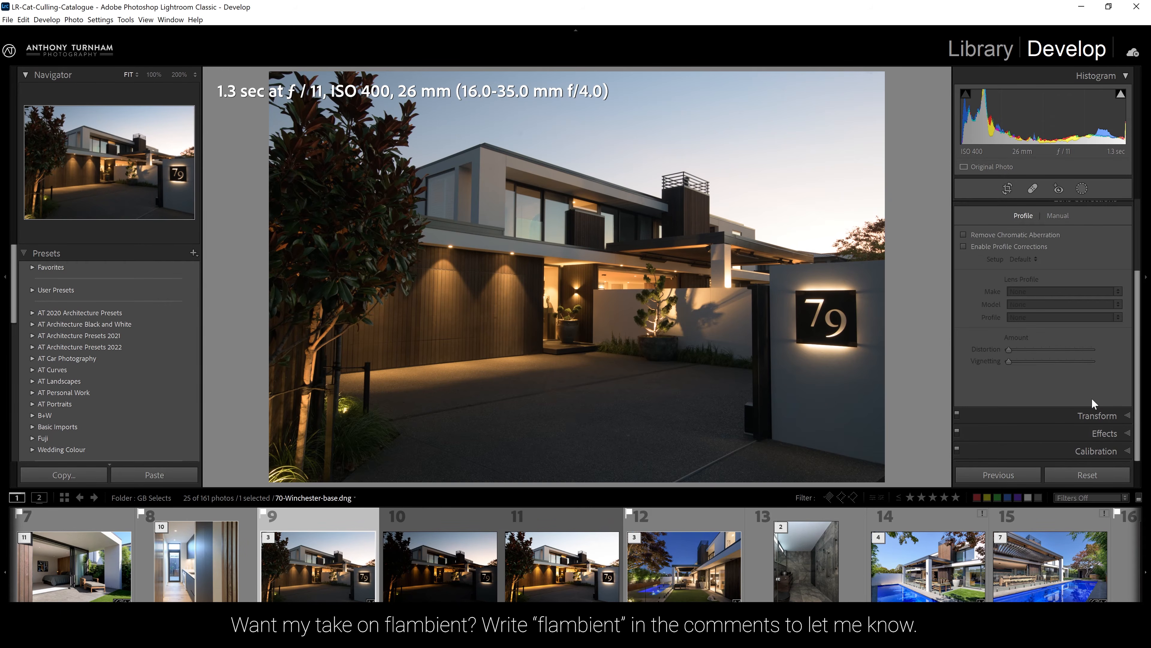
pyautogui.click(998, 234)
pyautogui.click(997, 246)
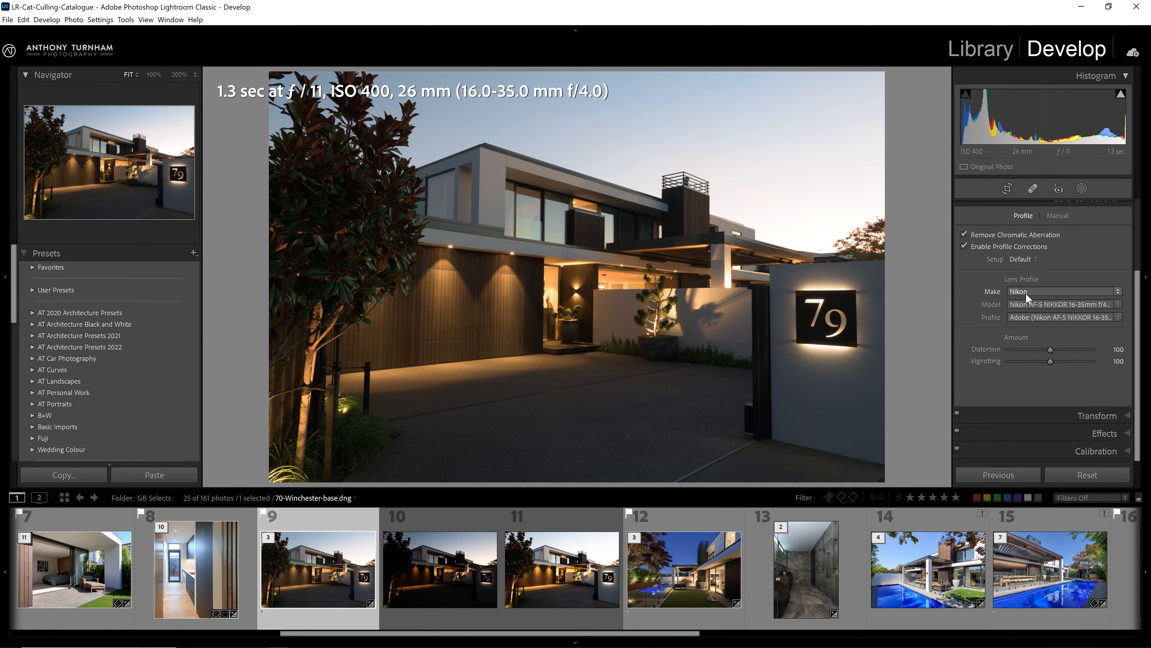
# Use Upright Guided after trying Auto, drawing vertical guides on the gate post and left house edge
pyautogui.click(1062, 412)
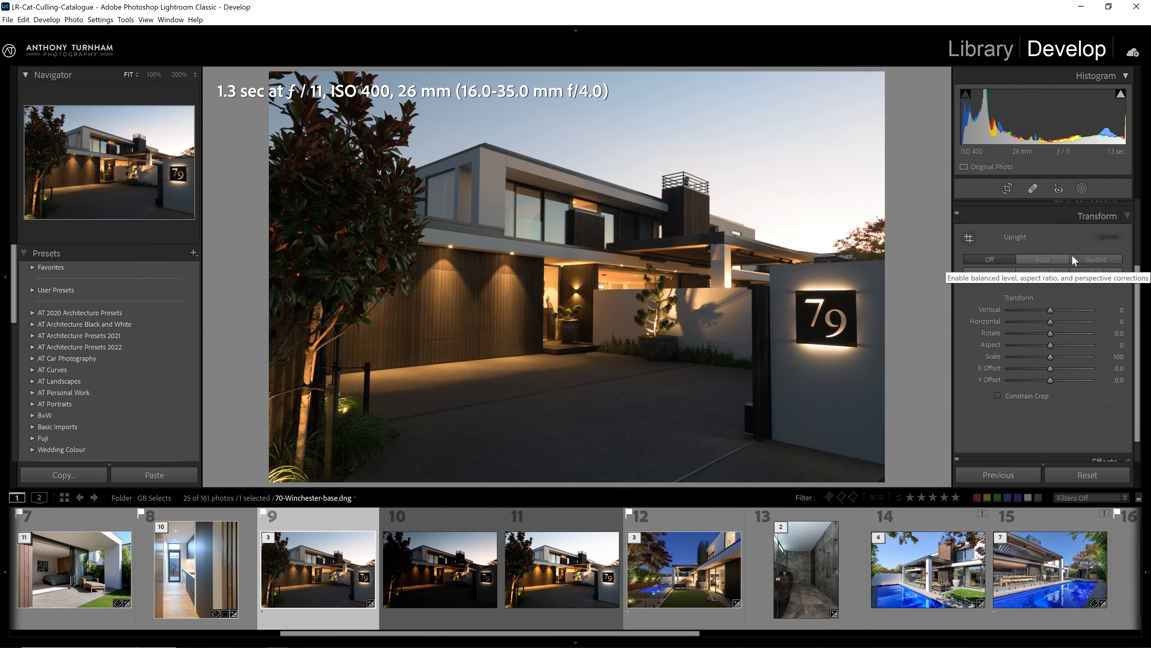
pyautogui.click(1092, 259)
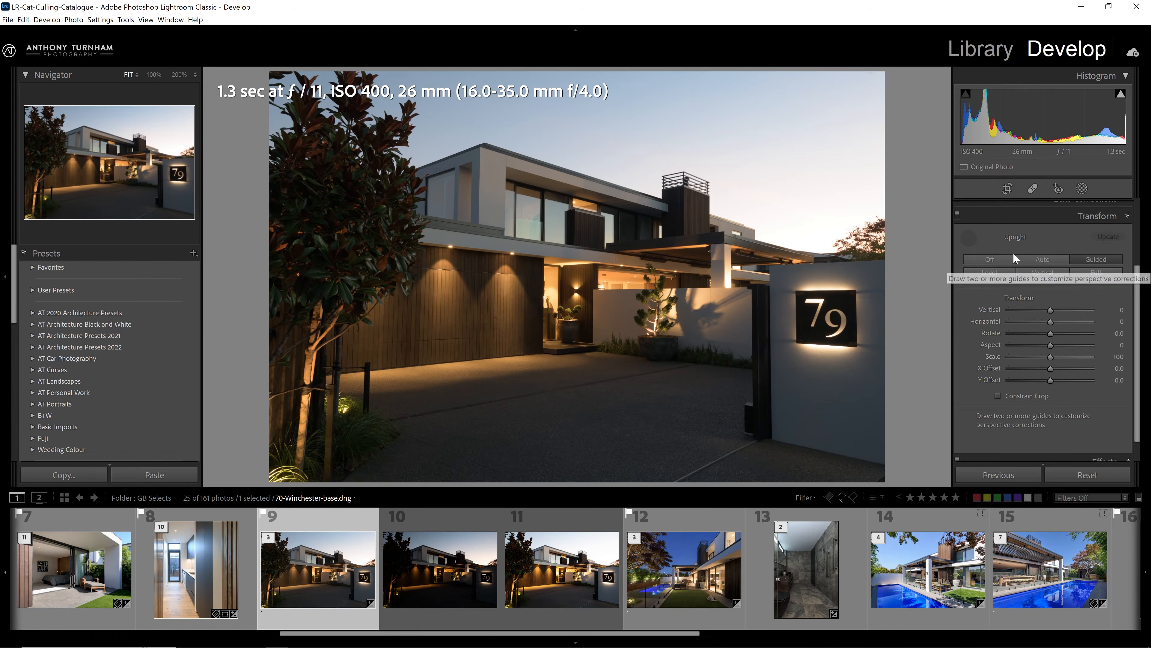
pyautogui.click(1043, 260)
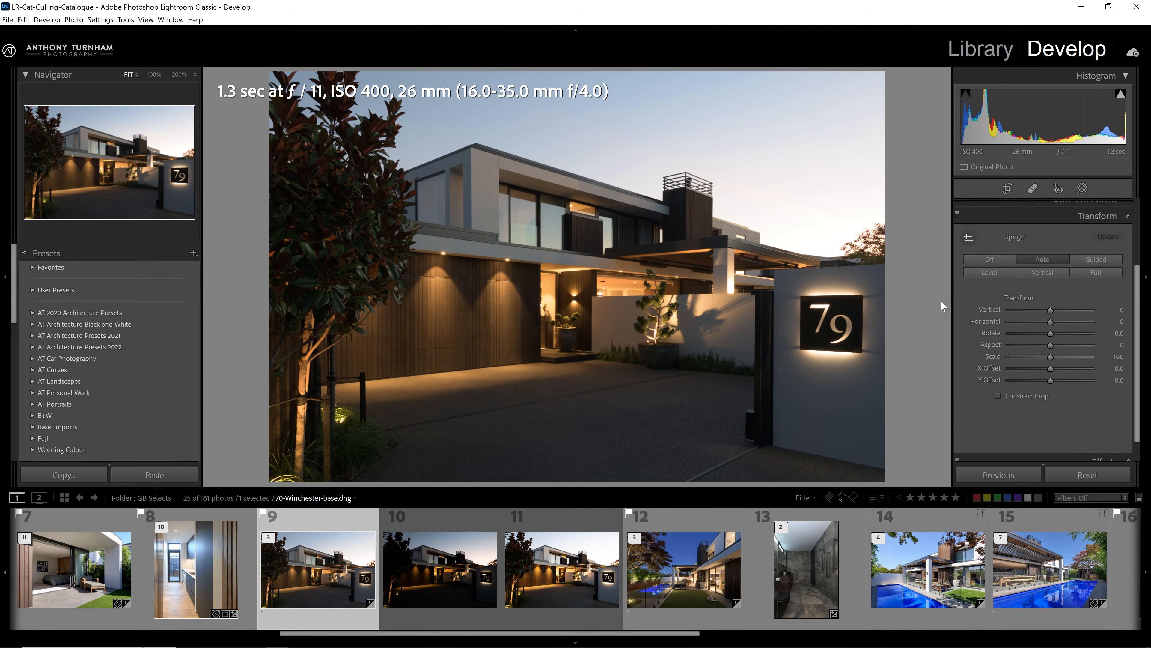
pyautogui.click(1108, 260)
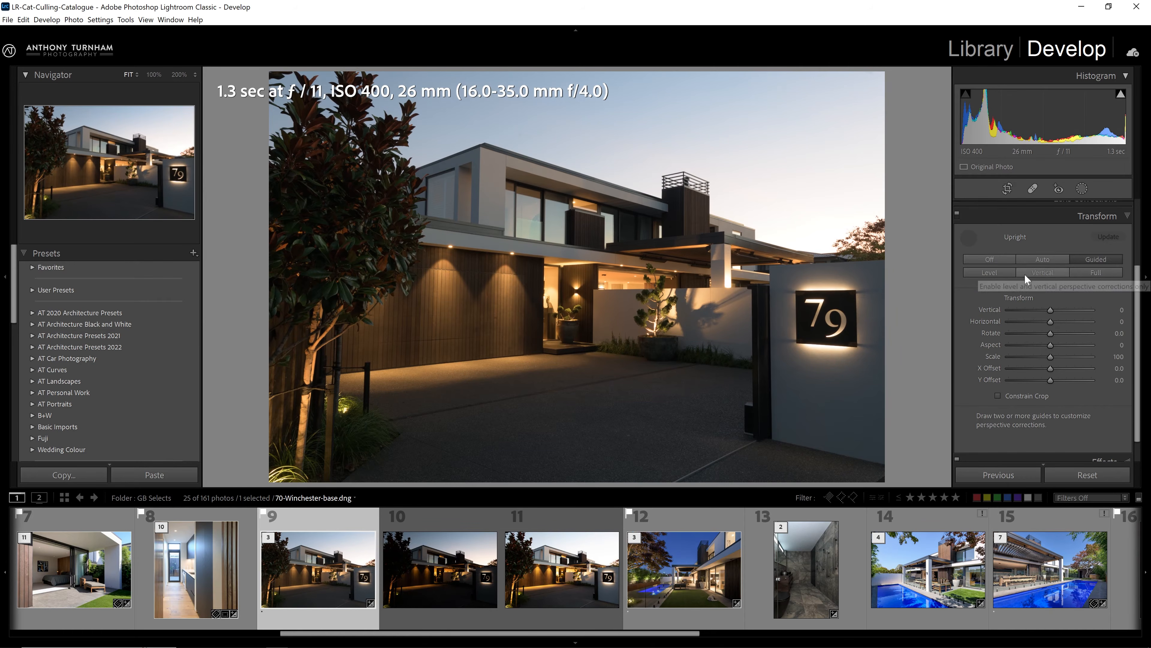
pyautogui.moveTo(768, 264)
pyautogui.mouseDown()
pyautogui.moveTo(784, 385)
pyautogui.moveTo(771, 419)
pyautogui.mouseUp()
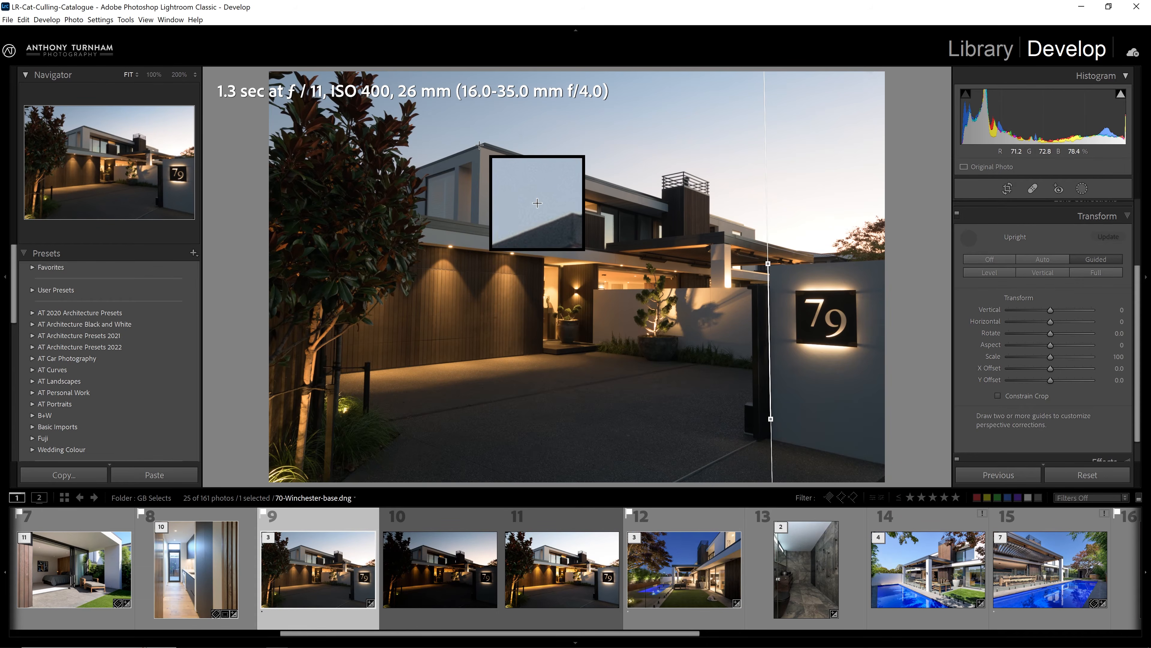
pyautogui.moveTo(479, 145); pyautogui.dragTo(474, 355)
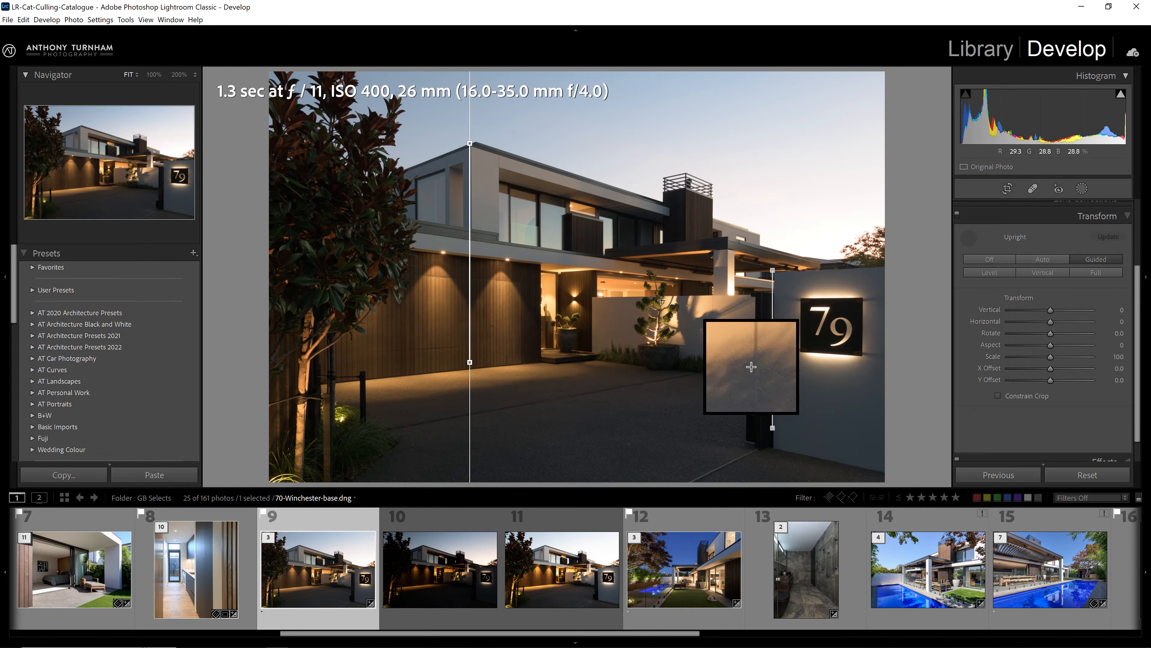
pyautogui.moveTo(470, 363); pyautogui.dragTo(473, 378)
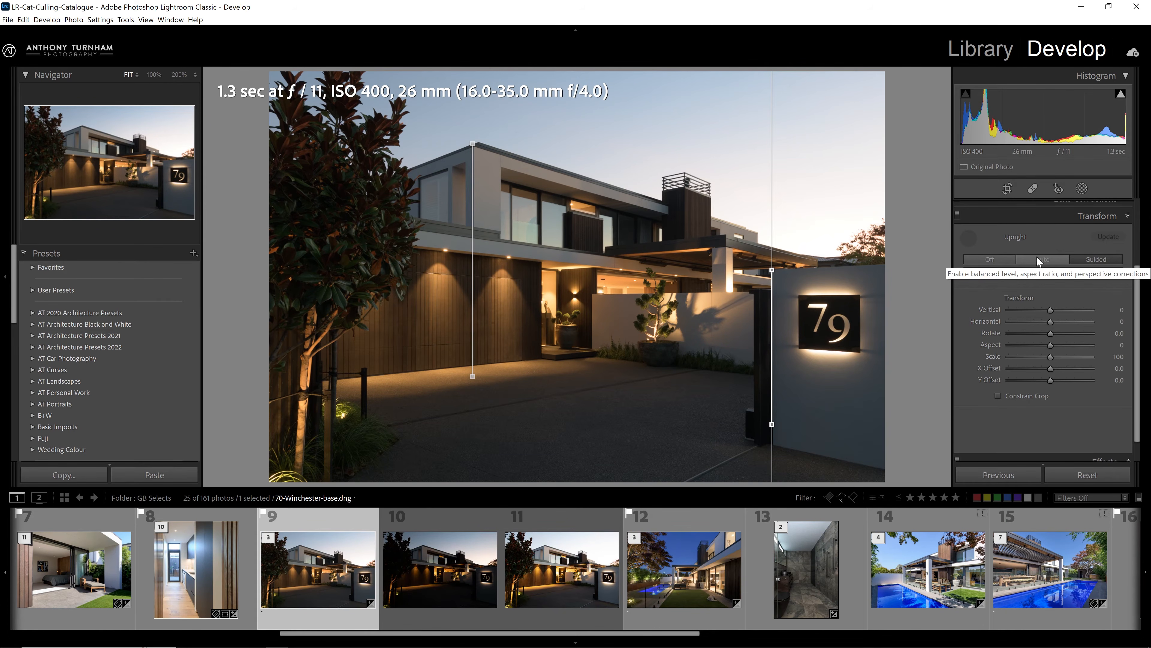
pyautogui.press('w')
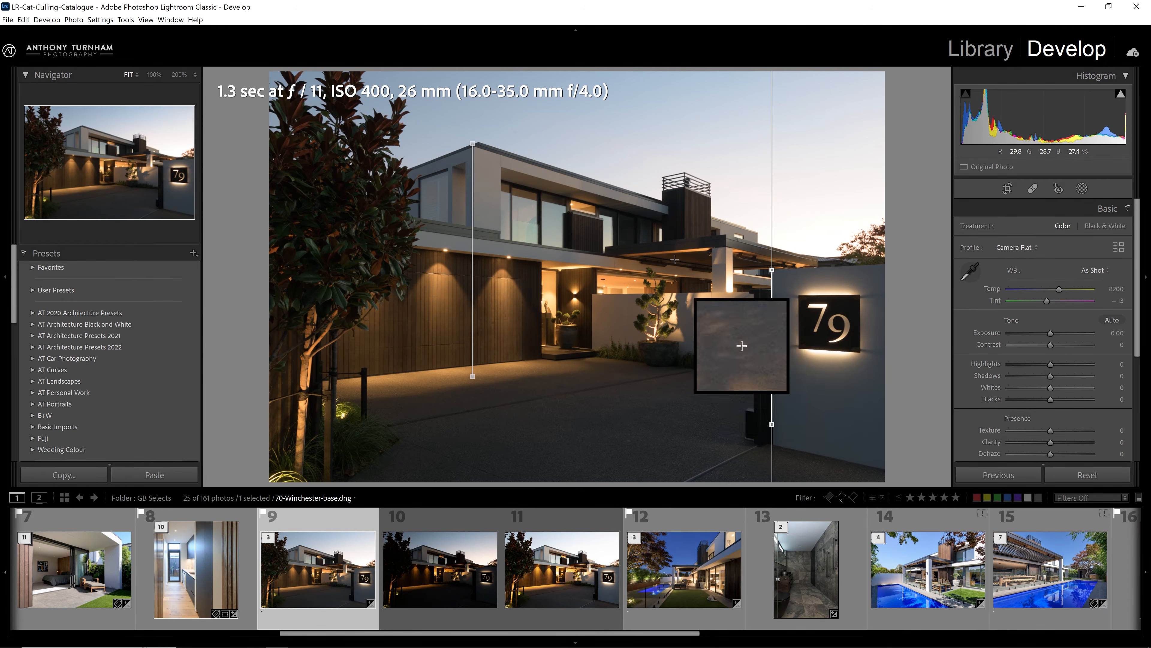
# Compare the brackets, then raise the base photo's Exposure to +0.43
pyautogui.click(447, 571)
pyautogui.click(537, 570)
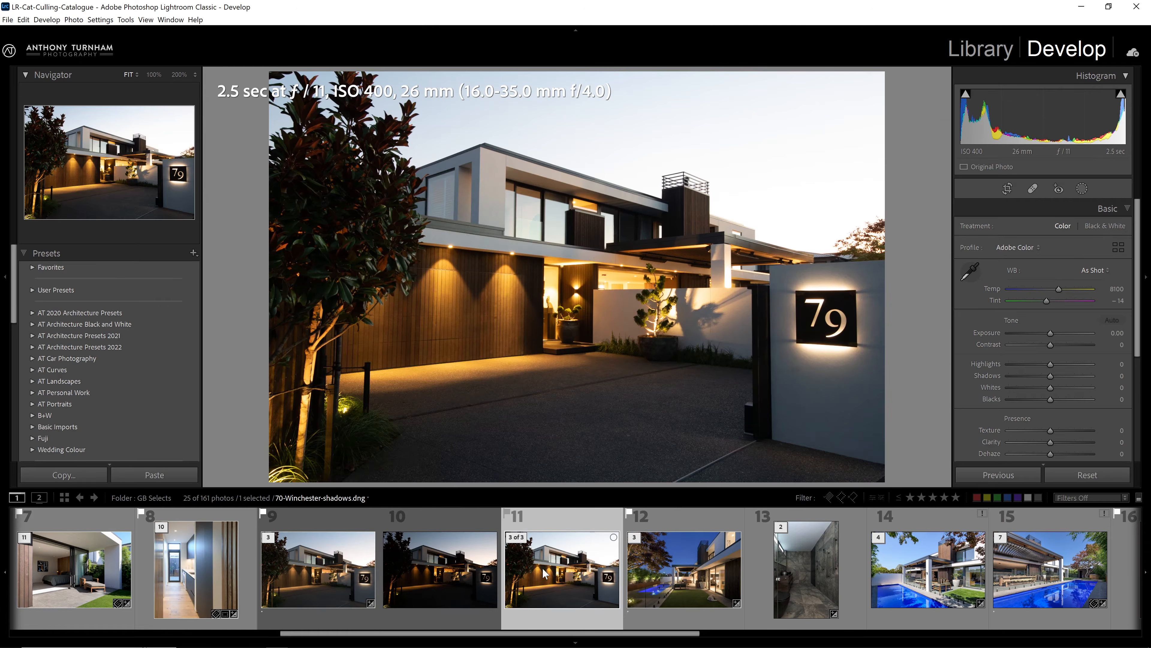
pyautogui.click(356, 558)
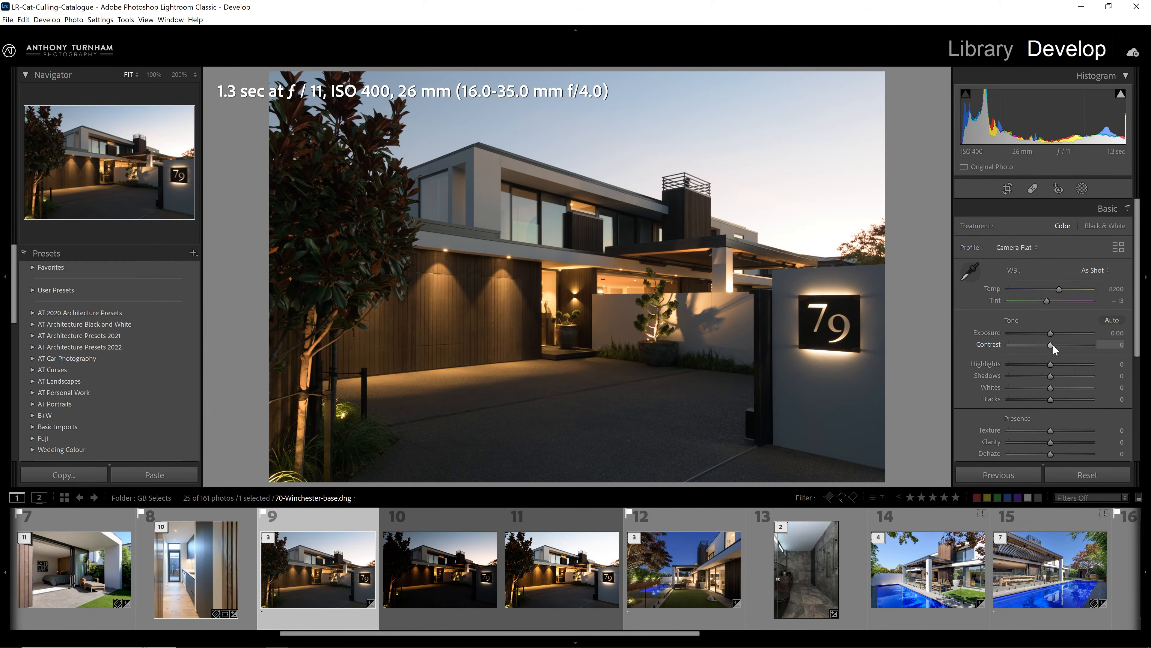
pyautogui.moveTo(1049, 334); pyautogui.dragTo(1053, 334)
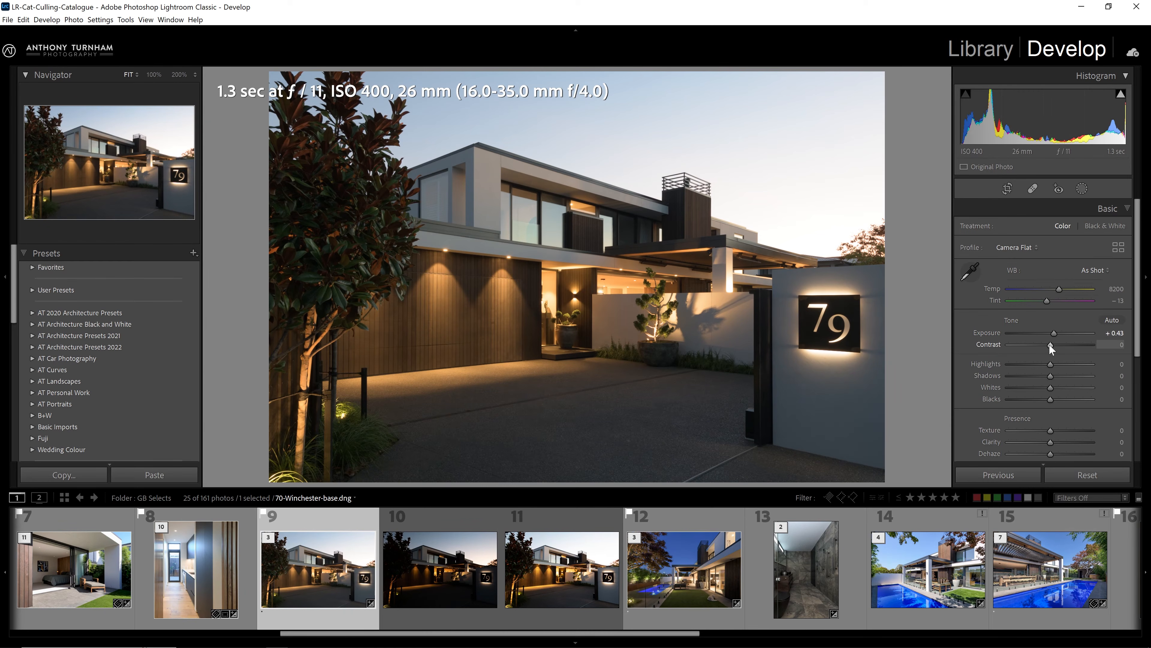
pyautogui.moveTo(1060, 289)
pyautogui.mouseDown()
pyautogui.moveTo(1043, 289)
pyautogui.moveTo(1054, 293)
pyautogui.mouseUp()
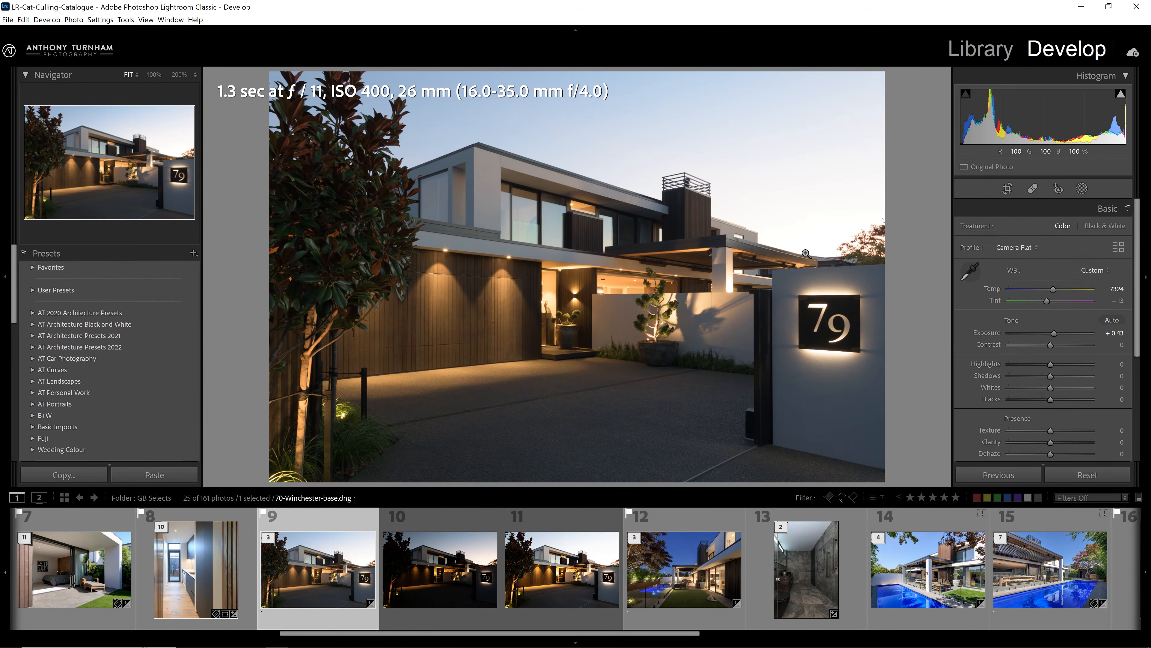
# Sample white balance on the house wall, then fine-tune to Temp 6964 and Tint −5
pyautogui.press('w')
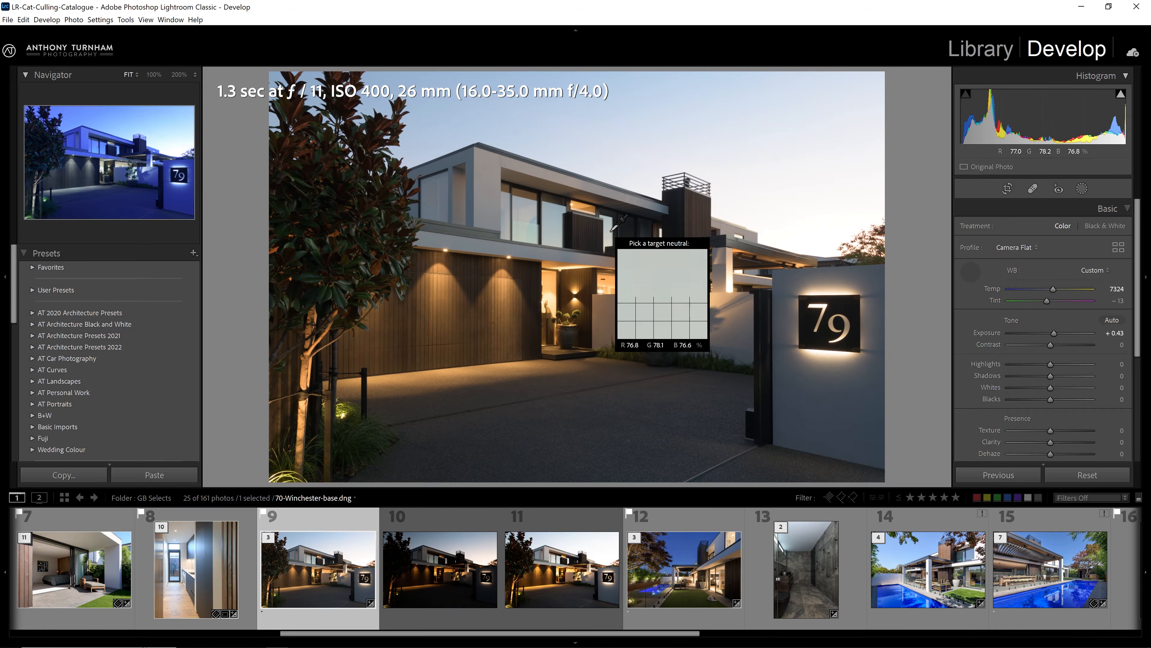
pyautogui.click(550, 278)
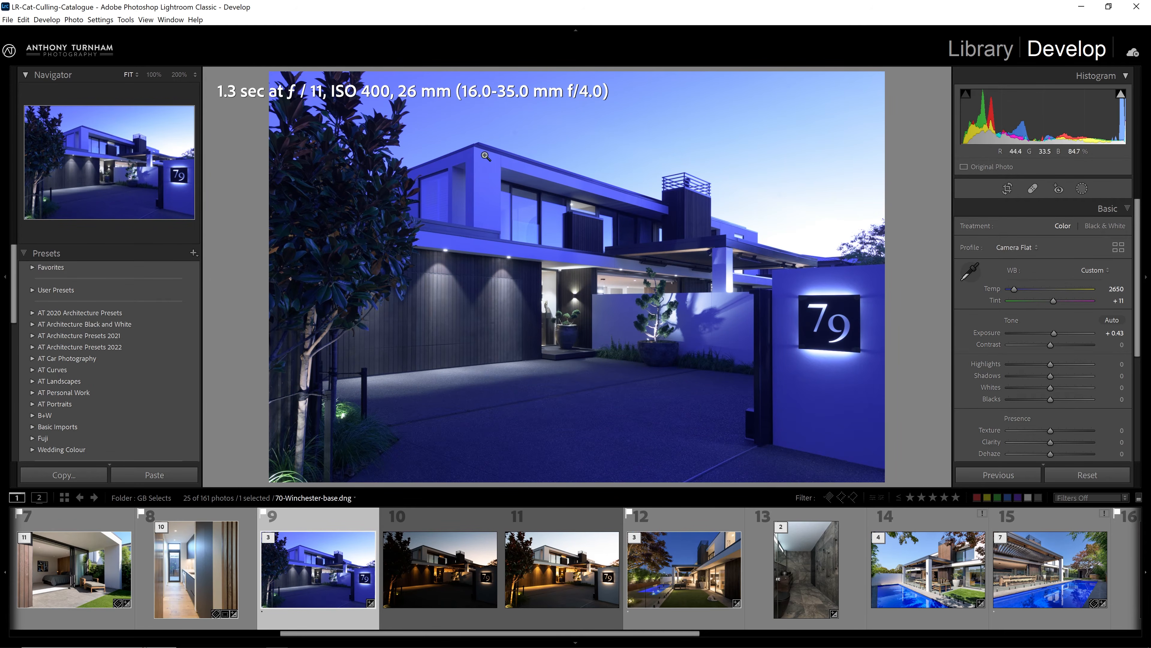
pyautogui.click(970, 272)
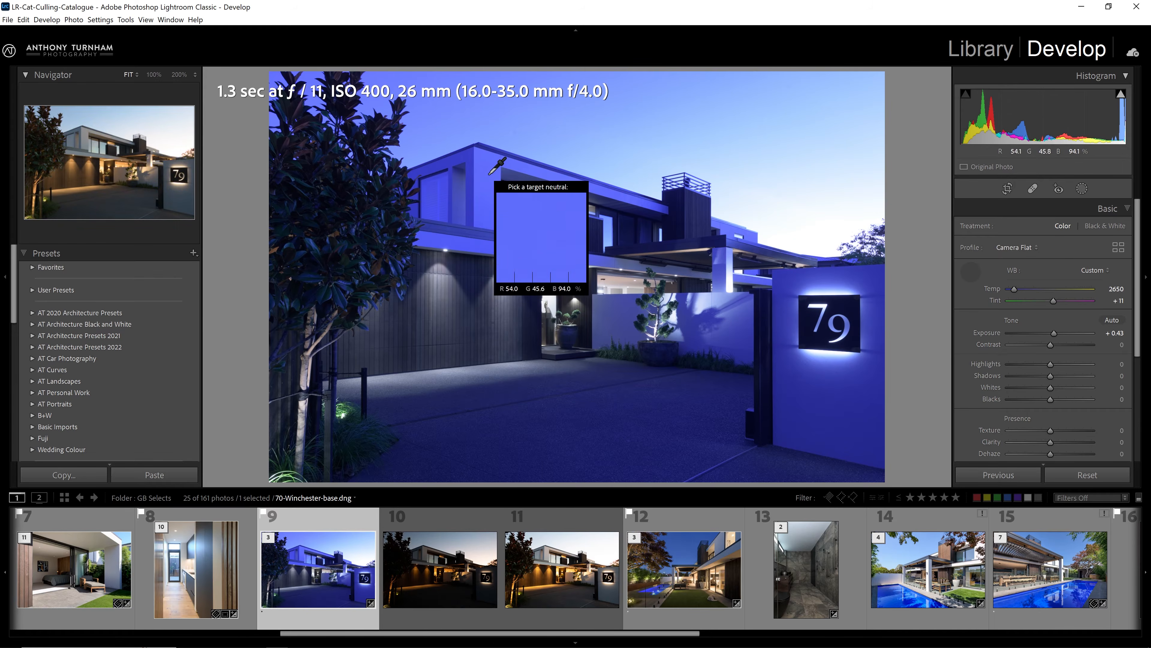
pyautogui.click(491, 178)
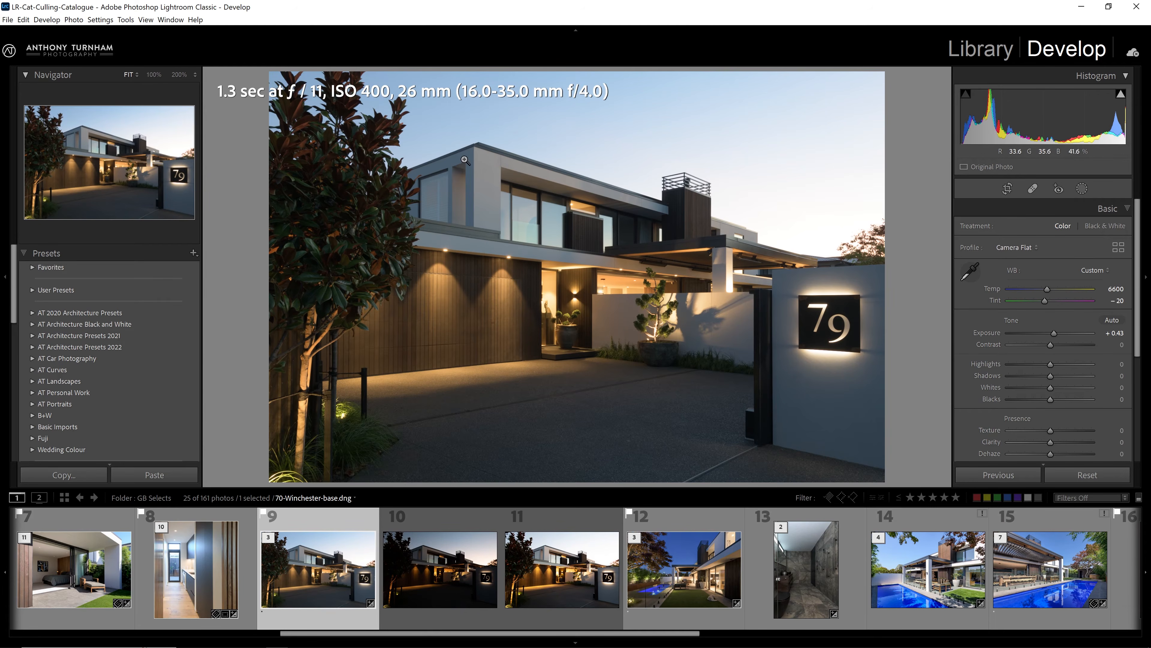
pyautogui.click(970, 272)
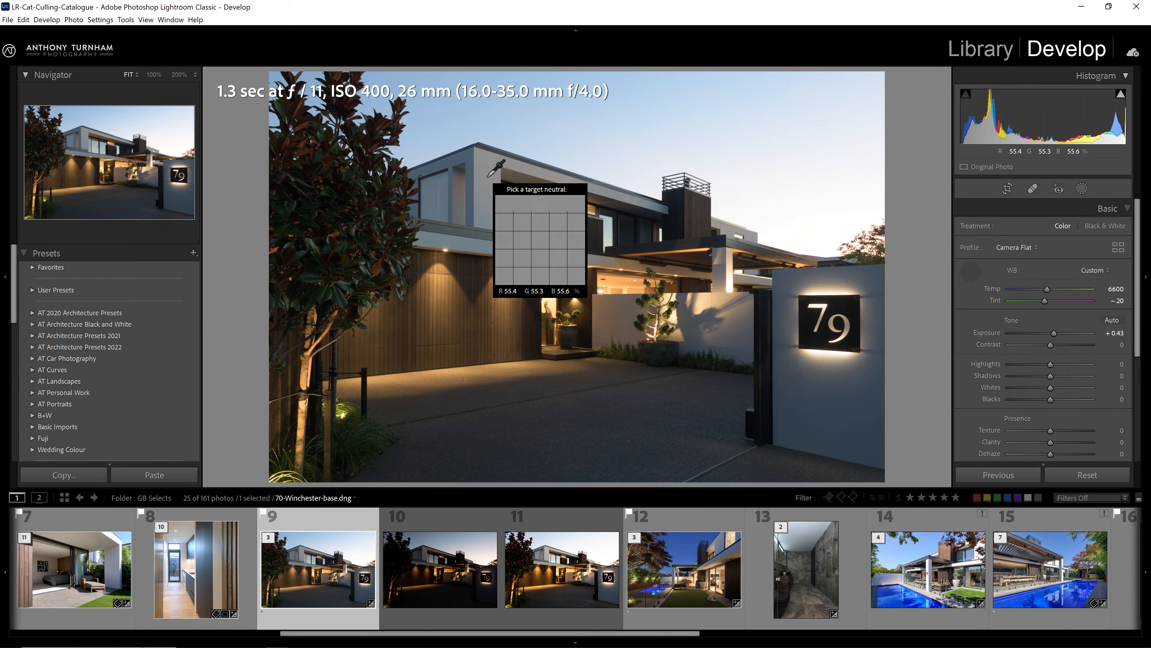
pyautogui.click(466, 165)
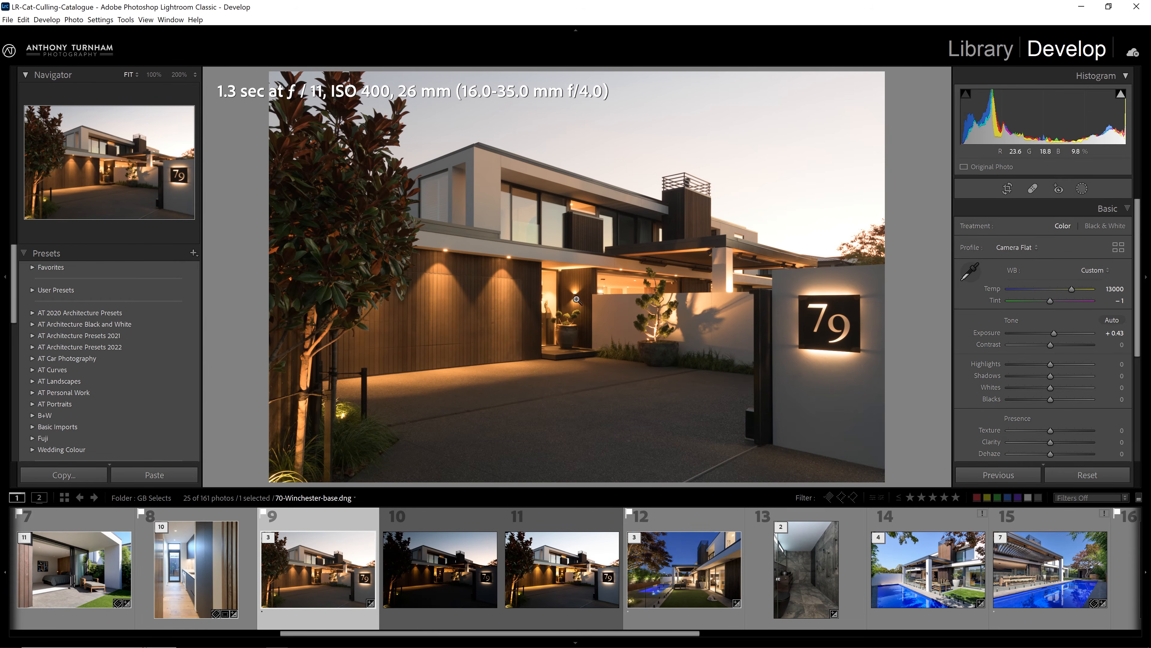
pyautogui.moveTo(1071, 289)
pyautogui.mouseDown()
pyautogui.moveTo(1030, 291)
pyautogui.moveTo(1061, 302)
pyautogui.moveTo(1066, 290)
pyautogui.moveTo(1012, 282)
pyautogui.moveTo(1066, 294)
pyautogui.moveTo(1044, 294)
pyautogui.moveTo(1051, 287)
pyautogui.mouseUp()
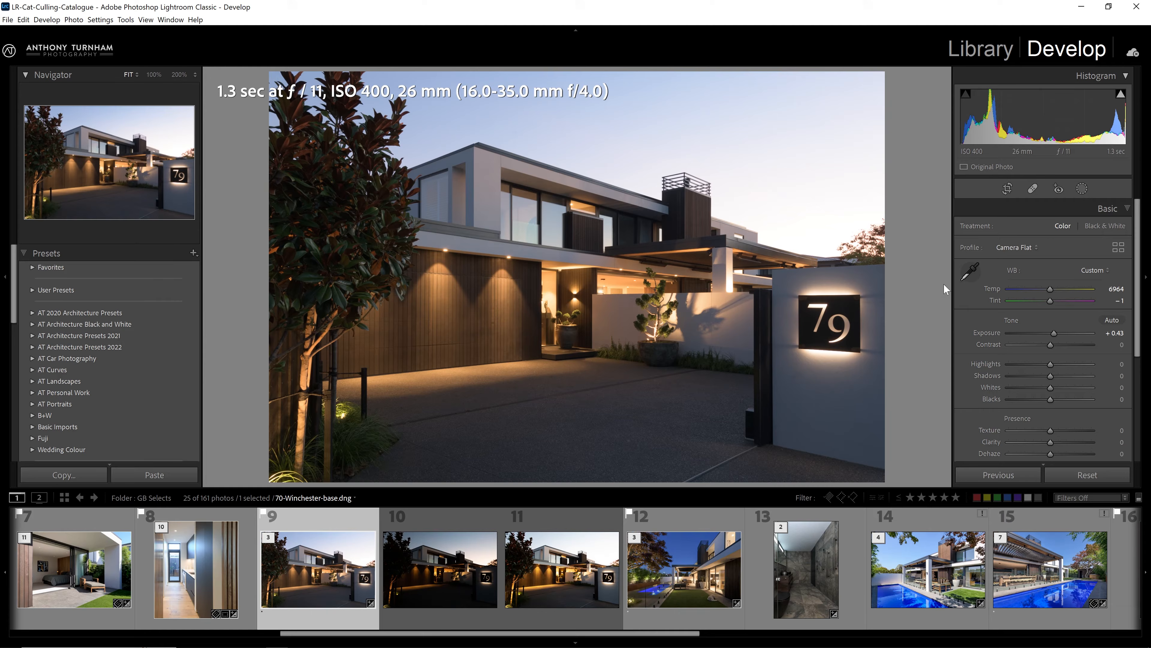
pyautogui.moveTo(1052, 300)
pyautogui.mouseDown()
pyautogui.moveTo(1036, 300)
pyautogui.moveTo(1061, 302)
pyautogui.moveTo(1035, 308)
pyautogui.moveTo(1052, 314)
pyautogui.mouseUp()
# Try several contrast values before settling on −22, then set Shadows +20 and Highlights −100
pyautogui.scroll(-1, 1056, 345)
pyautogui.moveTo(1050, 310); pyautogui.dragTo(1083, 313)
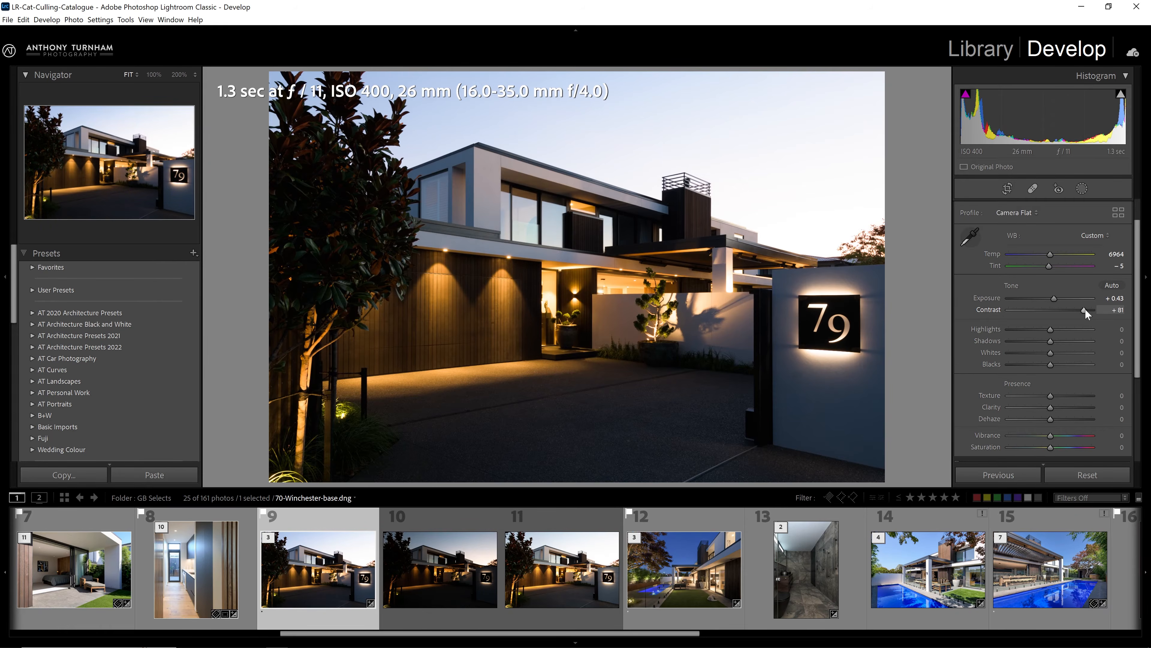
pyautogui.doubleClick(1084, 309)
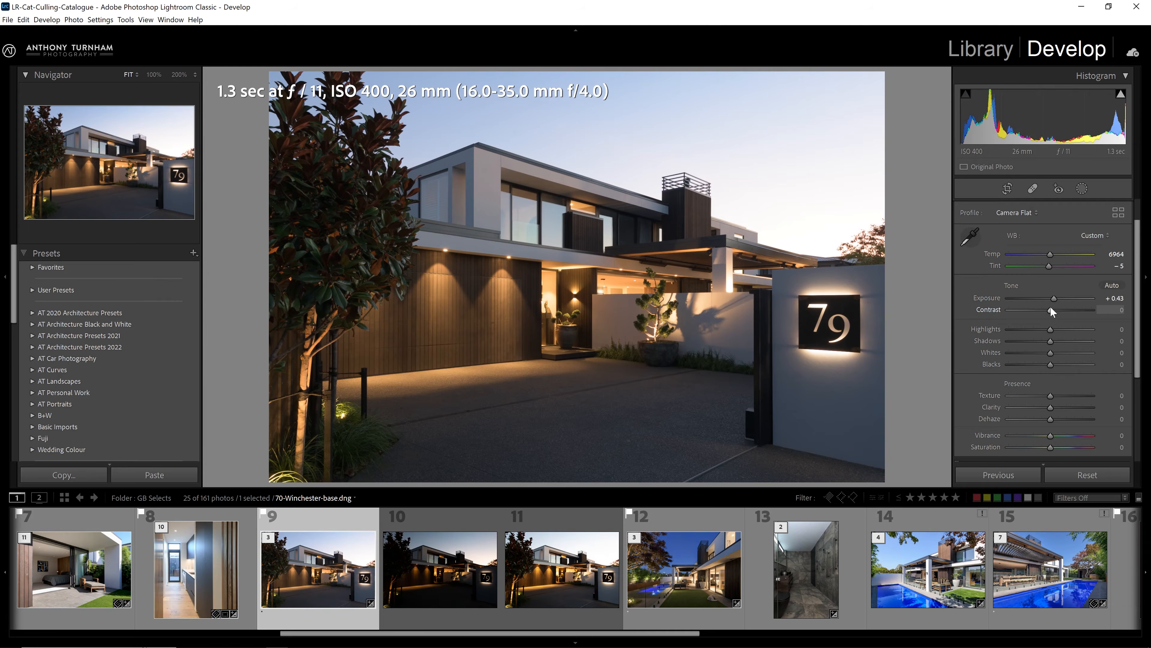
pyautogui.moveTo(1050, 310); pyautogui.dragTo(1035, 314)
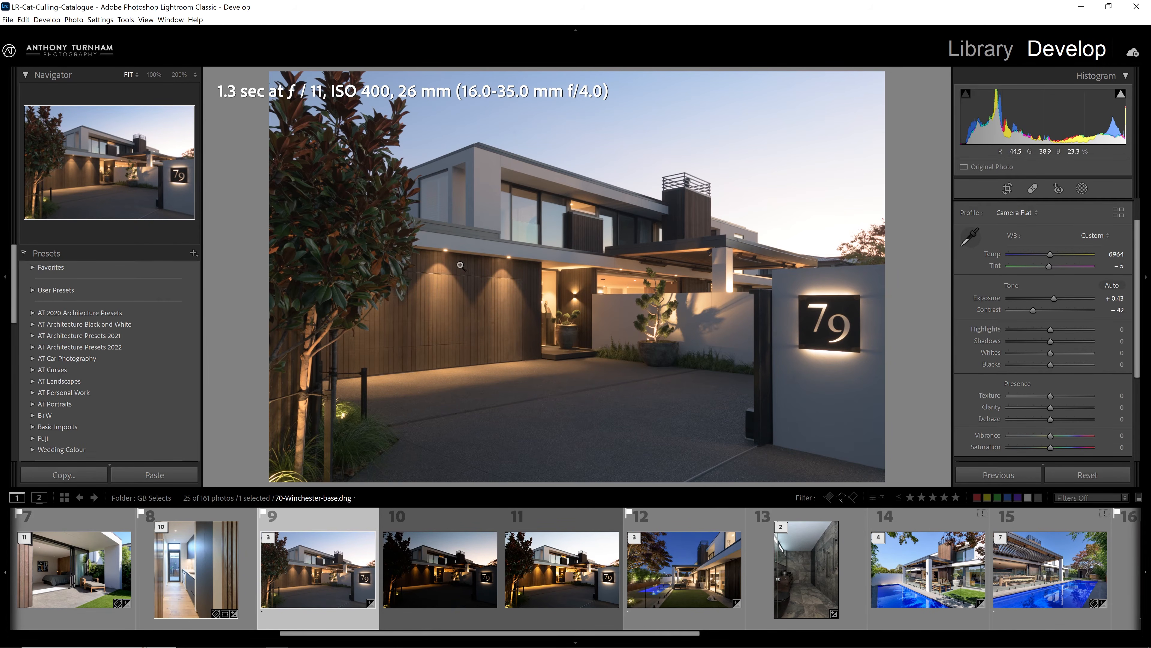
pyautogui.doubleClick(1033, 310)
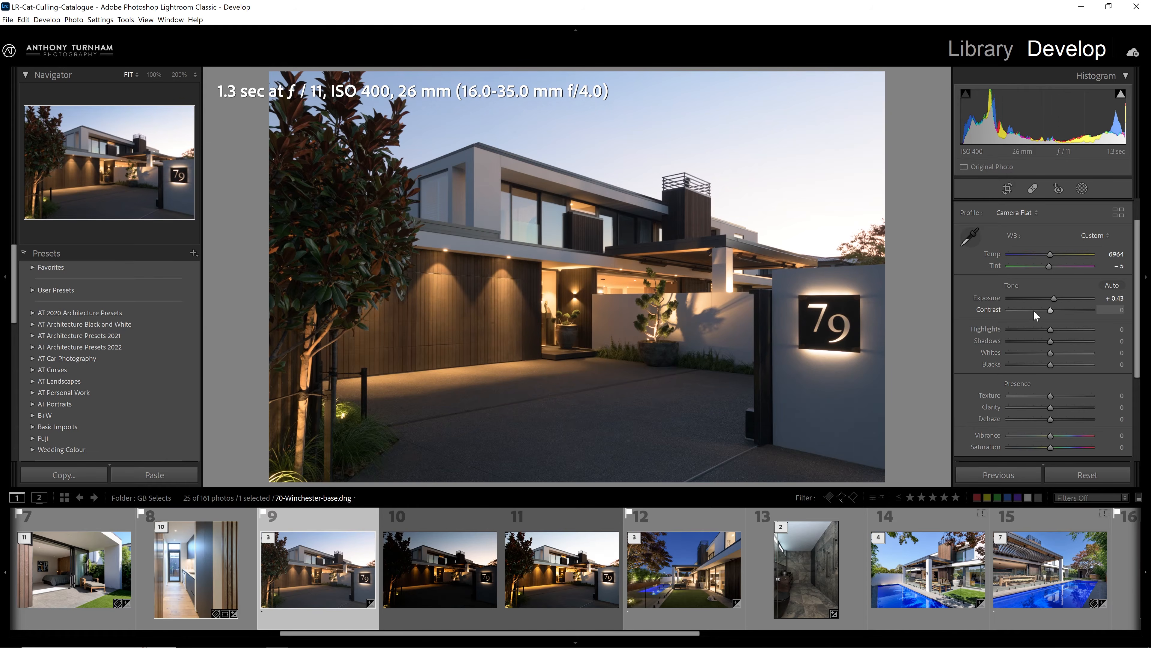
pyautogui.moveTo(1052, 308); pyautogui.dragTo(1083, 310)
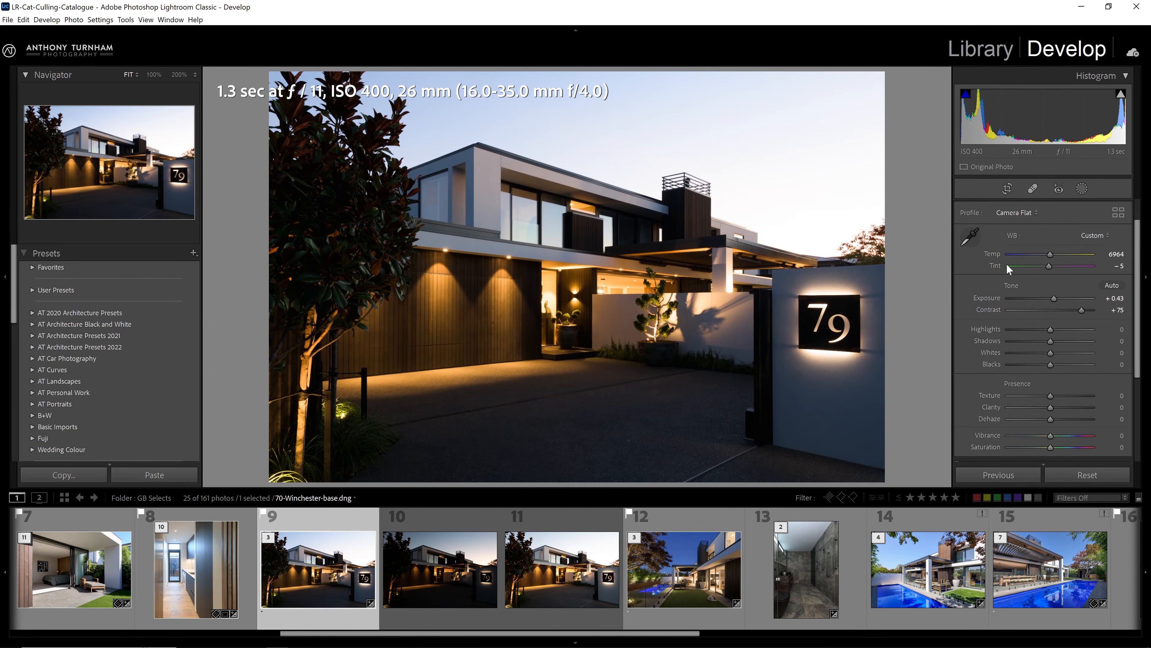
pyautogui.moveTo(1082, 310); pyautogui.dragTo(1041, 310)
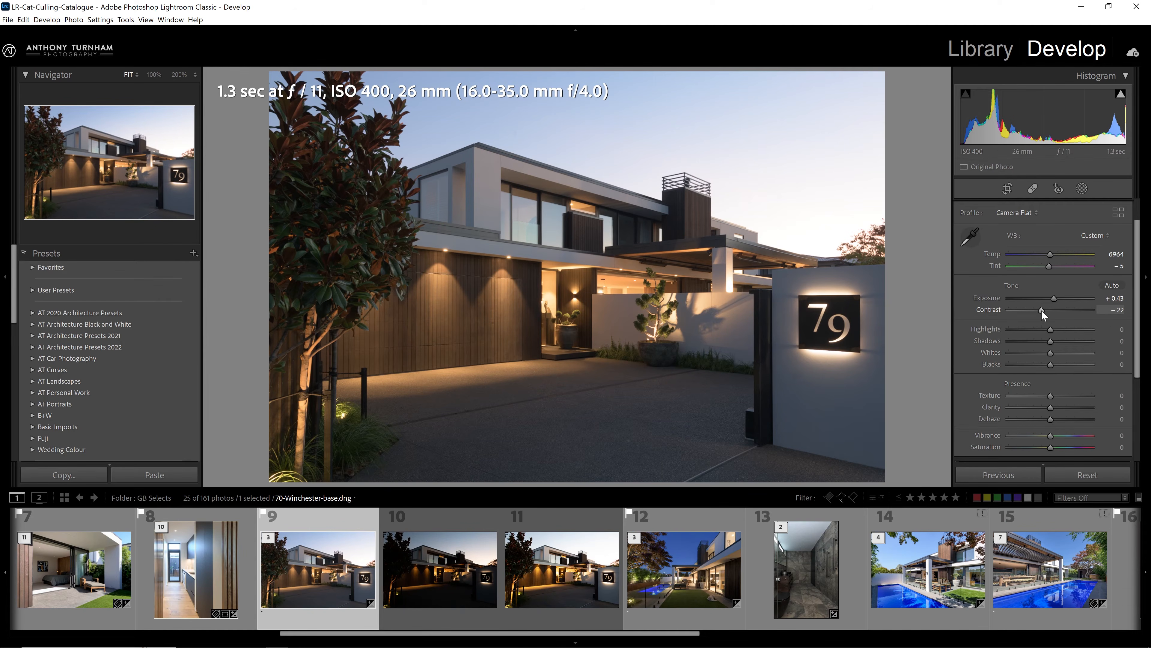
pyautogui.moveTo(1050, 340); pyautogui.dragTo(943, 220)
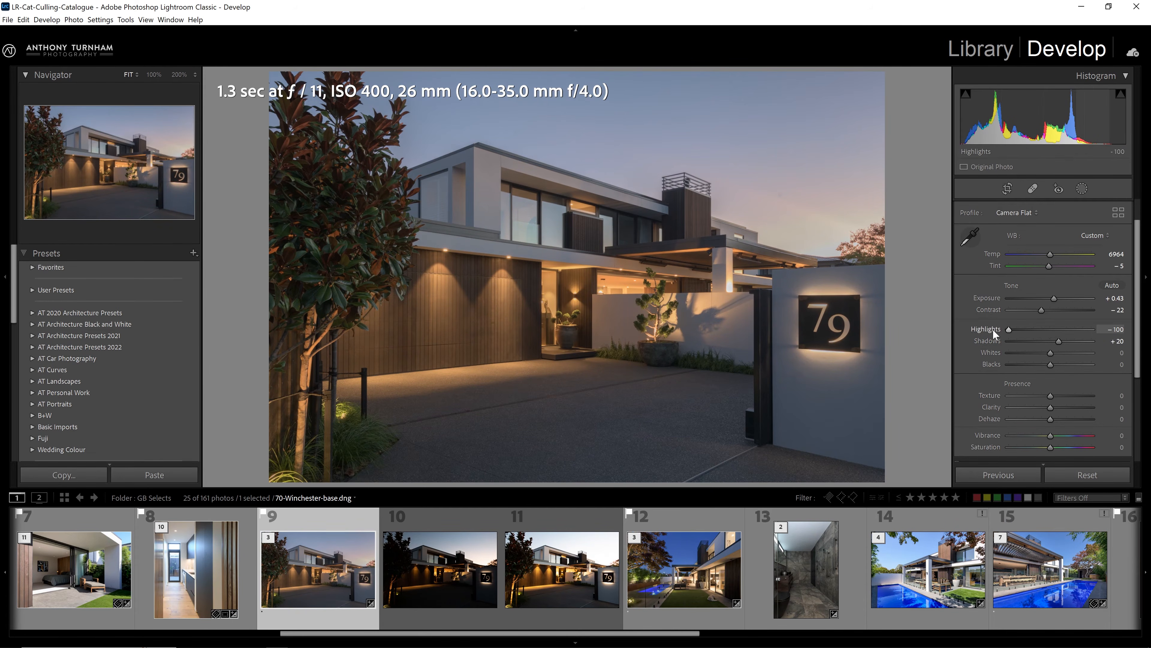
pyautogui.moveTo(1009, 327)
pyautogui.mouseDown()
pyautogui.moveTo(1033, 325)
pyautogui.moveTo(1000, 328)
pyautogui.mouseUp()
# Set the highlights bracket to Highlights −62, compare brackets, then ease the base photo's Highlights to −43
pyautogui.click(462, 561)
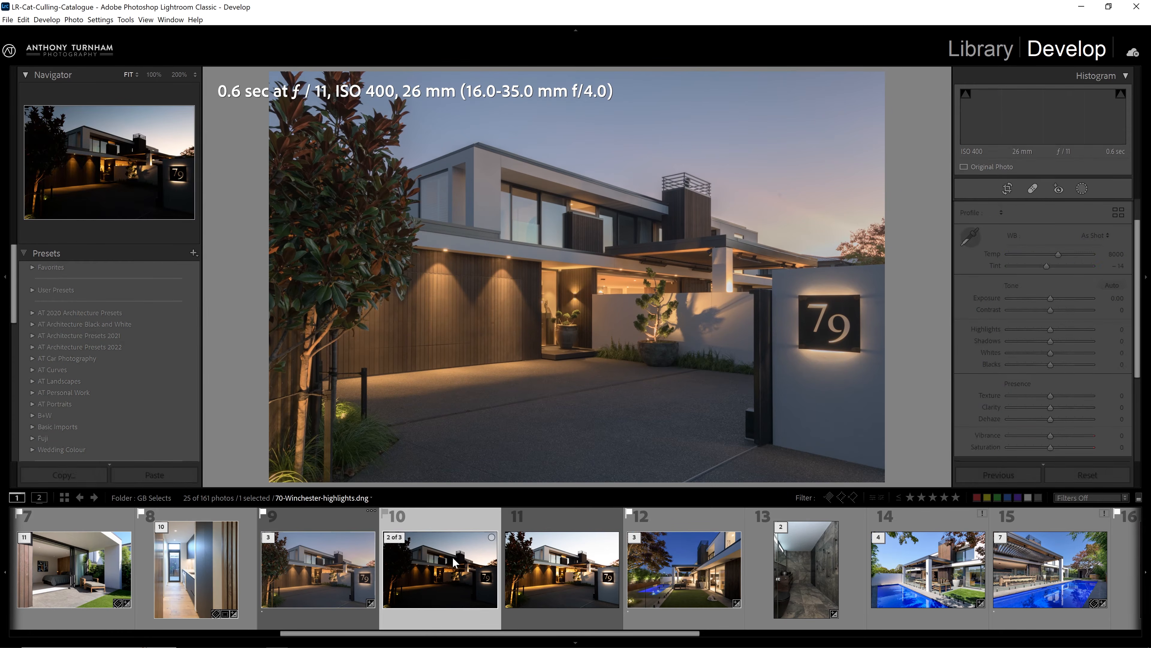
pyautogui.moveTo(1050, 330); pyautogui.dragTo(1024, 329)
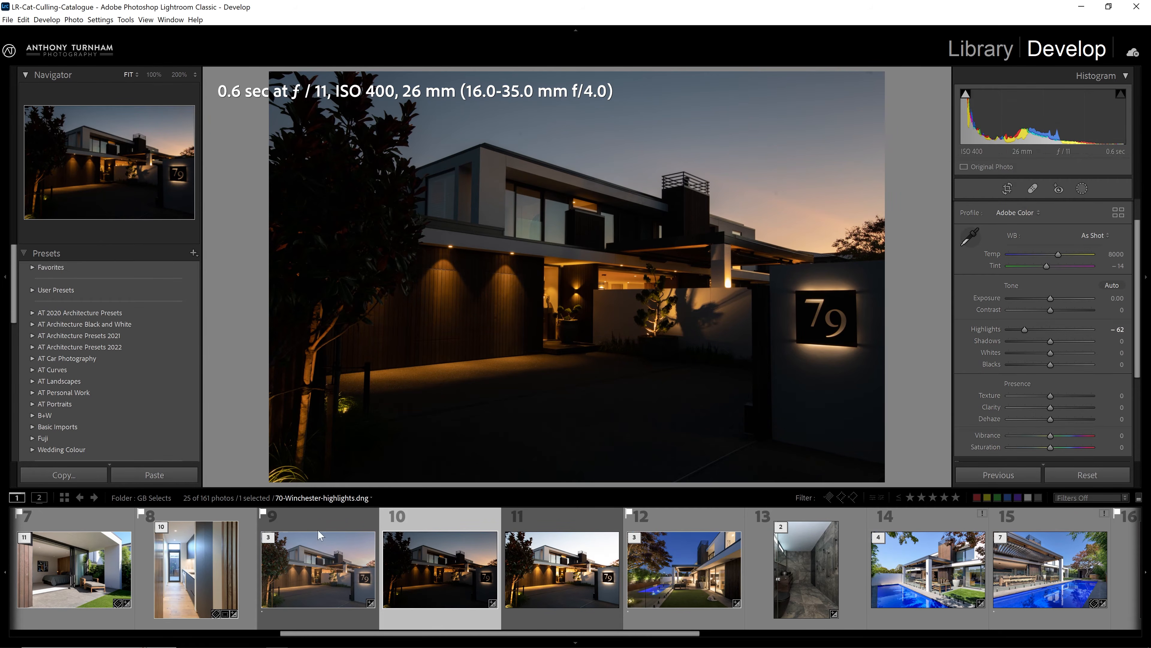
pyautogui.click(326, 544)
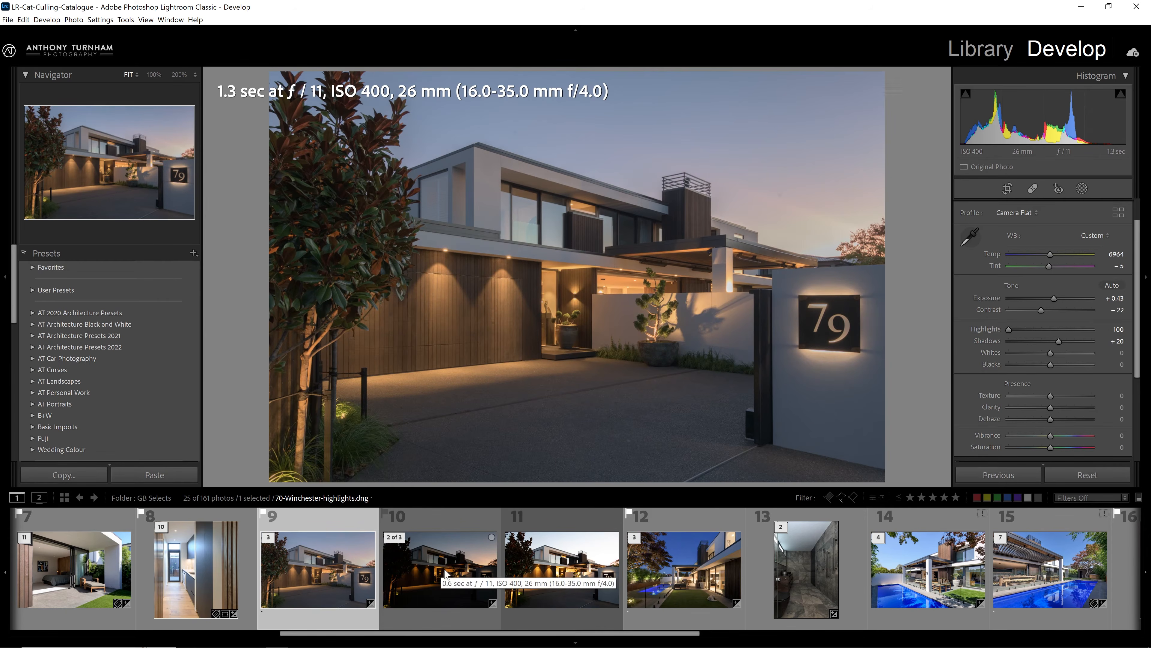
pyautogui.click(566, 586)
pyautogui.click(430, 567)
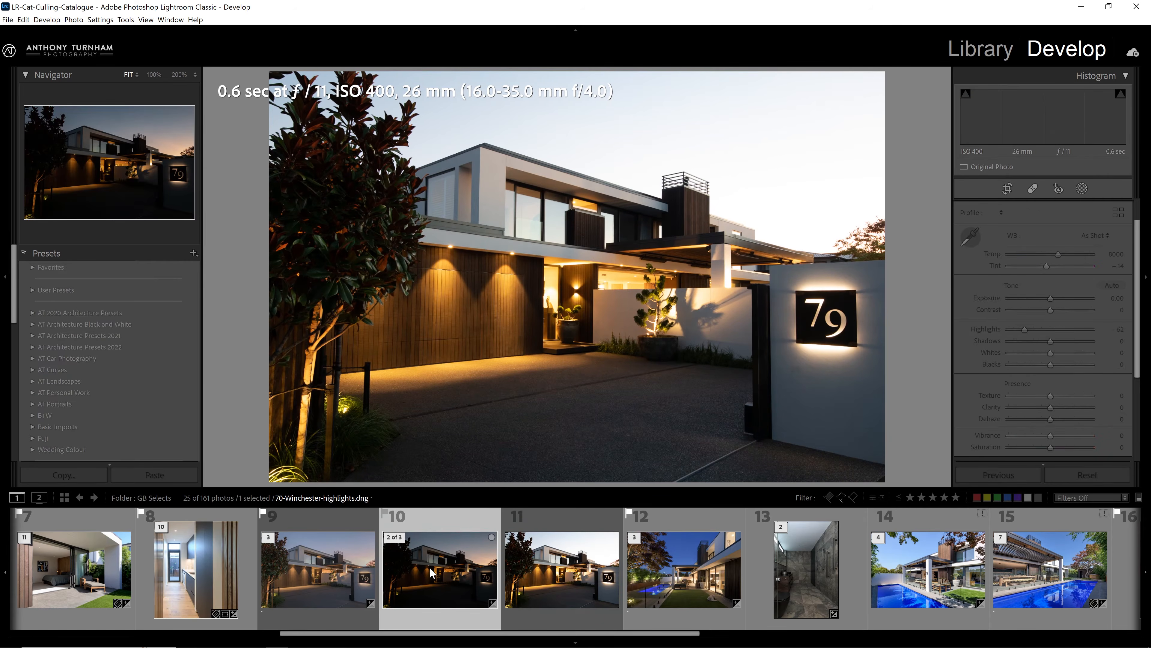
pyautogui.click(450, 574)
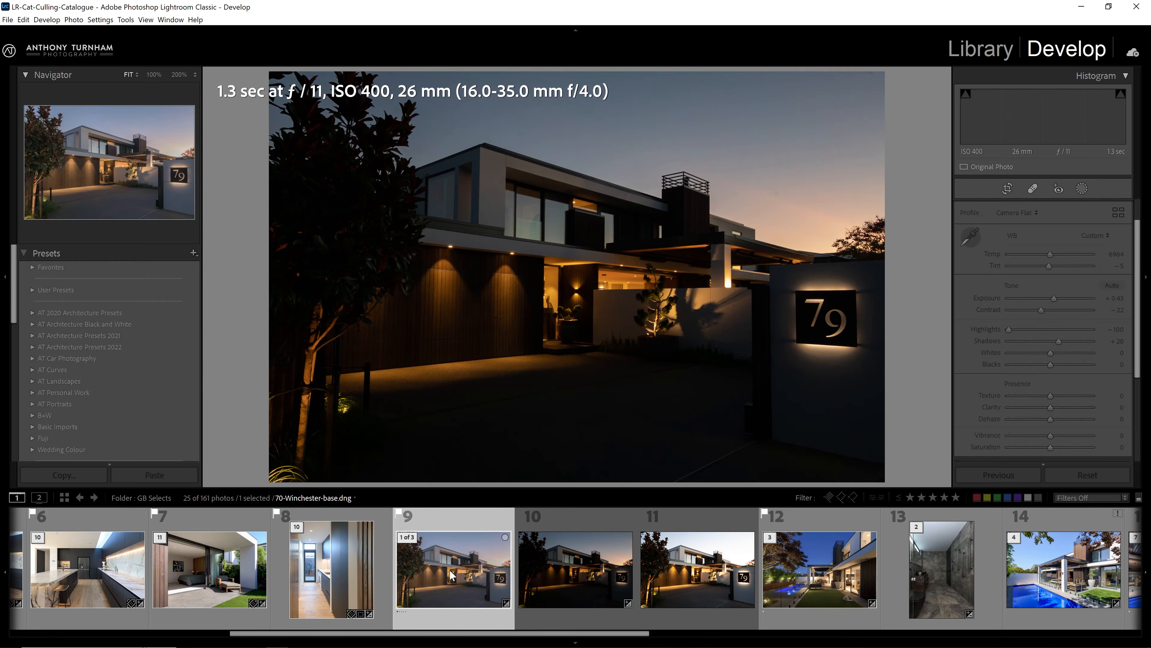
pyautogui.moveTo(1018, 327); pyautogui.dragTo(1075, 359)
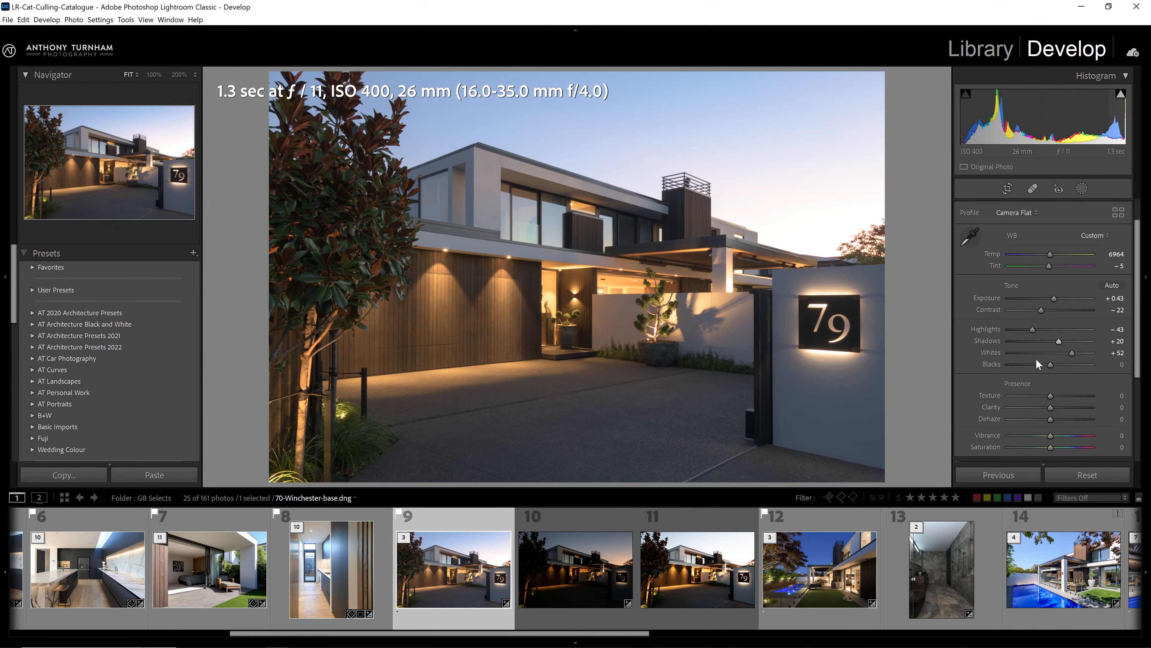
# Compare with photo 10, nudge Blacks, and switch on clipping warnings with J
pyautogui.scroll(-1, 1038, 364)
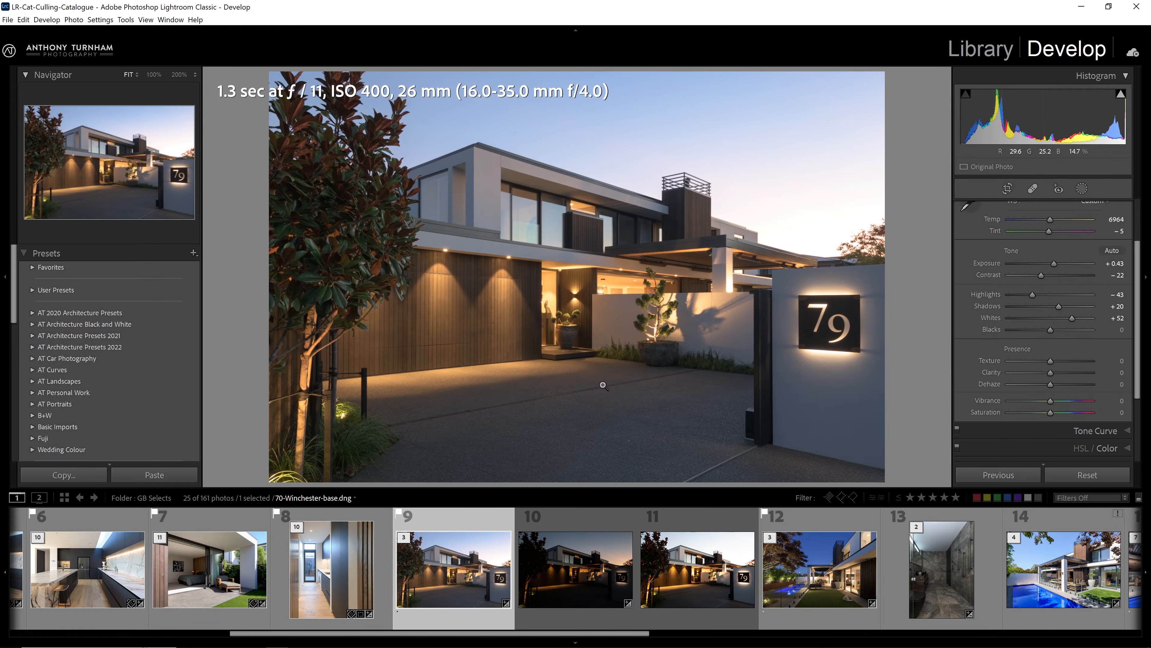
pyautogui.click(559, 580)
pyautogui.click(482, 571)
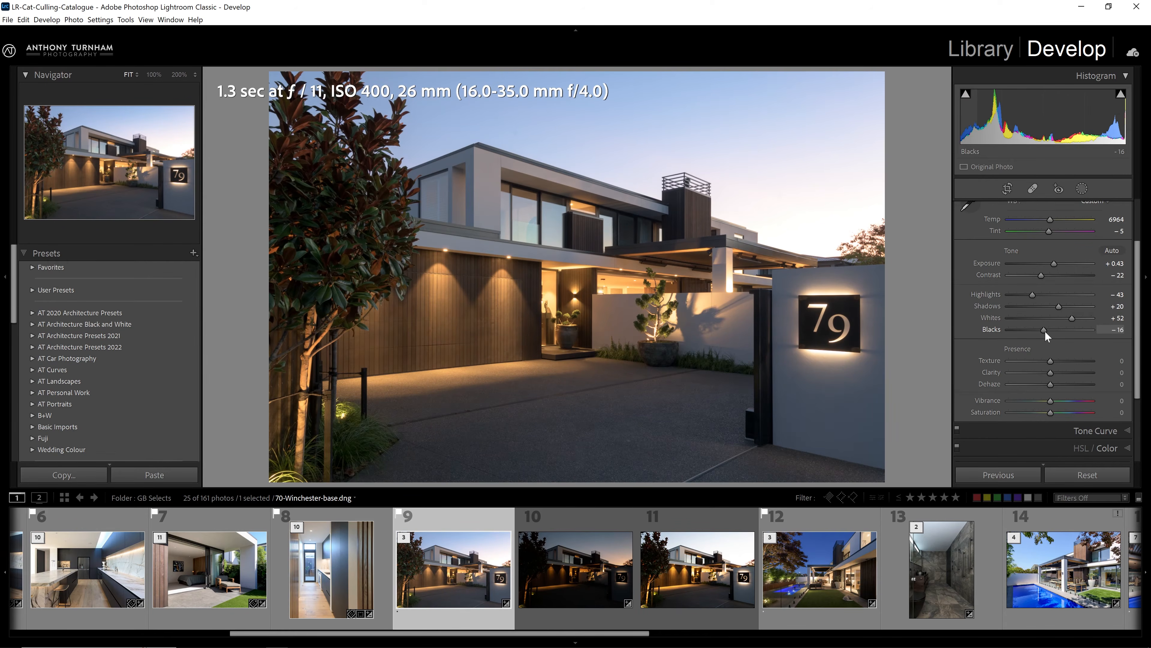
pyautogui.moveTo(1046, 332); pyautogui.dragTo(1048, 332)
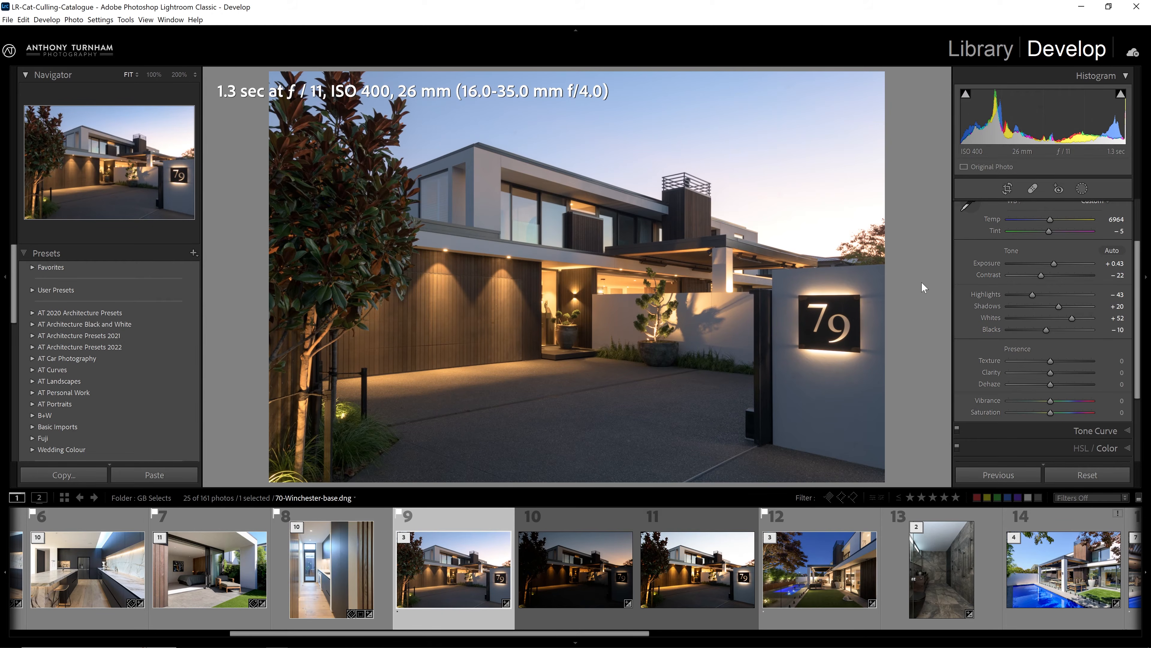
pyautogui.press('j')
# Set Blacks to −13 without shadow clipping, Whites to +60 and Clarity to +100
pyautogui.moveTo(1046, 330); pyautogui.dragTo(1028, 328)
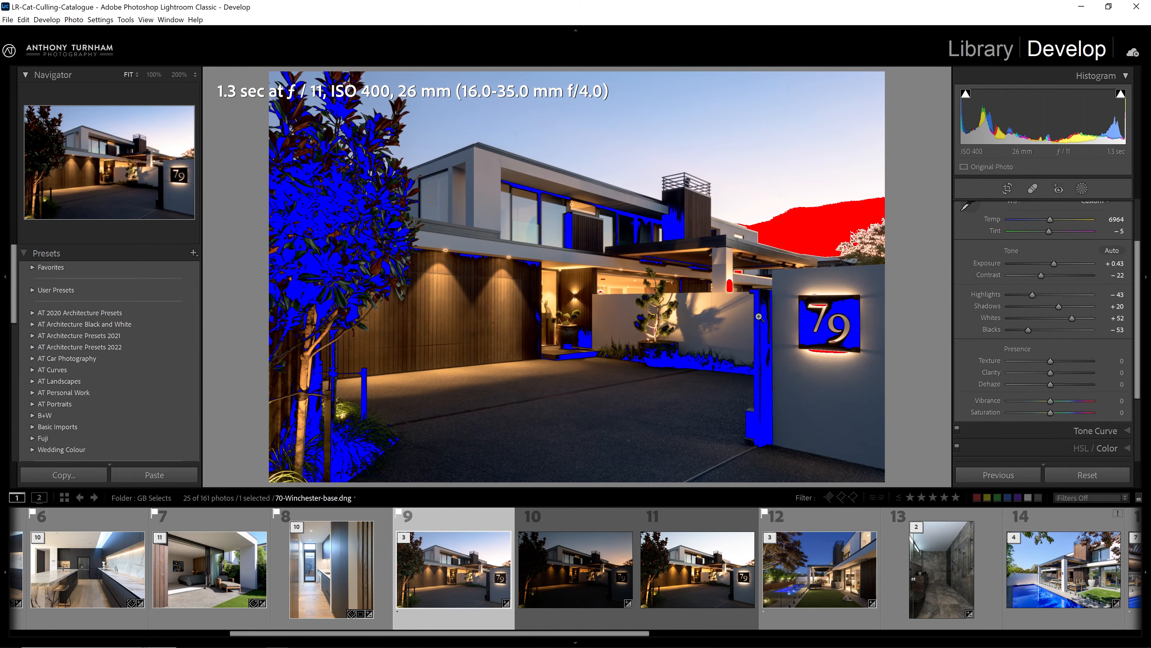
pyautogui.moveTo(1029, 330); pyautogui.dragTo(1039, 331)
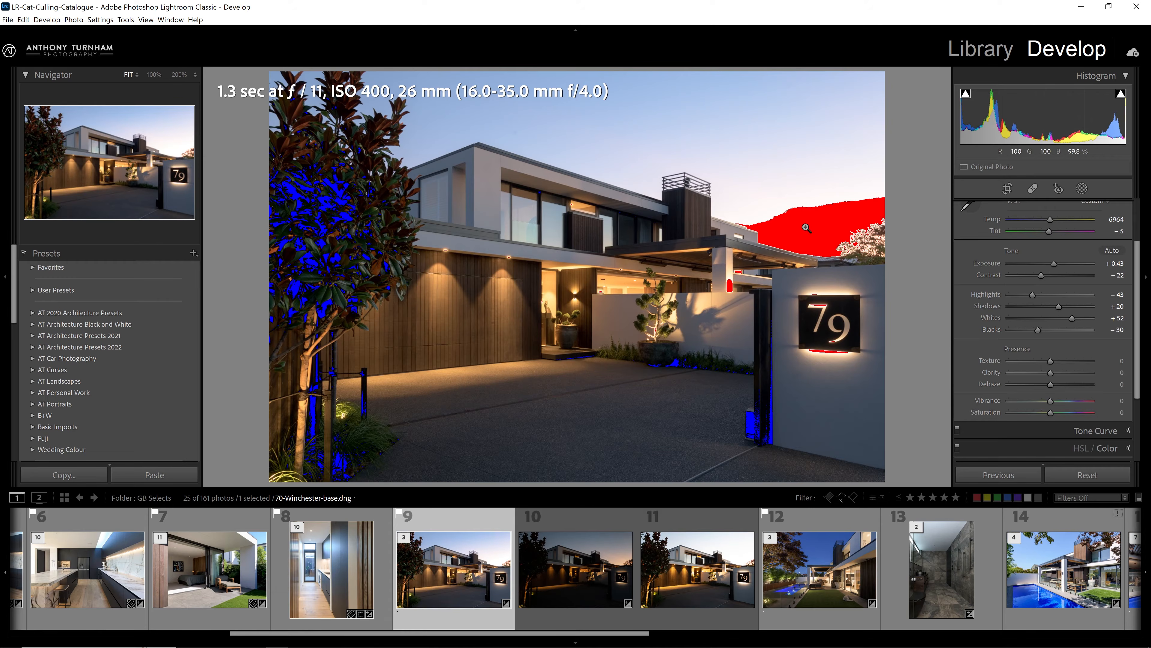
pyautogui.moveTo(1039, 331); pyautogui.dragTo(1046, 333)
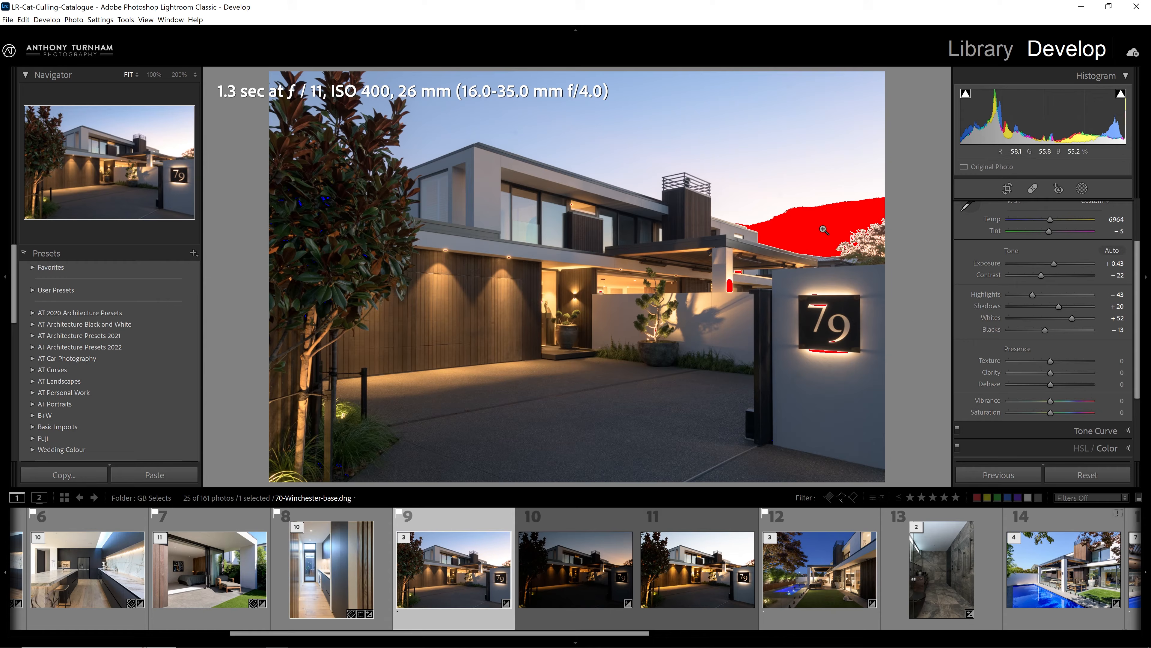
pyautogui.moveTo(1072, 317); pyautogui.dragTo(1075, 317)
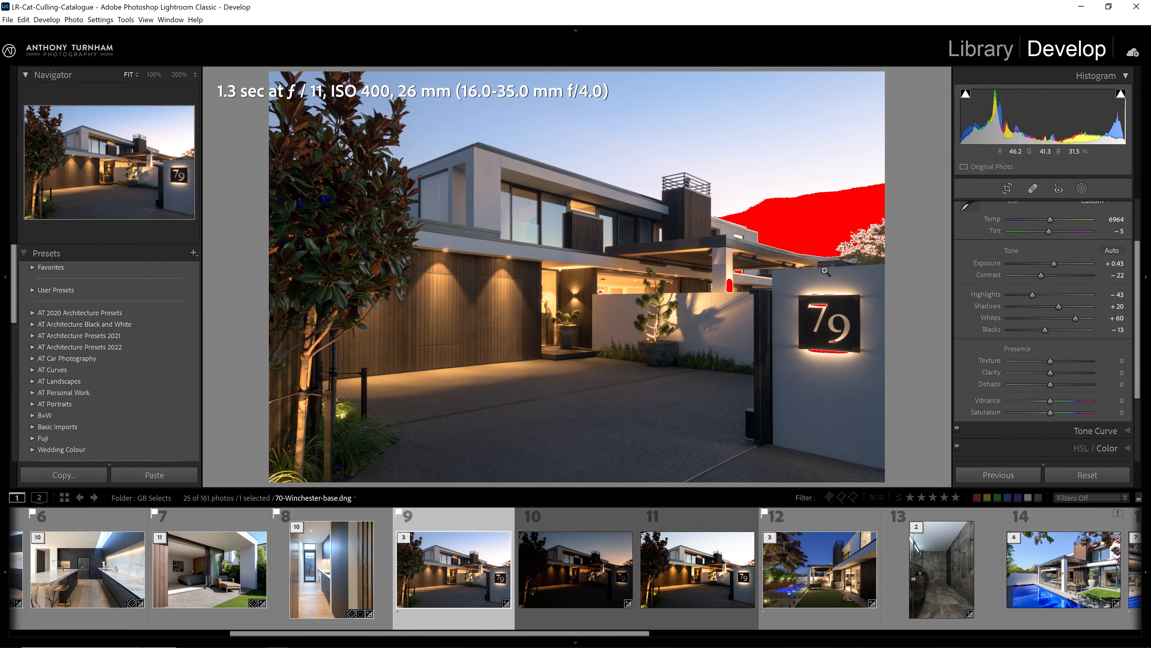
pyautogui.moveTo(1050, 373); pyautogui.dragTo(1094, 379)
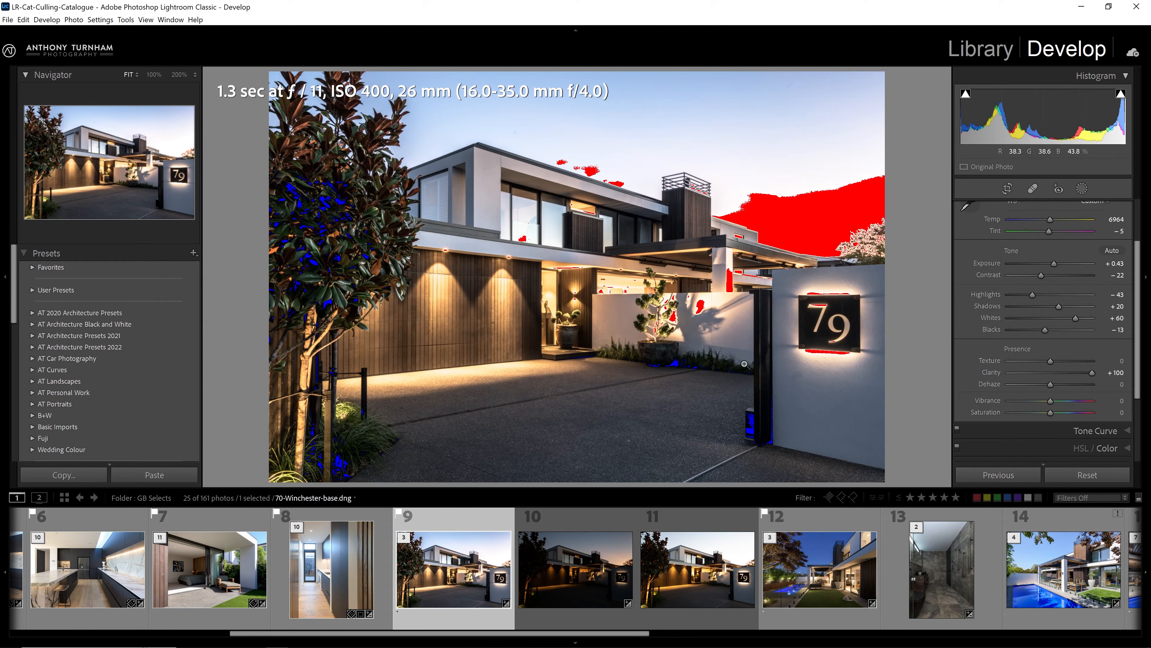
# Set Clarity +22, Dehaze +9, Vibrance +12 and Saturation +17, then expand the Tone Curve panel
pyautogui.moveTo(1092, 374)
pyautogui.mouseDown()
pyautogui.moveTo(1053, 371)
pyautogui.moveTo(1058, 384)
pyautogui.moveTo(1099, 390)
pyautogui.mouseUp()
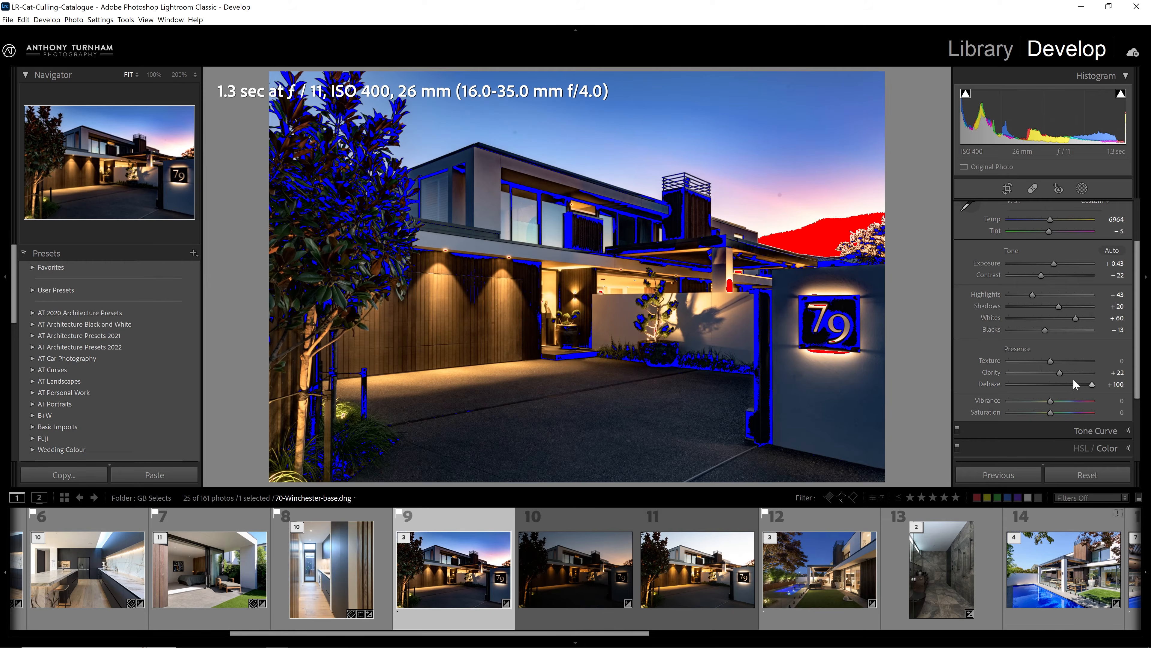
pyautogui.doubleClick(1091, 384)
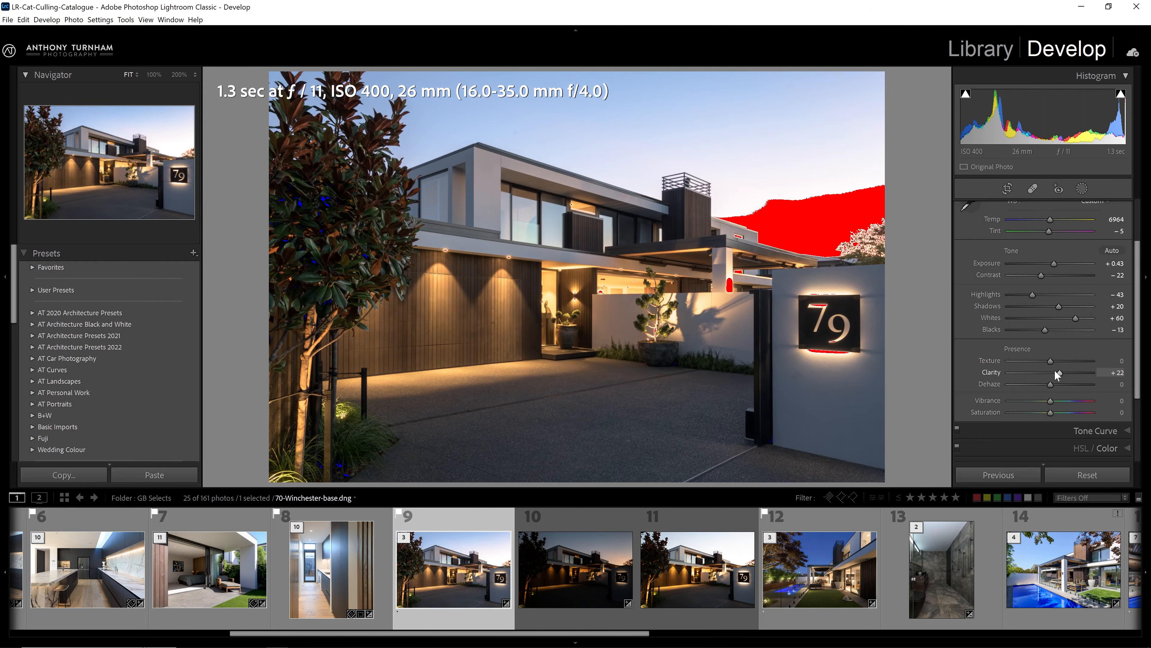
pyautogui.moveTo(1052, 384)
pyautogui.mouseDown()
pyautogui.moveTo(1079, 386)
pyautogui.moveTo(1056, 389)
pyautogui.mouseUp()
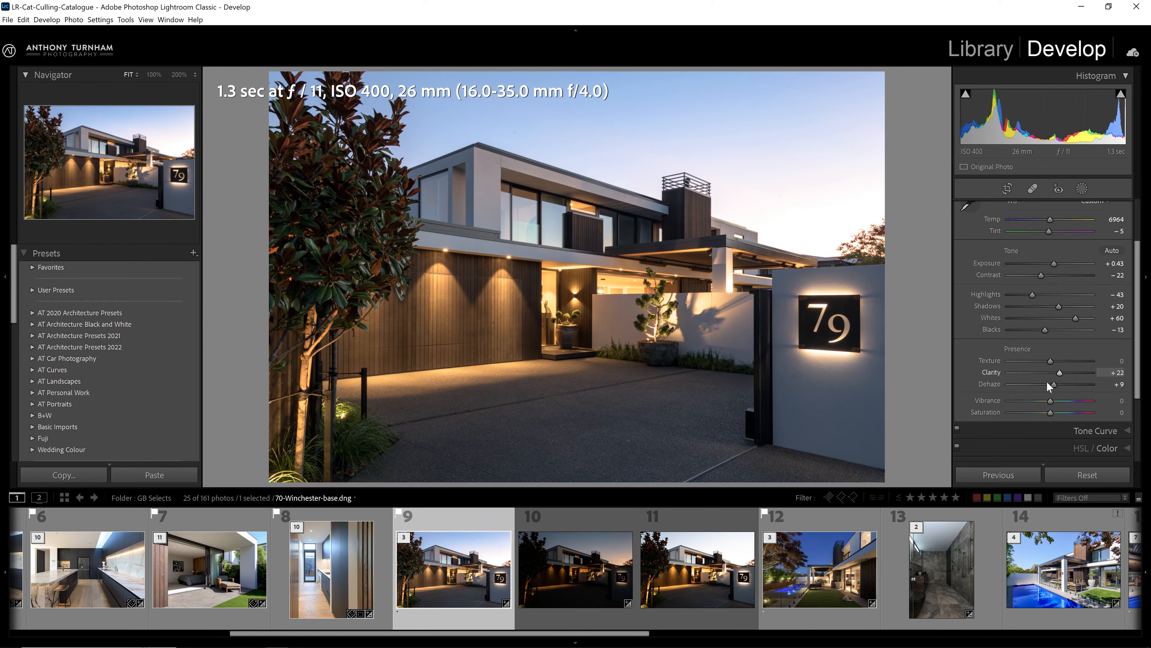
pyautogui.moveTo(1050, 400)
pyautogui.mouseDown()
pyautogui.moveTo(1090, 402)
pyautogui.moveTo(1035, 413)
pyautogui.mouseUp()
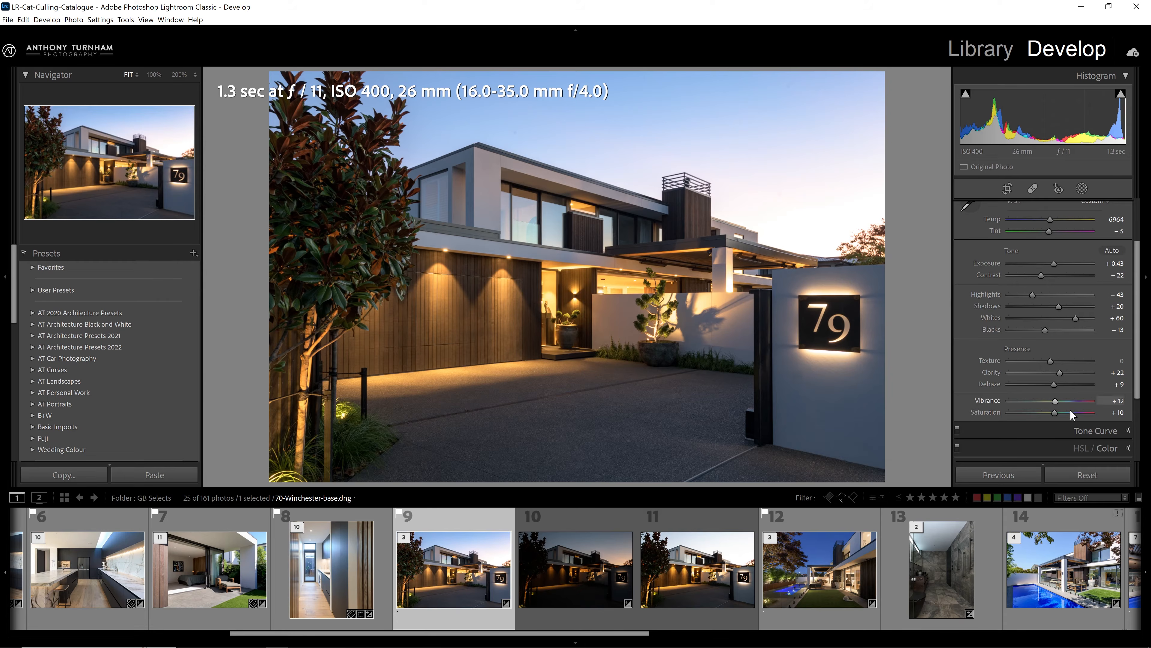
pyautogui.moveTo(1056, 412)
pyautogui.mouseDown()
pyautogui.moveTo(1071, 418)
pyautogui.moveTo(1057, 417)
pyautogui.mouseUp()
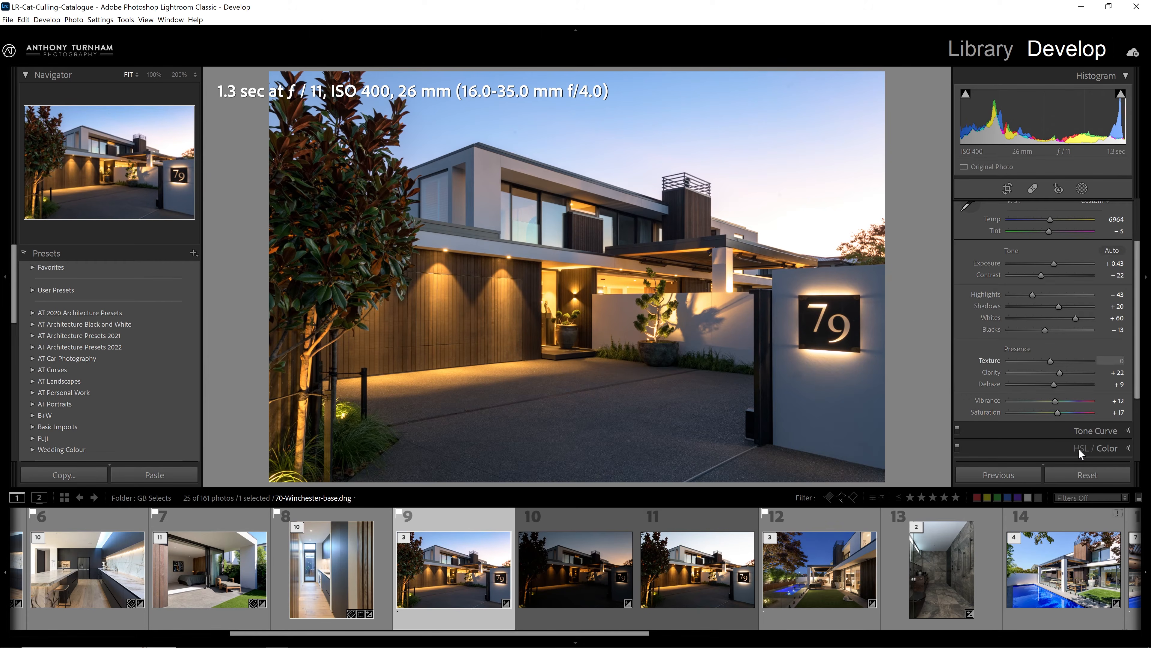
pyautogui.click(1090, 429)
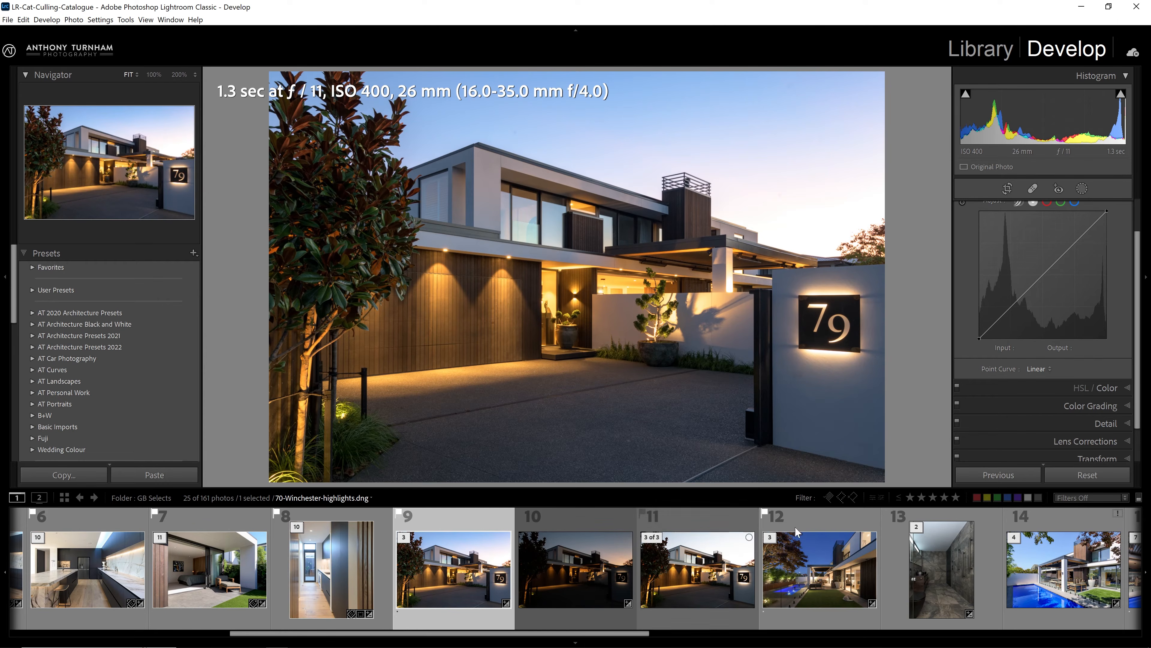
# In HSL, restore some Orange saturation and slightly shift the Orange and Yellow hues
pyautogui.click(1069, 384)
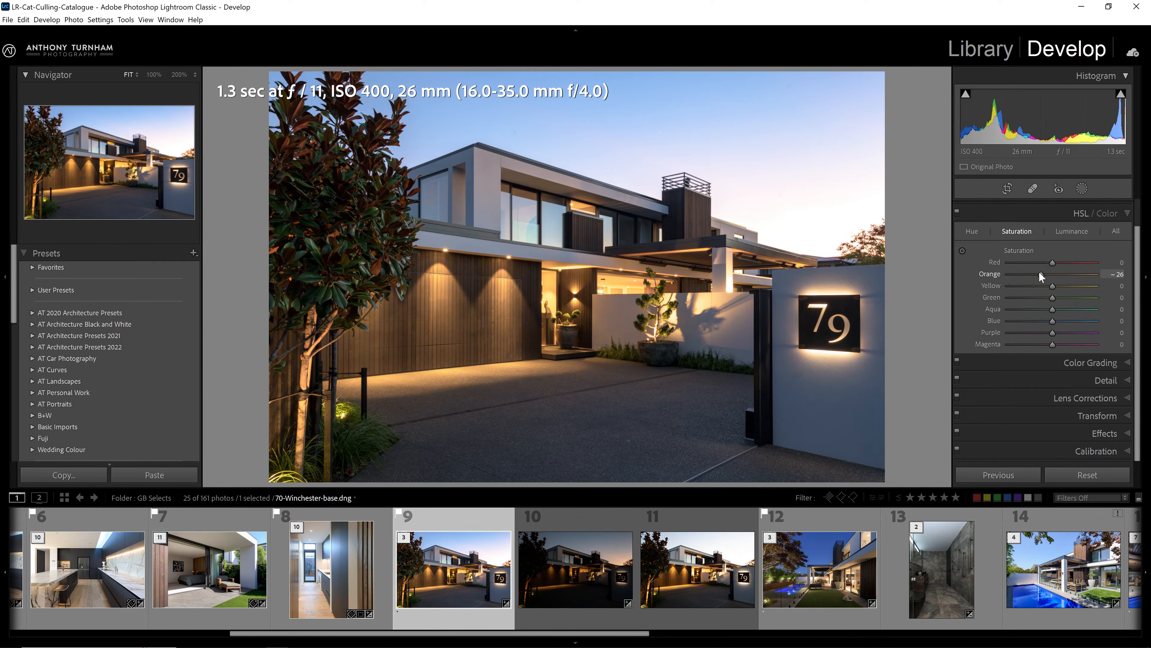
pyautogui.moveTo(1020, 271); pyautogui.dragTo(1048, 273)
pyautogui.click(973, 232)
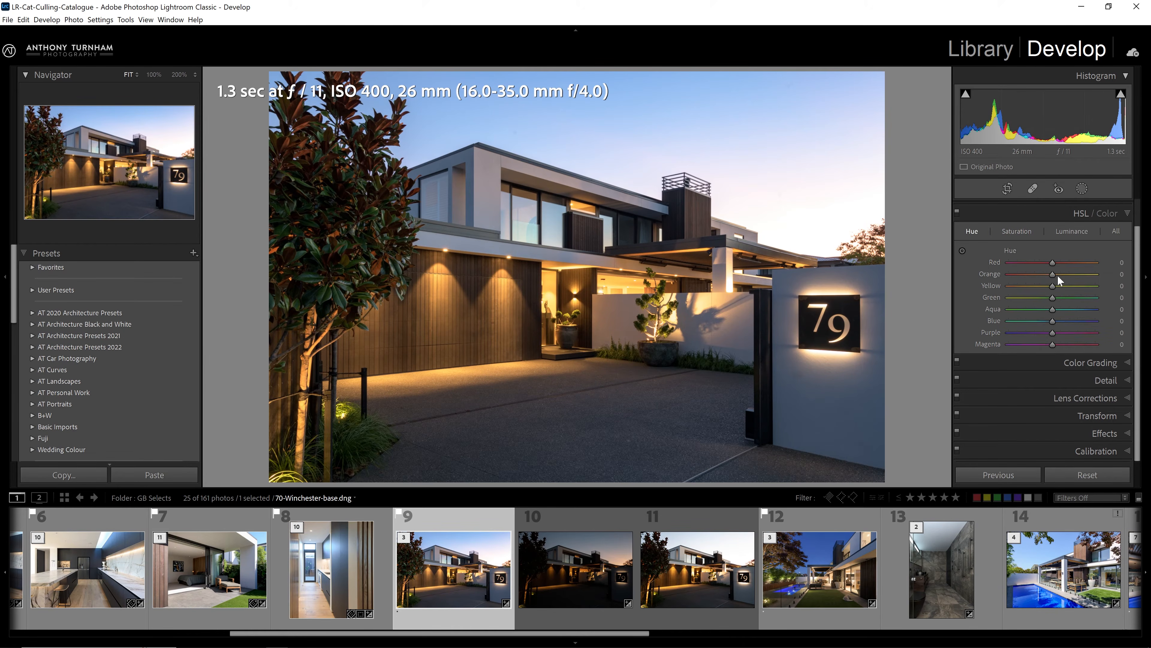
pyautogui.moveTo(1052, 277); pyautogui.dragTo(1058, 280)
pyautogui.moveTo(1052, 285)
pyautogui.mouseDown()
pyautogui.moveTo(1041, 285)
pyautogui.moveTo(1054, 290)
pyautogui.mouseUp()
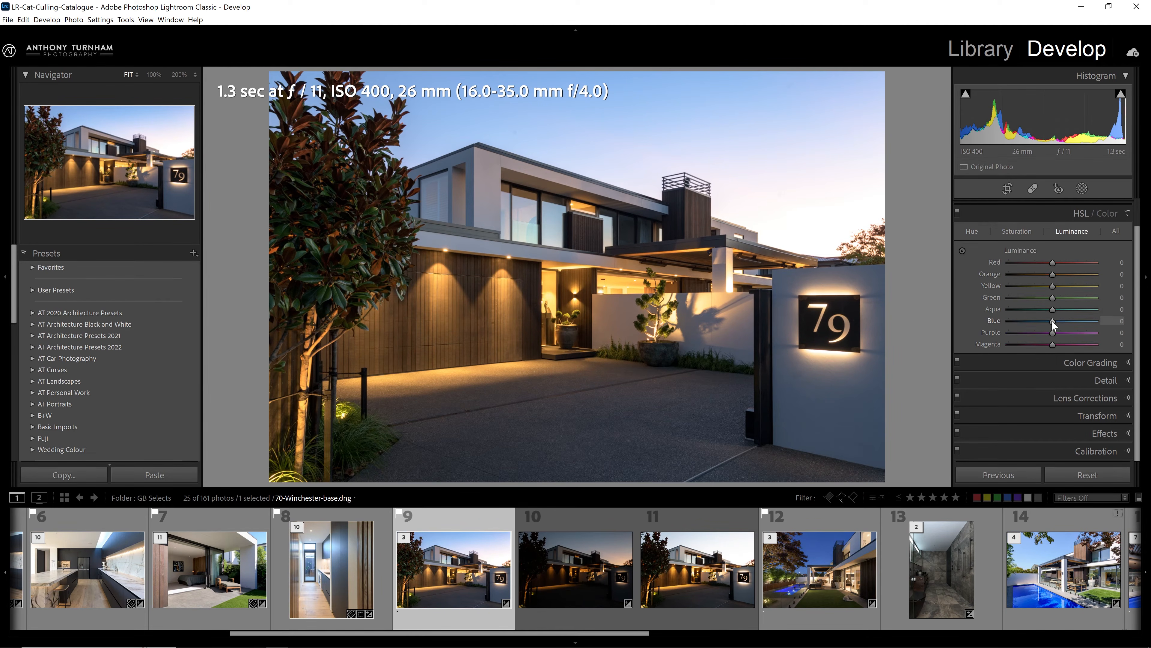
# Set Blue luminance to −8 after trying darker and brighter values
pyautogui.moveTo(1052, 321); pyautogui.dragTo(1034, 321)
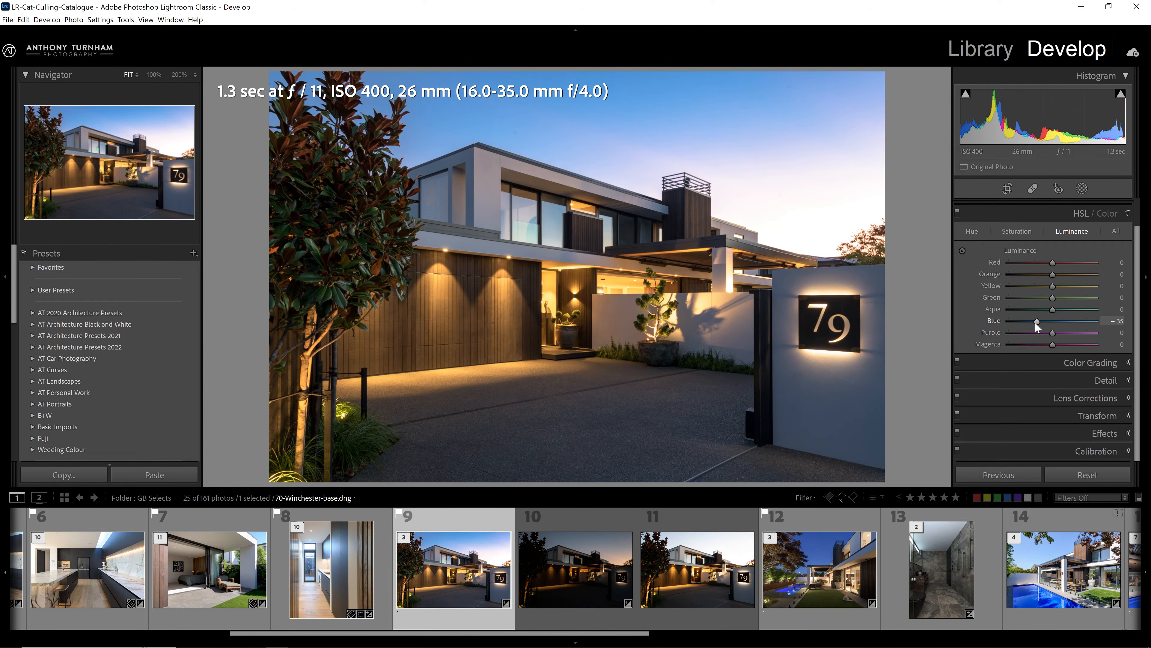
pyautogui.moveTo(1035, 319); pyautogui.dragTo(1075, 320)
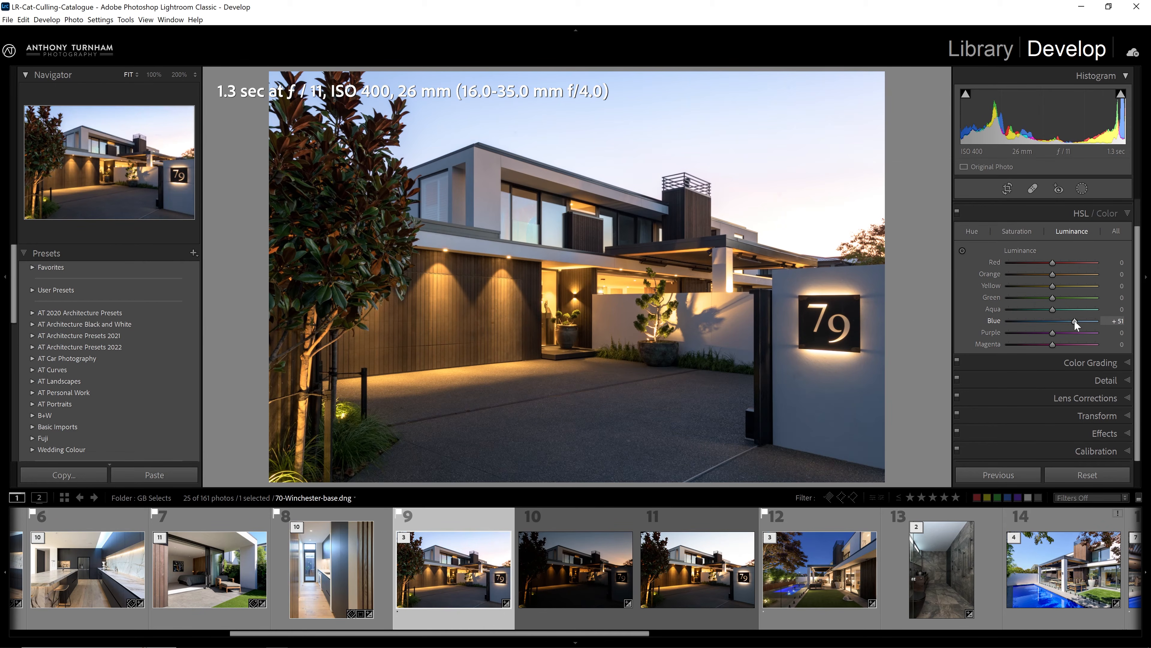
pyautogui.moveTo(1072, 319); pyautogui.dragTo(1049, 320)
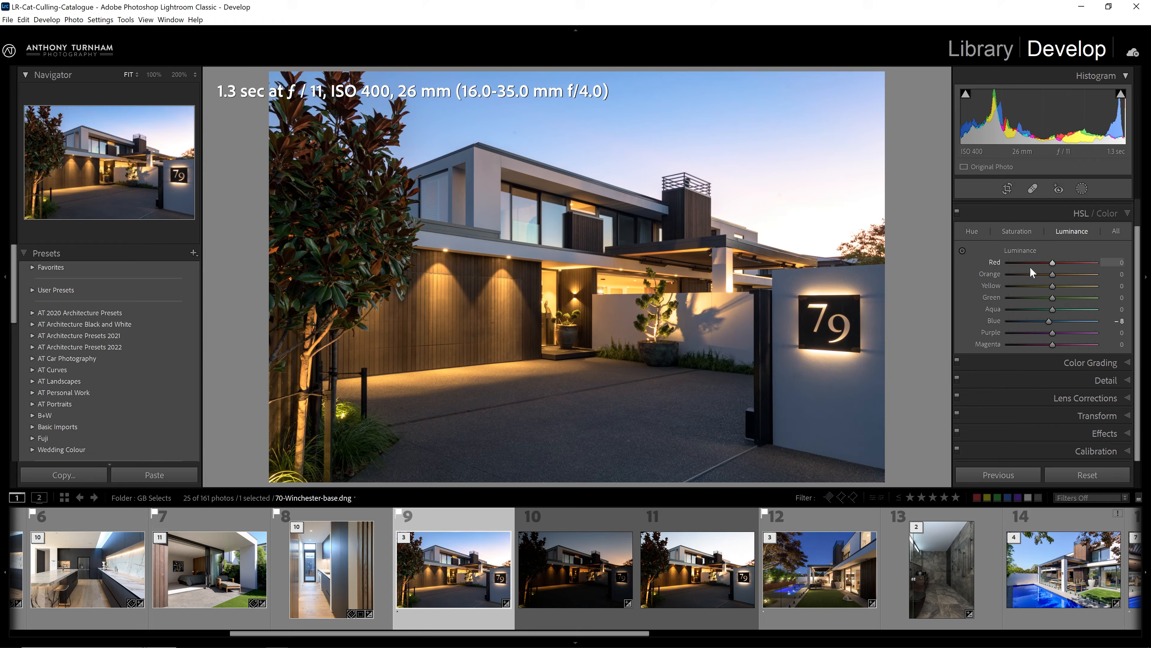
pyautogui.click(1102, 380)
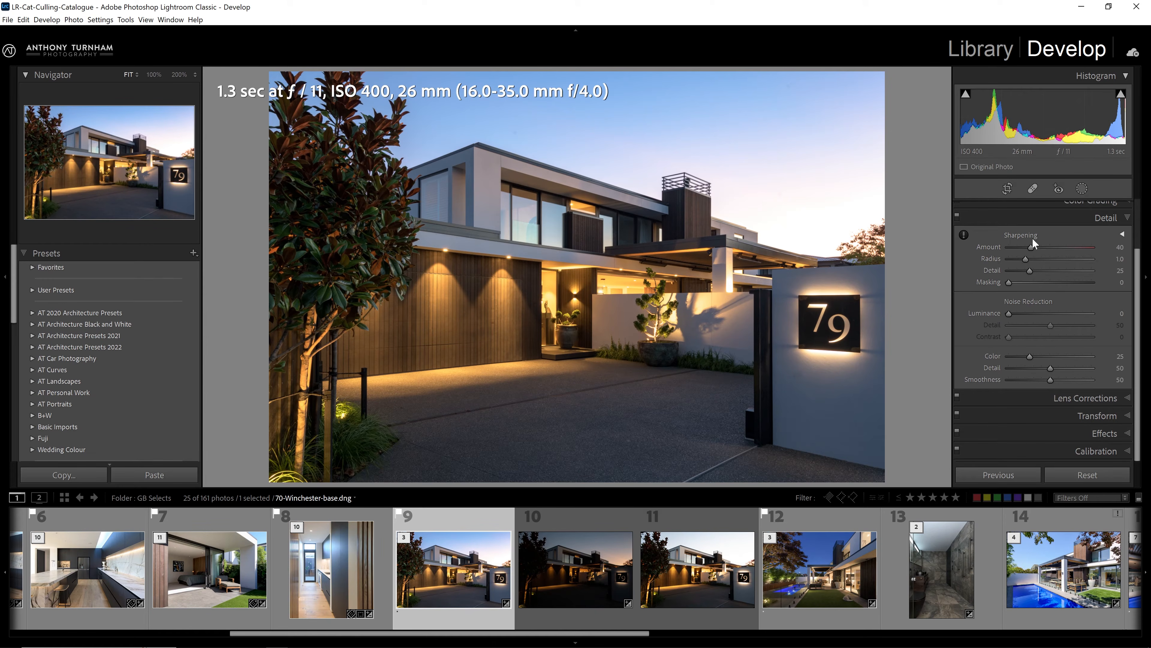
# At 200% zoom, test a stronger sharpening Amount, then reset Amount and Radius to defaults
pyautogui.click(483, 206)
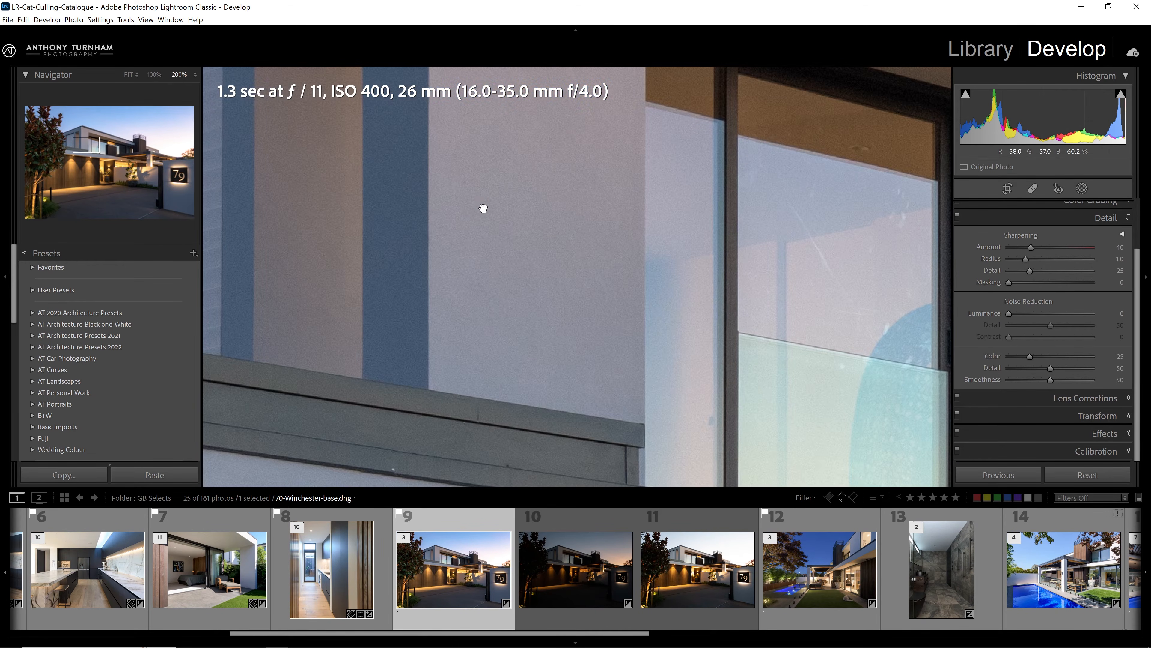
pyautogui.moveTo(1031, 247)
pyautogui.mouseDown()
pyautogui.moveTo(1060, 251)
pyautogui.moveTo(1036, 259)
pyautogui.mouseUp()
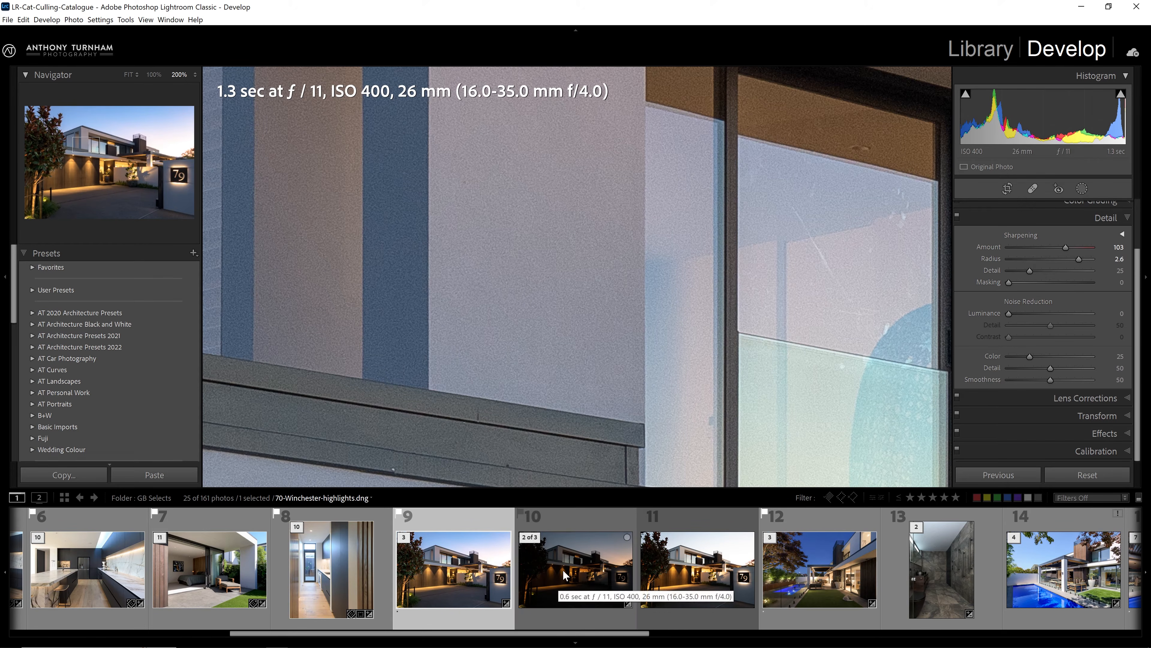
pyautogui.doubleClick(1079, 259)
pyautogui.doubleClick(996, 243)
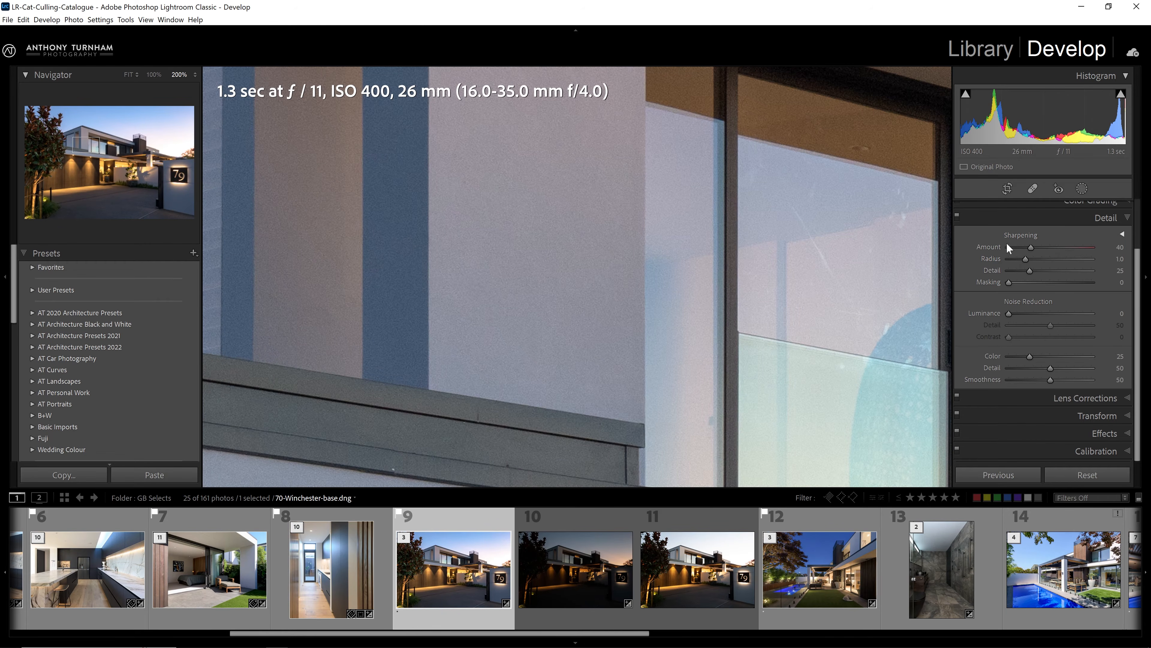
# Set Luminance noise reduction to 23 and return to the whole-house view
pyautogui.moveTo(1009, 313); pyautogui.dragTo(1023, 313)
pyautogui.moveTo(1037, 313); pyautogui.dragTo(1028, 314)
pyautogui.click(791, 337)
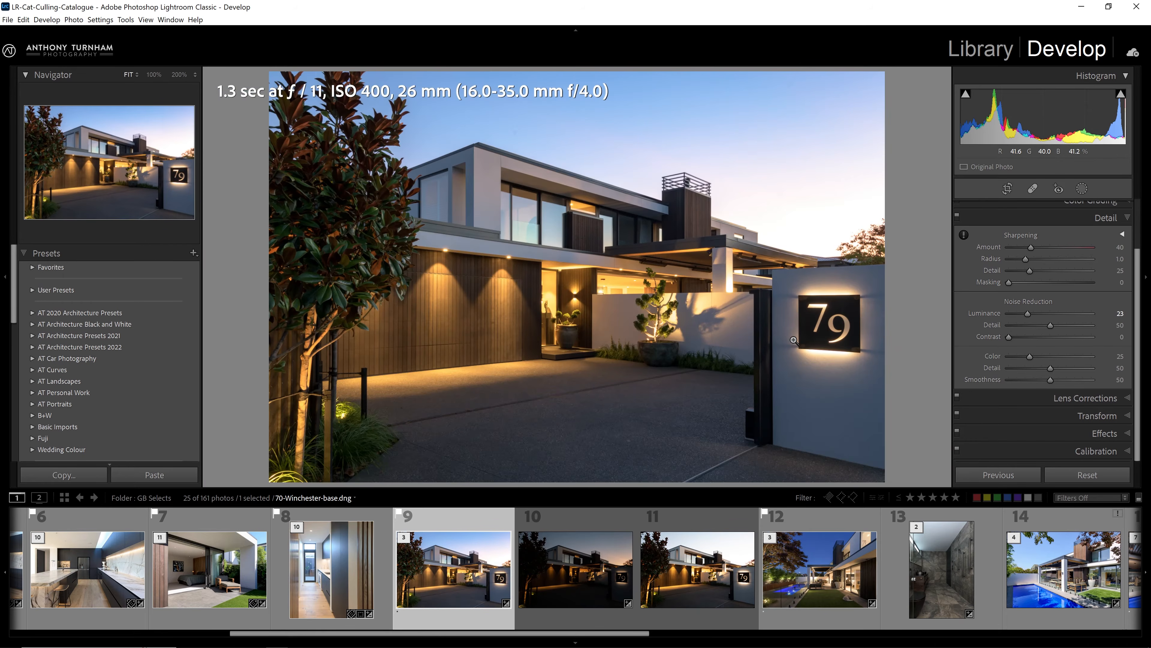
pyautogui.scroll(2, 1071, 372)
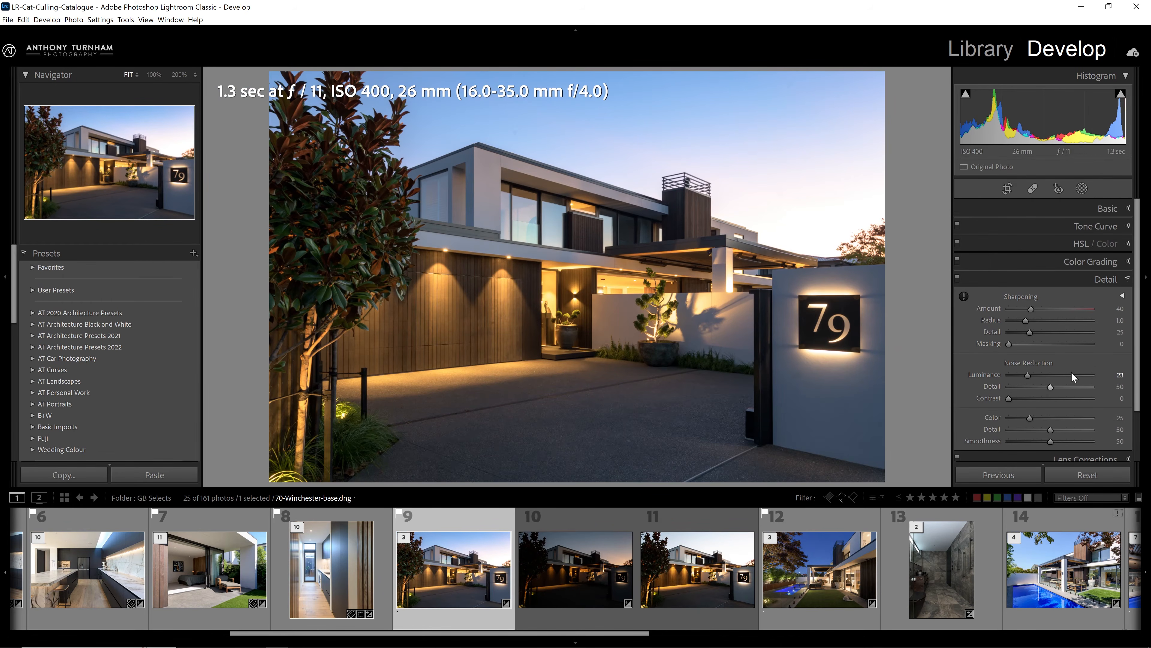
pyautogui.click(1082, 188)
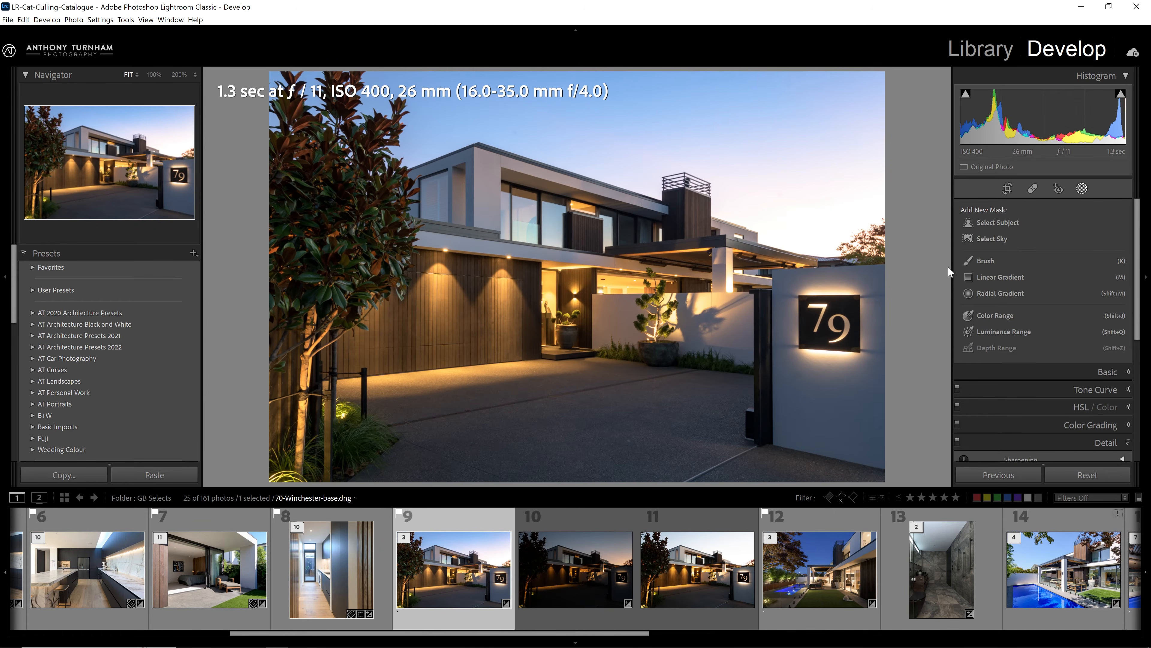
# Draw a radial gradient over the driveway, stretched toward the bottom, with Exposure 1.06 and Feather 100
pyautogui.click(1015, 291)
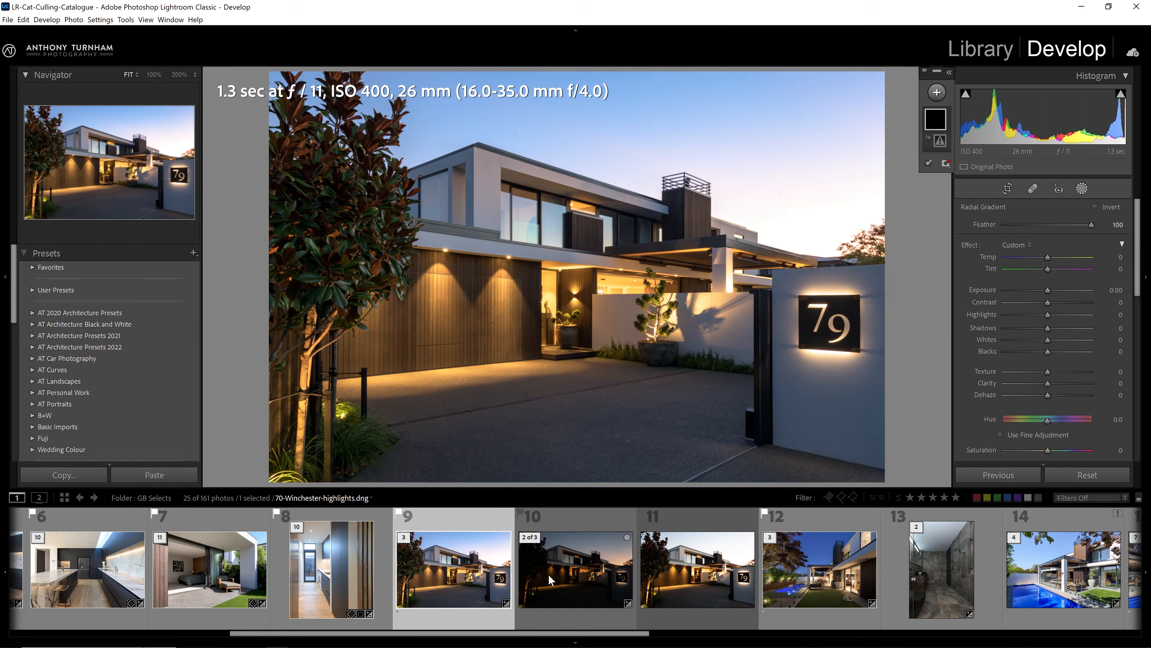
pyautogui.moveTo(568, 403); pyautogui.dragTo(850, 325)
pyautogui.moveTo(569, 402); pyautogui.dragTo(580, 389)
pyautogui.moveTo(1048, 290); pyautogui.dragTo(1063, 298)
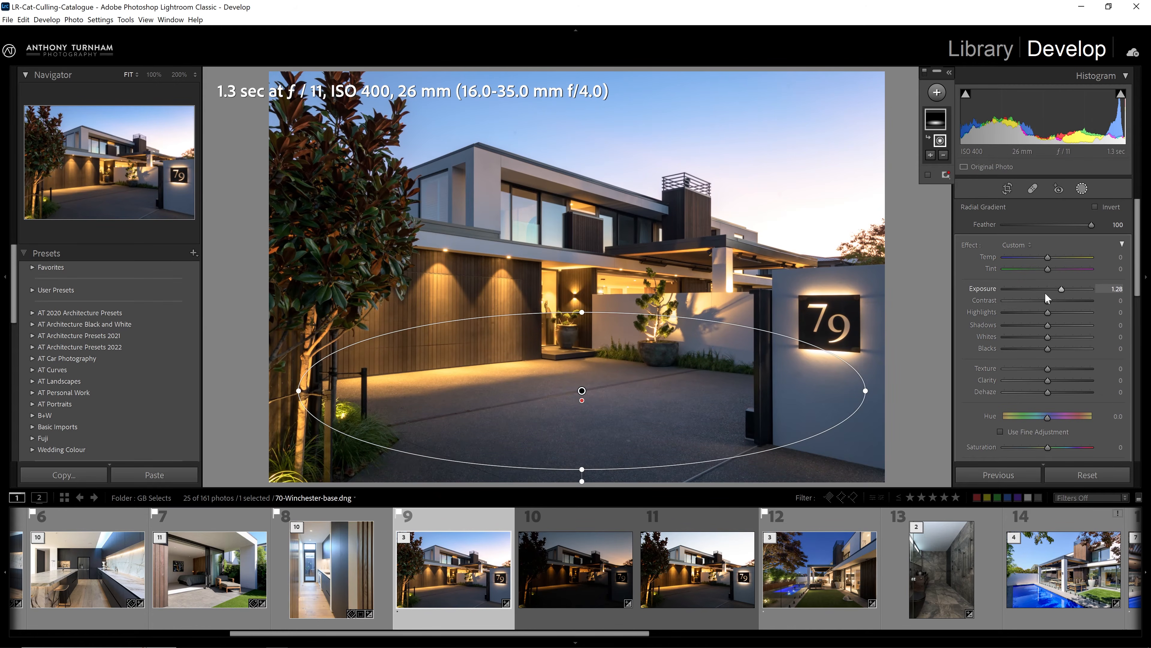
pyautogui.moveTo(583, 391)
pyautogui.mouseDown()
pyautogui.moveTo(622, 416)
pyautogui.moveTo(674, 395)
pyautogui.moveTo(584, 381)
pyautogui.moveTo(567, 404)
pyautogui.mouseUp()
pyautogui.moveTo(1064, 291); pyautogui.dragTo(1062, 290)
pyautogui.moveTo(733, 357); pyautogui.dragTo(822, 202)
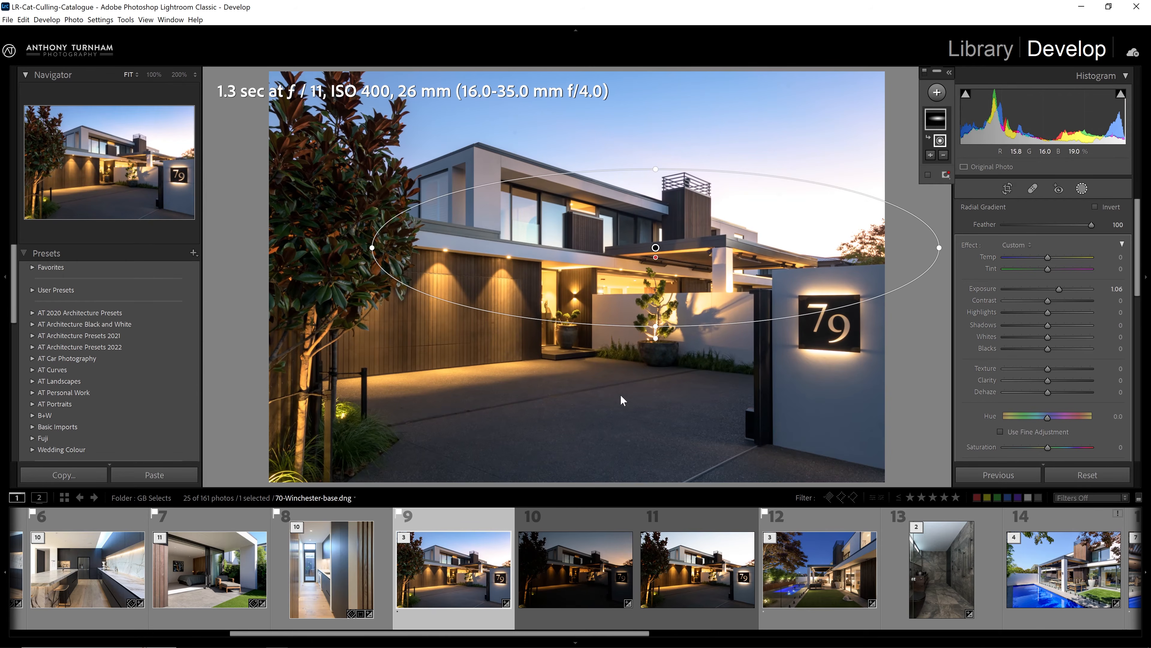
pyautogui.moveTo(656, 248); pyautogui.dragTo(580, 393)
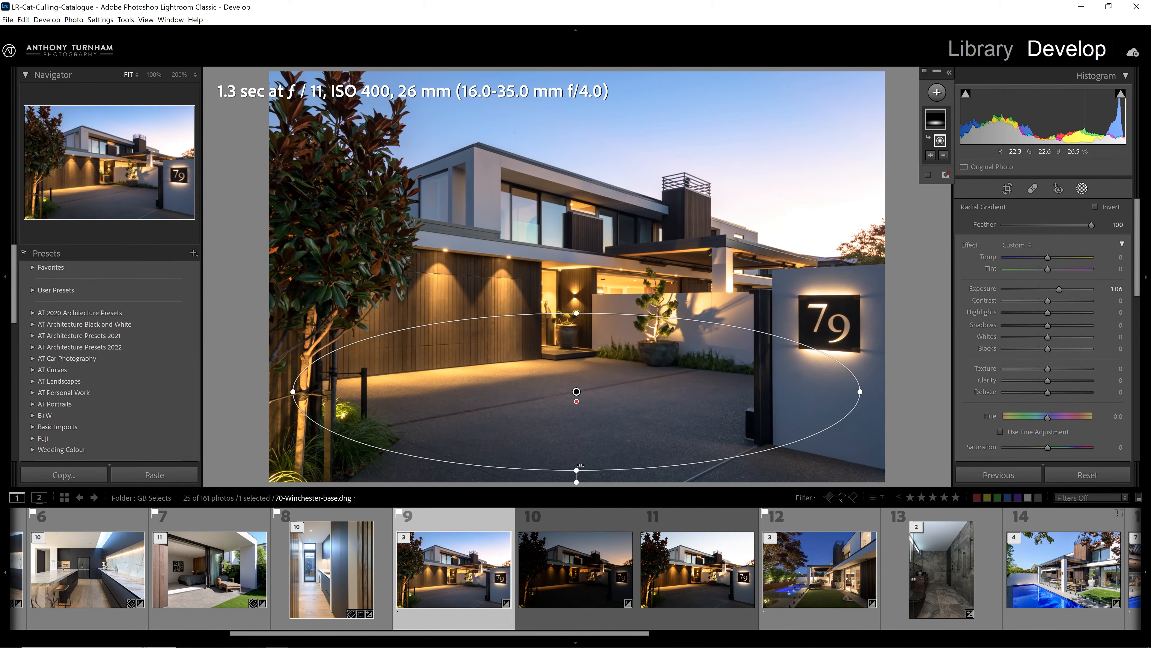
pyautogui.moveTo(575, 469); pyautogui.dragTo(576, 485)
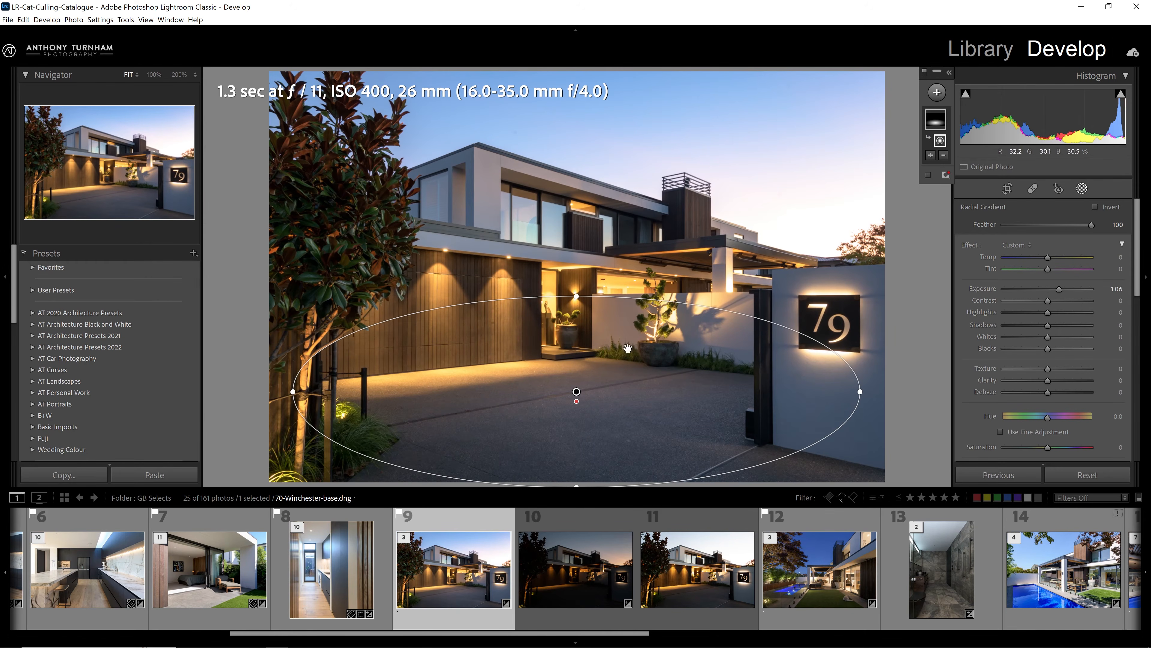
pyautogui.moveTo(1091, 225)
pyautogui.mouseDown()
pyautogui.moveTo(1040, 224)
pyautogui.moveTo(1105, 236)
pyautogui.mouseUp()
# Add a second radial gradient over the upper house with Exposure +1.00 and Shadows +33
pyautogui.click(937, 100)
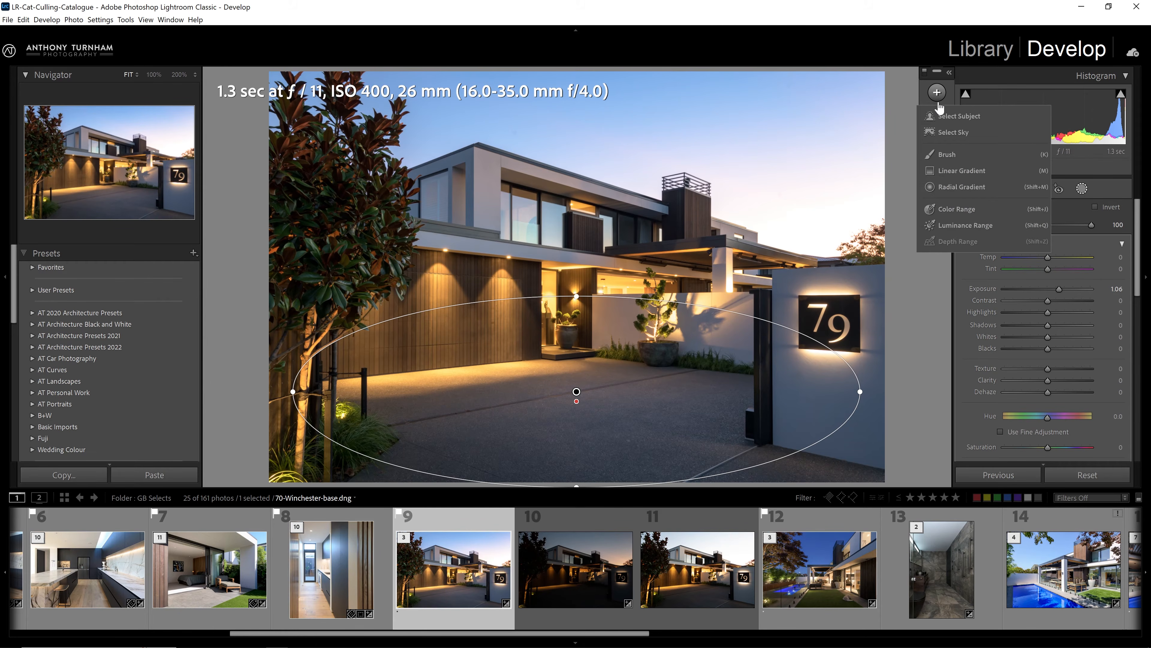
pyautogui.click(952, 181)
pyautogui.moveTo(637, 231); pyautogui.dragTo(760, 166)
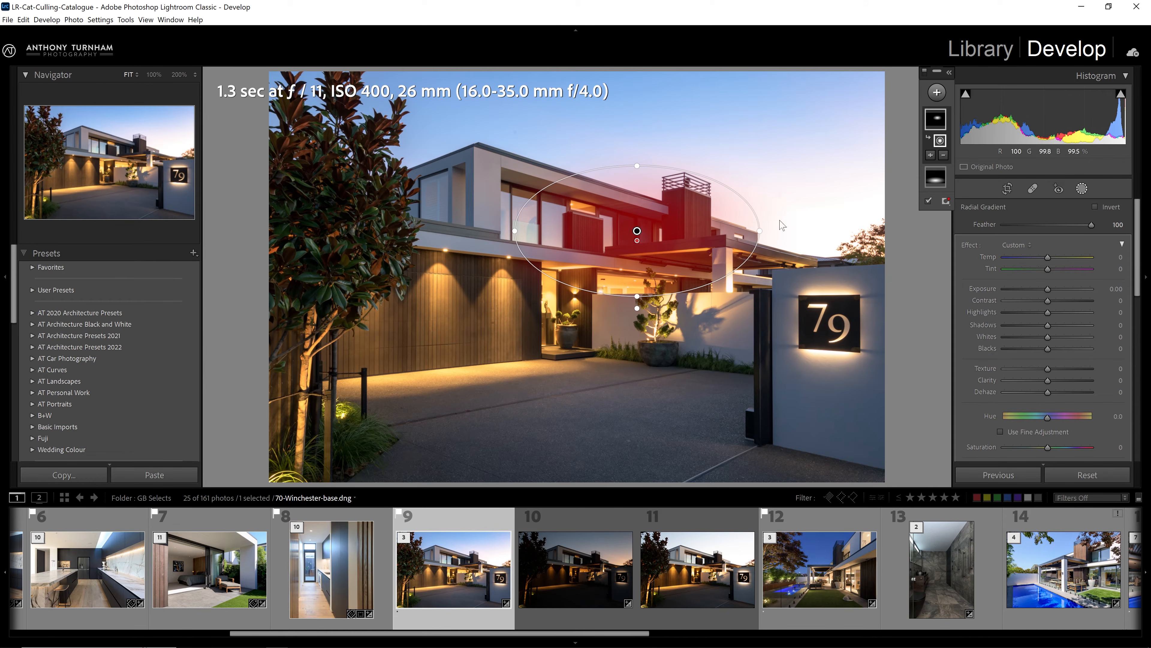
pyautogui.moveTo(1047, 289); pyautogui.dragTo(1063, 326)
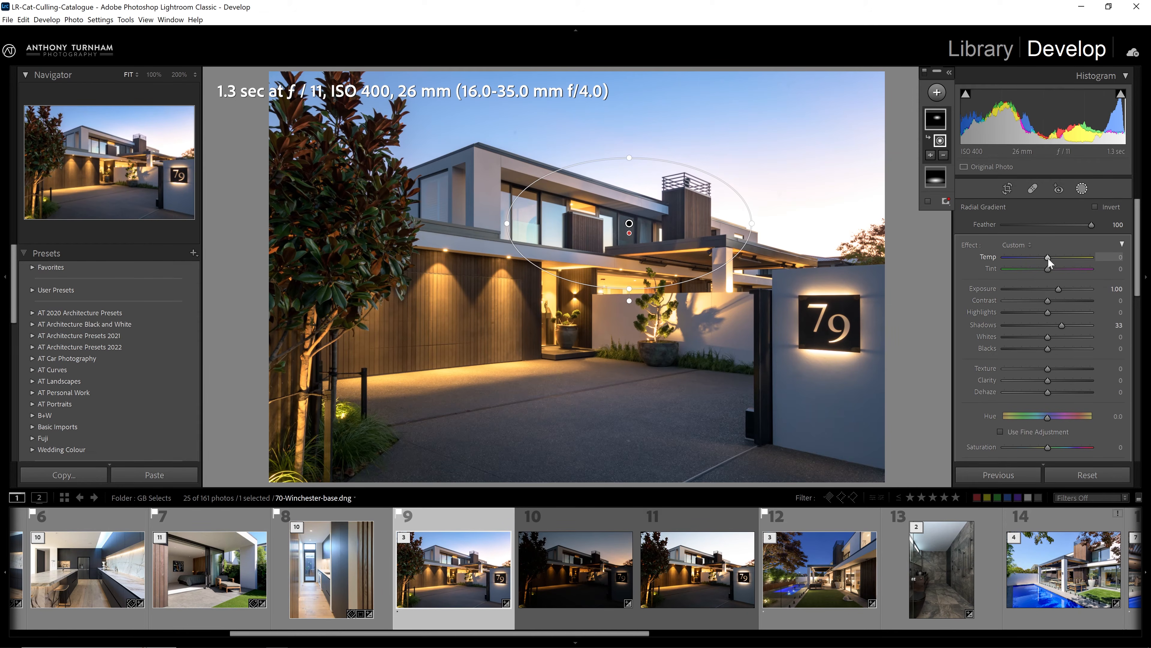
# Settle the mask's Temp at +8 after trying cooler values, then switch the masks off
pyautogui.moveTo(1048, 257); pyautogui.dragTo(1051, 258)
pyautogui.doubleClick(1053, 257)
pyautogui.moveTo(1049, 256); pyautogui.dragTo(1024, 258)
pyautogui.doubleClick(1027, 257)
pyautogui.moveTo(1048, 257); pyautogui.dragTo(1051, 258)
pyautogui.click(927, 72)
pyautogui.click(927, 73)
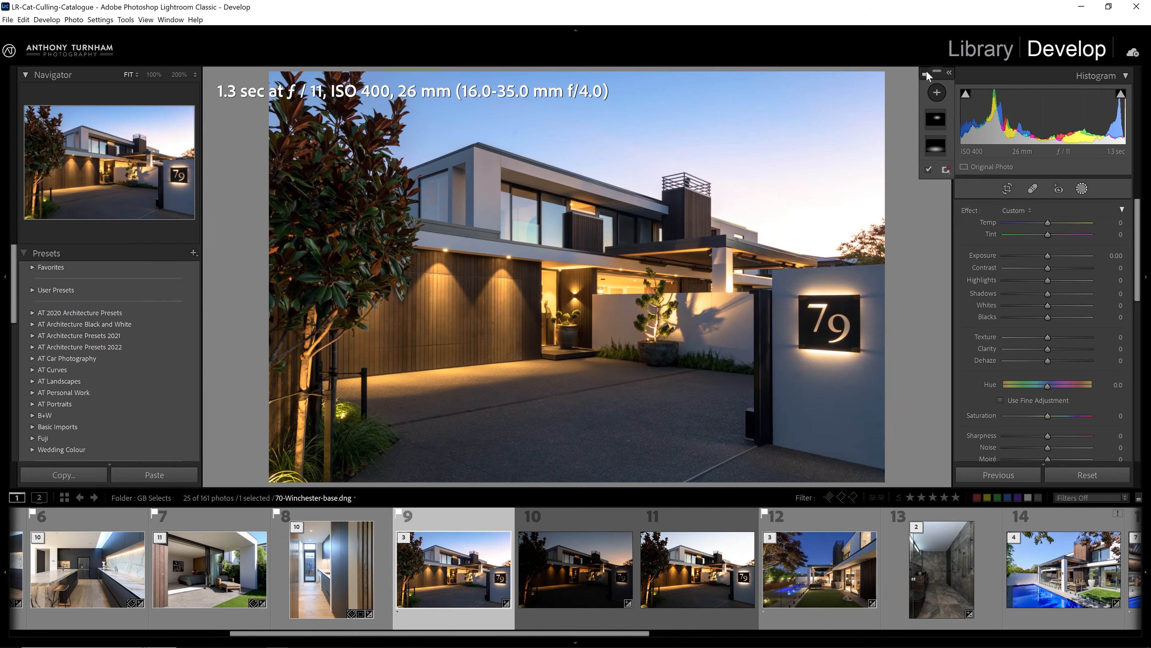
# Toggle the masks on and off repeatedly to compare before and after
pyautogui.click(923, 76)
pyautogui.click(923, 75)
pyautogui.click(923, 75)
pyautogui.click(923, 76)
pyautogui.click(923, 75)
pyautogui.click(923, 74)
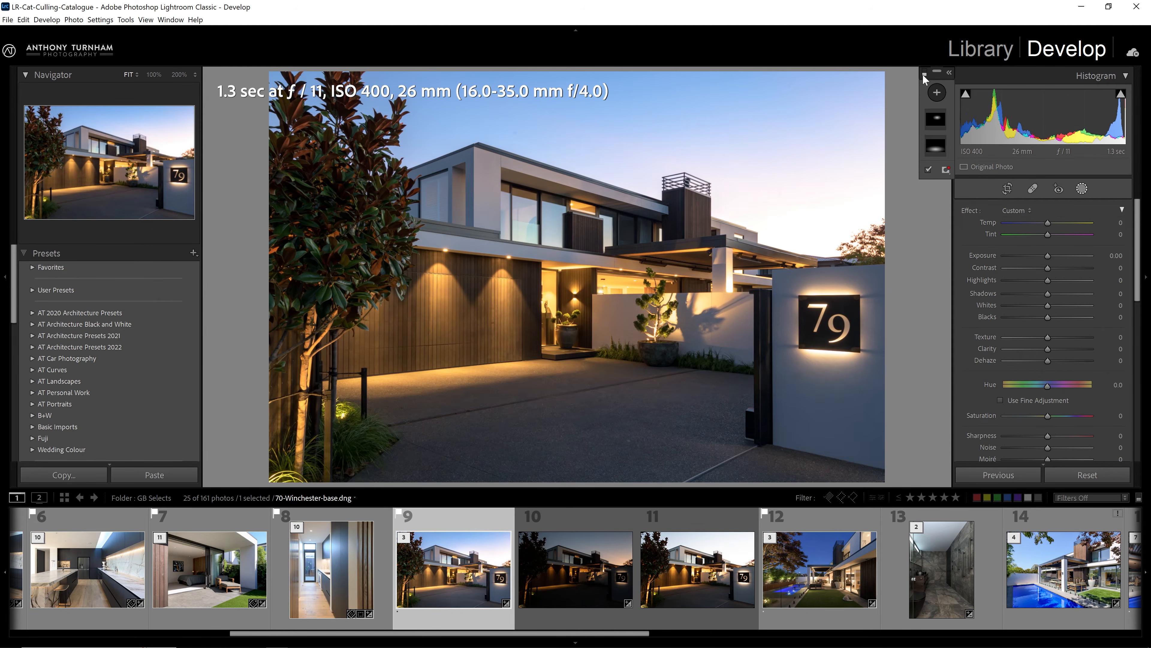
pyautogui.click(923, 74)
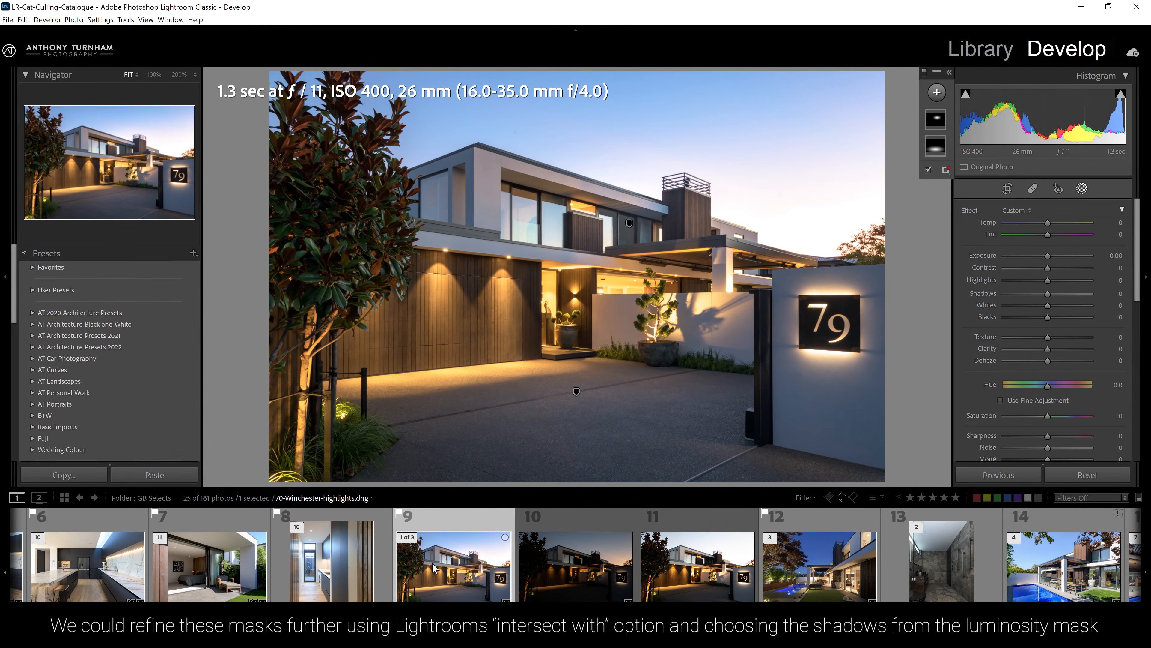
# Select brackets 9–11, disable Auto Sync, and synchronize with all settings checked
pyautogui.keyDown('shift'); pyautogui.click(684, 560); pyautogui.keyUp('shift')
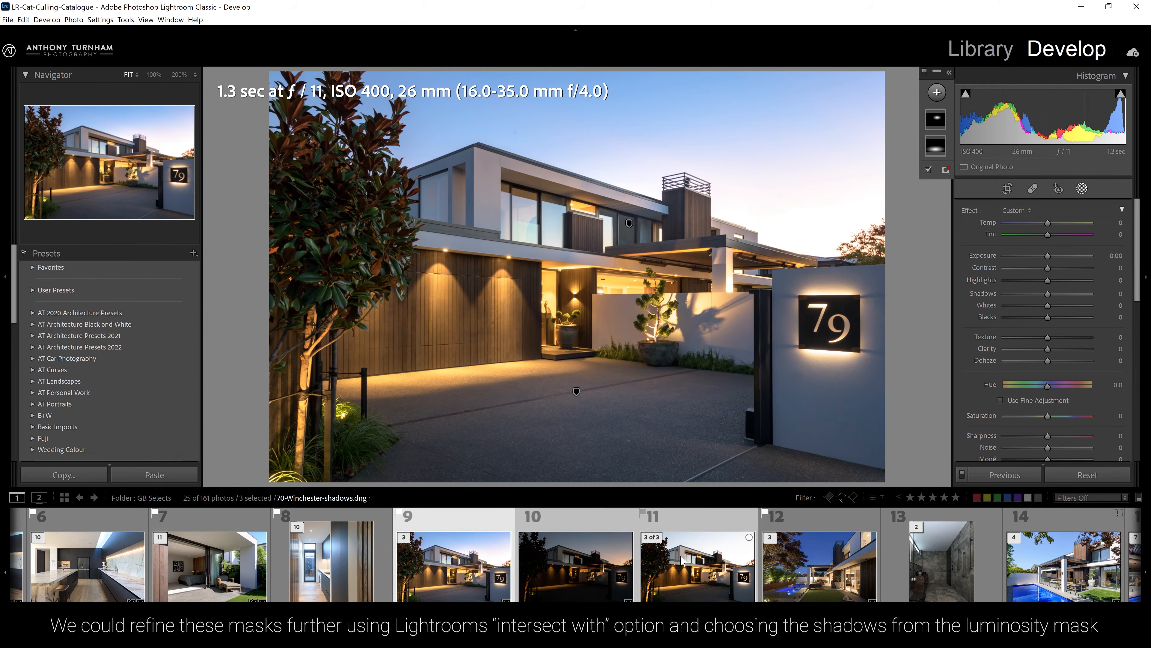
pyautogui.click(962, 474)
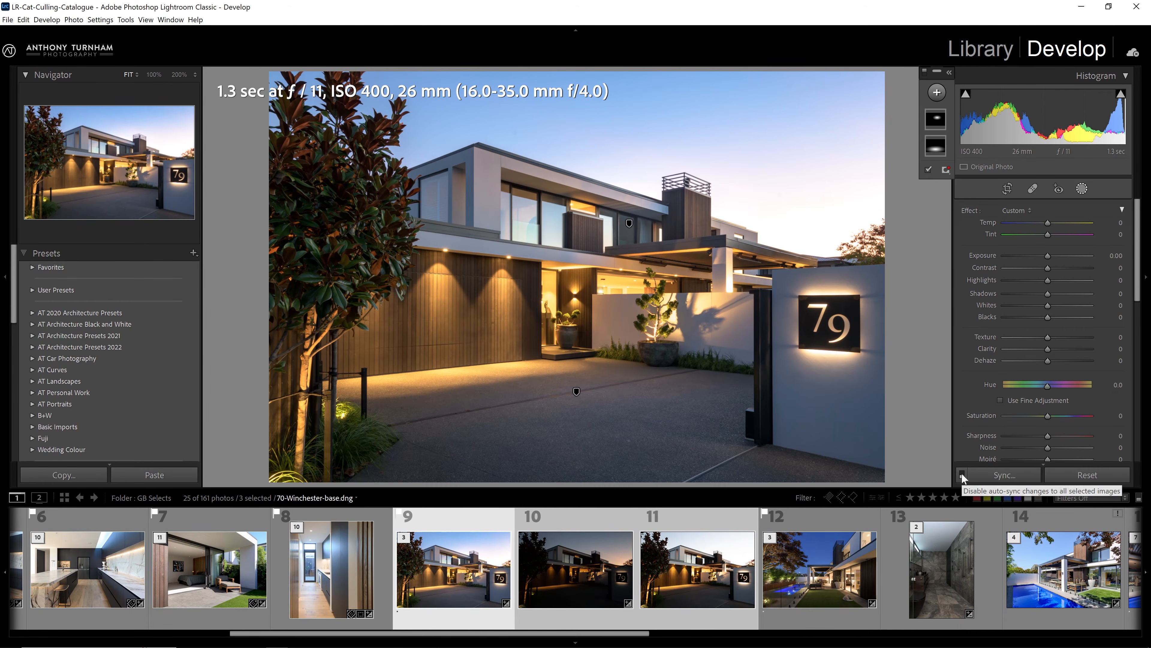
pyautogui.click(983, 473)
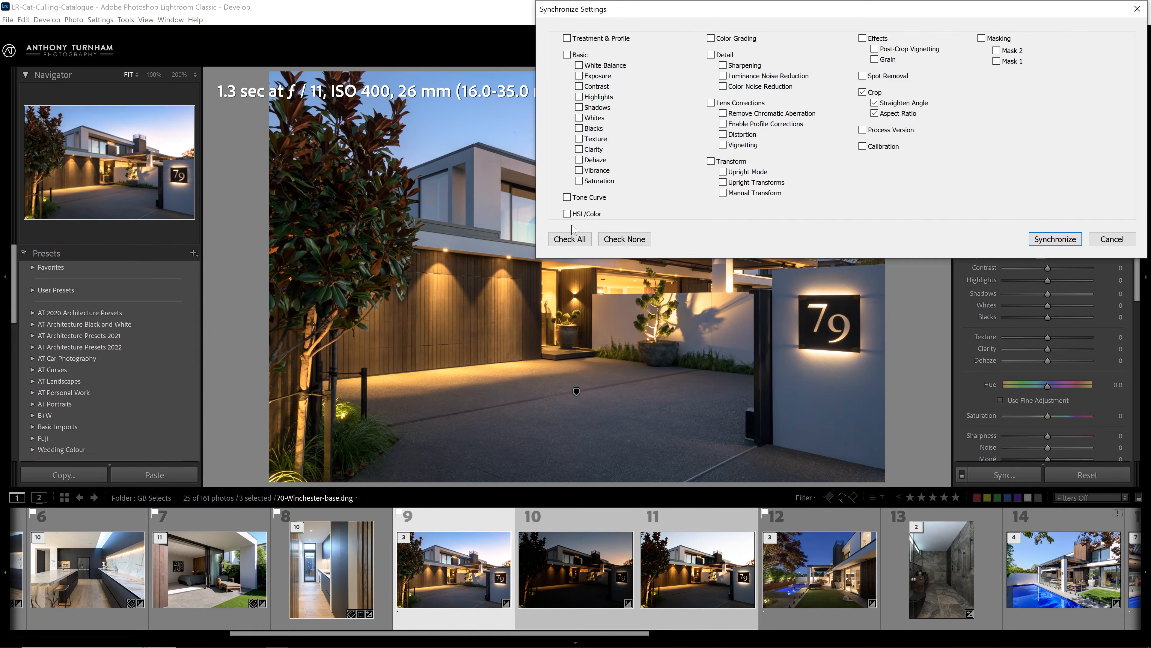
pyautogui.click(569, 239)
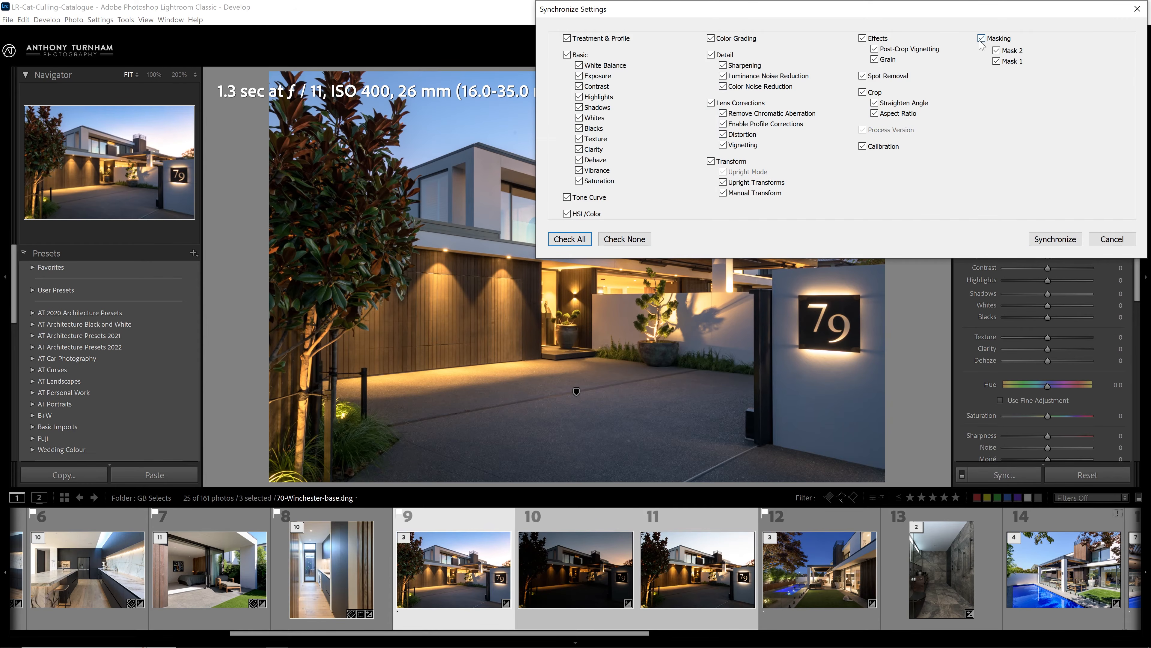
pyautogui.click(1055, 239)
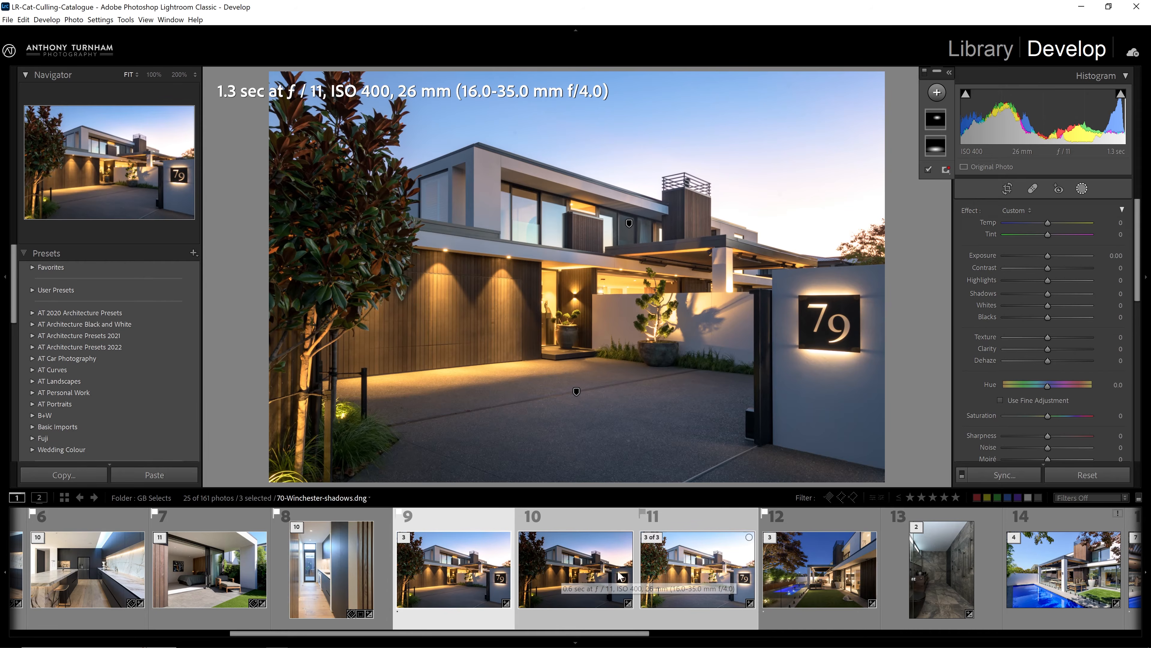
# On the highlights bracket, pull Highlights down and reset Exposure to 0.00
pyautogui.click(544, 573)
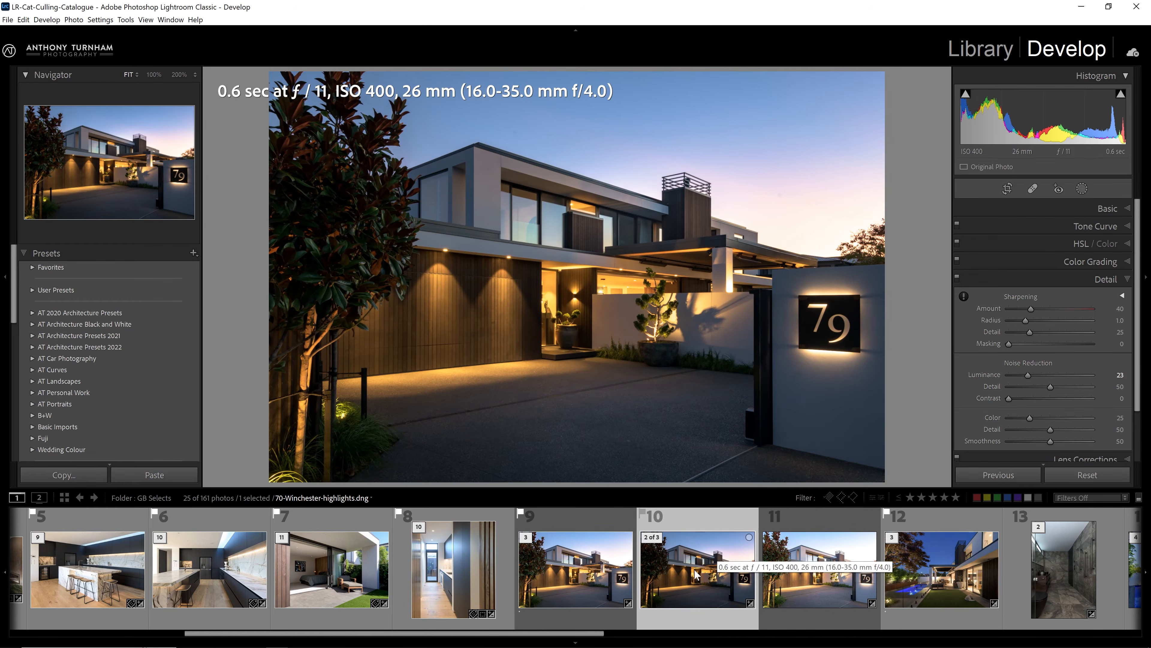
pyautogui.click(605, 574)
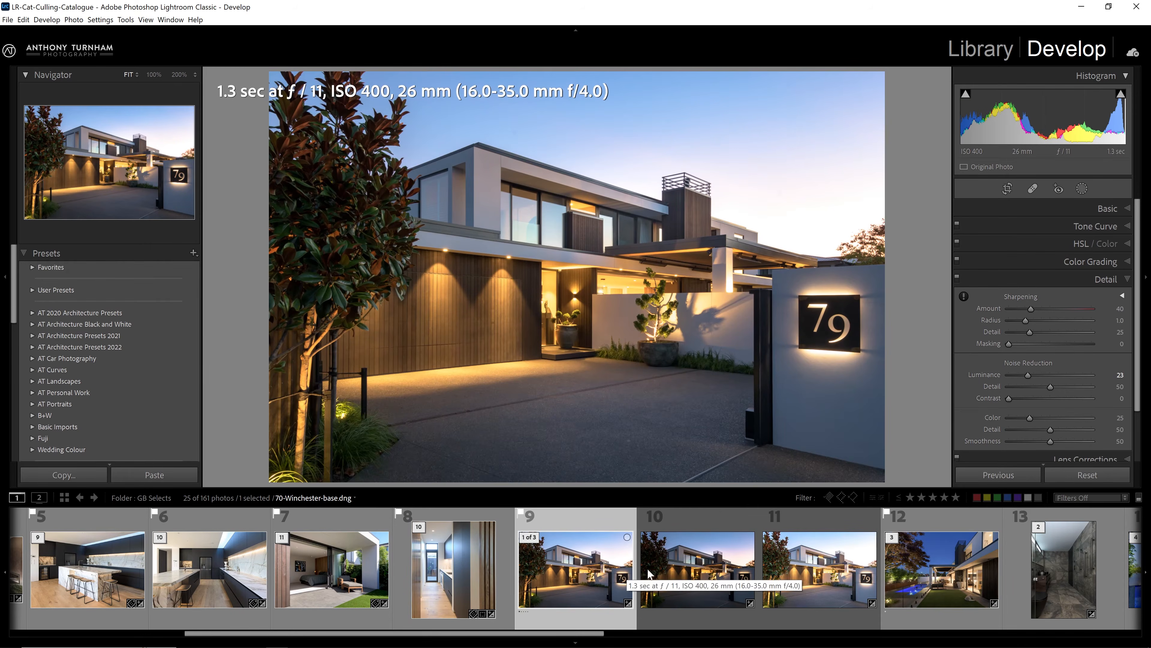
pyautogui.click(698, 567)
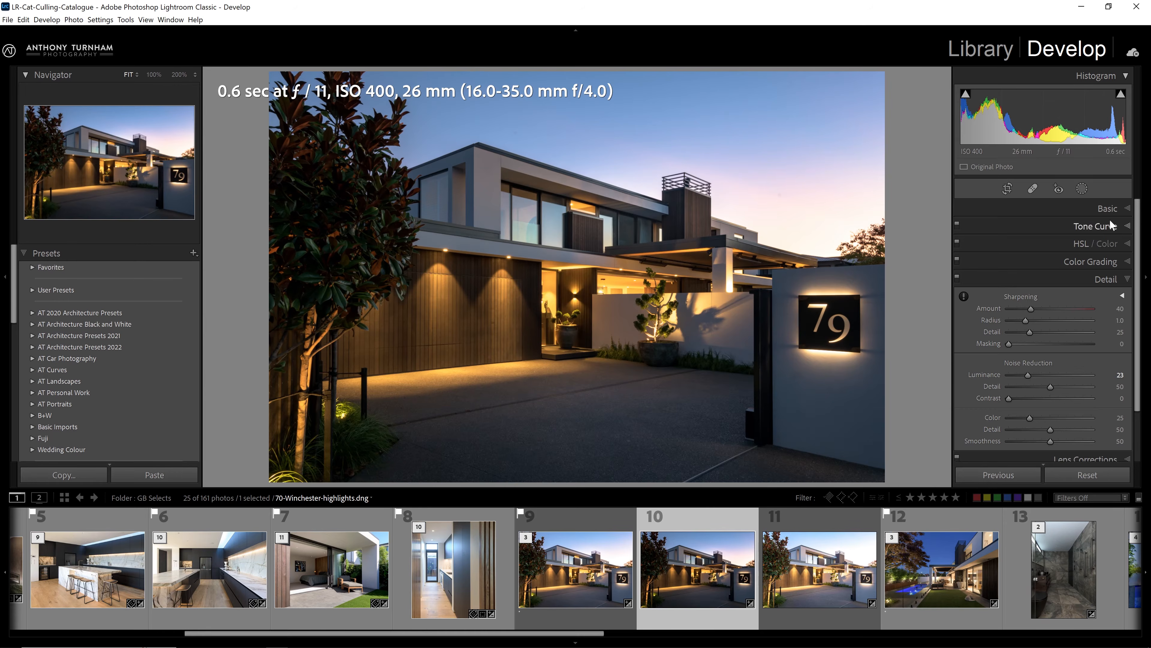
pyautogui.click(1108, 210)
pyautogui.moveTo(1033, 363); pyautogui.dragTo(1024, 363)
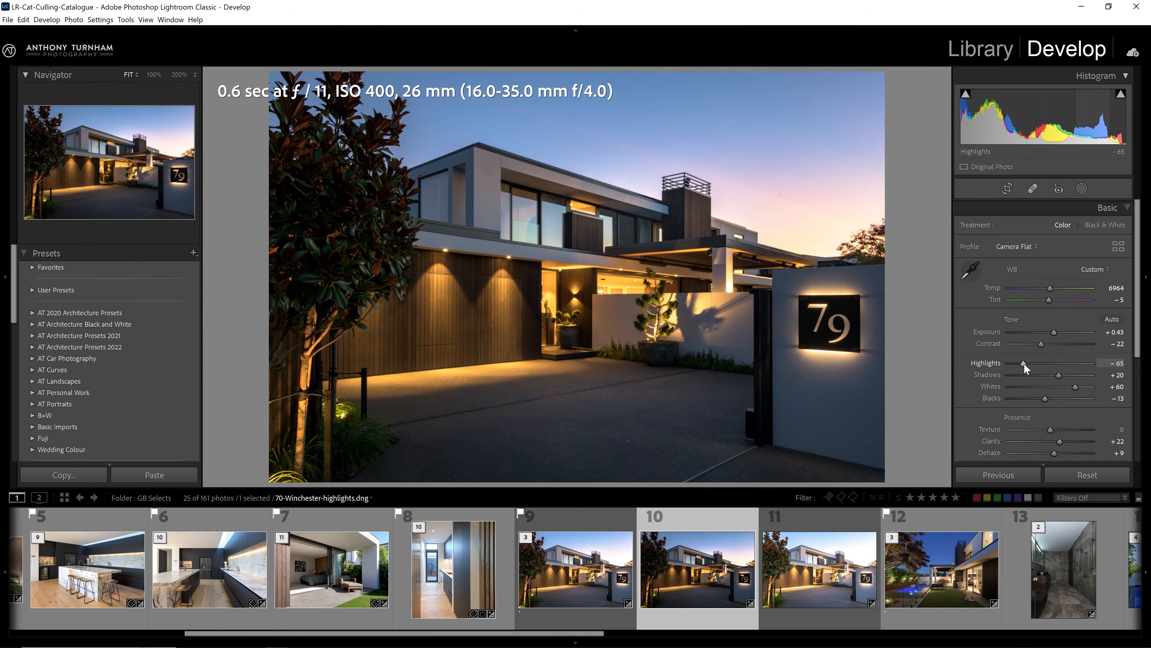
pyautogui.doubleClick(1056, 331)
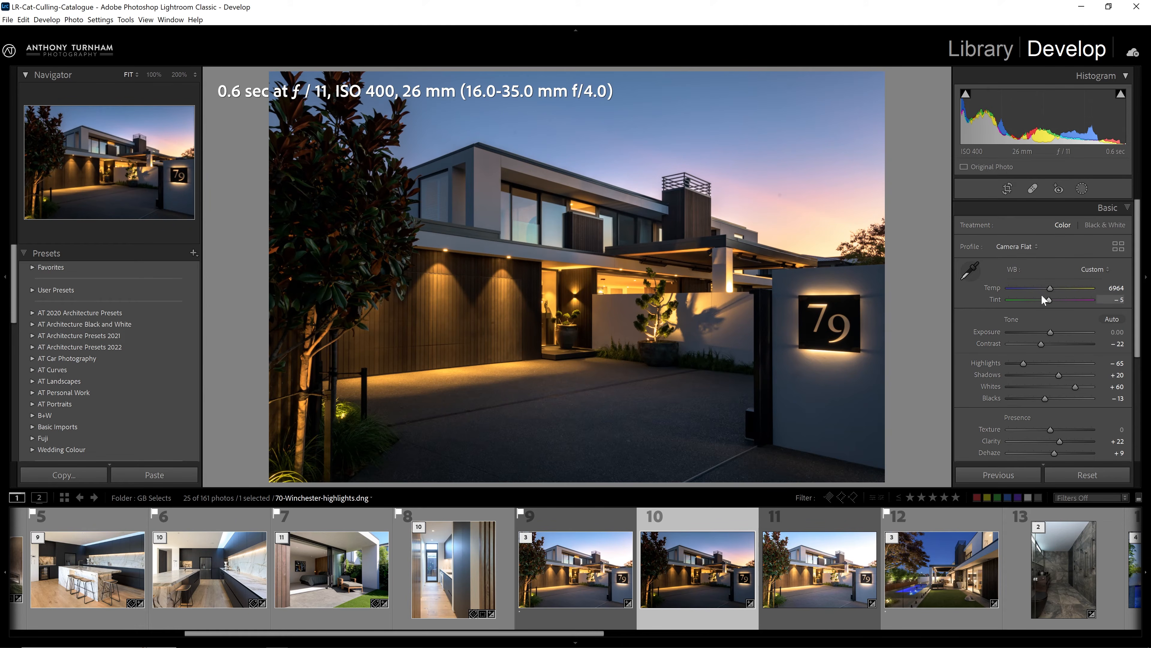
# Keep Whites at 0, raise Exposure to +1.08, then compare with the base photo
pyautogui.scroll(-3, 1018, 390)
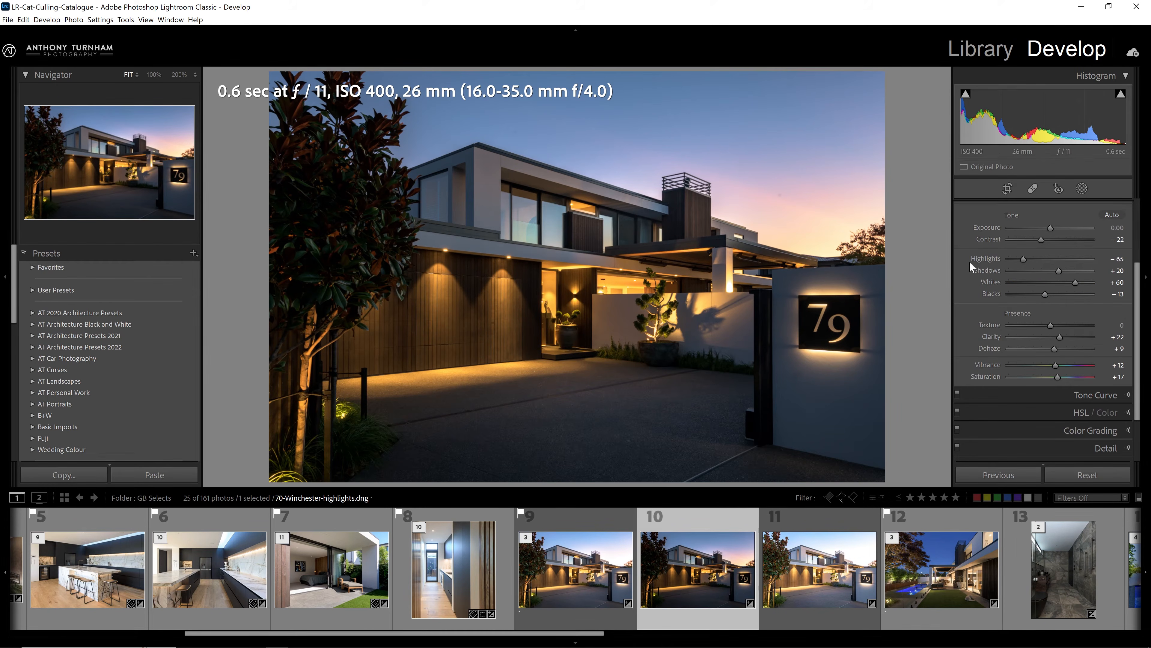
pyautogui.doubleClick(1074, 281)
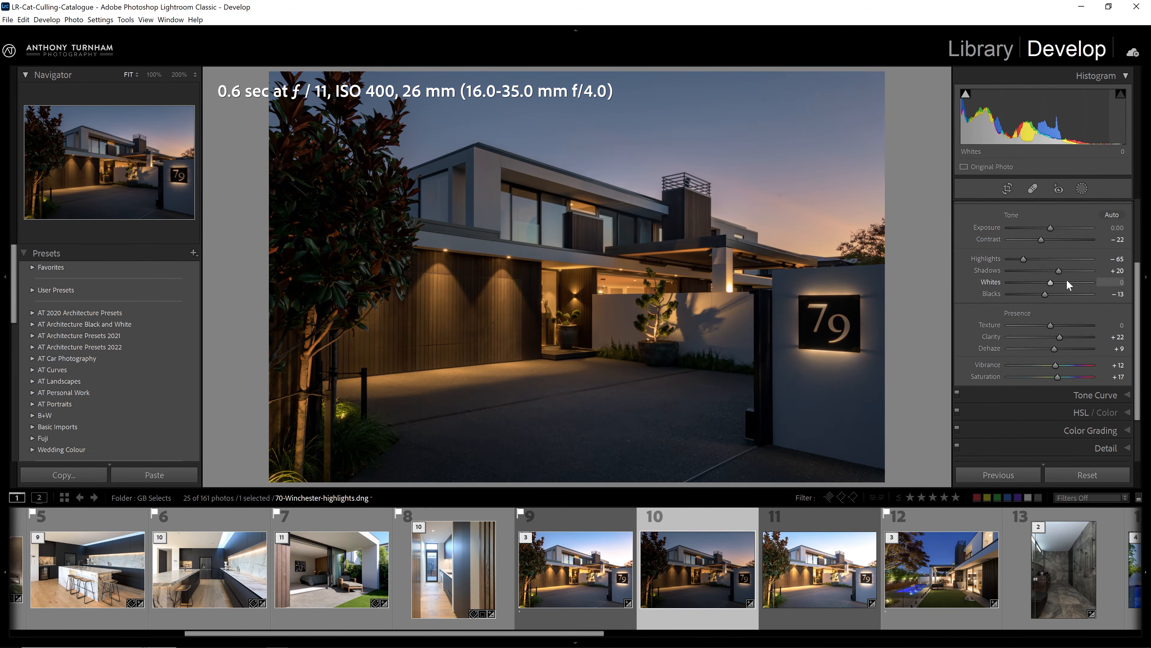
pyautogui.moveTo(1051, 283)
pyautogui.mouseDown()
pyautogui.moveTo(1083, 291)
pyautogui.moveTo(1052, 277)
pyautogui.moveTo(1071, 282)
pyautogui.mouseUp()
pyautogui.doubleClick(1072, 282)
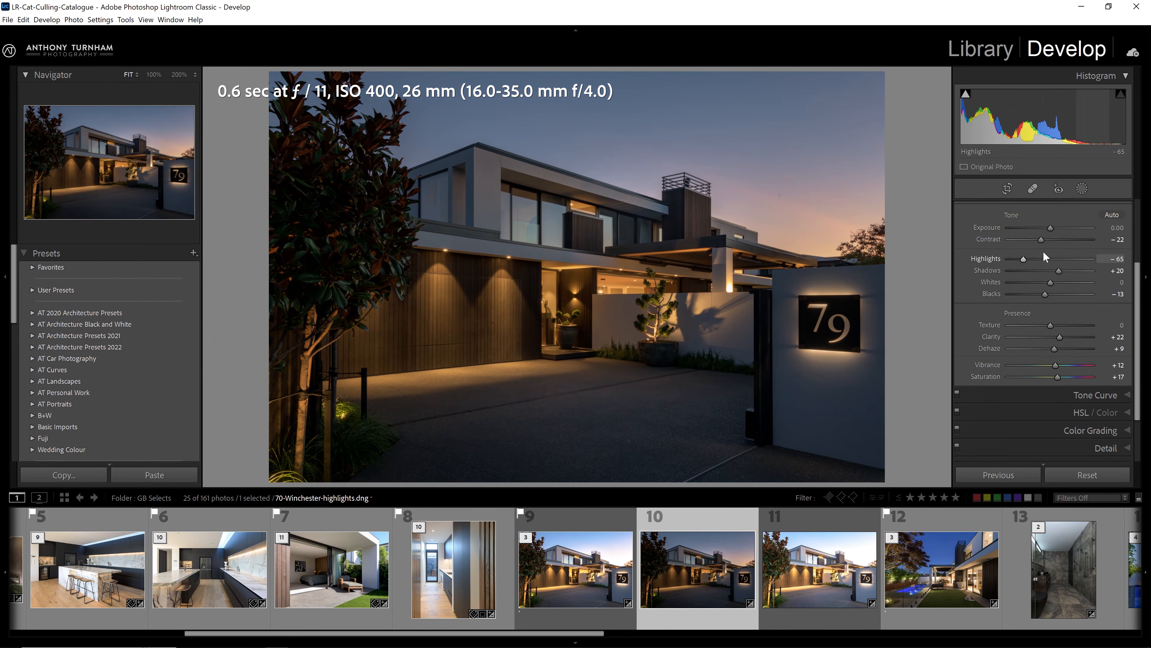
pyautogui.moveTo(1050, 224); pyautogui.dragTo(1018, 259)
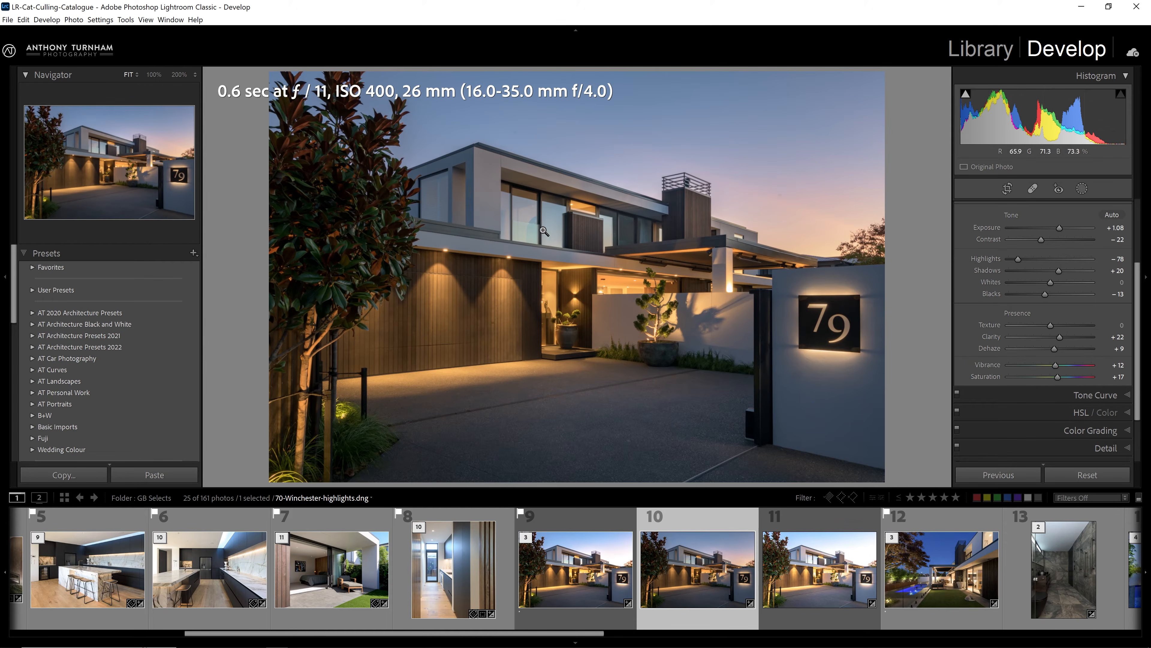
pyautogui.click(619, 578)
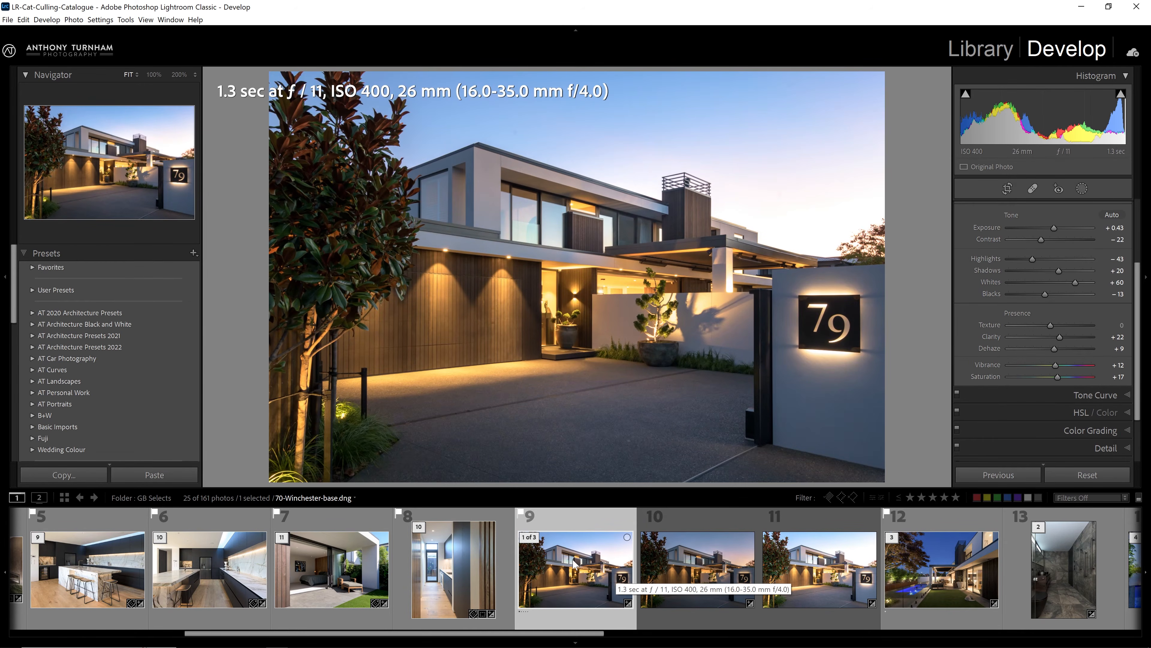
# Lift the highlights bracket's Blacks, settling at +13
pyautogui.click(708, 560)
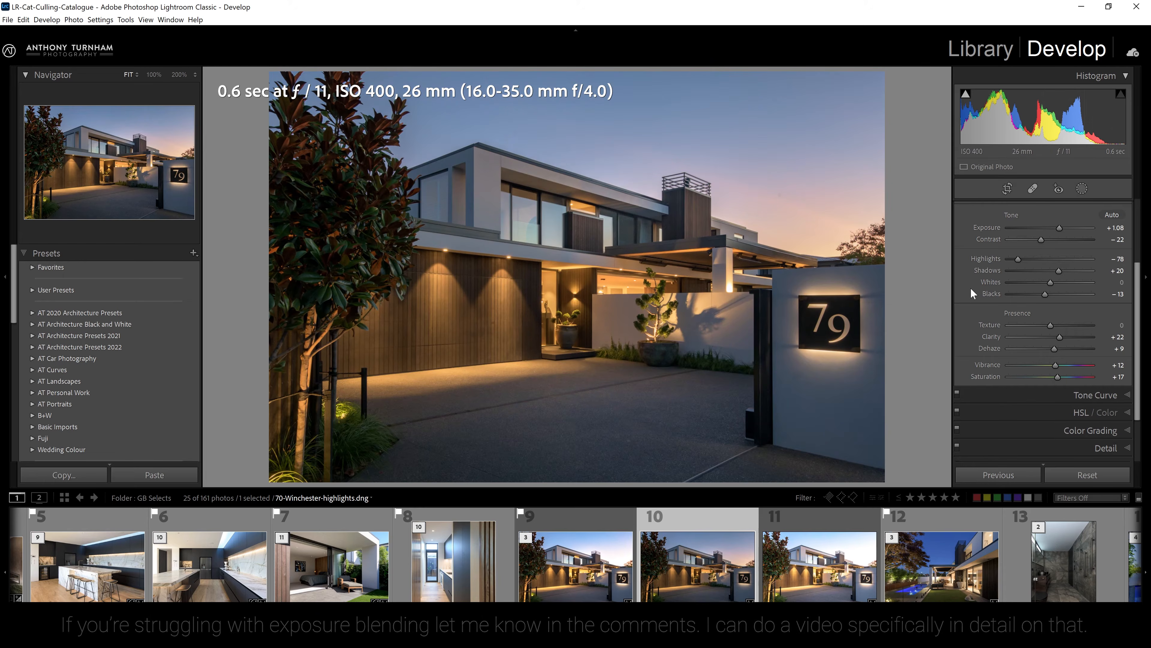
pyautogui.moveTo(1043, 292)
pyautogui.mouseDown()
pyautogui.moveTo(1074, 302)
pyautogui.moveTo(1064, 269)
pyautogui.moveTo(1070, 293)
pyautogui.moveTo(1061, 294)
pyautogui.mouseUp()
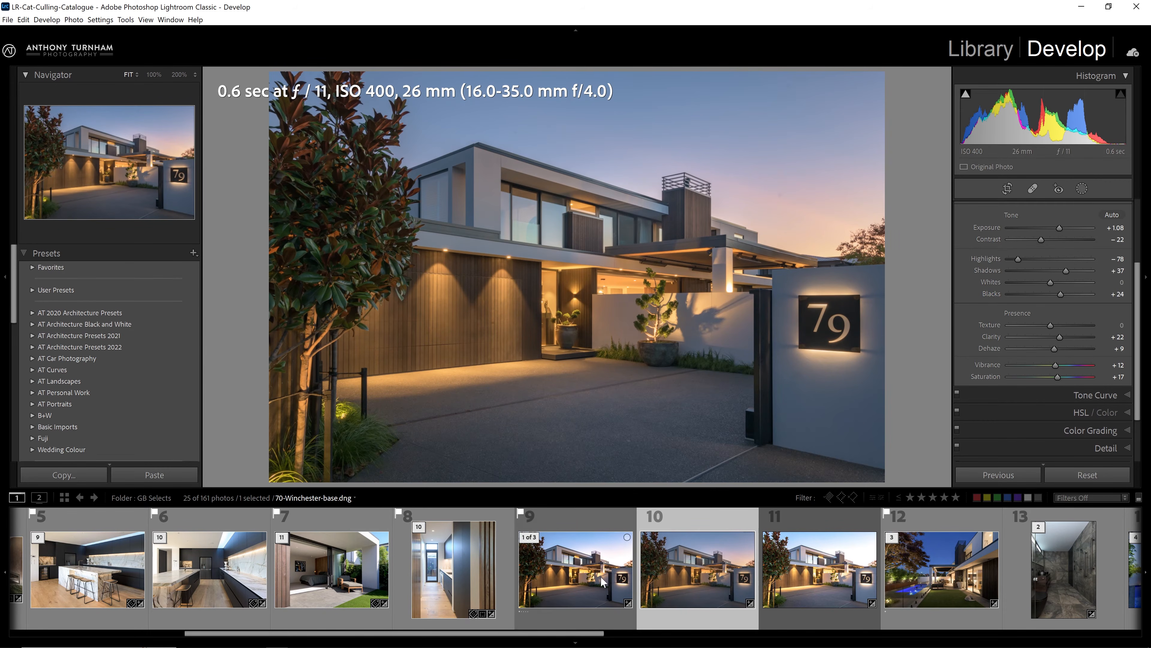
pyautogui.moveTo(1061, 295); pyautogui.dragTo(1057, 299)
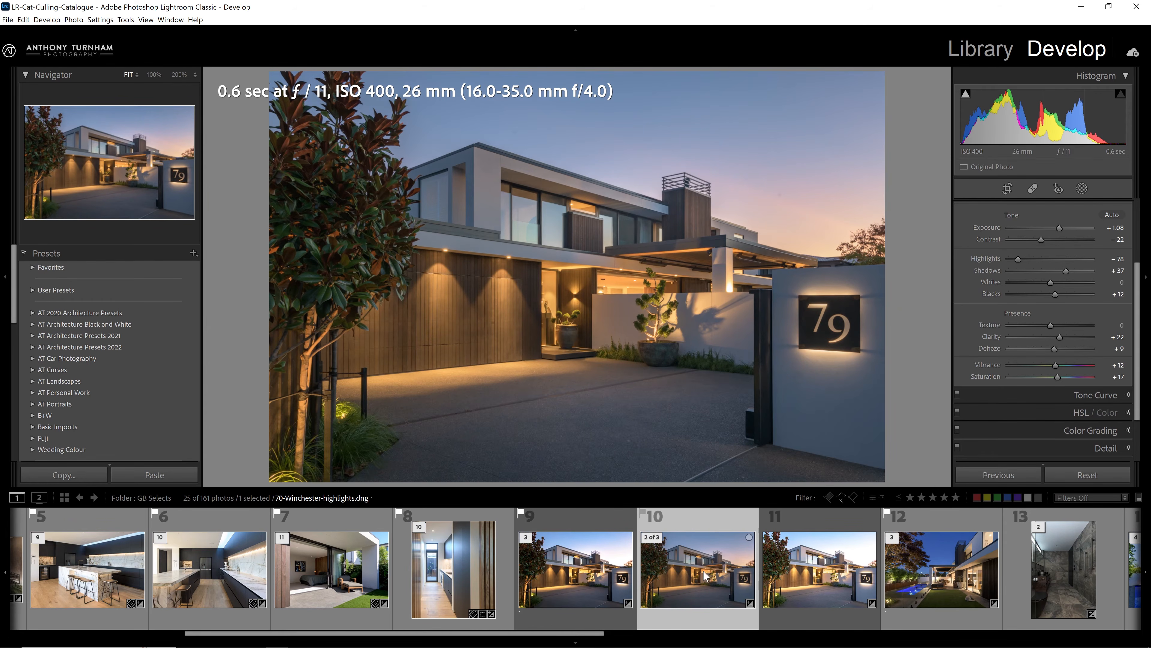
# Flip between the base, highlights and shadows brackets, ending on the base frame
pyautogui.click(623, 580)
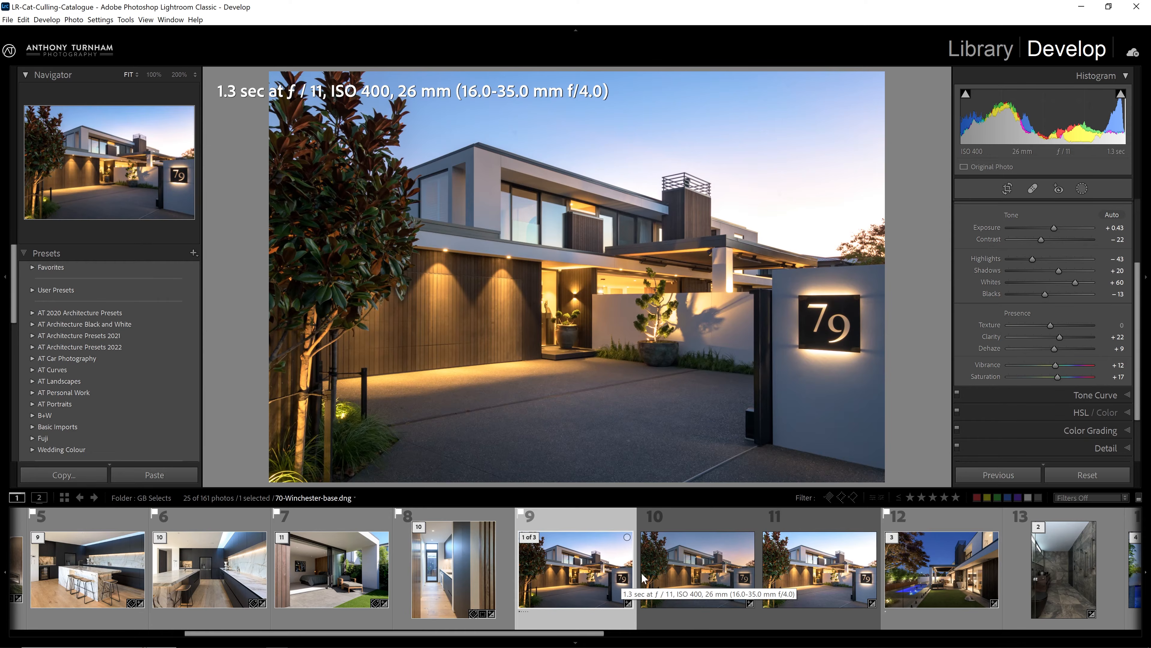
pyautogui.click(674, 570)
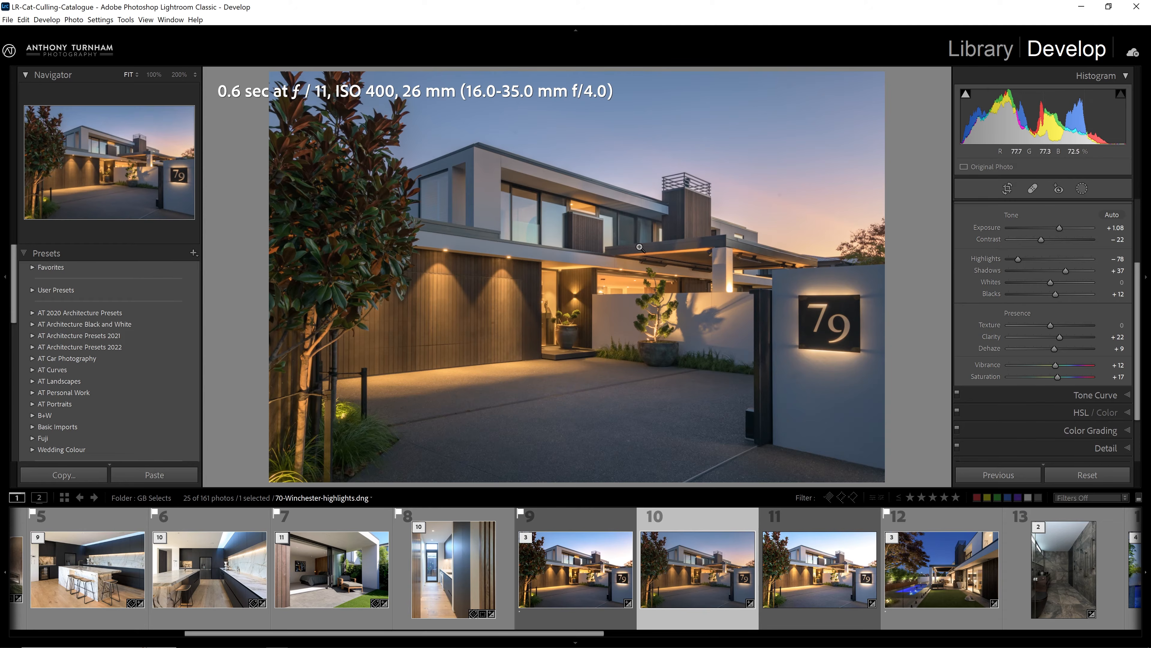
pyautogui.click(600, 569)
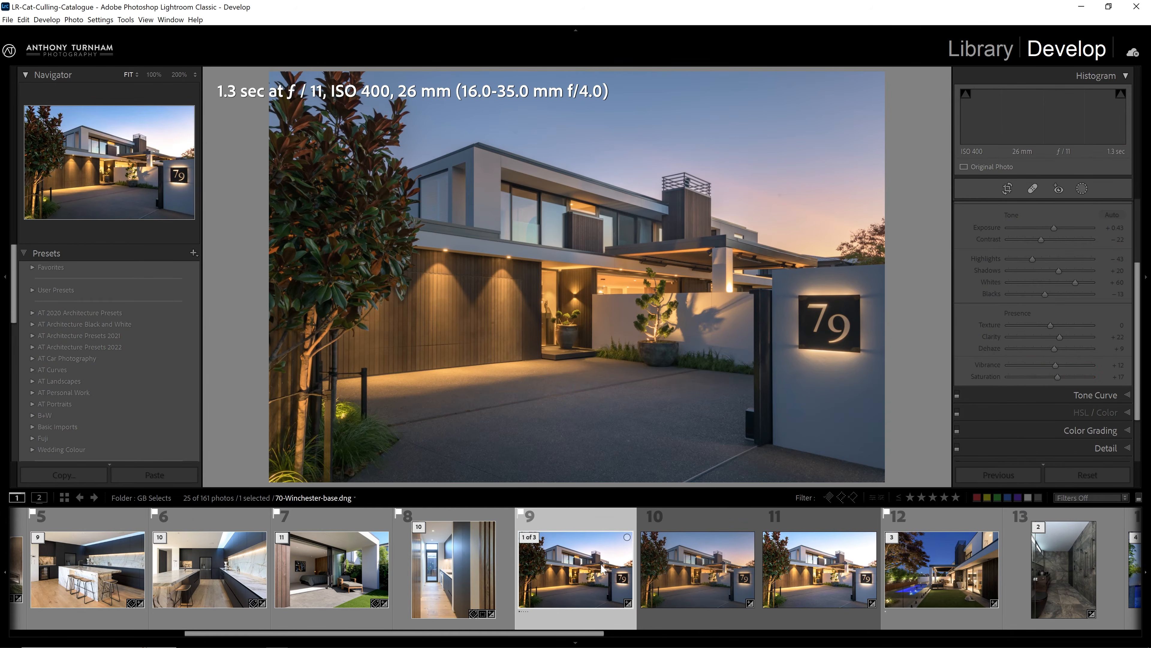
pyautogui.click(688, 569)
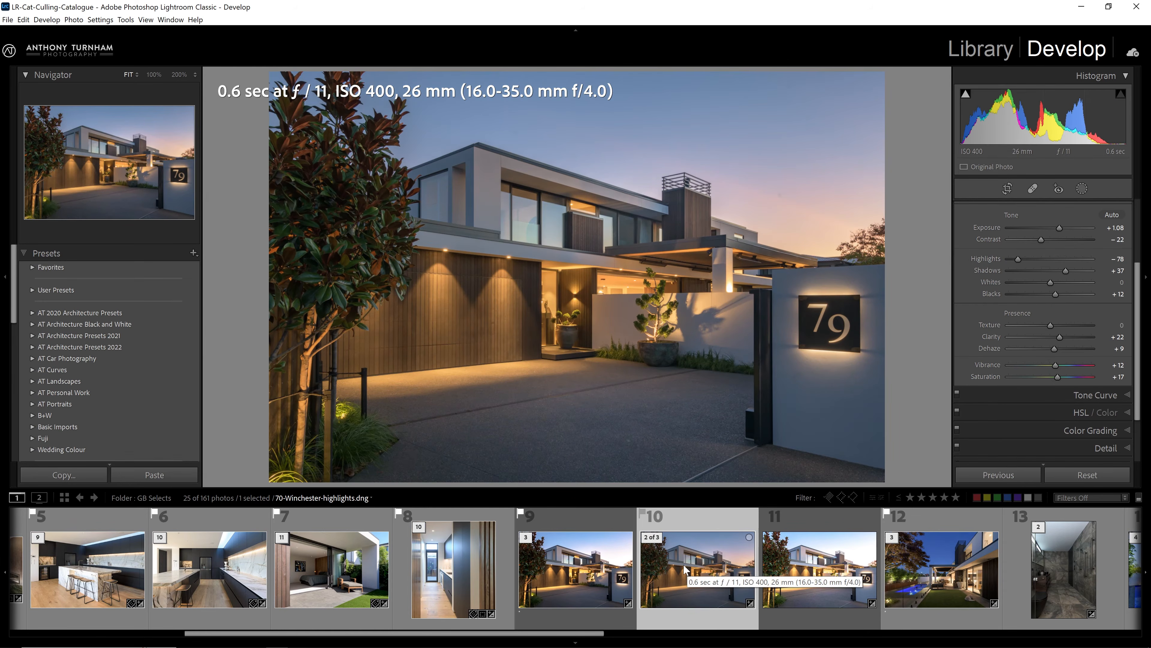
pyautogui.click(812, 572)
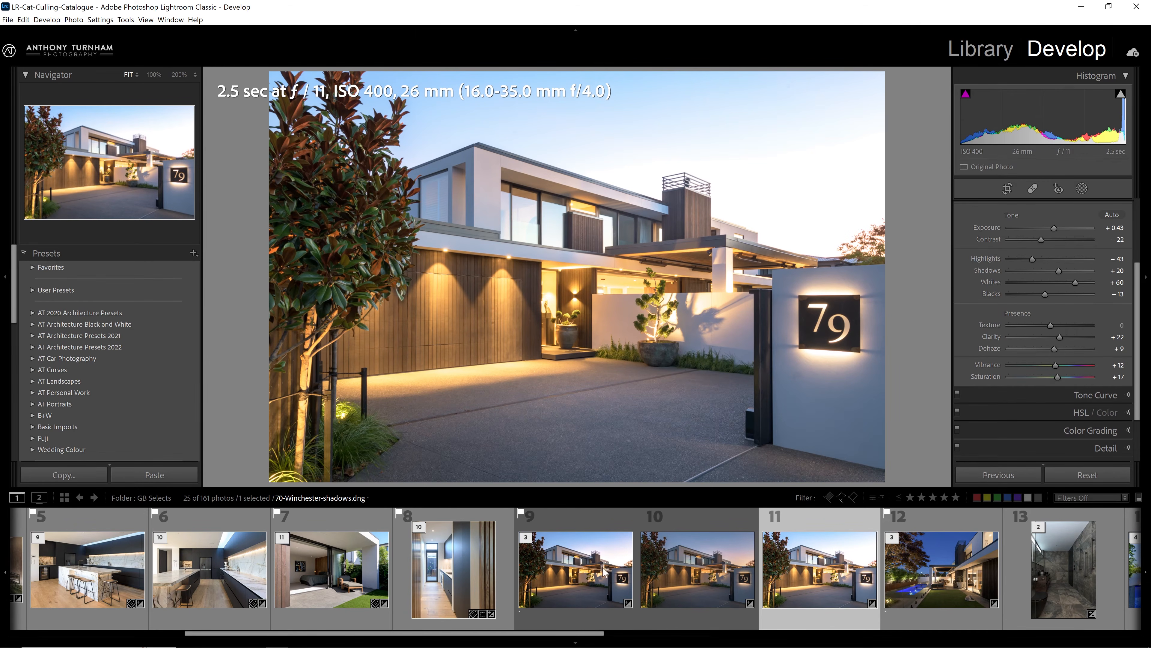
pyautogui.click(584, 580)
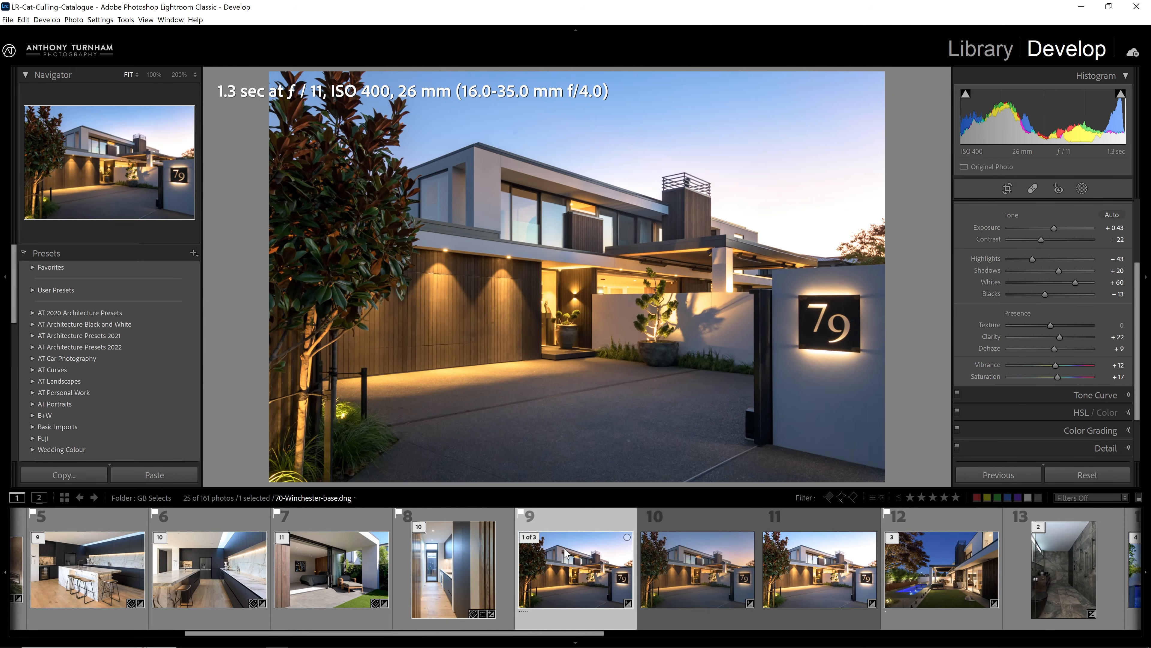
# On the shadows bracket, reset Exposure and pull Whites to −100 and Highlights to −83
pyautogui.press('Right')
pyautogui.click(694, 553)
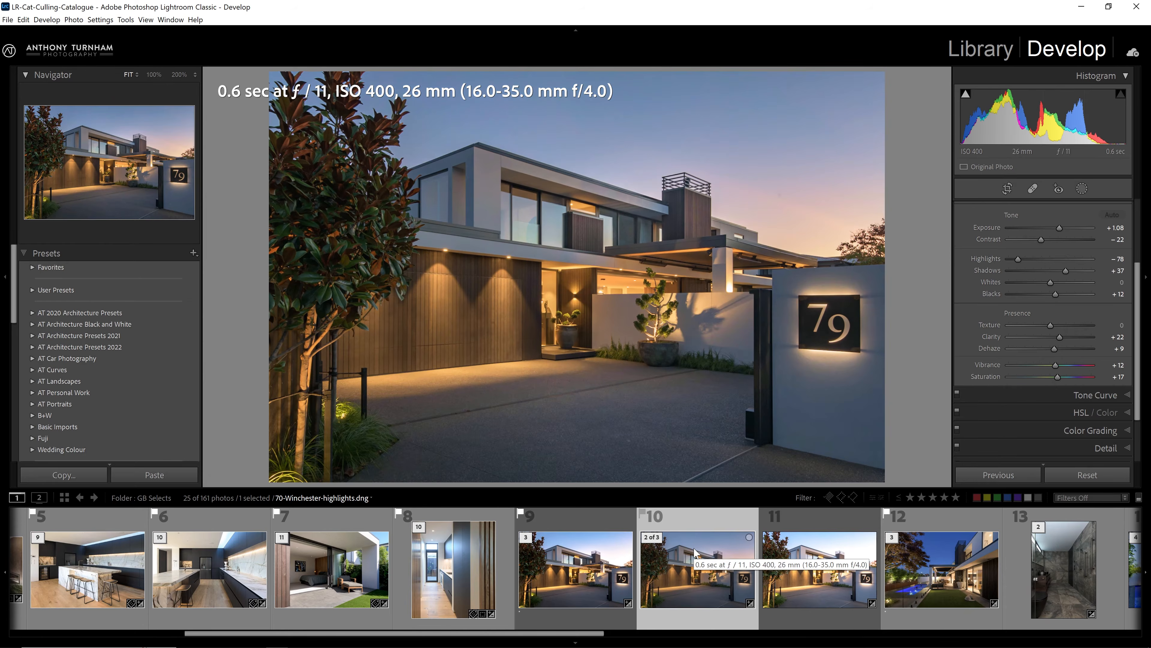
pyautogui.click(822, 572)
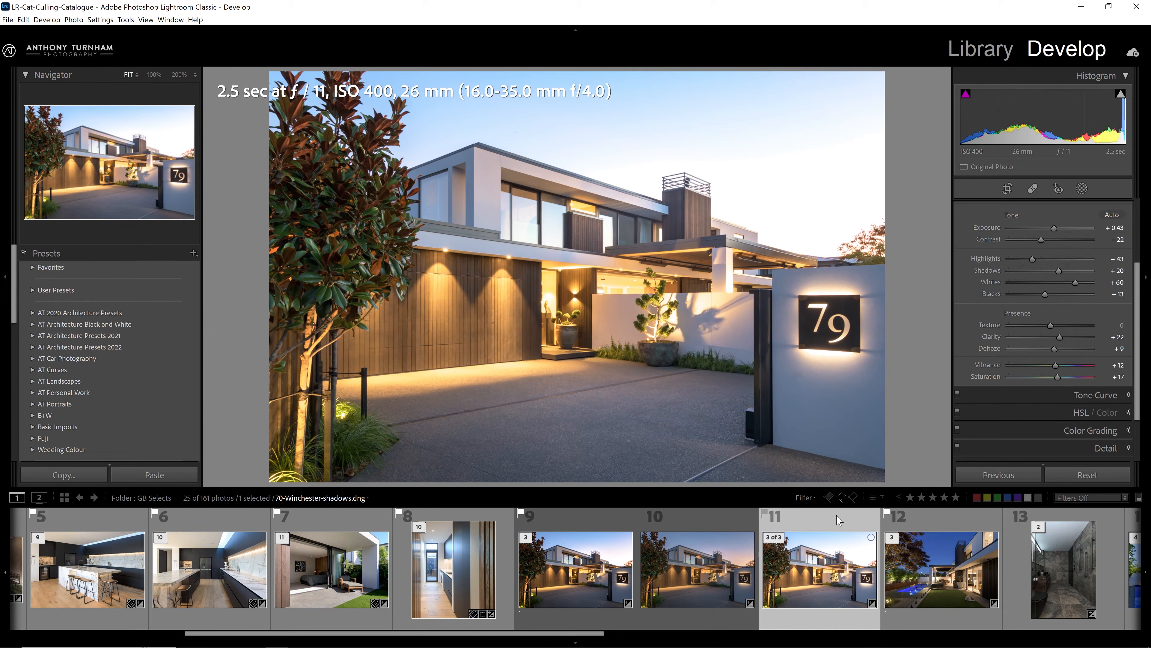
pyautogui.doubleClick(1053, 227)
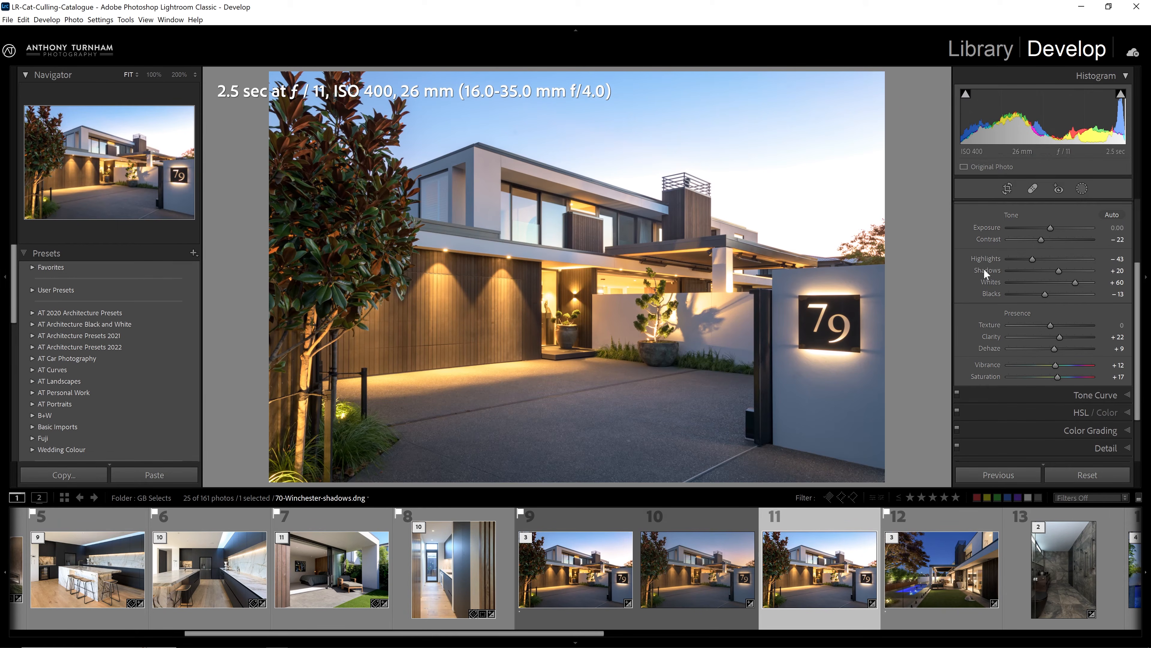
pyautogui.moveTo(1075, 282); pyautogui.dragTo(1002, 283)
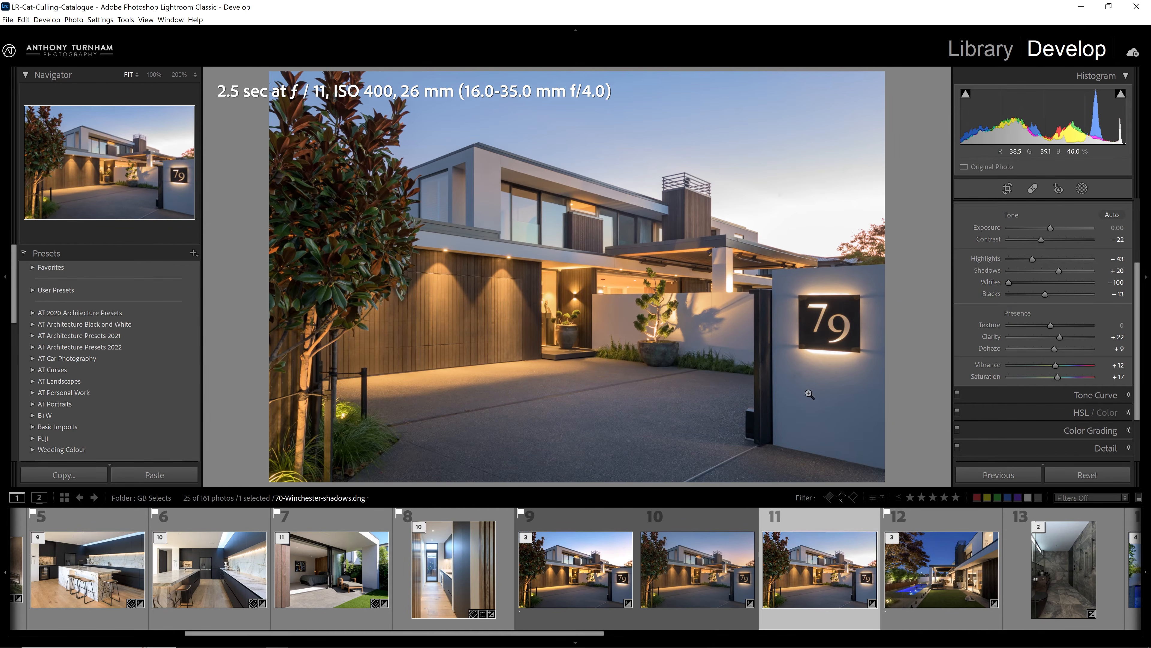
pyautogui.moveTo(1032, 258); pyautogui.dragTo(1016, 260)
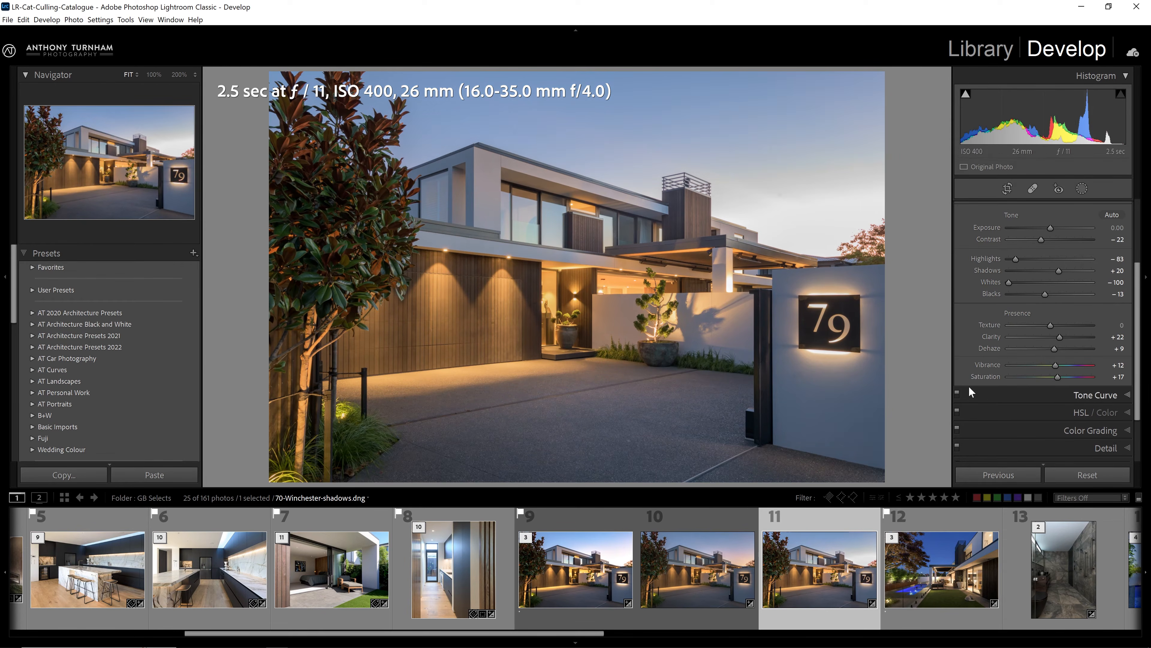
# Settle Highlights and Whites at −35, Exposure +0.29 and Blacks −29, then zoom to 200%
pyautogui.click(590, 550)
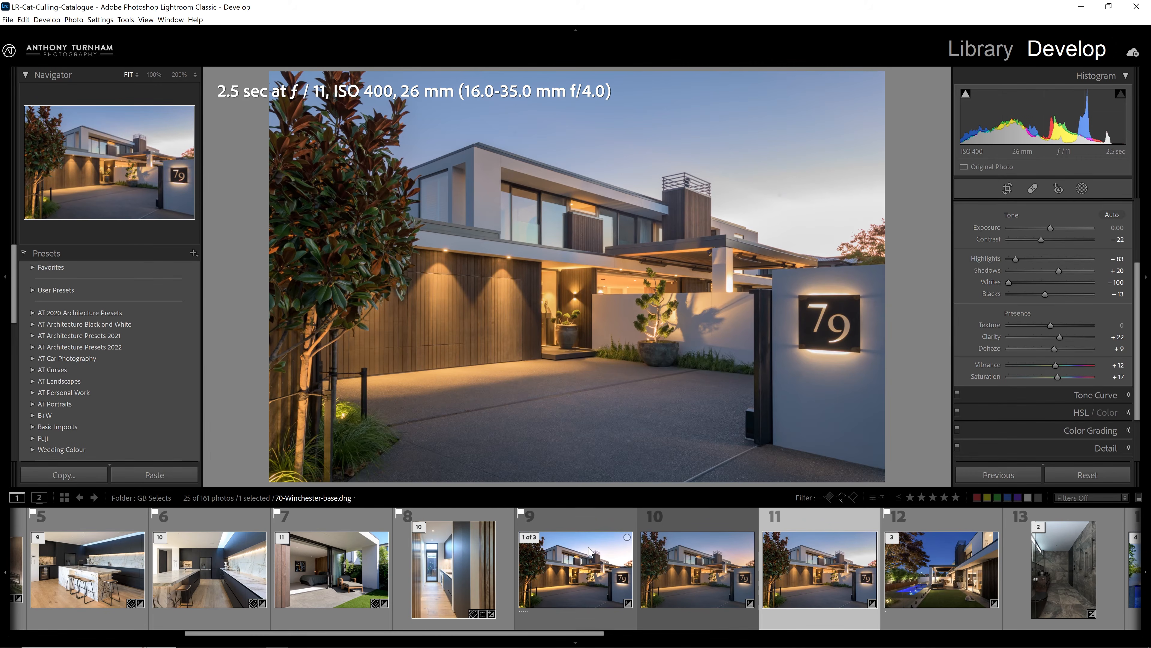
pyautogui.click(846, 568)
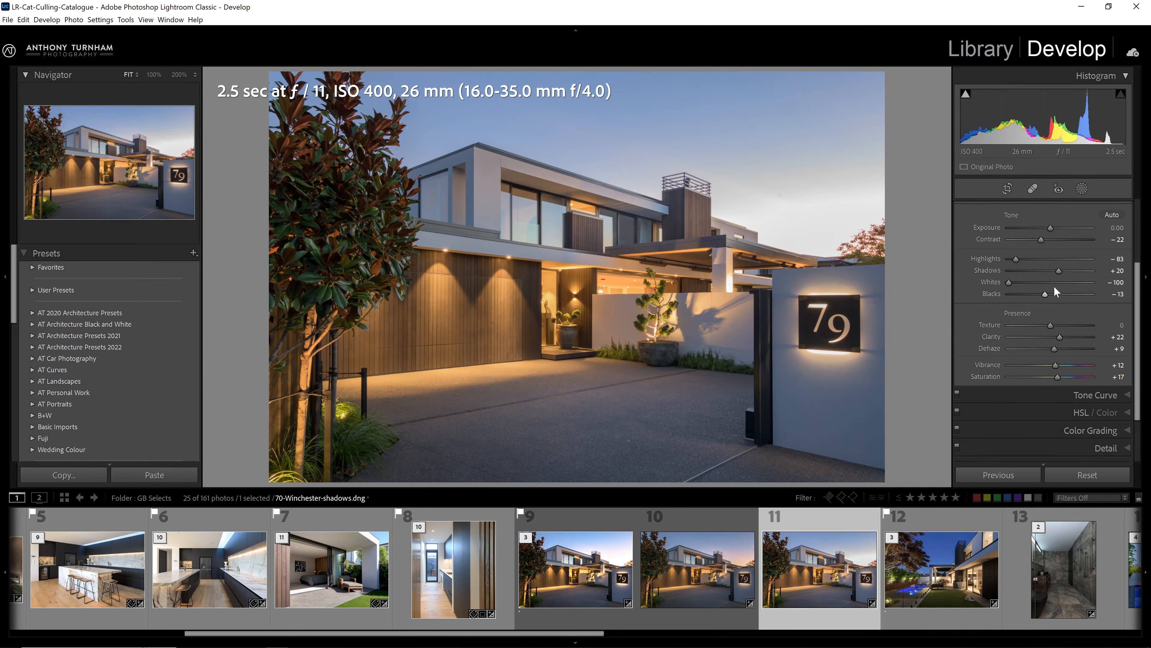
pyautogui.moveTo(1015, 259); pyautogui.dragTo(1026, 257)
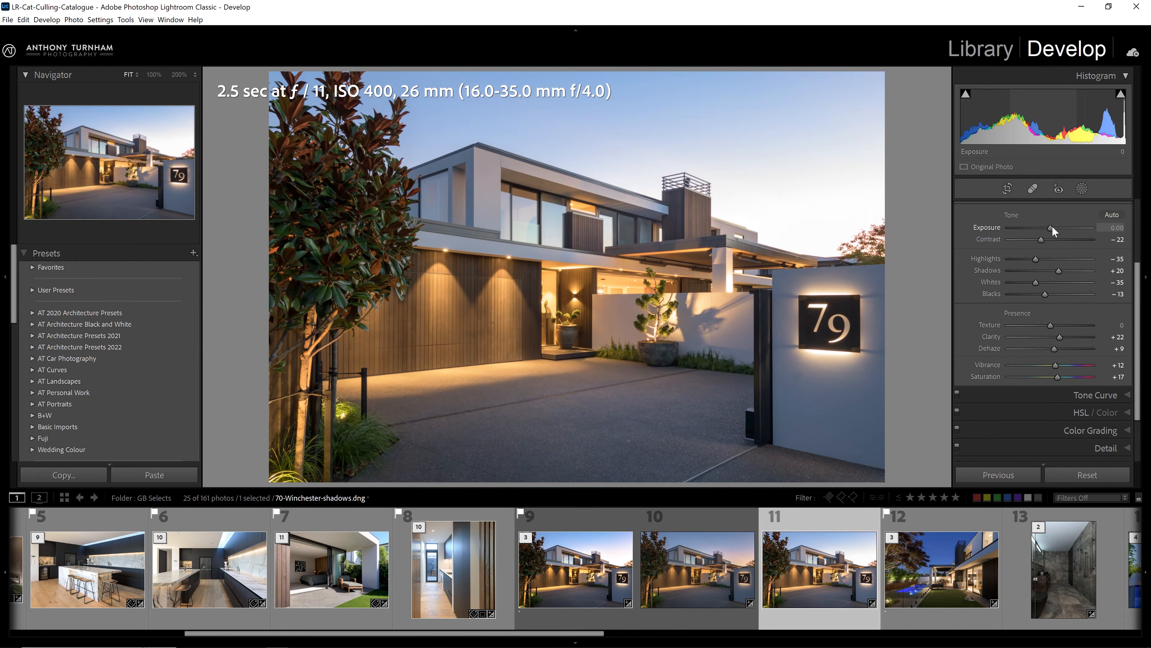
pyautogui.moveTo(1053, 226); pyautogui.dragTo(1054, 227)
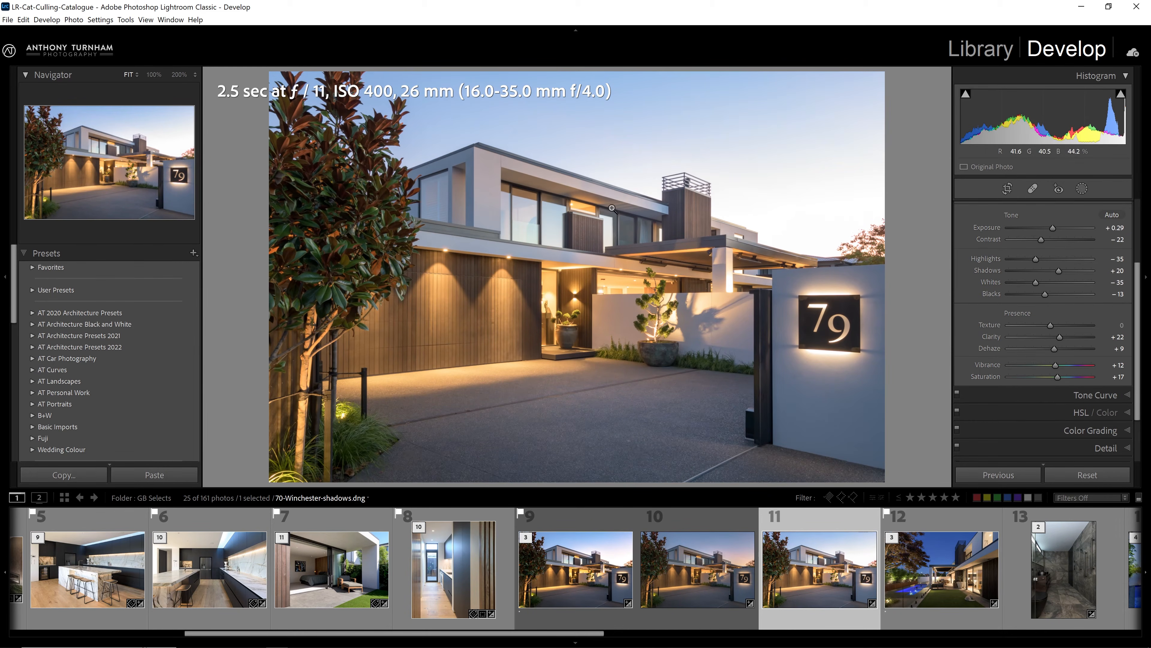
pyautogui.moveTo(1045, 294); pyautogui.dragTo(1040, 294)
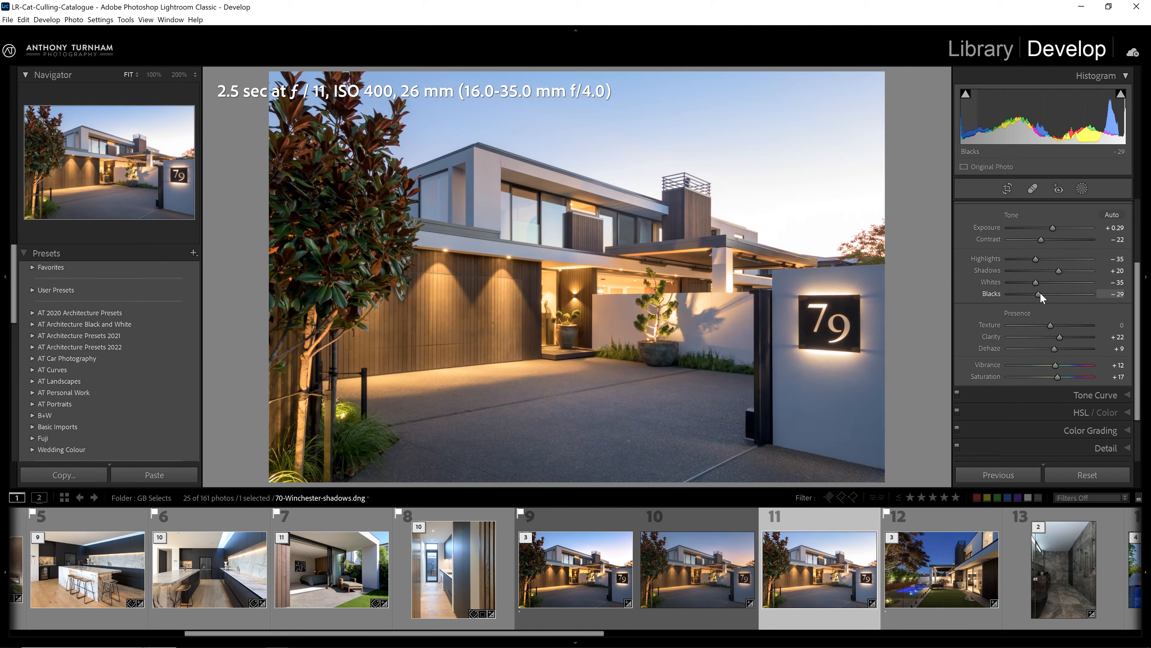
pyautogui.click(683, 227)
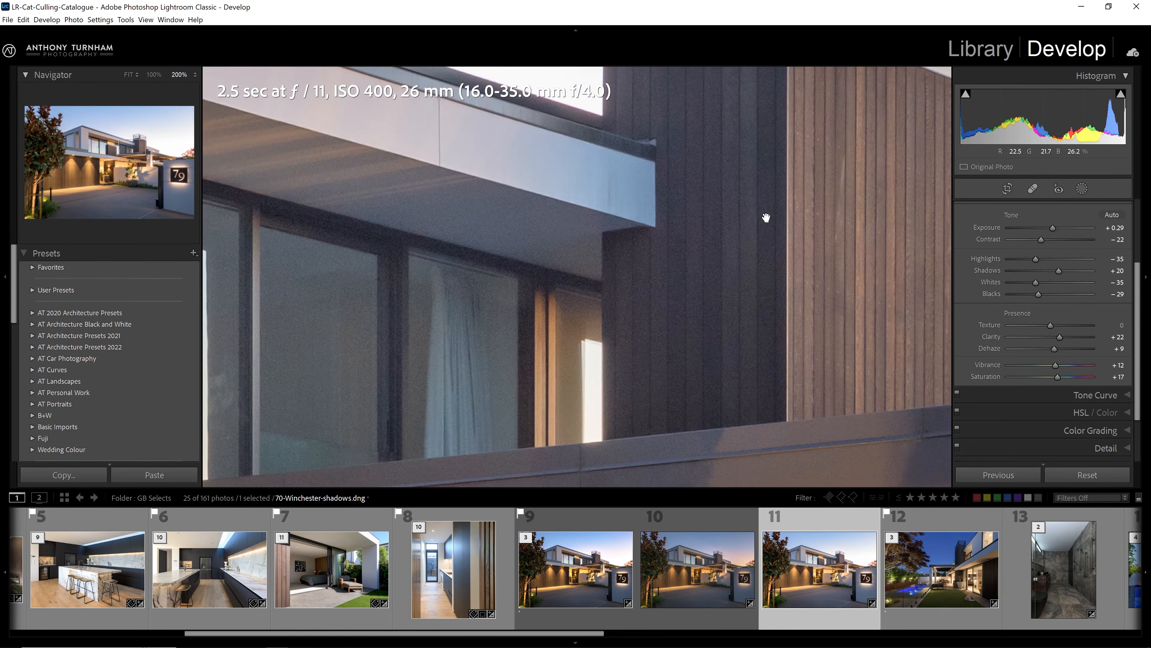
# Set Clarity to +41 and Blacks to −40, then zoom back to Fit
pyautogui.moveTo(1060, 337); pyautogui.dragTo(1066, 340)
pyautogui.moveTo(1041, 295); pyautogui.dragTo(1035, 295)
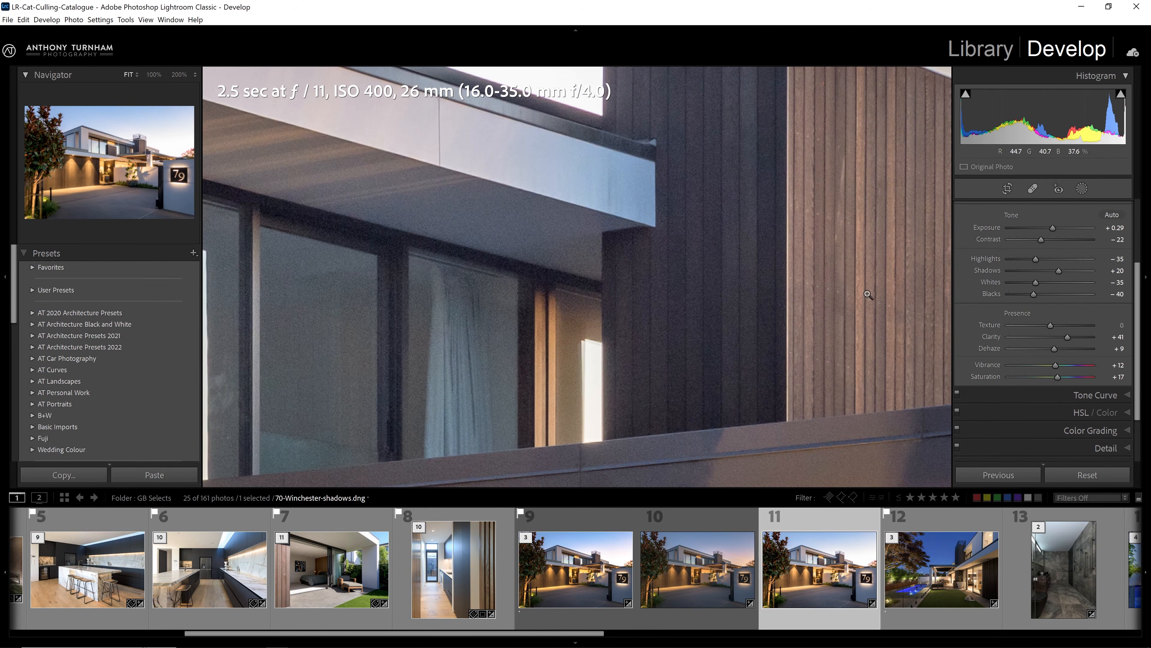
pyautogui.click(866, 294)
# Flip between the base and edited shadows brackets to compare, ending on the base
pyautogui.click(586, 572)
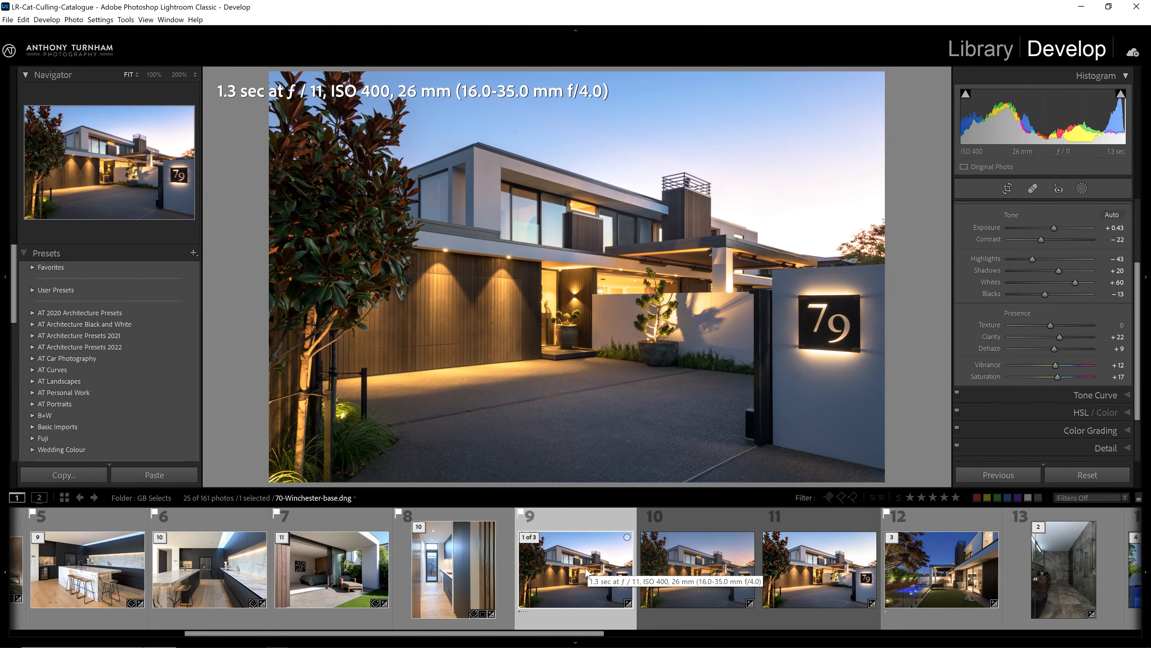
pyautogui.click(819, 563)
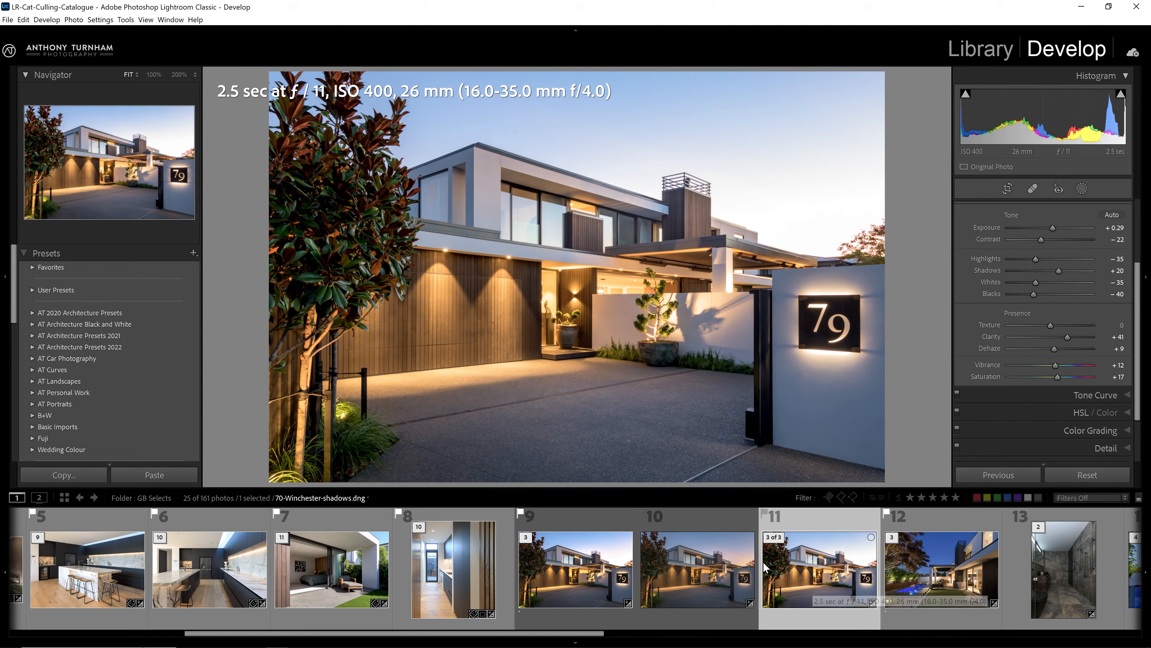
pyautogui.click(572, 579)
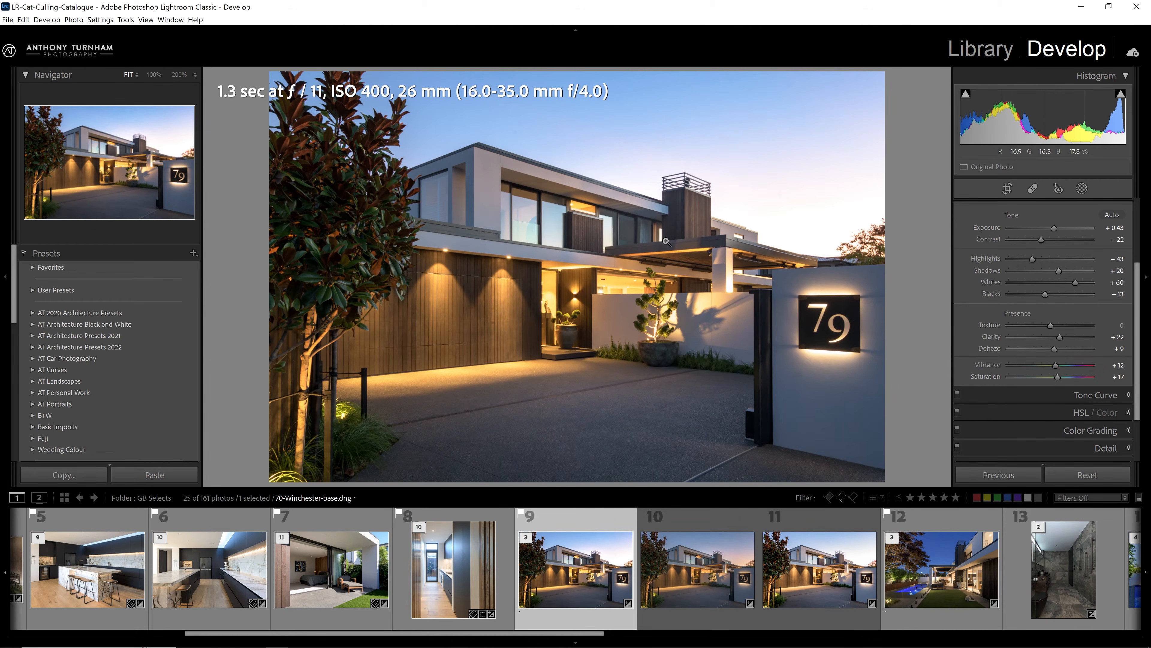
pyautogui.click(824, 564)
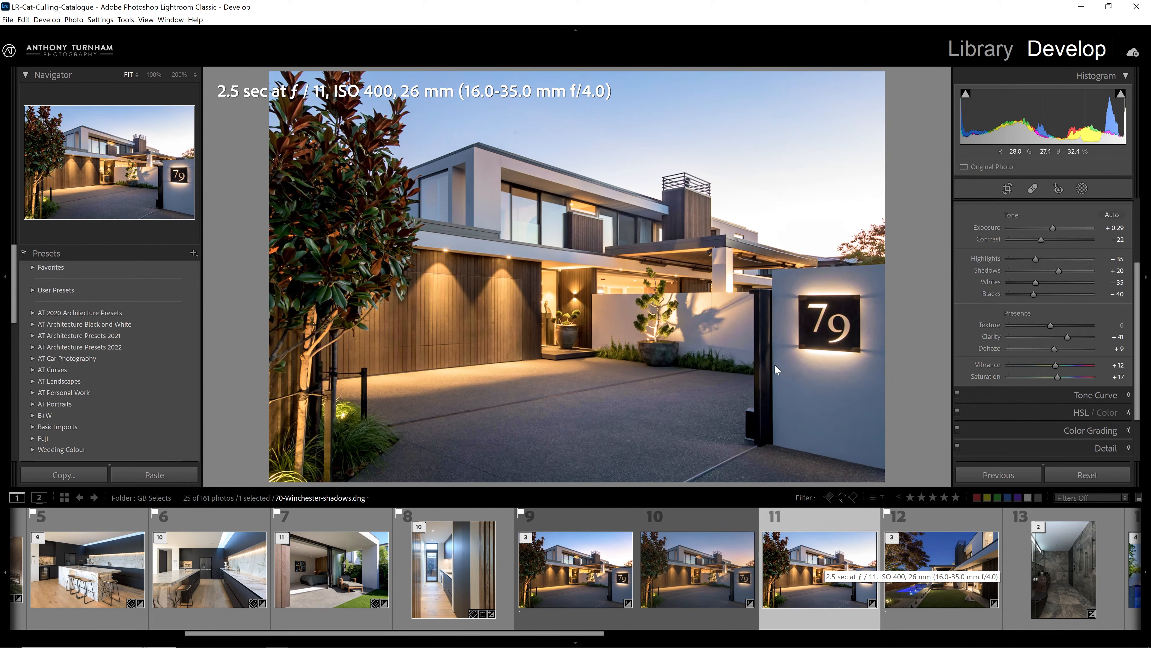
pyautogui.click(571, 570)
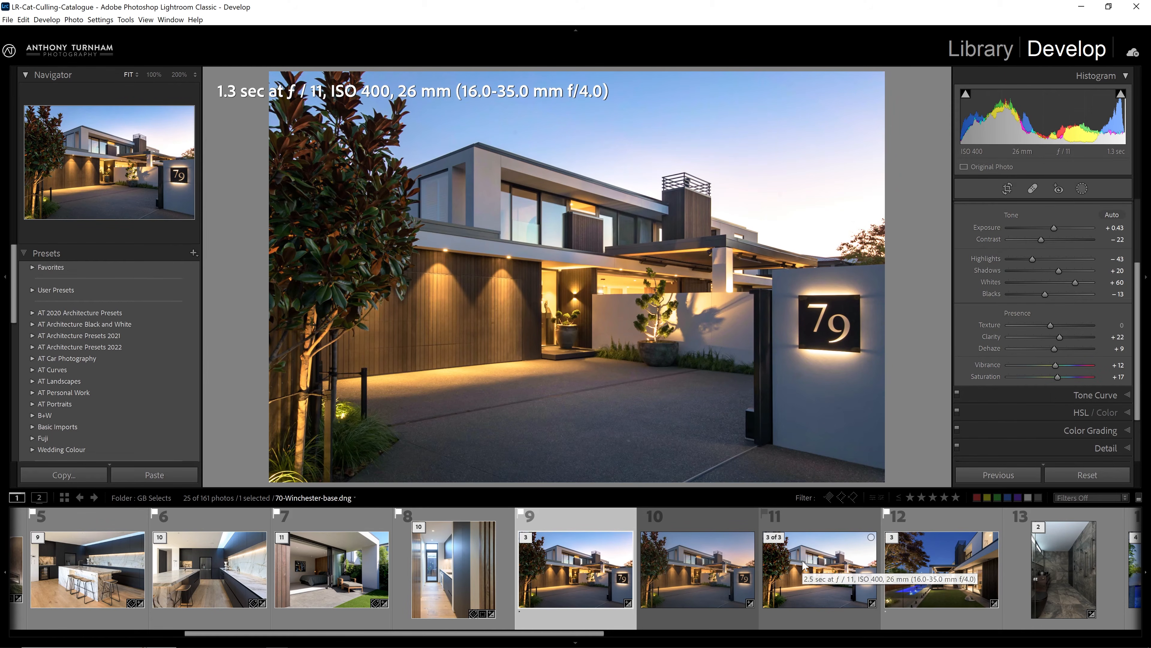
# Select all three house 79 brackets and open them in Photoshop as Smart Objects
pyautogui.keyDown('shift'); pyautogui.click(822, 571); pyautogui.keyUp('shift')
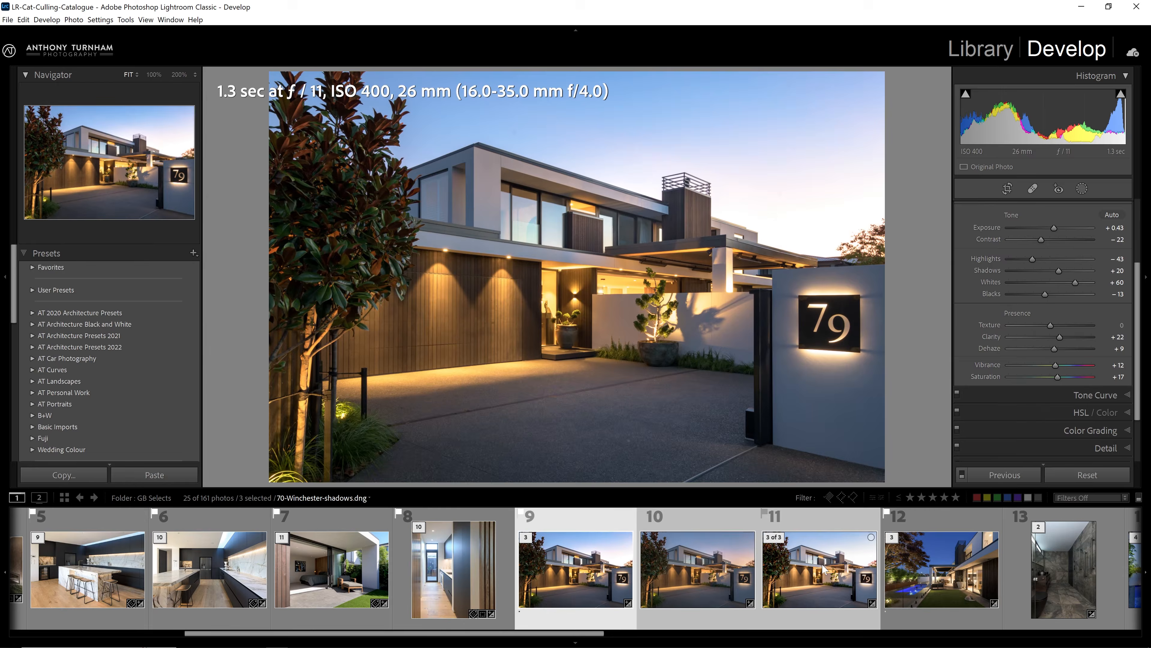
pyautogui.rightClick(836, 562)
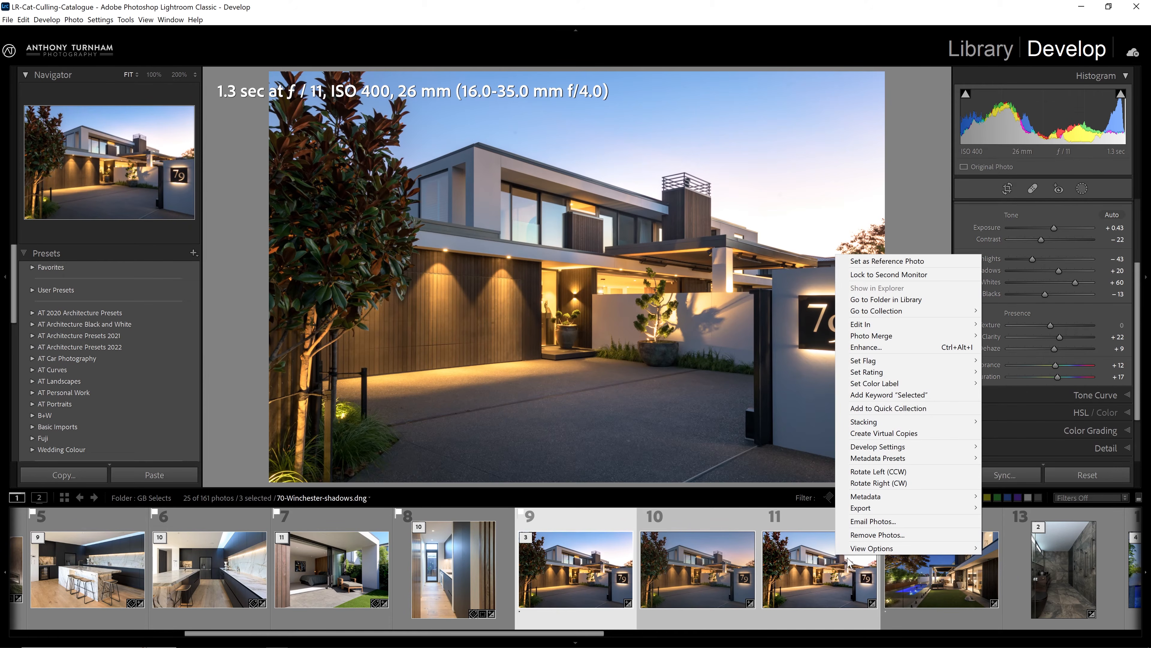
pyautogui.moveTo(904, 325)
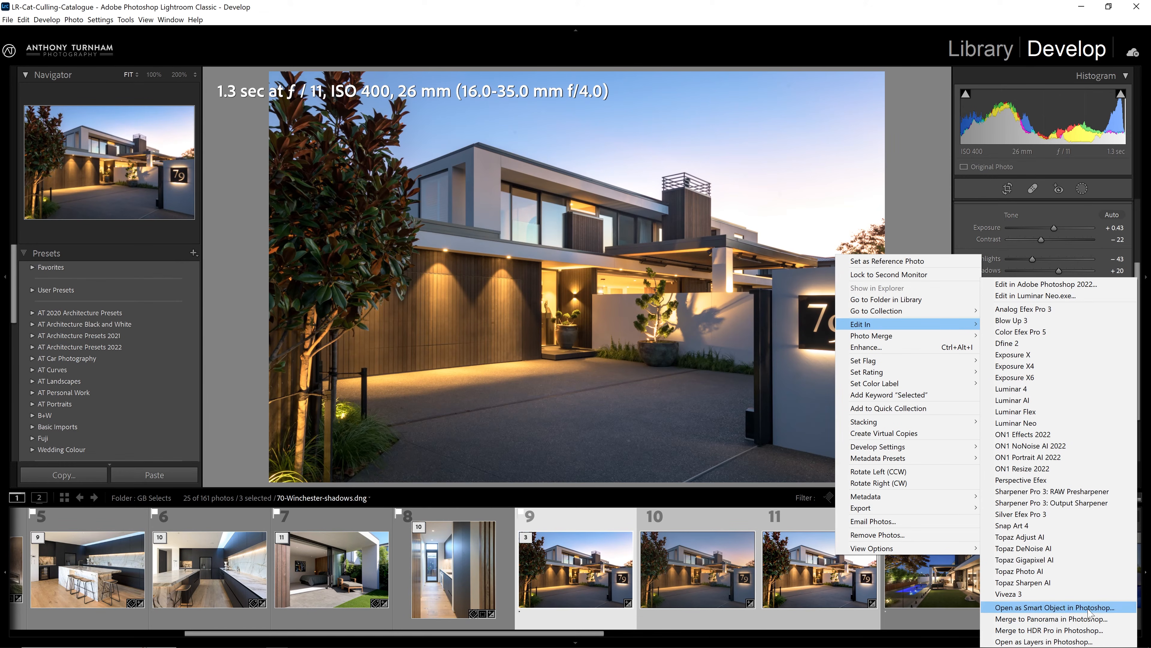
pyautogui.click(1046, 608)
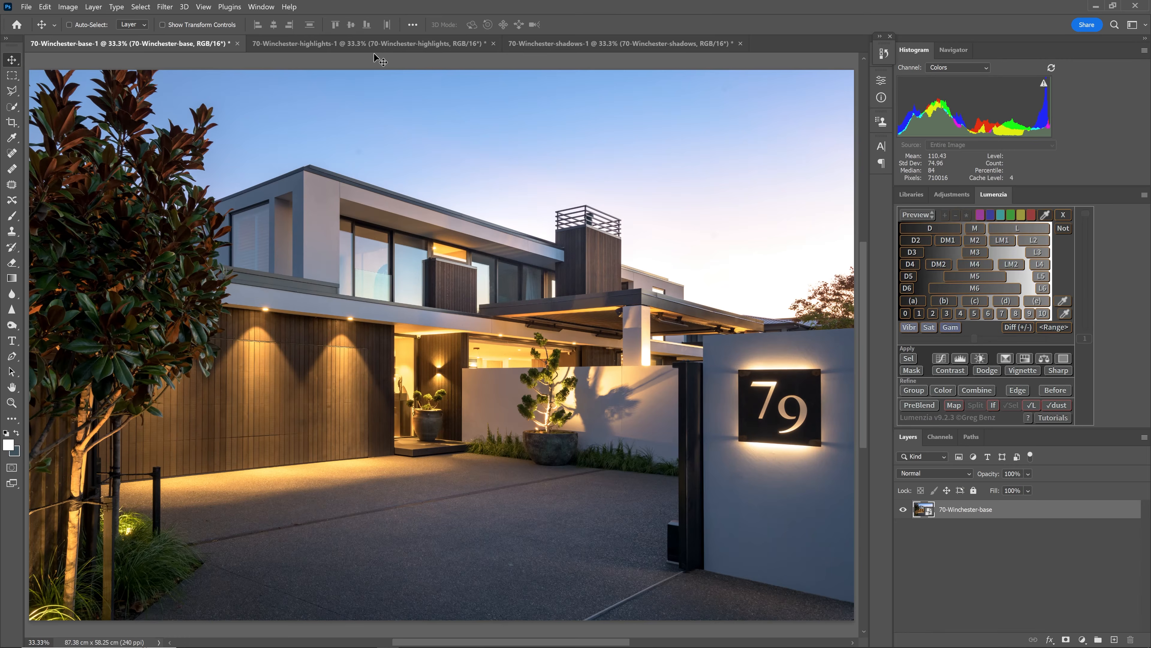
# Drag the highlights exposure onto the base document and close the highlights file
pyautogui.moveTo(369, 44); pyautogui.dragTo(442, 134)
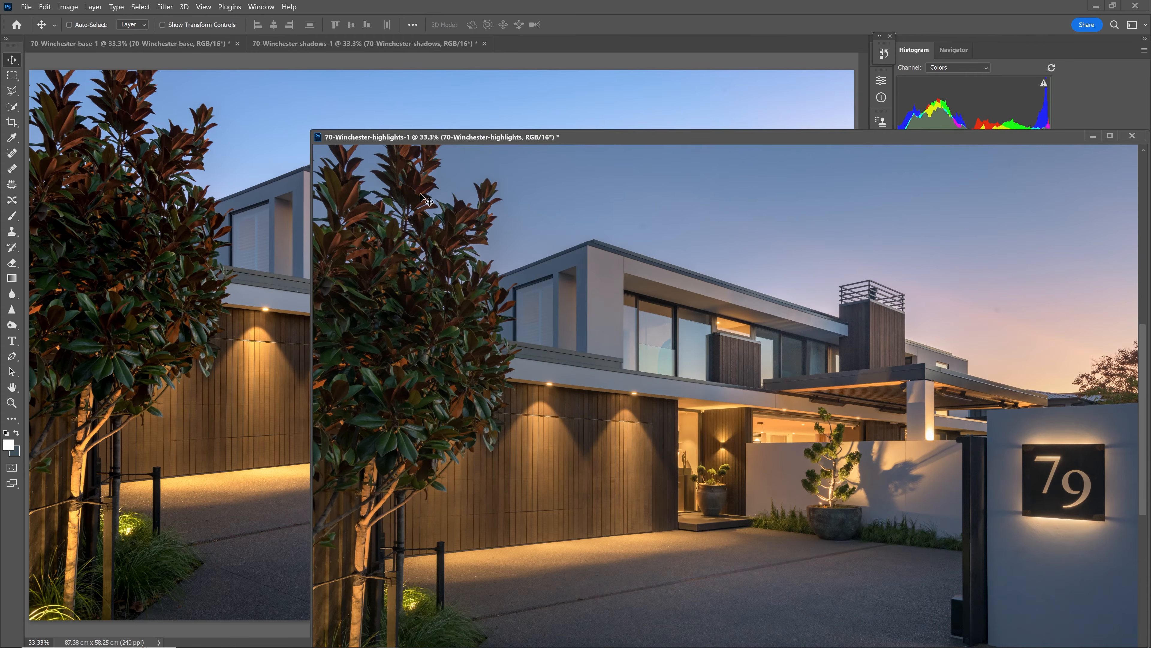
pyautogui.moveTo(474, 236); pyautogui.dragTo(272, 246)
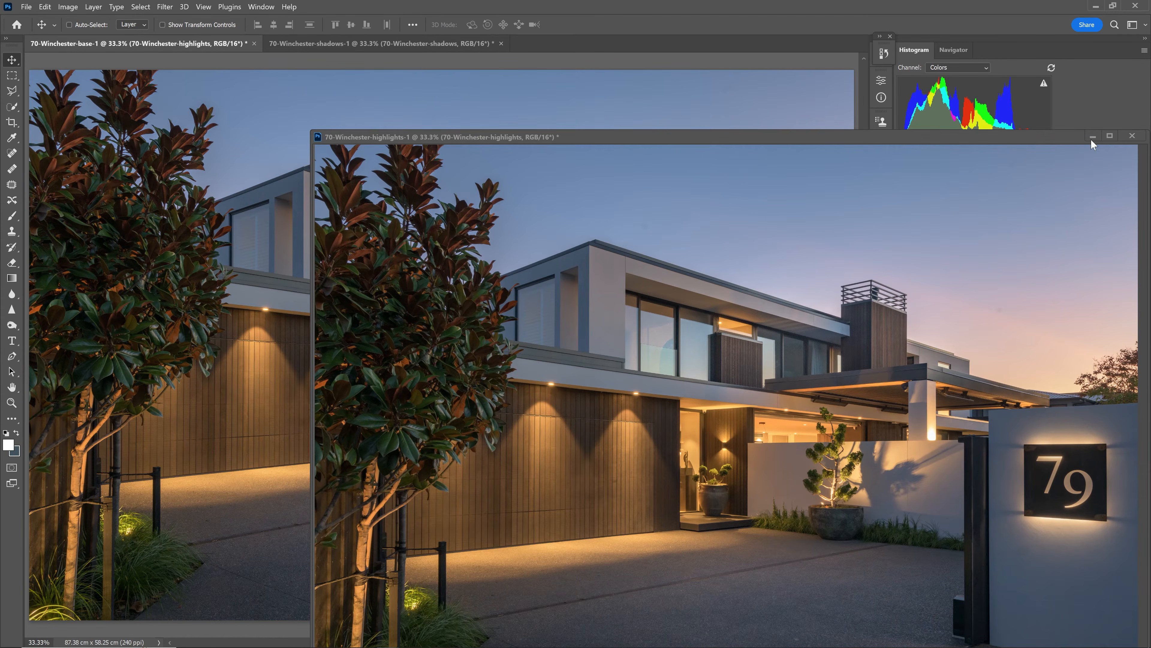
pyautogui.click(1133, 136)
# Drag the shadows exposure onto the base document as a third layer, then close its window
pyautogui.moveTo(408, 44); pyautogui.dragTo(461, 99)
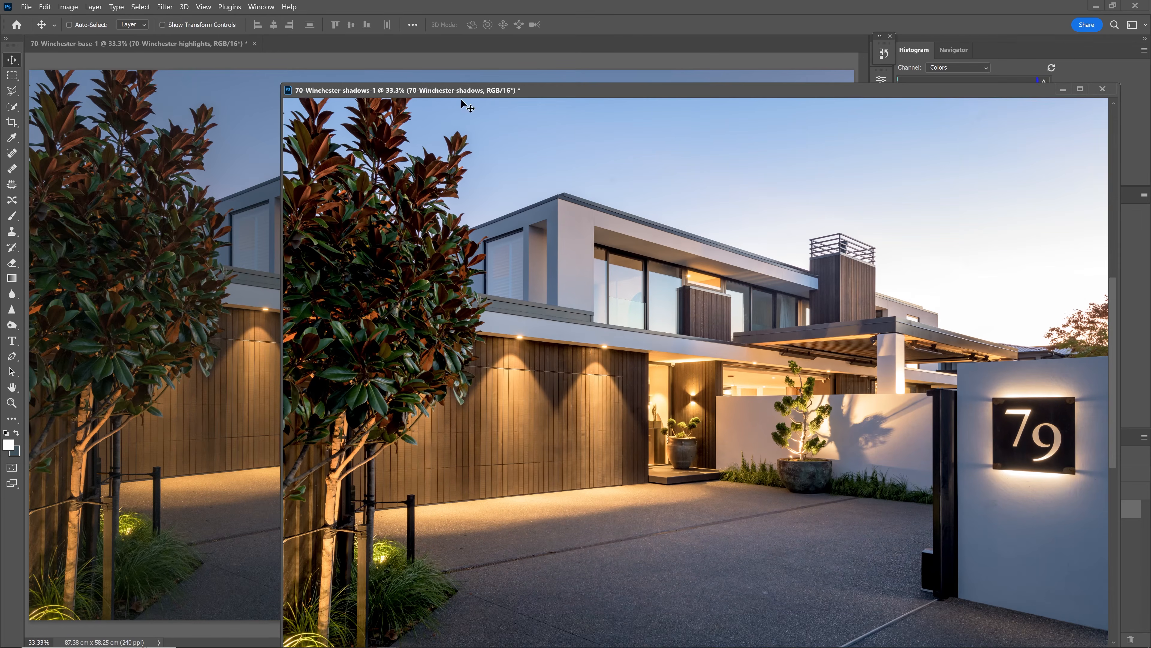
pyautogui.moveTo(494, 169); pyautogui.dragTo(243, 152)
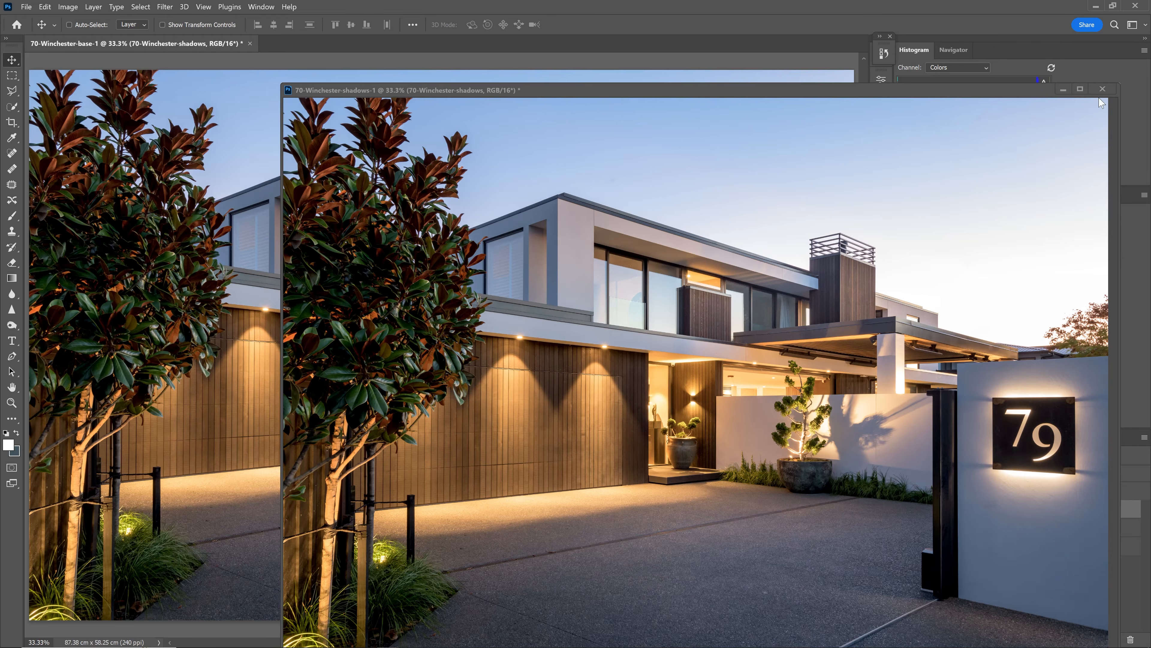
pyautogui.click(1102, 89)
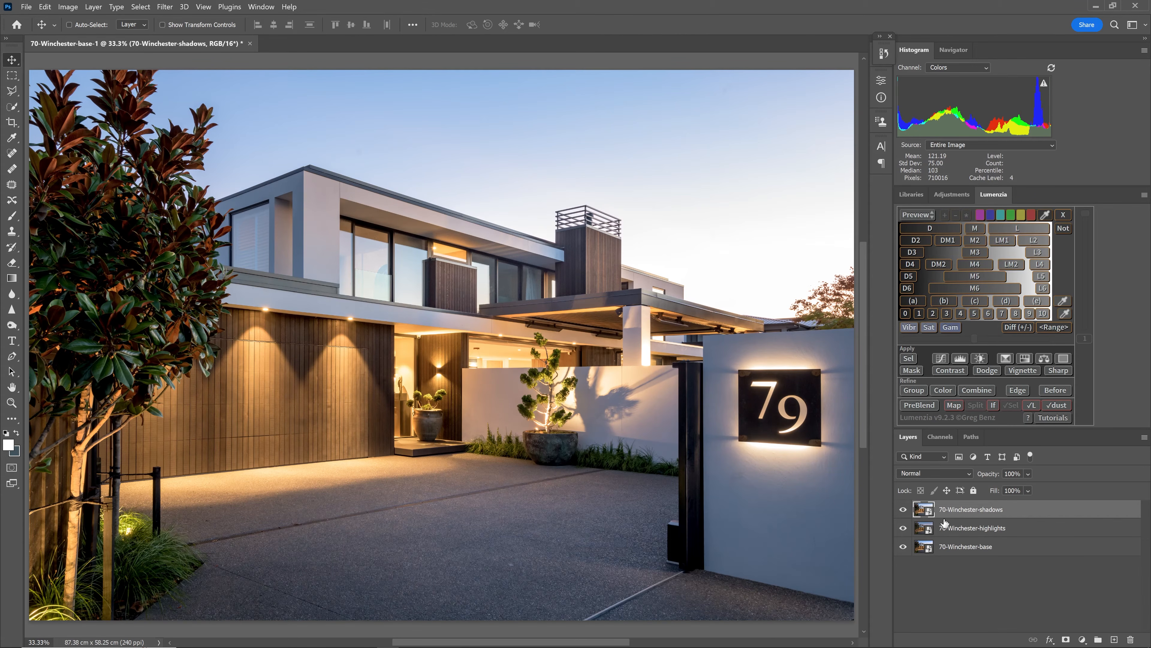
# Toggle the highlights and shadows layers against the base, then hide both and select the base layer
pyautogui.moveTo(903, 529); pyautogui.dragTo(902, 516)
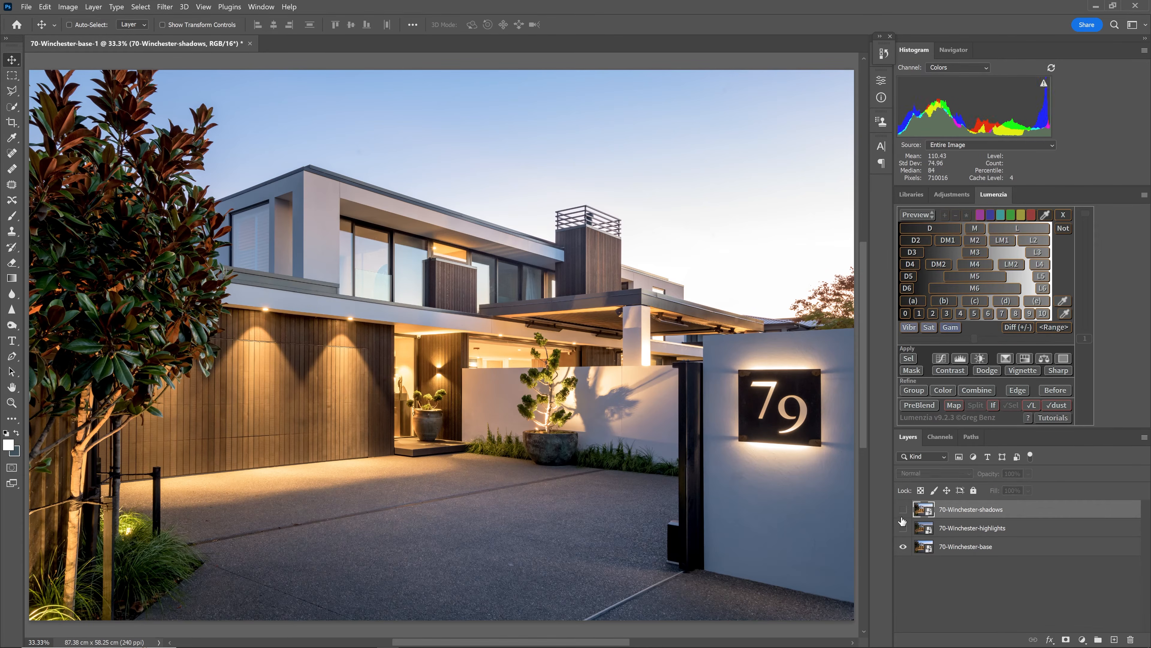
pyautogui.click(961, 528)
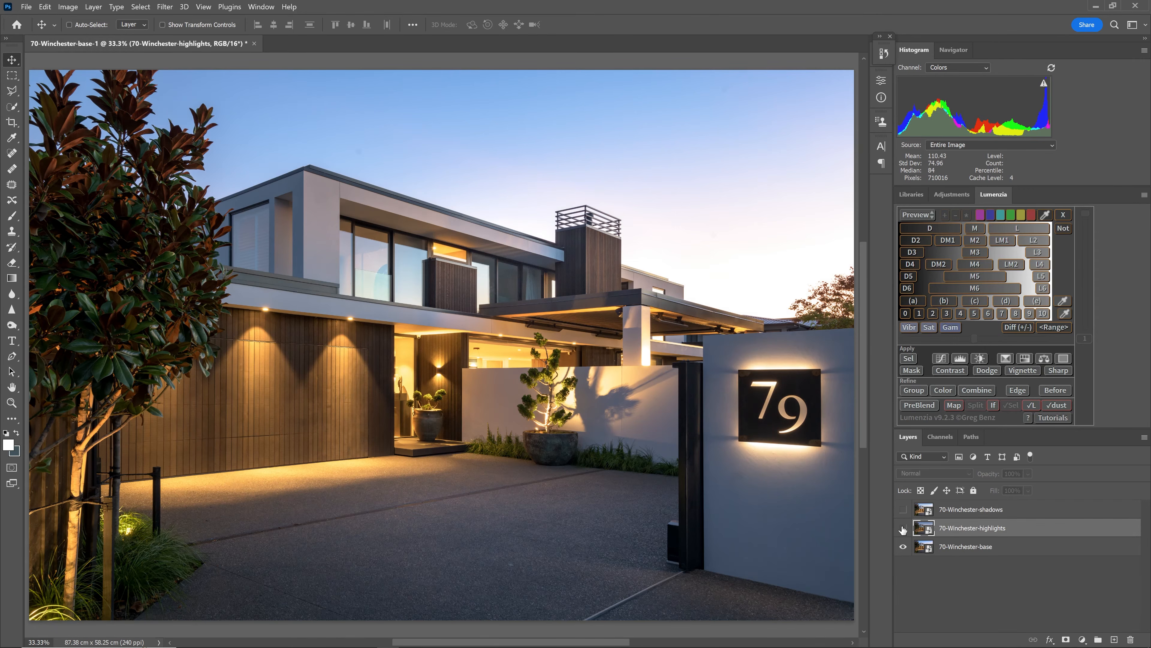
pyautogui.click(903, 528)
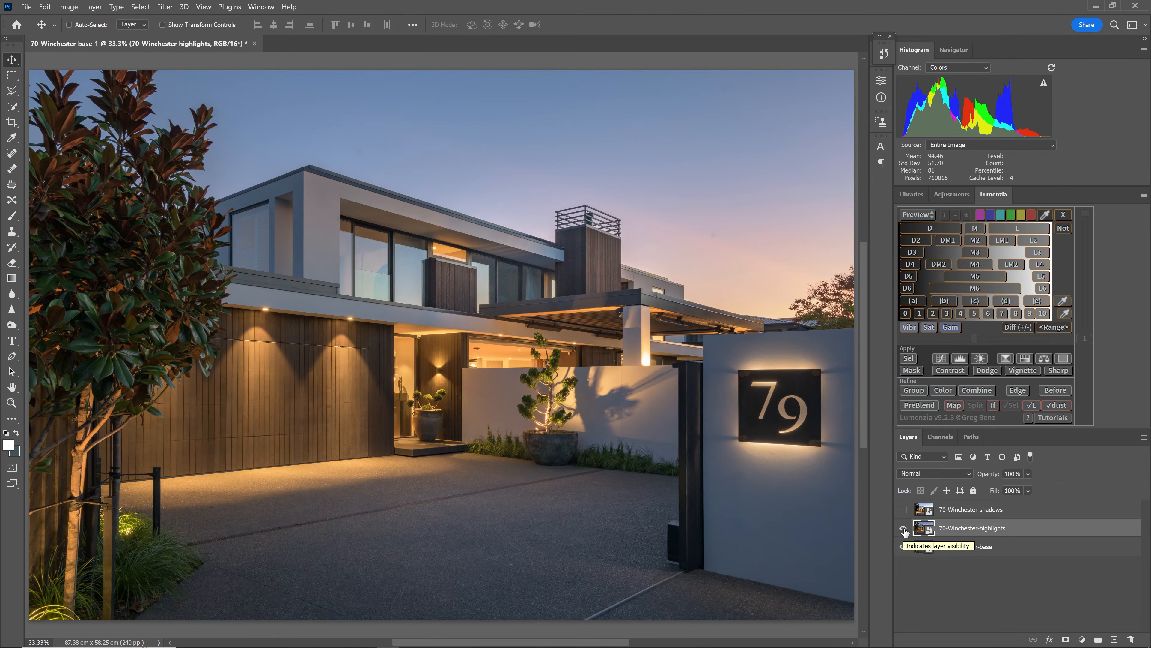
pyautogui.click(903, 529)
pyautogui.click(902, 509)
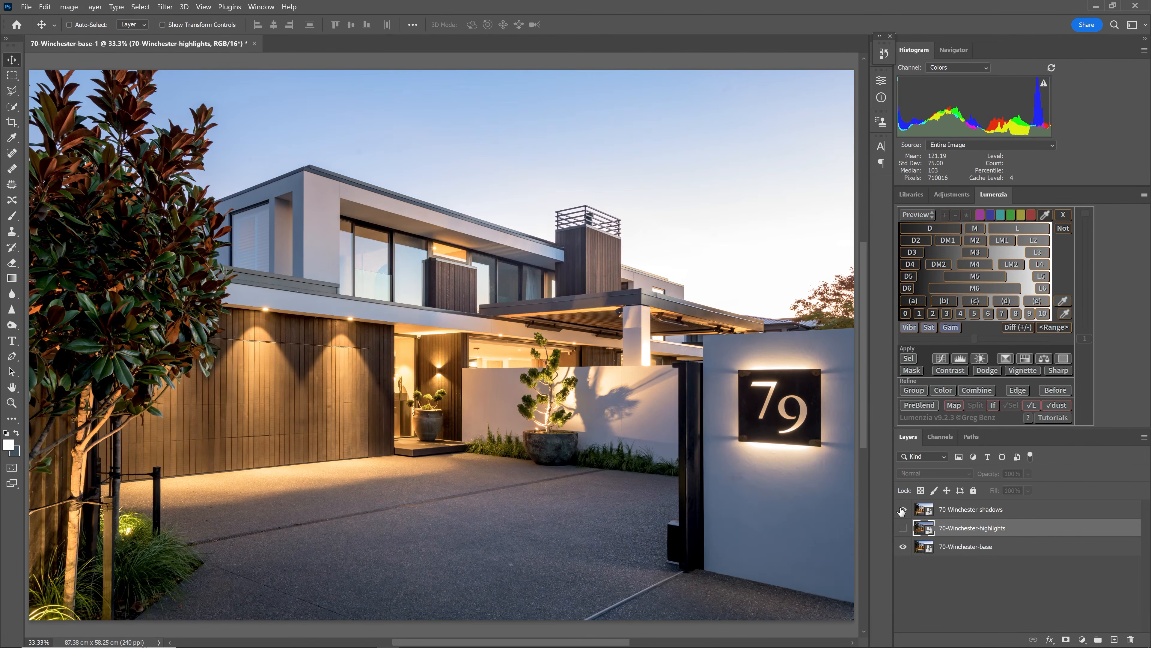
pyautogui.click(903, 509)
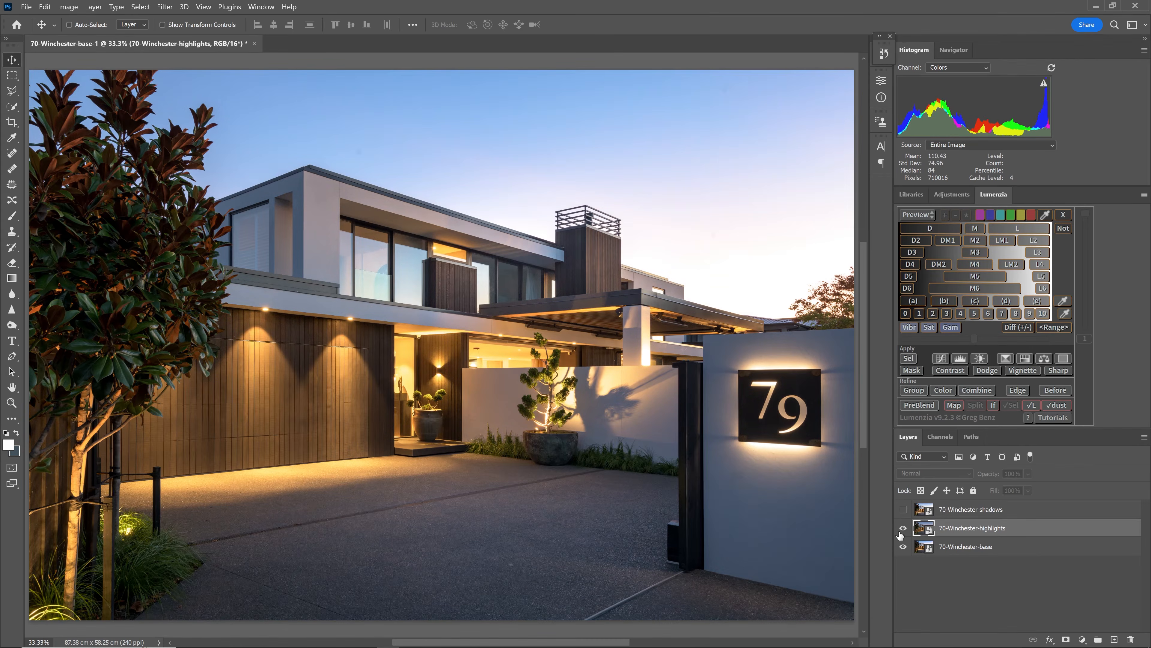
pyautogui.click(902, 530)
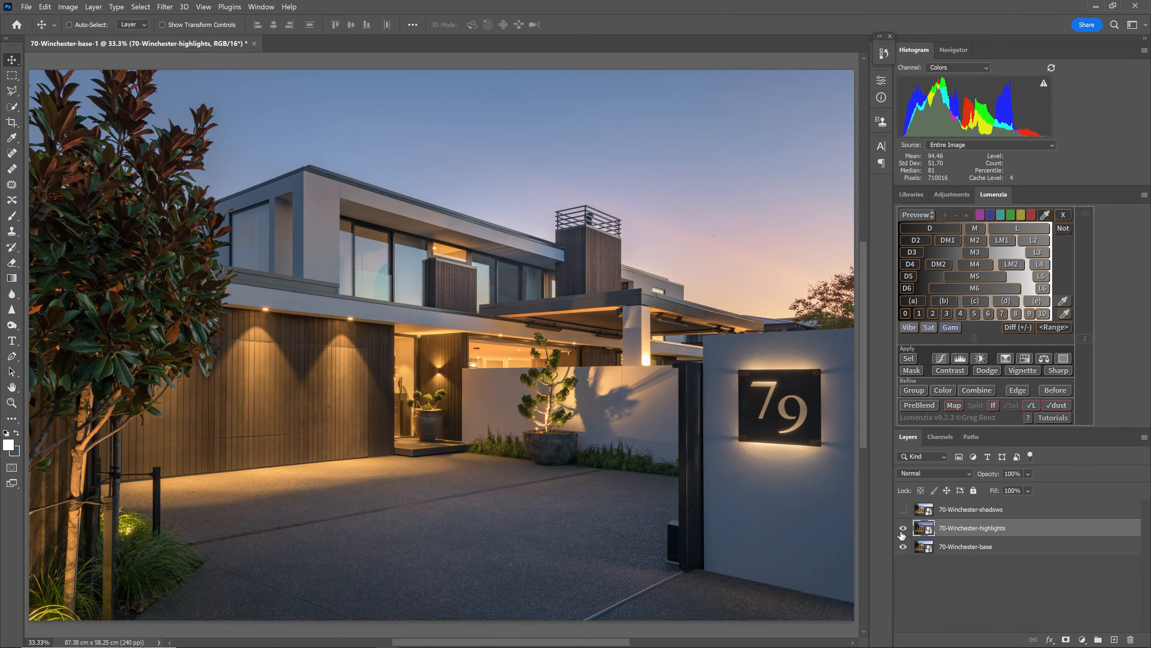
pyautogui.click(904, 510)
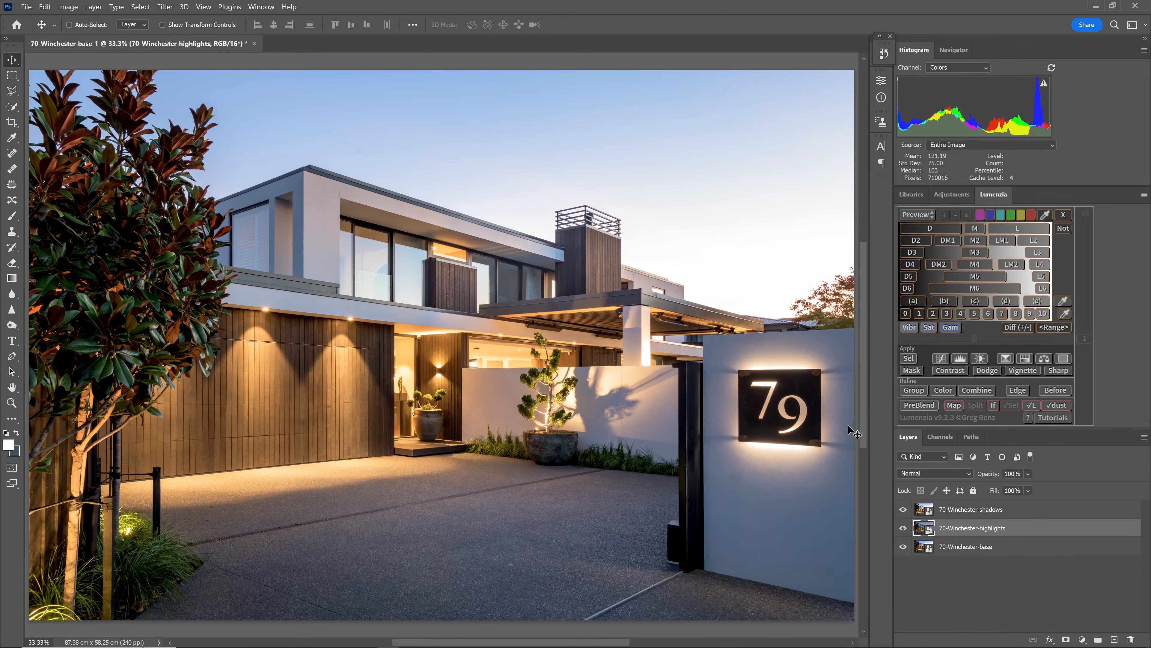
pyautogui.moveTo(903, 509); pyautogui.dragTo(903, 528)
pyautogui.click(963, 548)
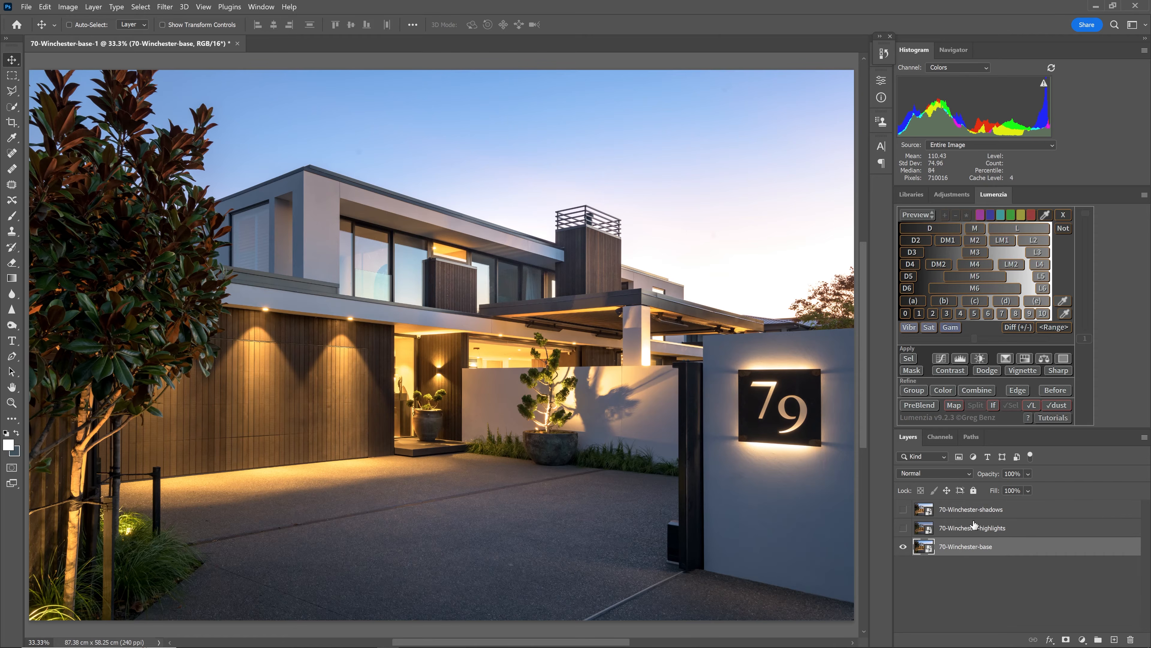
# Recheck the highlights layer over the base, then preview Lumenzia's L3 luminosity mask
pyautogui.click(959, 533)
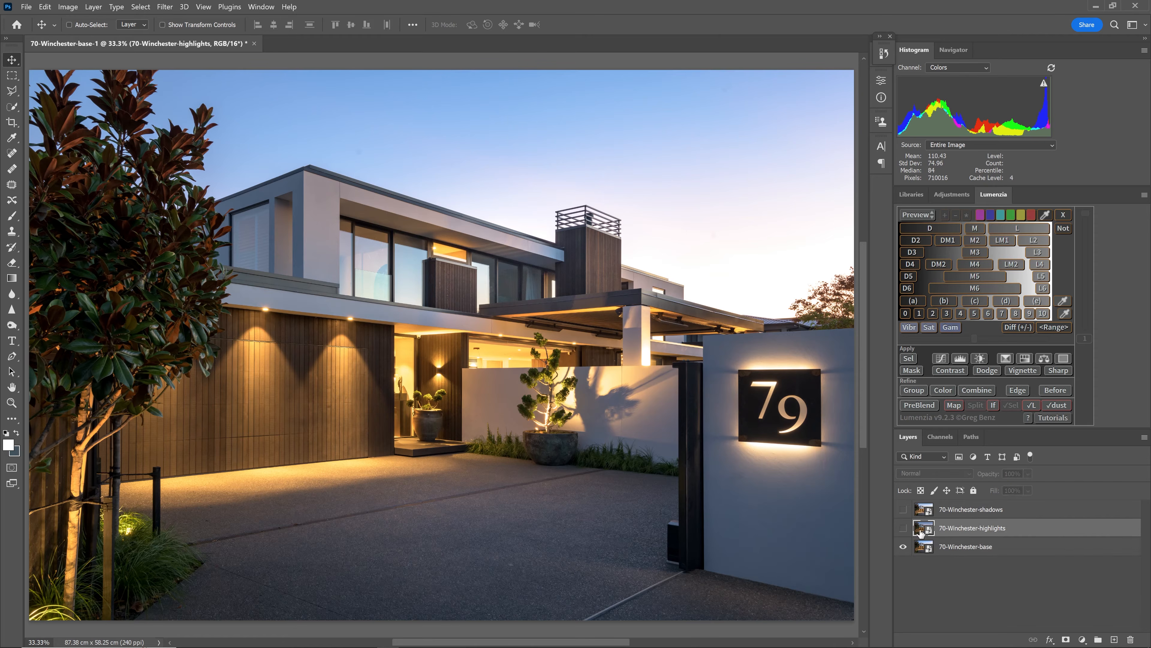
pyautogui.click(903, 528)
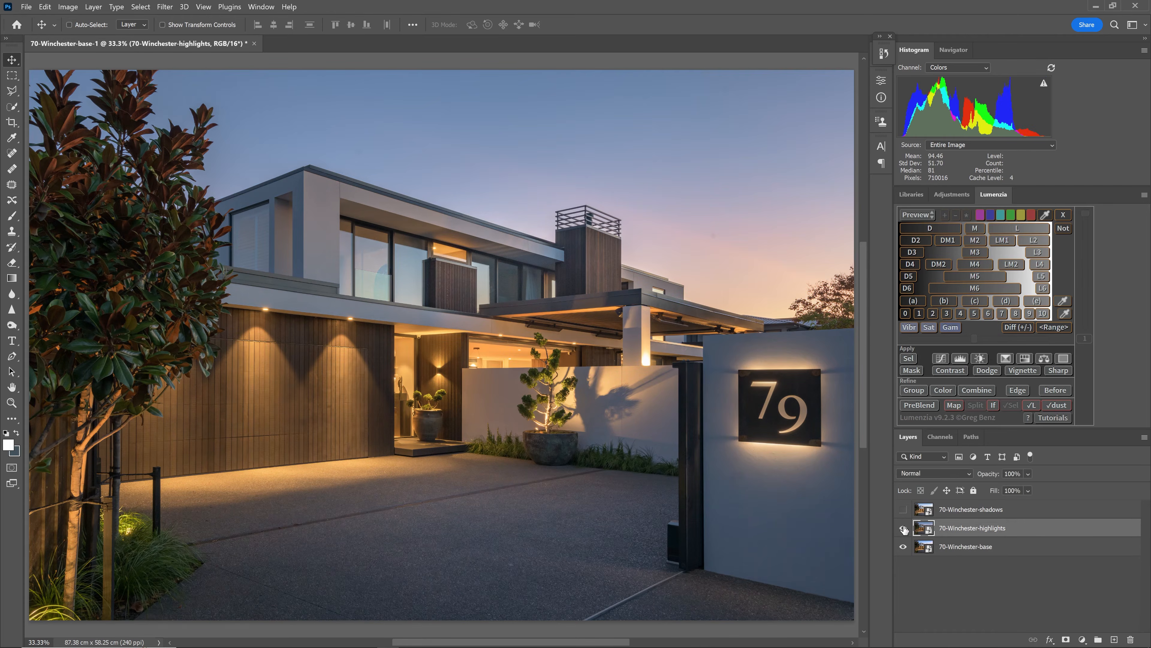
pyautogui.click(903, 528)
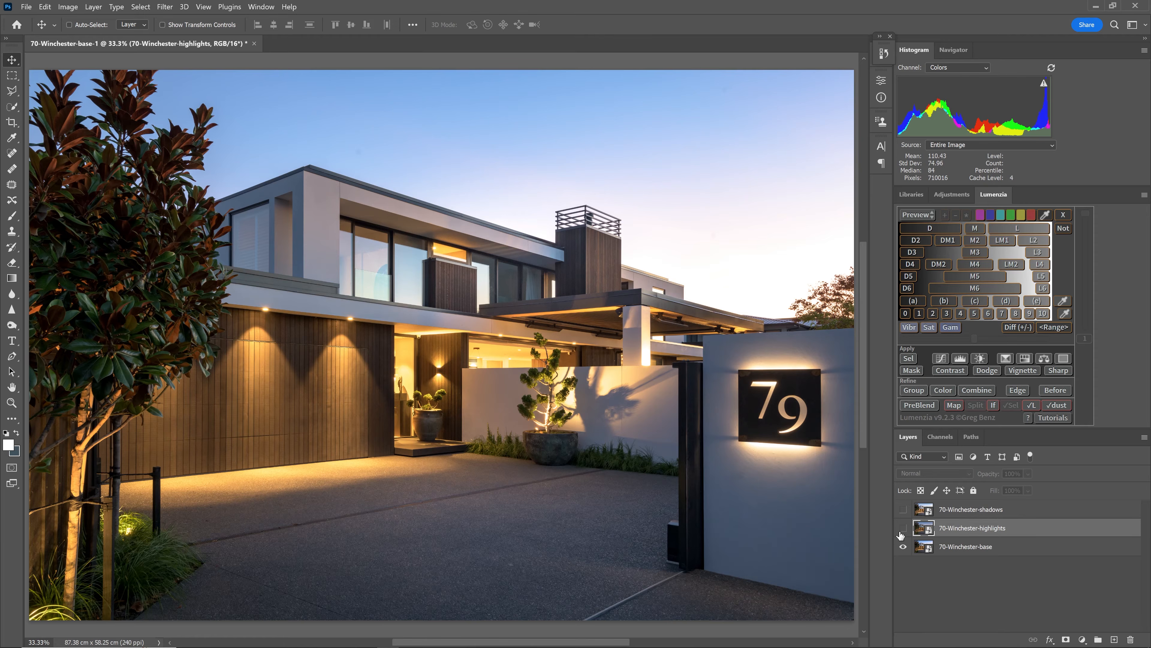
pyautogui.click(922, 550)
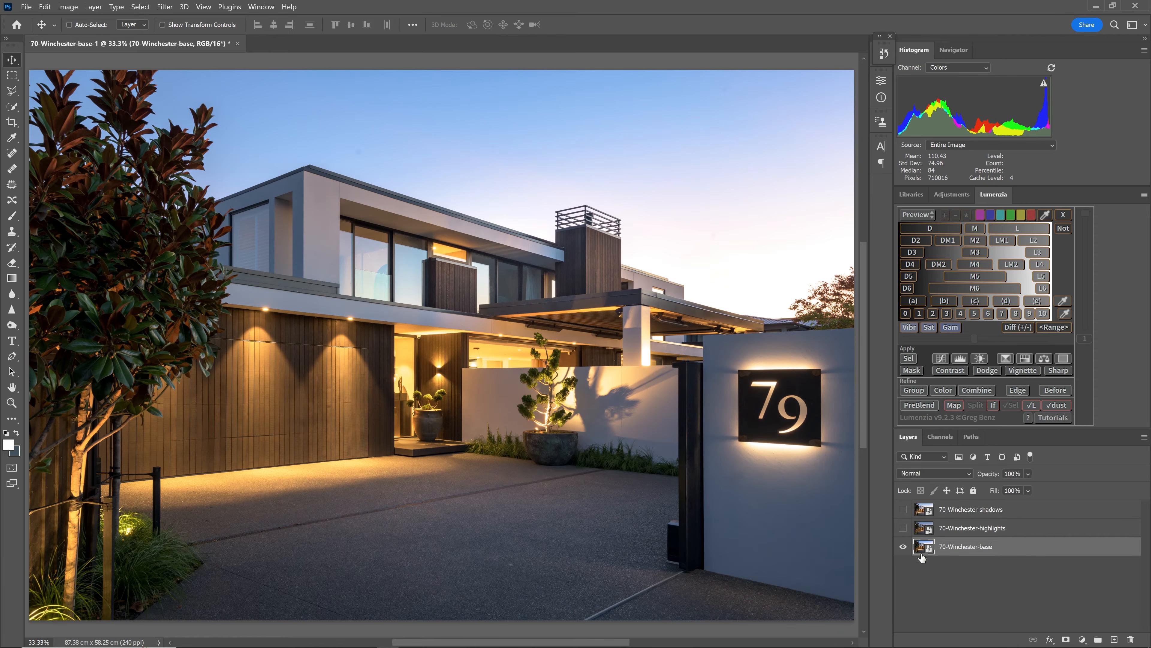
pyautogui.click(903, 528)
pyautogui.click(1037, 253)
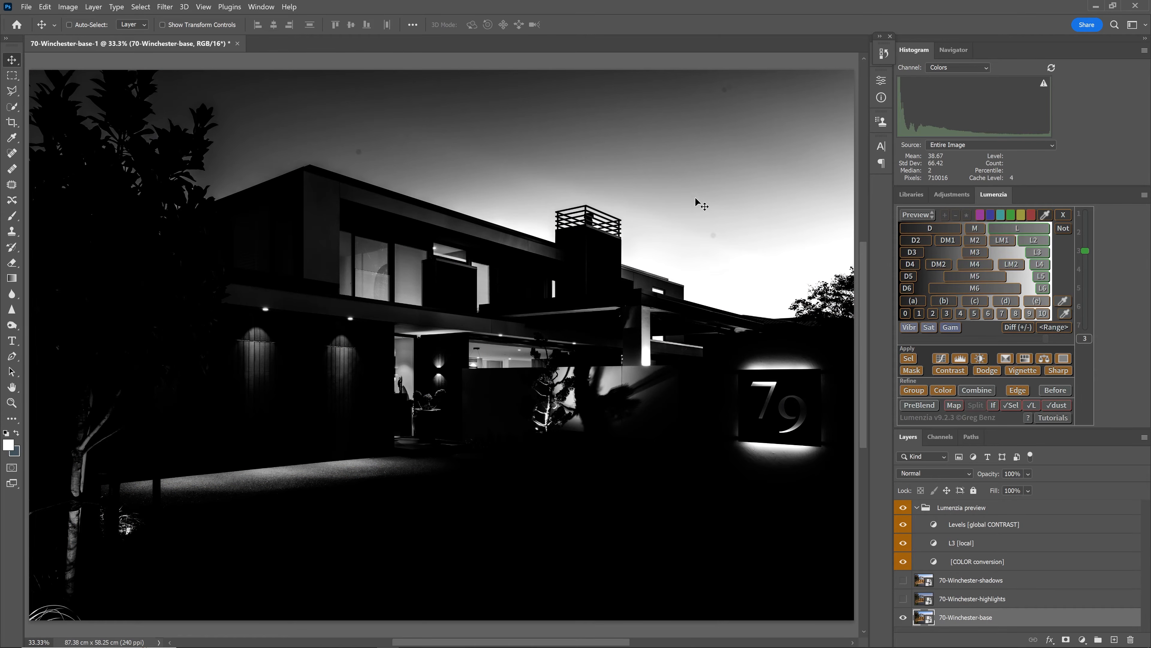
# Compare the L2 and L Lumenzia mask previews, then exit the preview back to full colour
pyautogui.click(1038, 242)
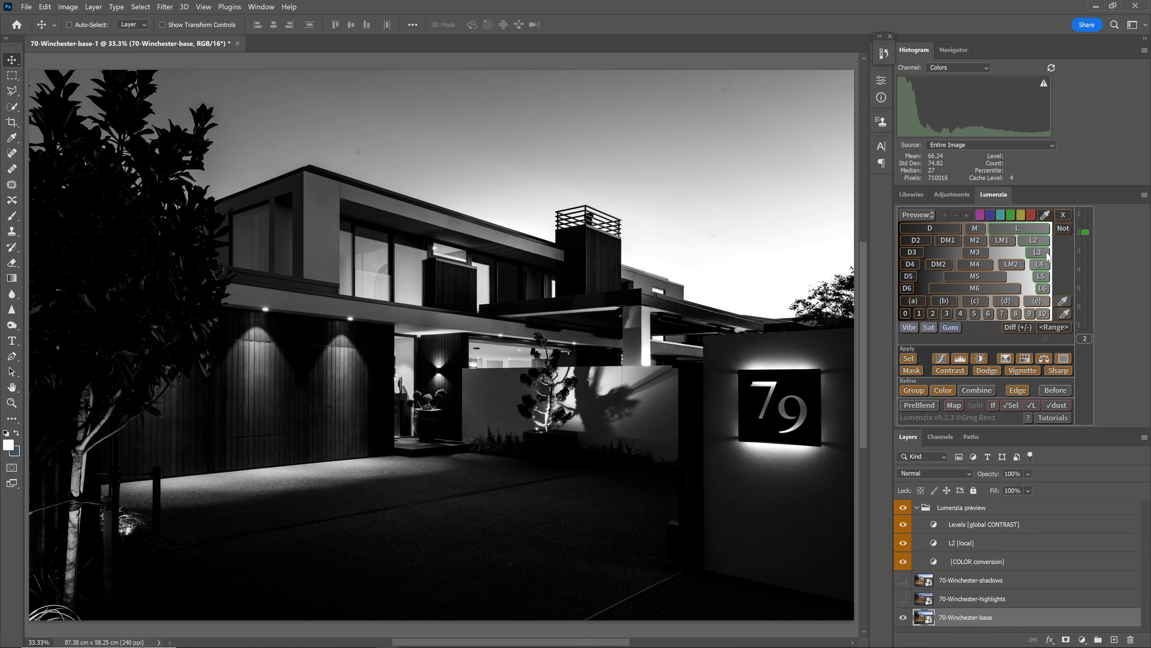
pyautogui.click(1038, 229)
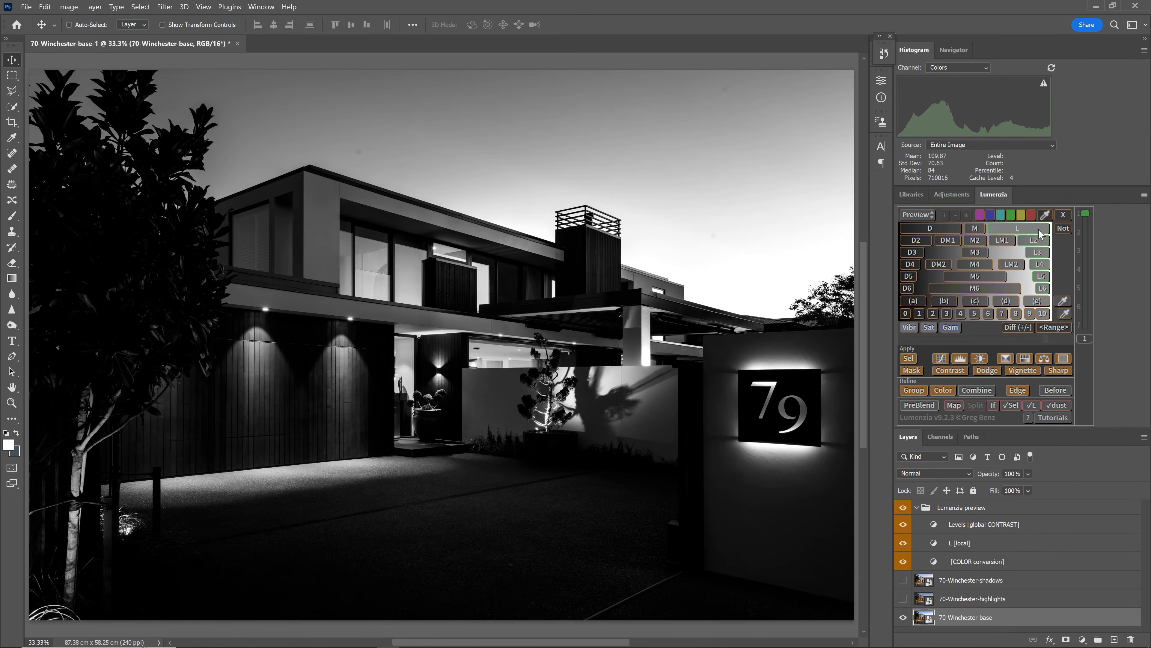
pyautogui.click(1030, 240)
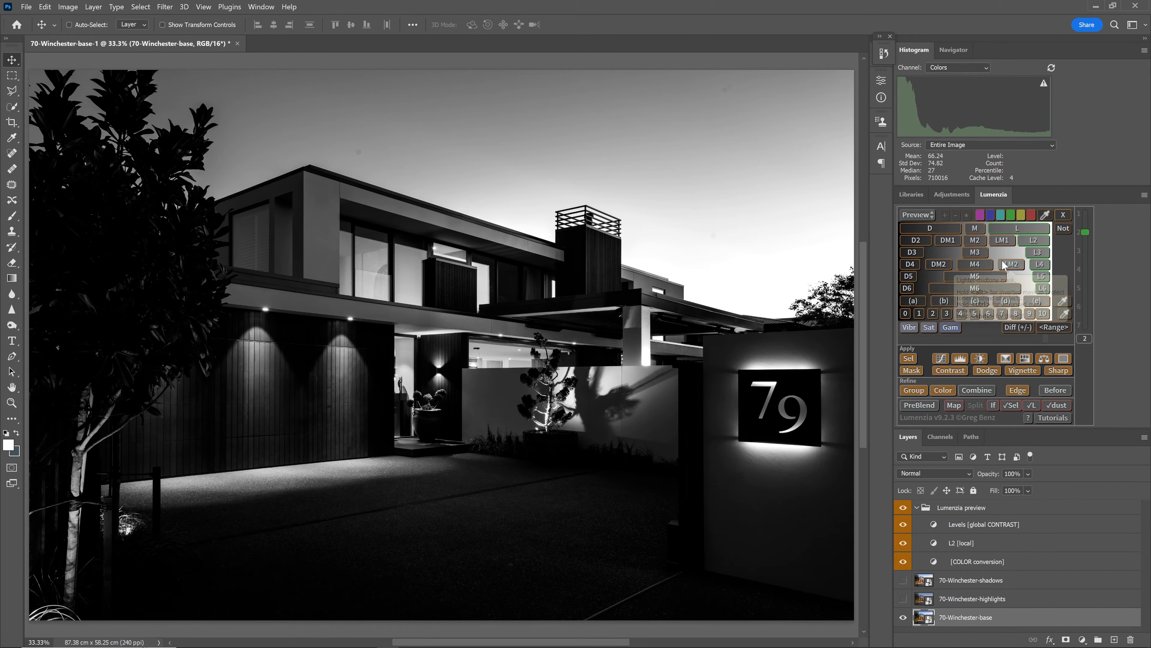
pyautogui.click(1030, 228)
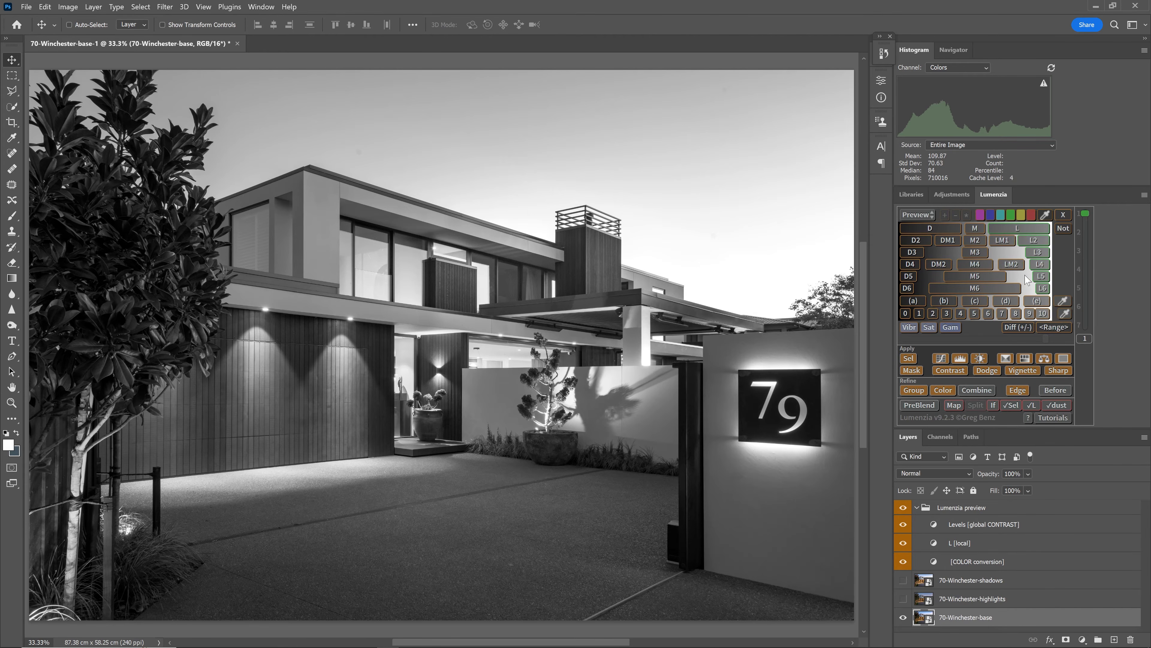
pyautogui.click(1063, 214)
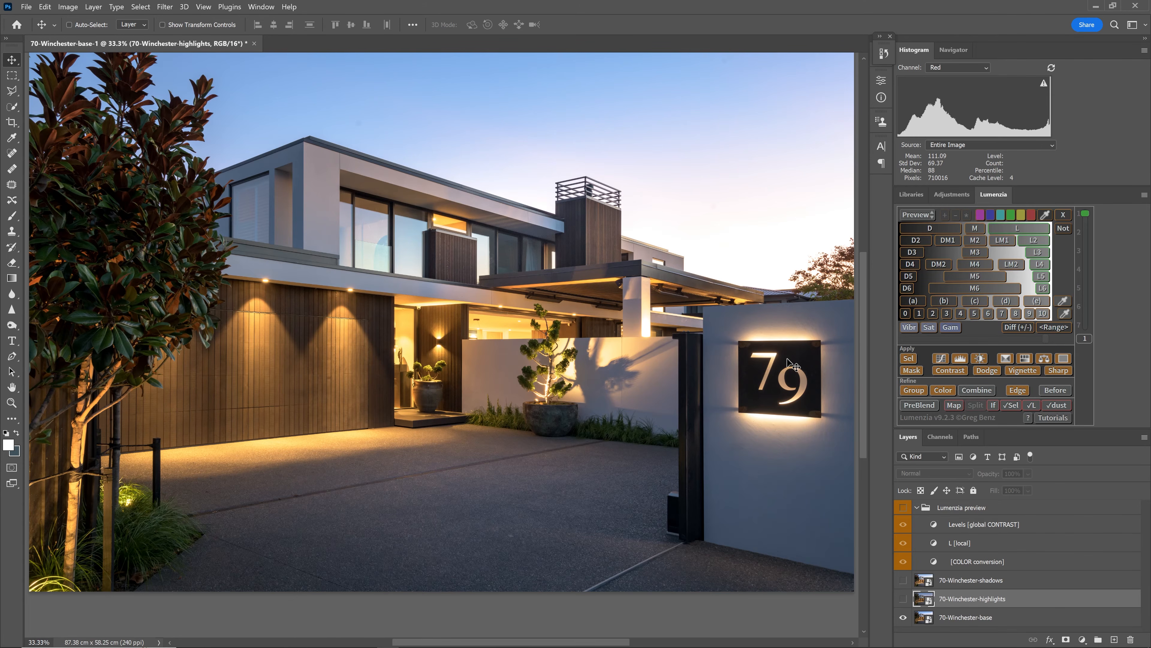
# Inspect the red channel, then show the highlights layer and the Lumenzia preview group
pyautogui.click(970, 507)
pyautogui.click(945, 435)
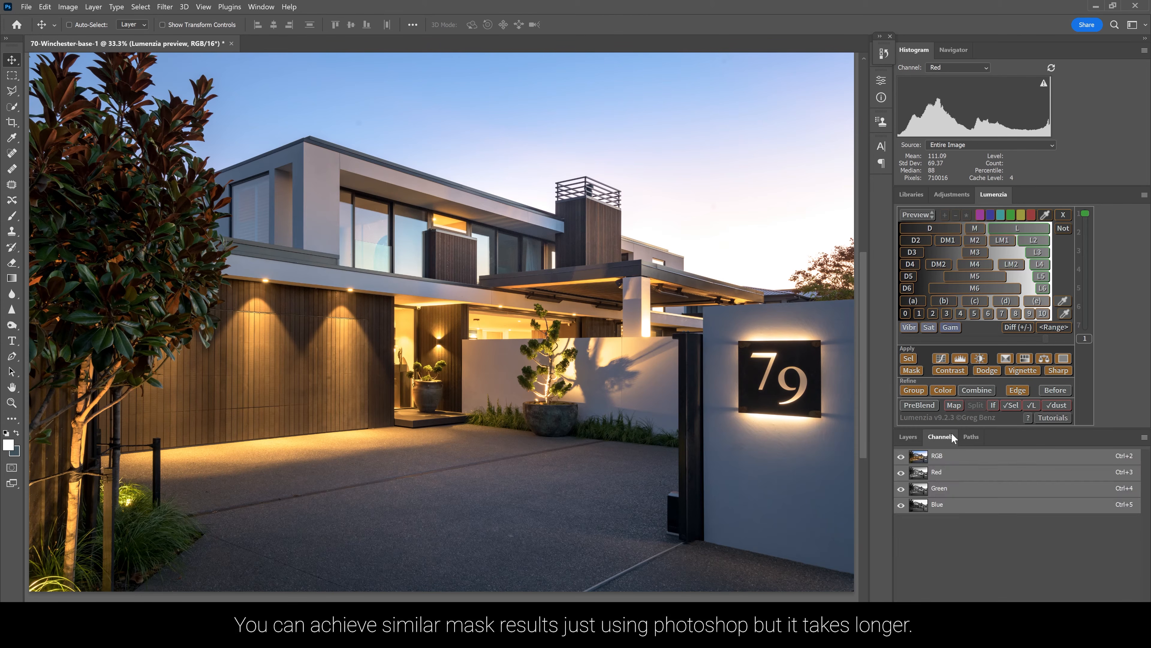
pyautogui.click(939, 475)
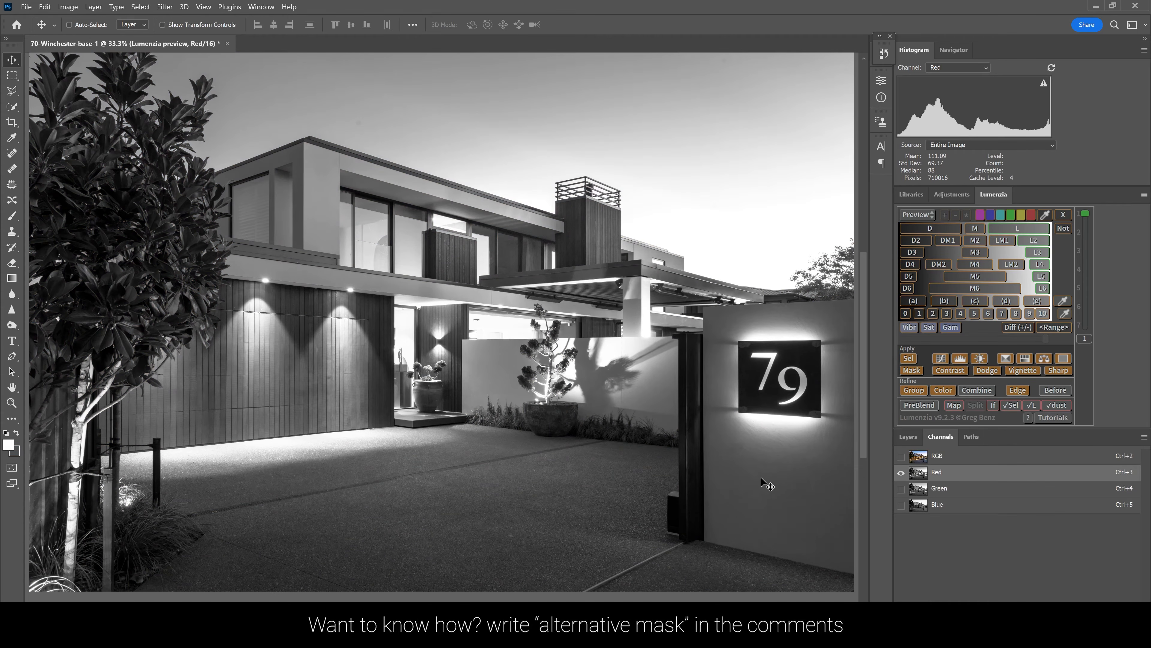
pyautogui.click(907, 436)
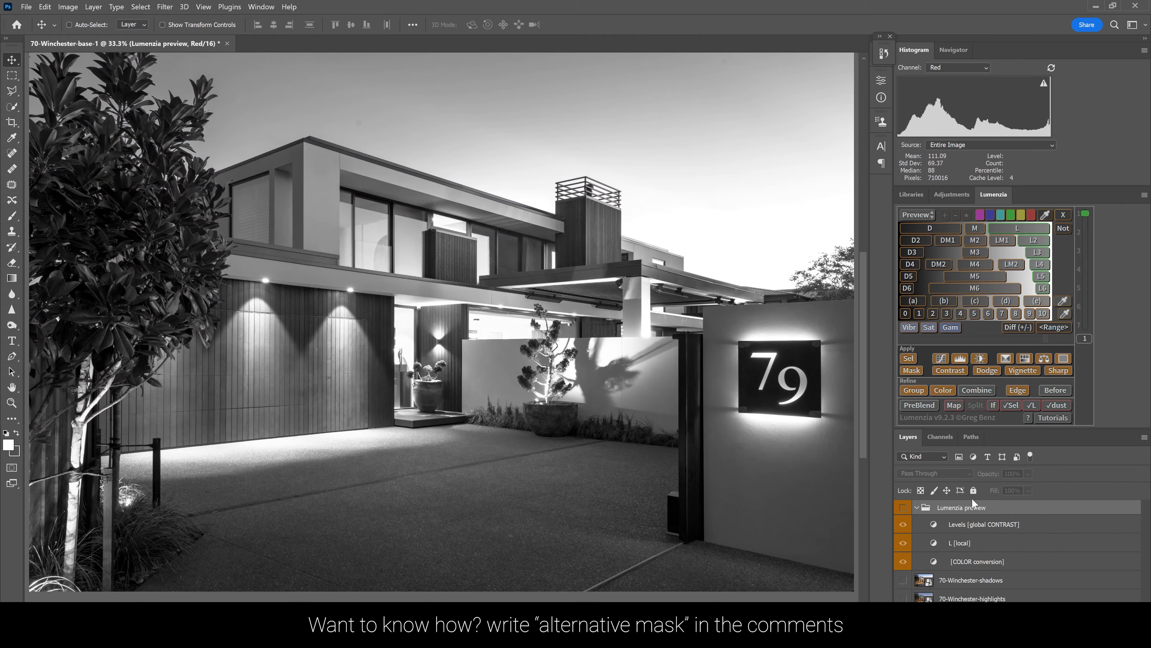
pyautogui.click(982, 598)
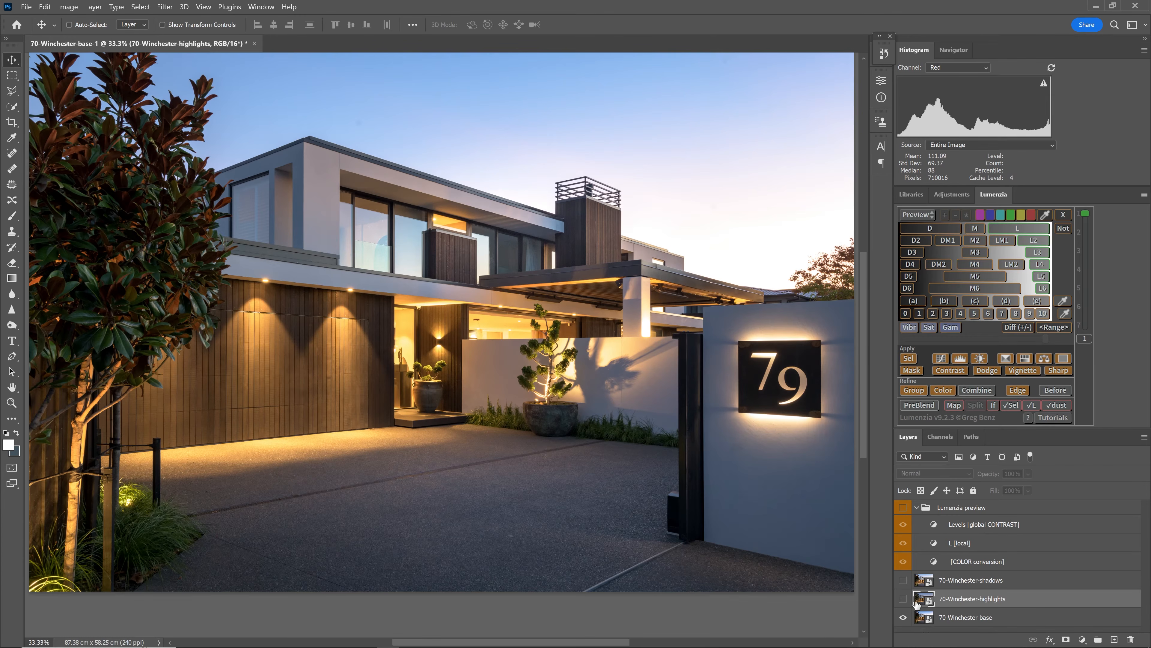
pyautogui.click(904, 599)
pyautogui.click(938, 508)
pyautogui.click(903, 507)
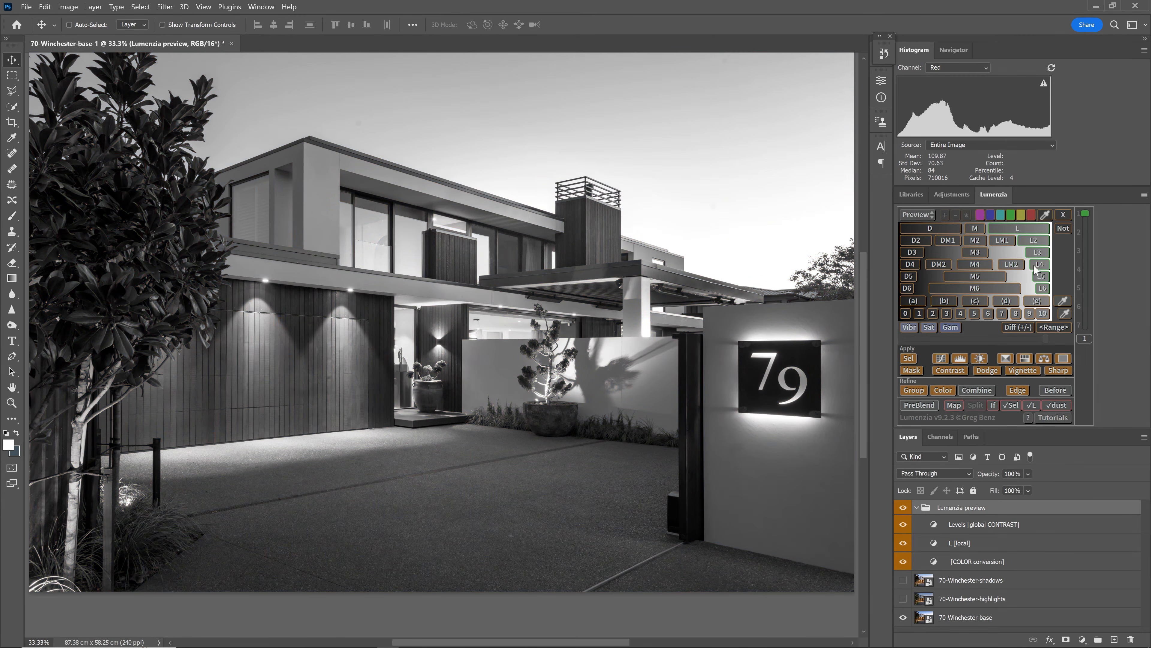
# Preview the L2 mask eased to 1.75, then the narrower L4 and L6 masks
pyautogui.click(1035, 244)
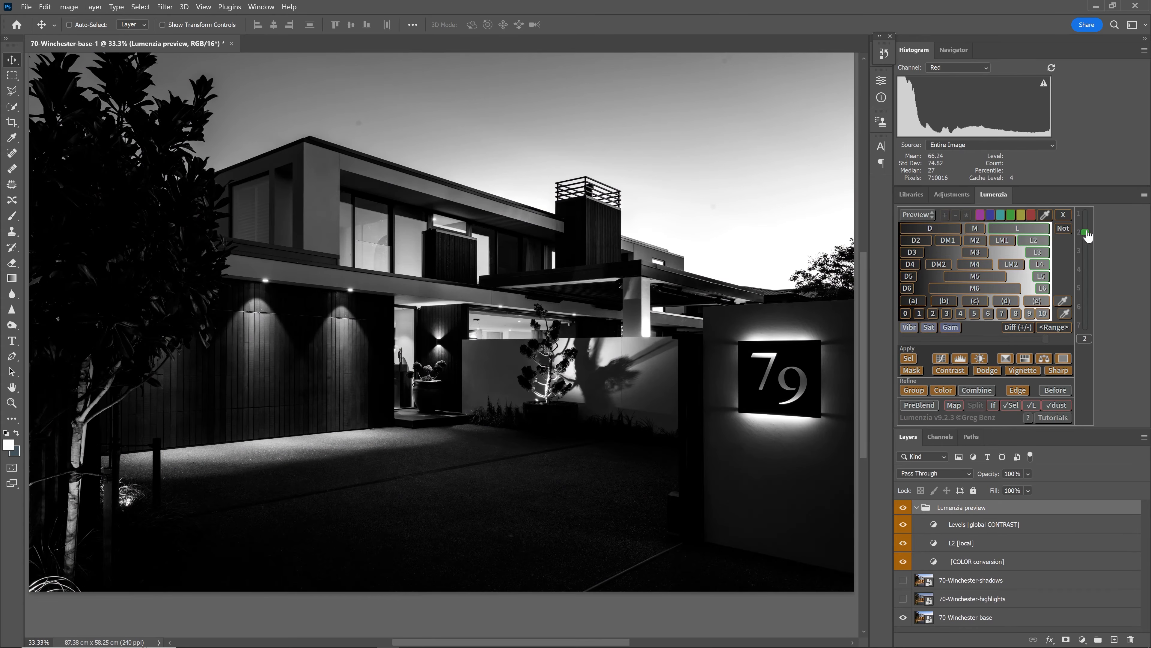
pyautogui.moveTo(1086, 235); pyautogui.dragTo(1086, 230)
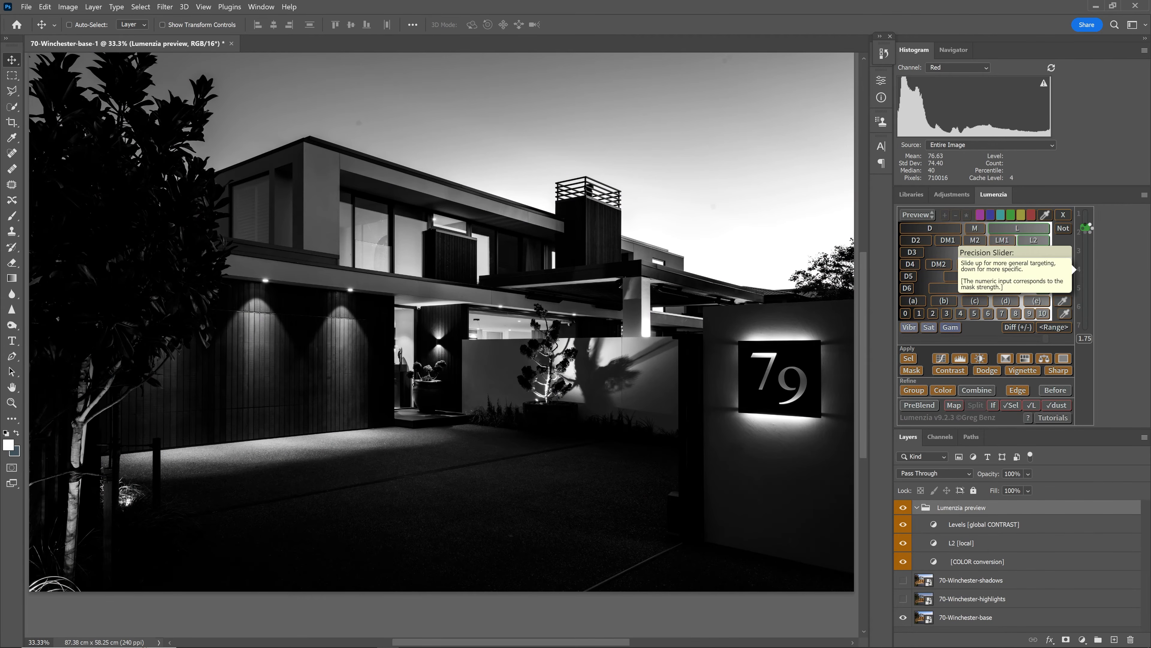
pyautogui.click(1041, 265)
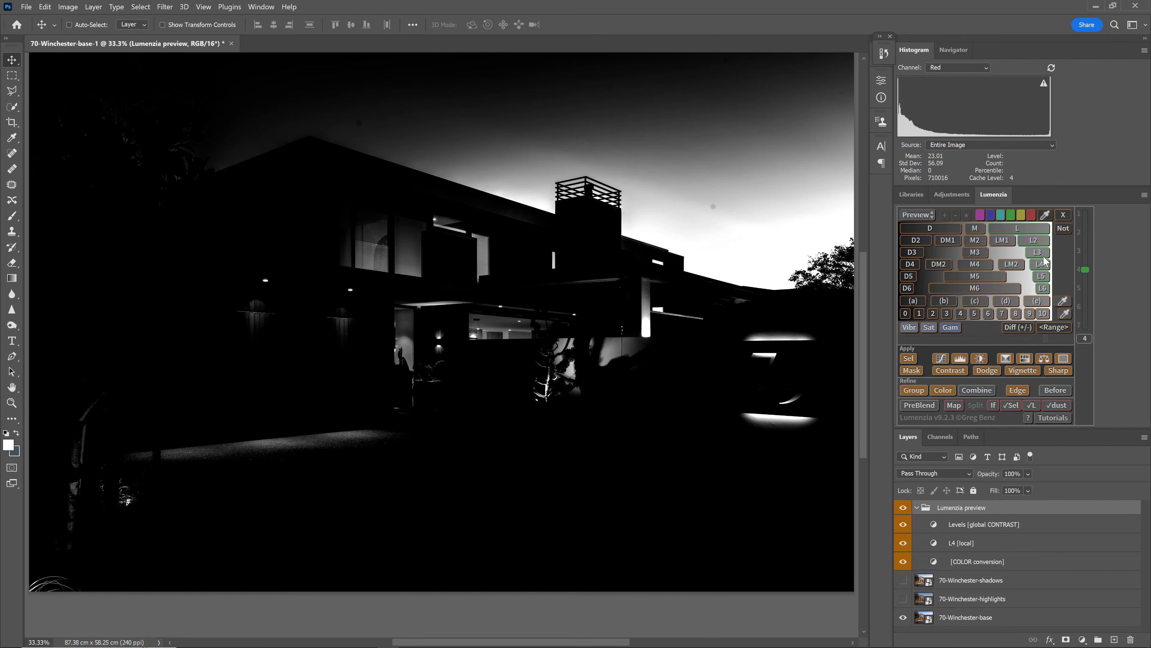
pyautogui.click(1043, 288)
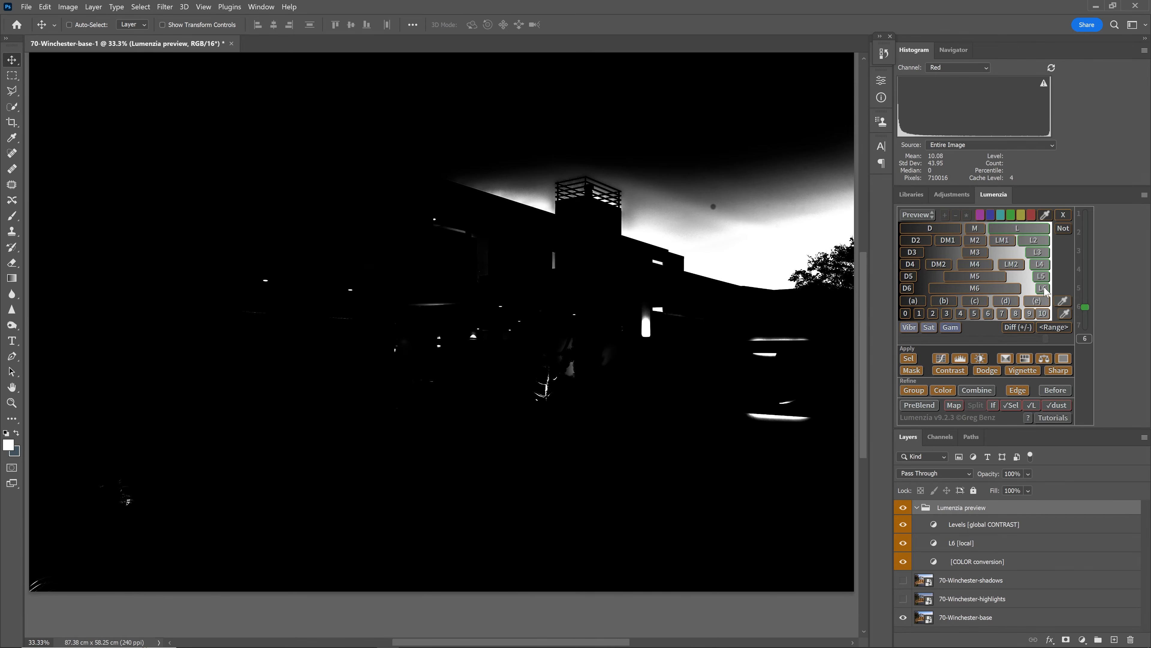
# Settle on a lights mask loosened from L2 to 1.5 and target the 70-Winchester-highlights layer
pyautogui.click(1017, 228)
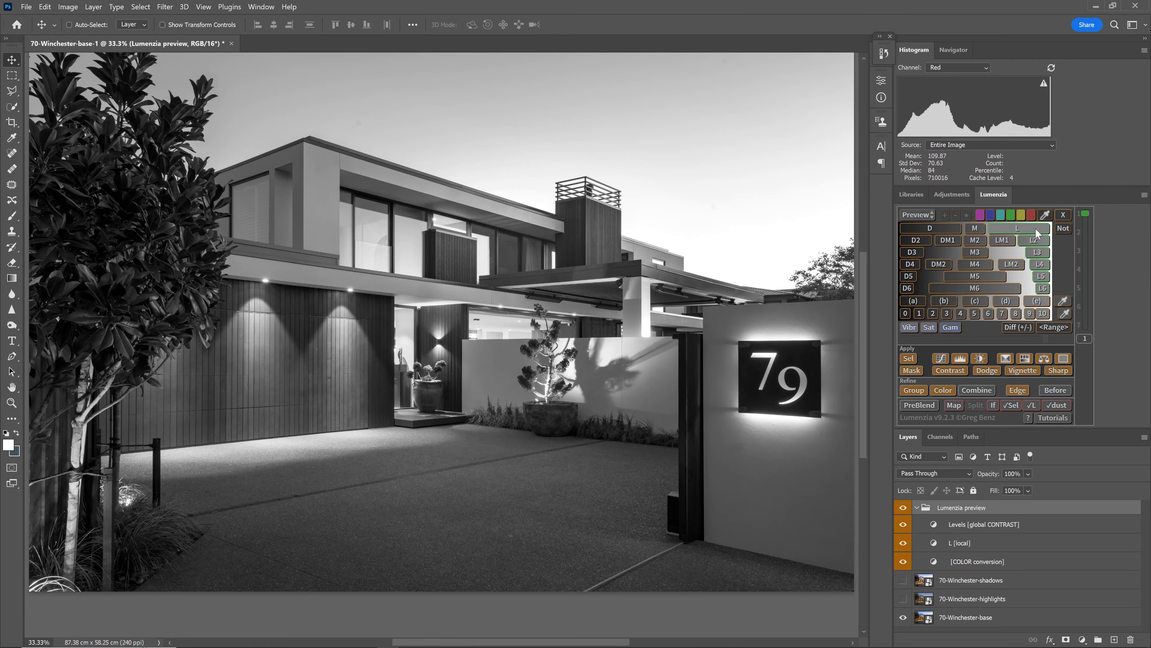
pyautogui.click(1038, 241)
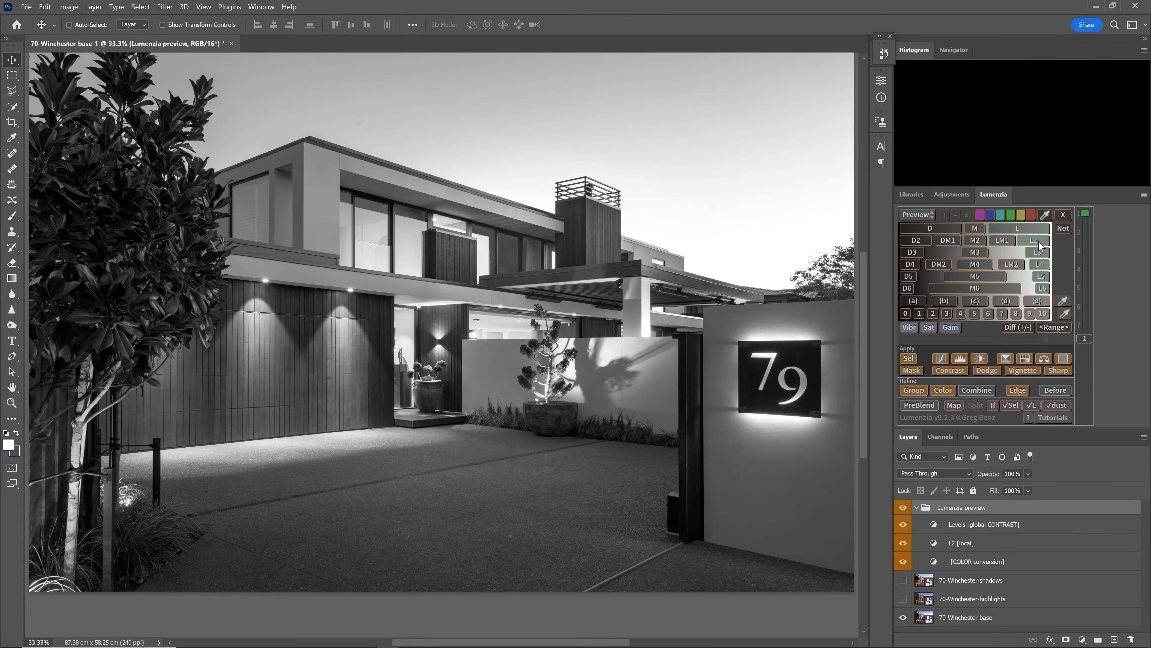
pyautogui.moveTo(1086, 232); pyautogui.dragTo(1086, 227)
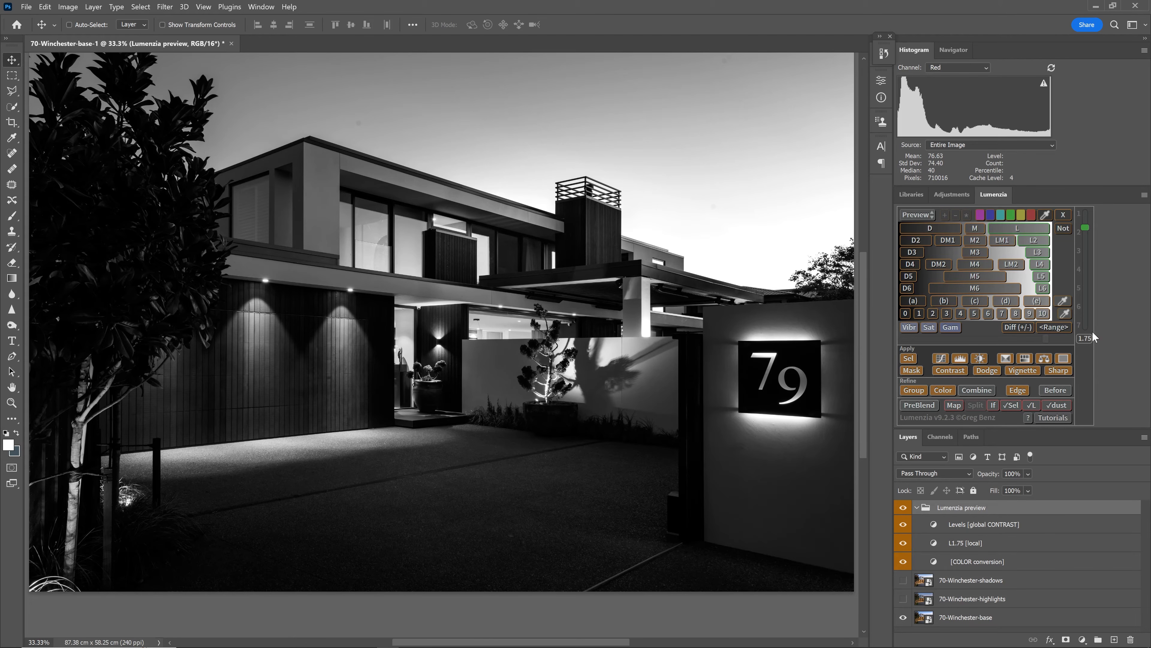
pyautogui.moveTo(1085, 227); pyautogui.dragTo(1086, 223)
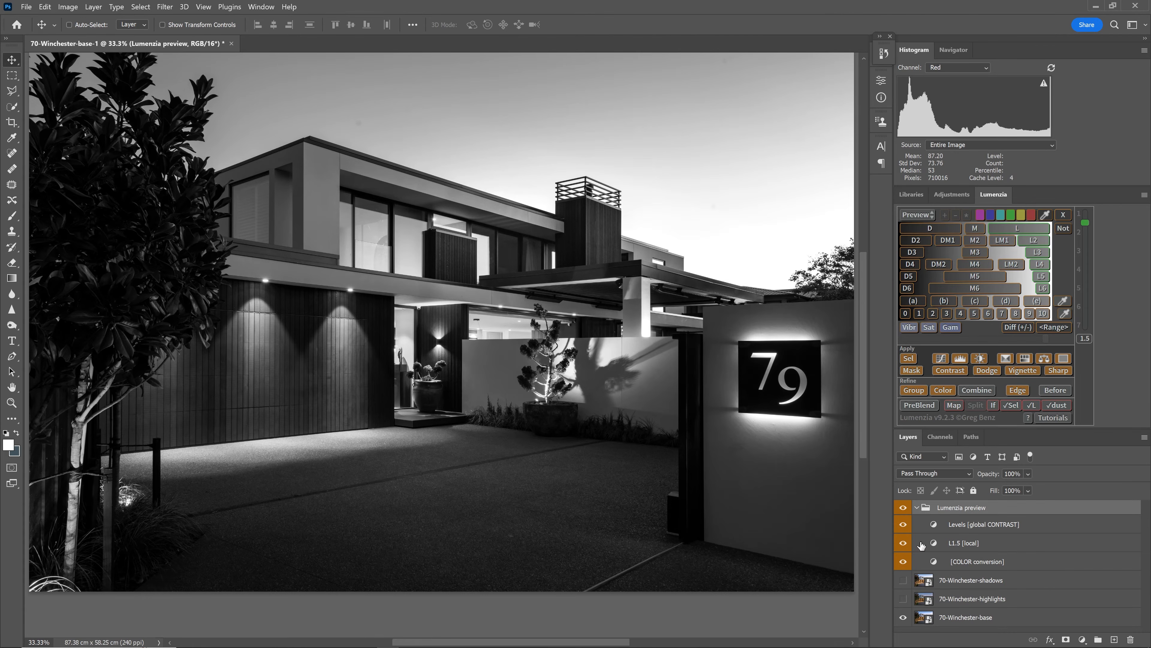
pyautogui.click(966, 600)
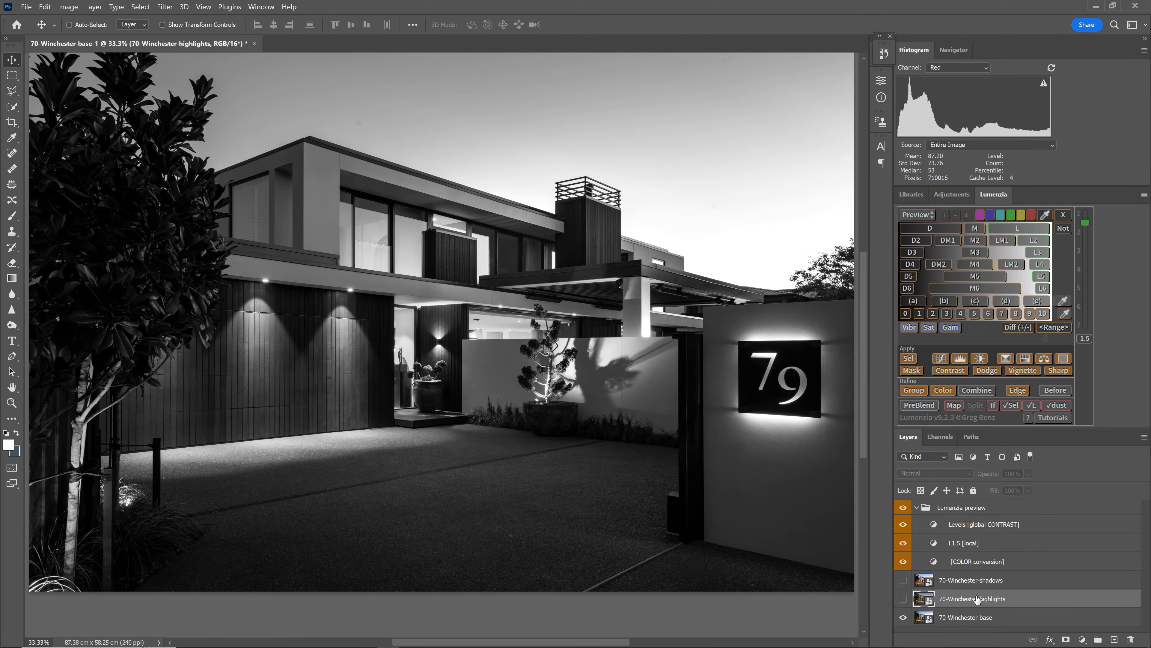
# Apply the L1.5 mask to the highlights layer, toggling it off and on to compare, leaving it visible
pyautogui.click(916, 370)
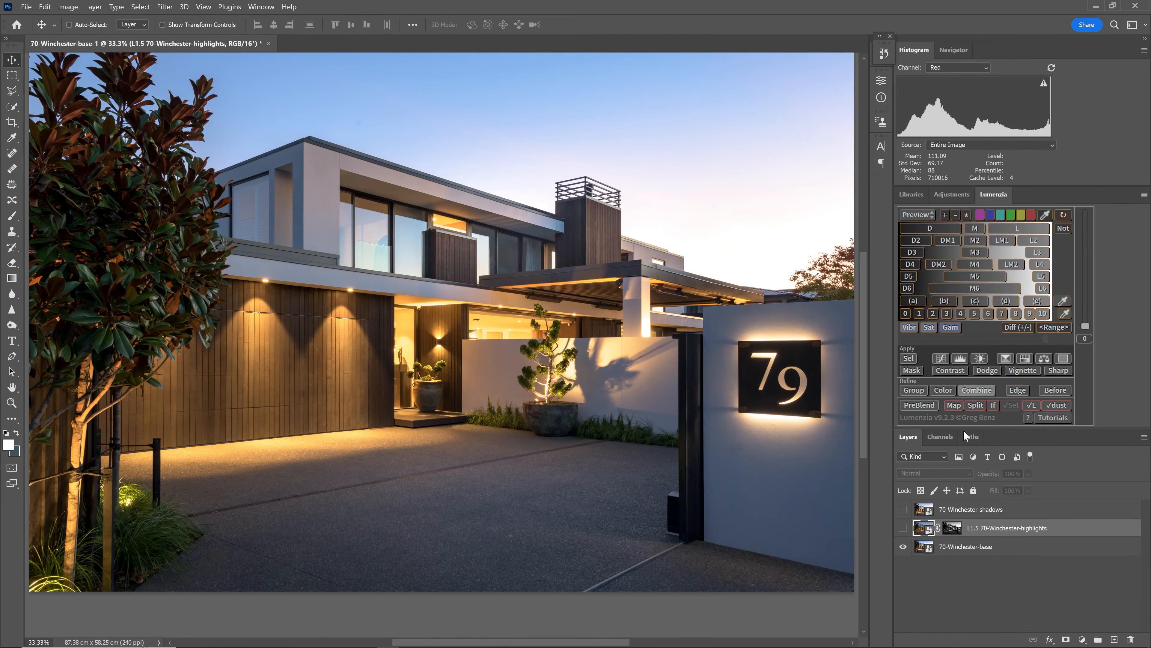
pyautogui.click(902, 529)
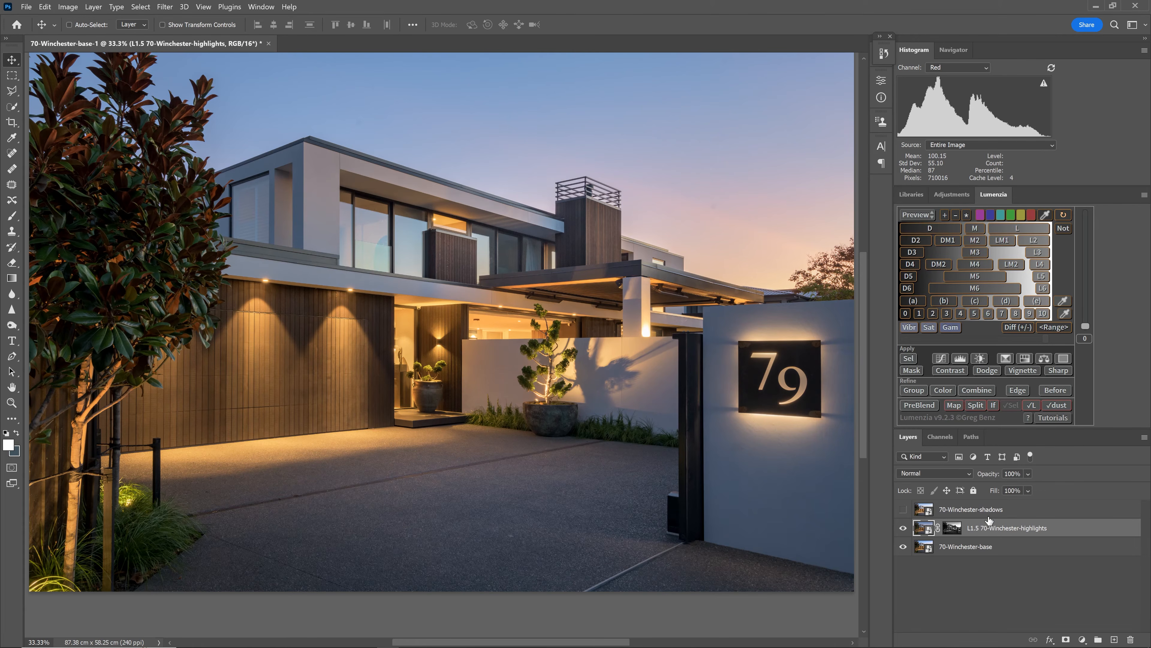
pyautogui.click(903, 528)
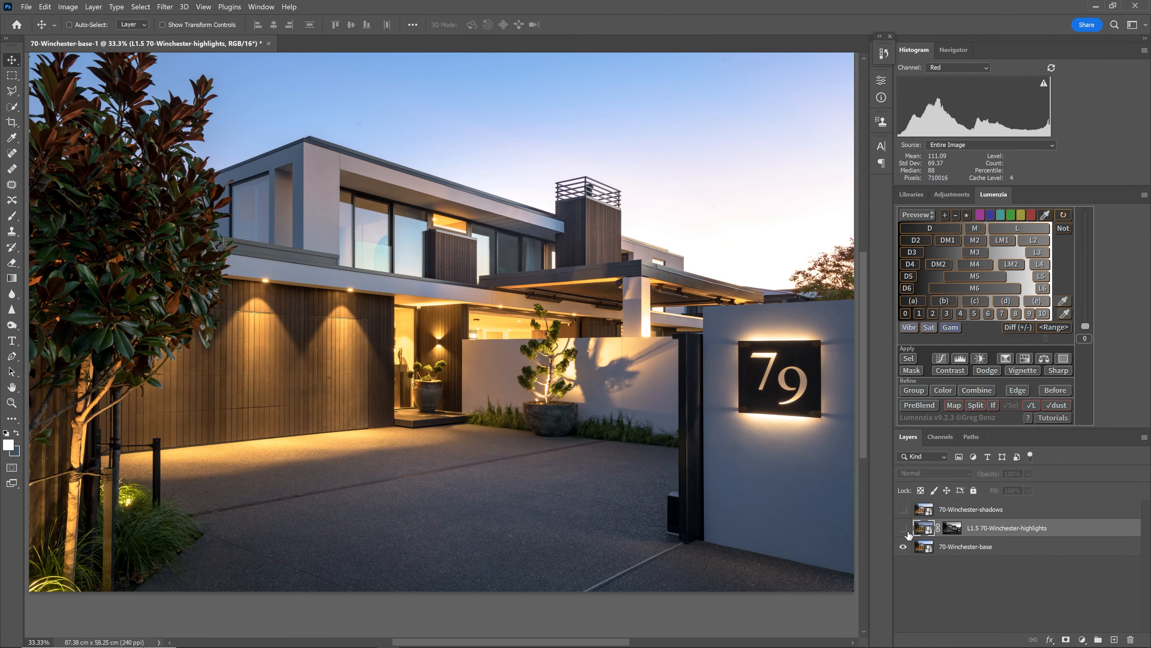
pyautogui.click(904, 529)
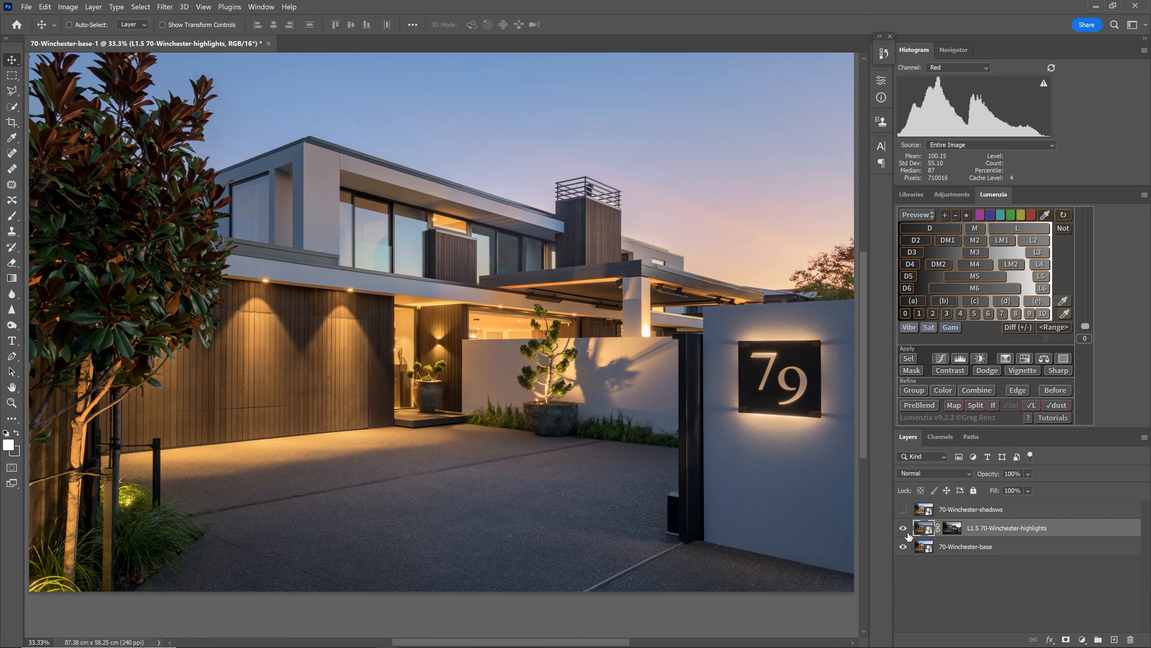
pyautogui.click(905, 529)
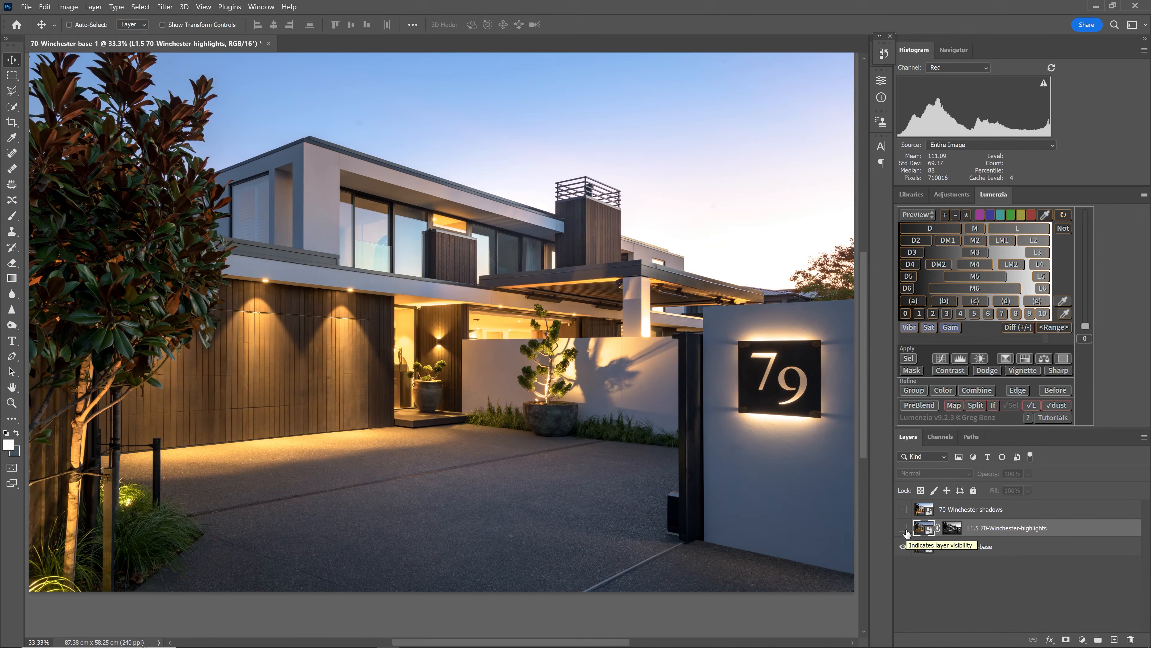
pyautogui.click(904, 529)
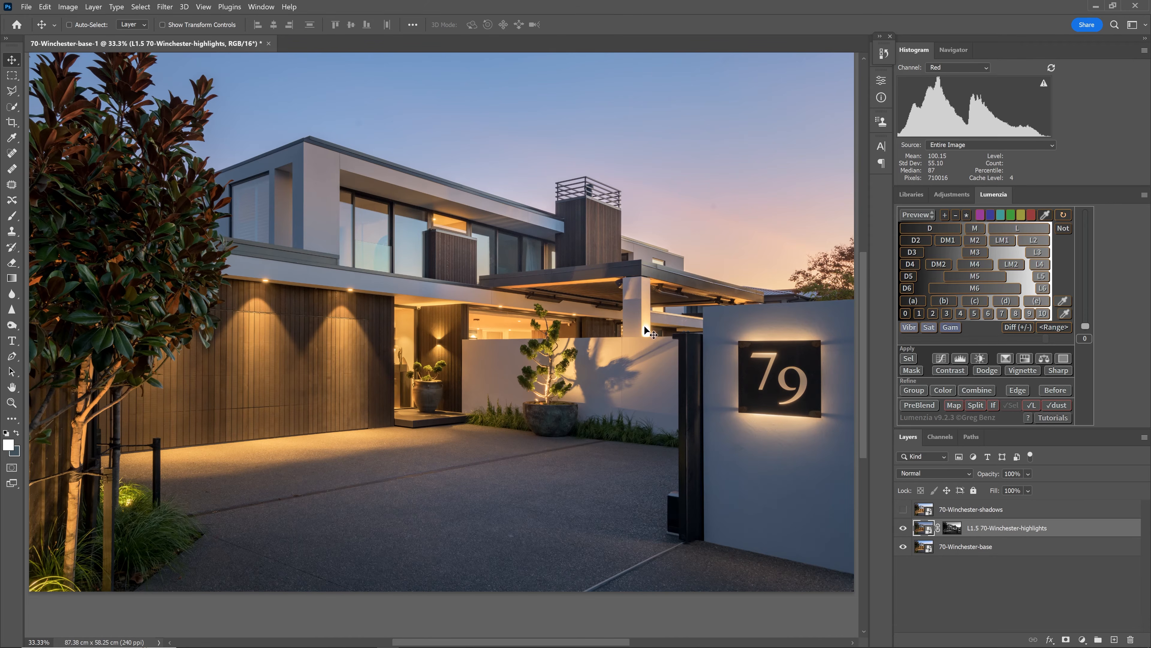
pyautogui.click(903, 509)
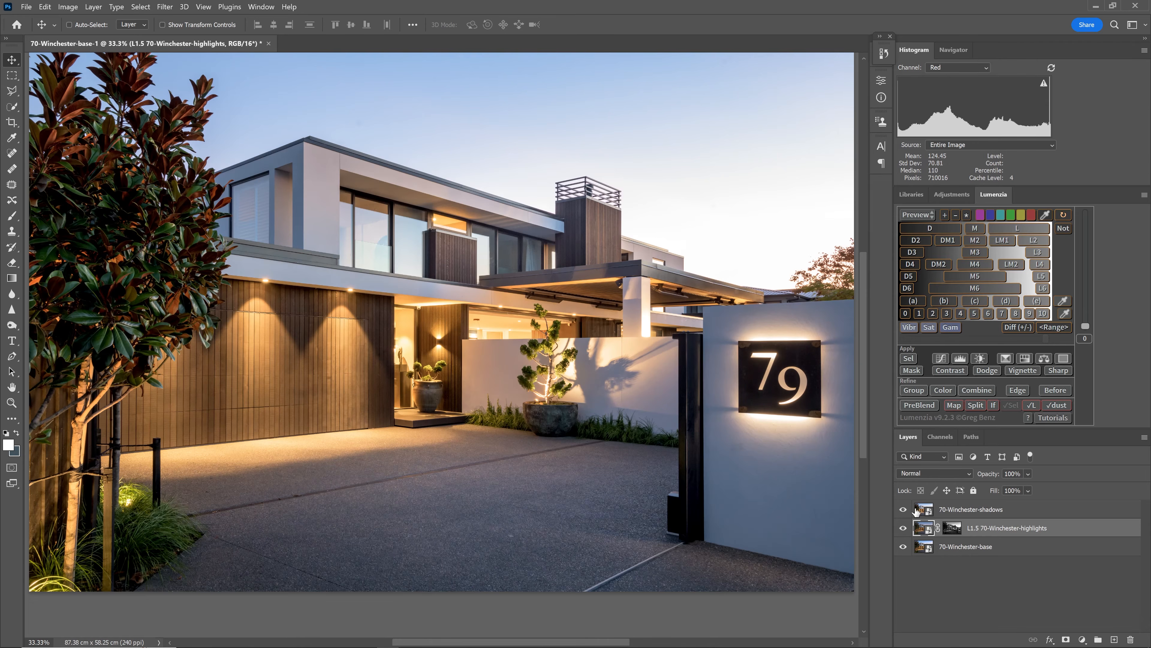
pyautogui.click(952, 512)
pyautogui.click(903, 510)
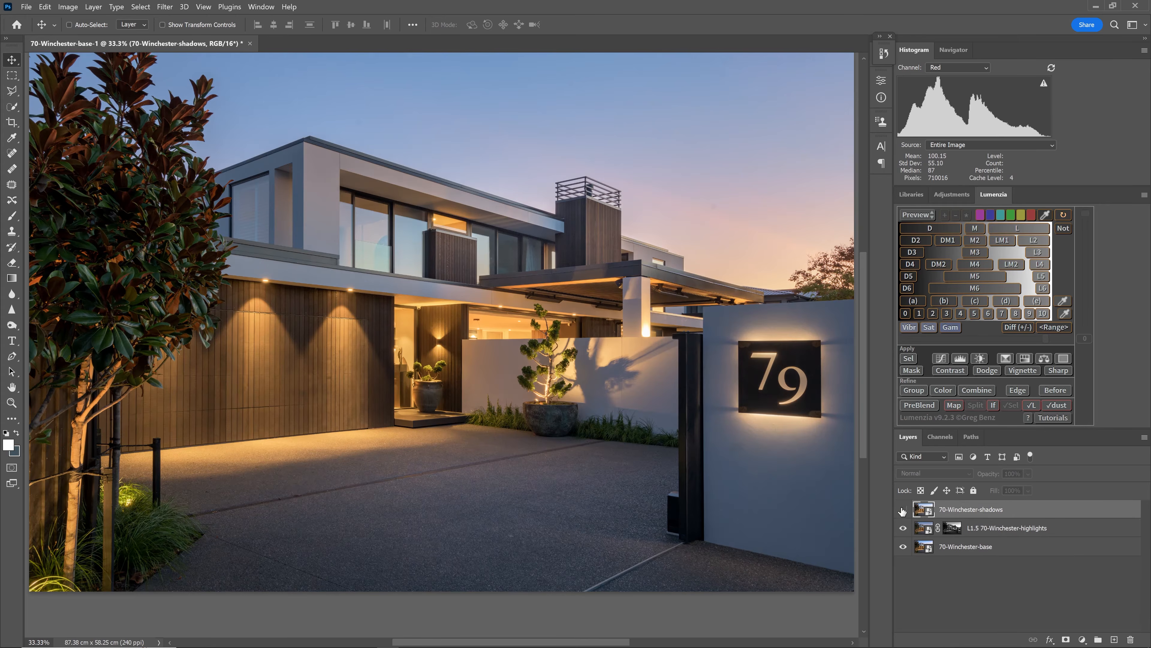
pyautogui.click(903, 510)
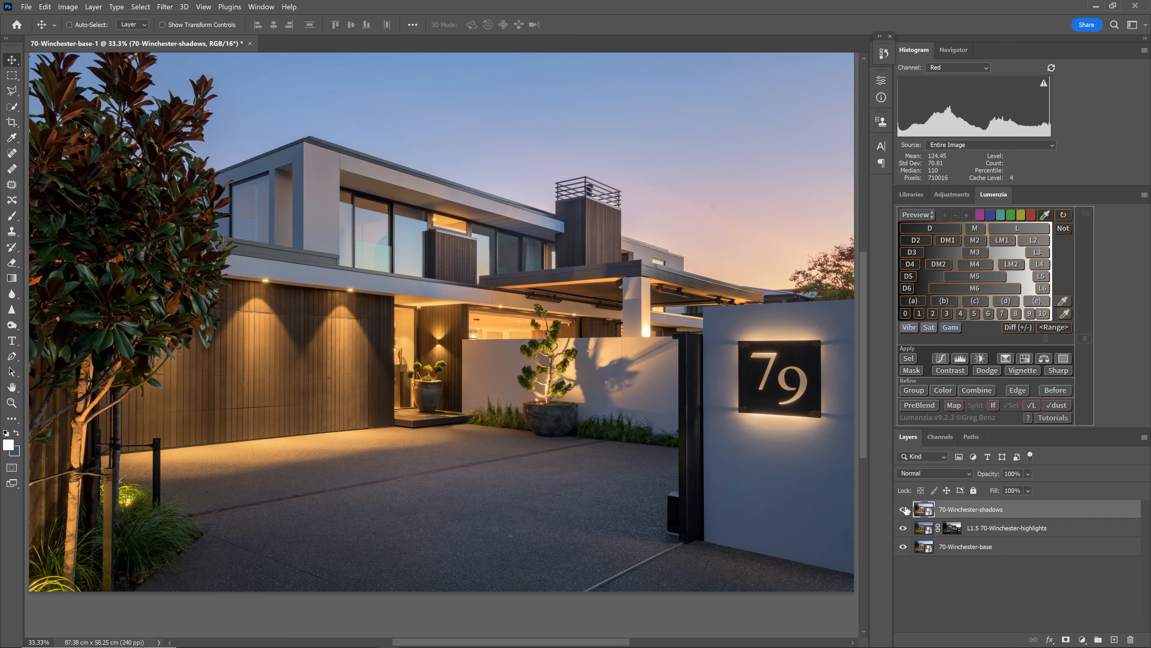
pyautogui.click(903, 509)
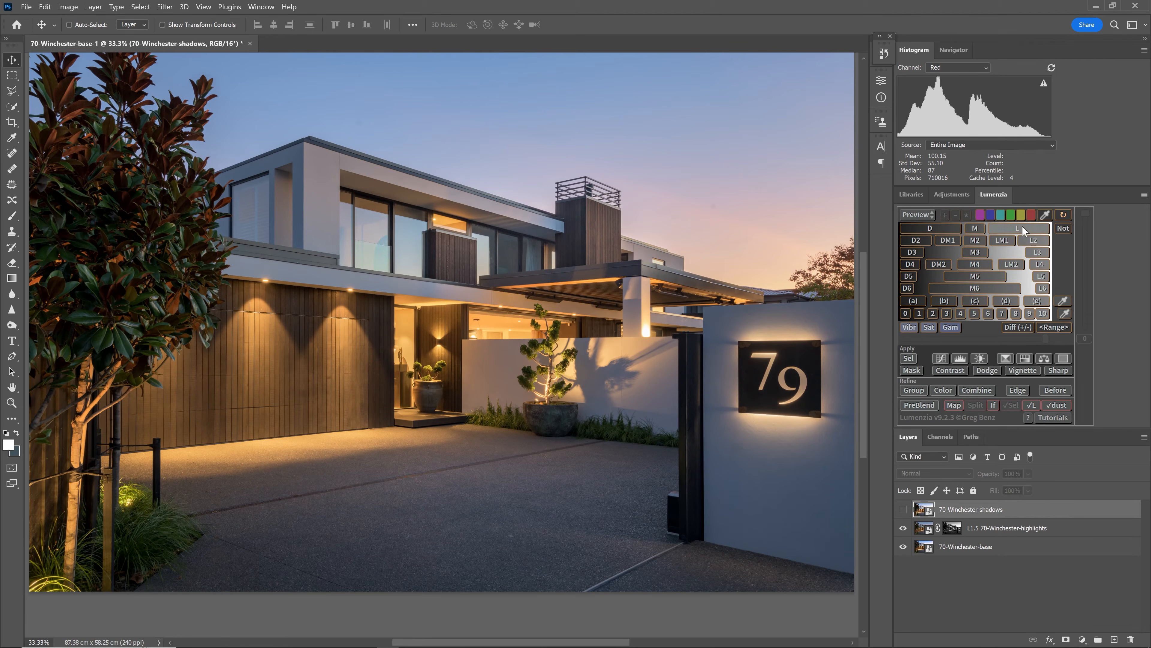
pyautogui.click(936, 228)
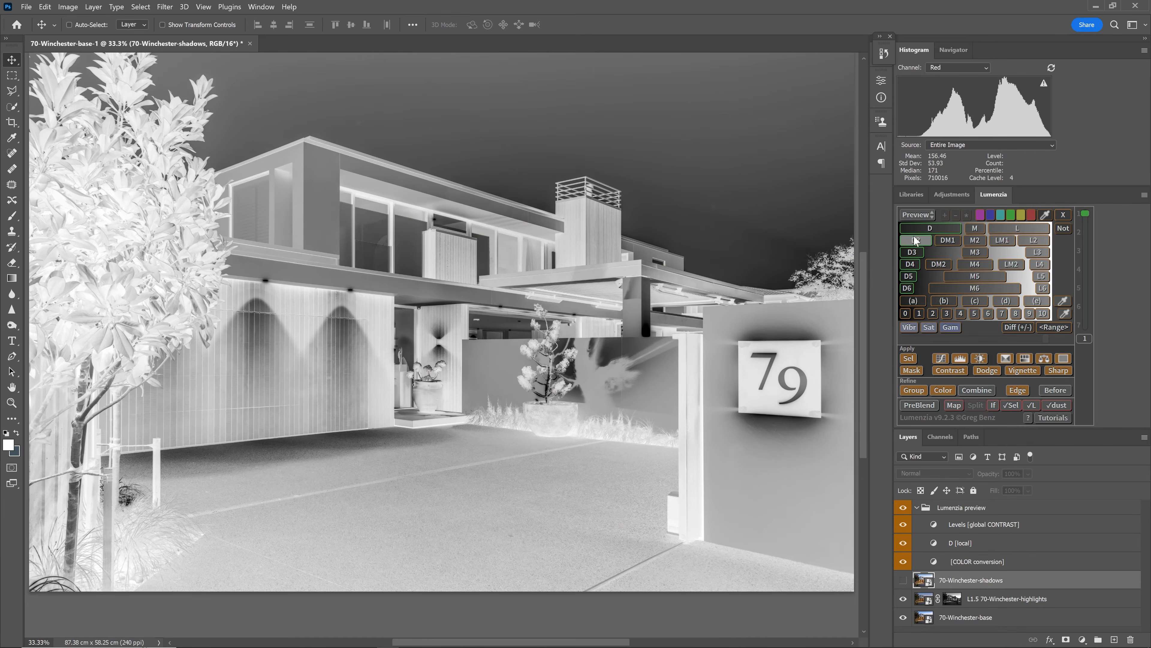
# Compare D, D2, D3 and D5 previews, loosen D3 to 2.5, and mask the shadows layer
pyautogui.click(916, 239)
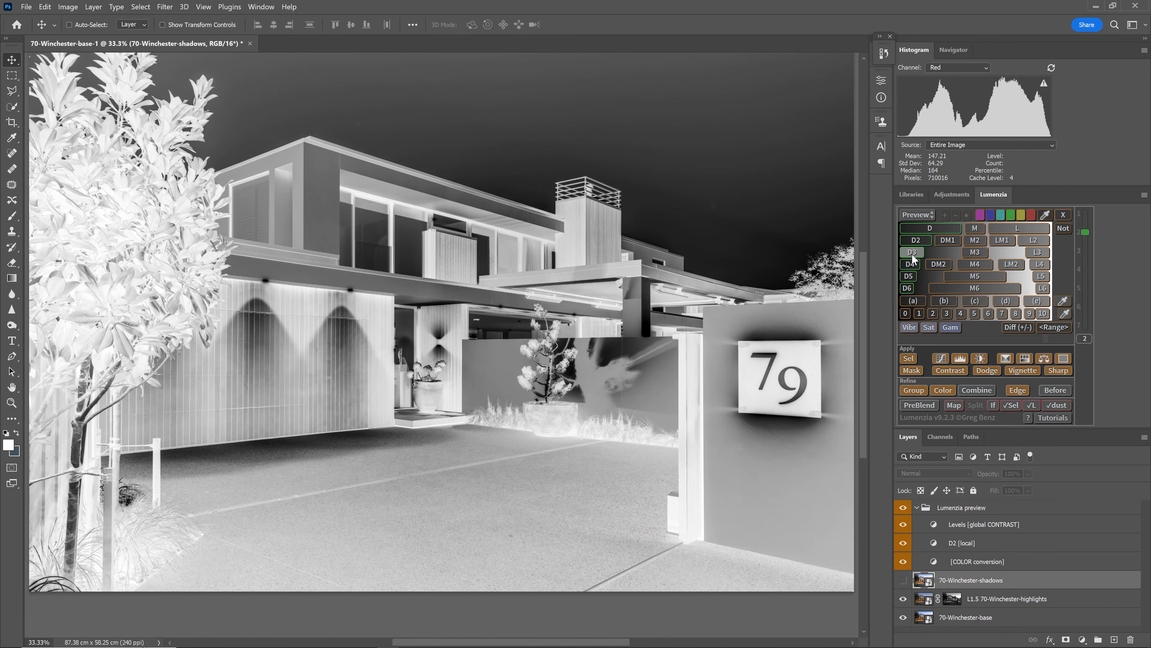
pyautogui.click(912, 252)
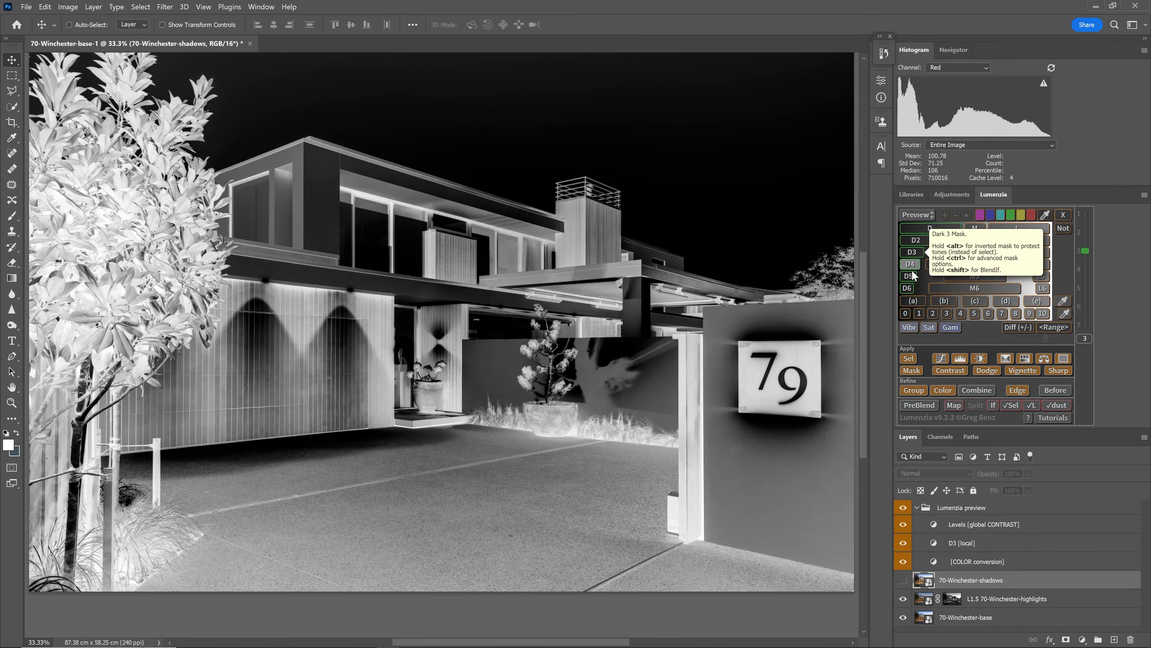
pyautogui.click(912, 273)
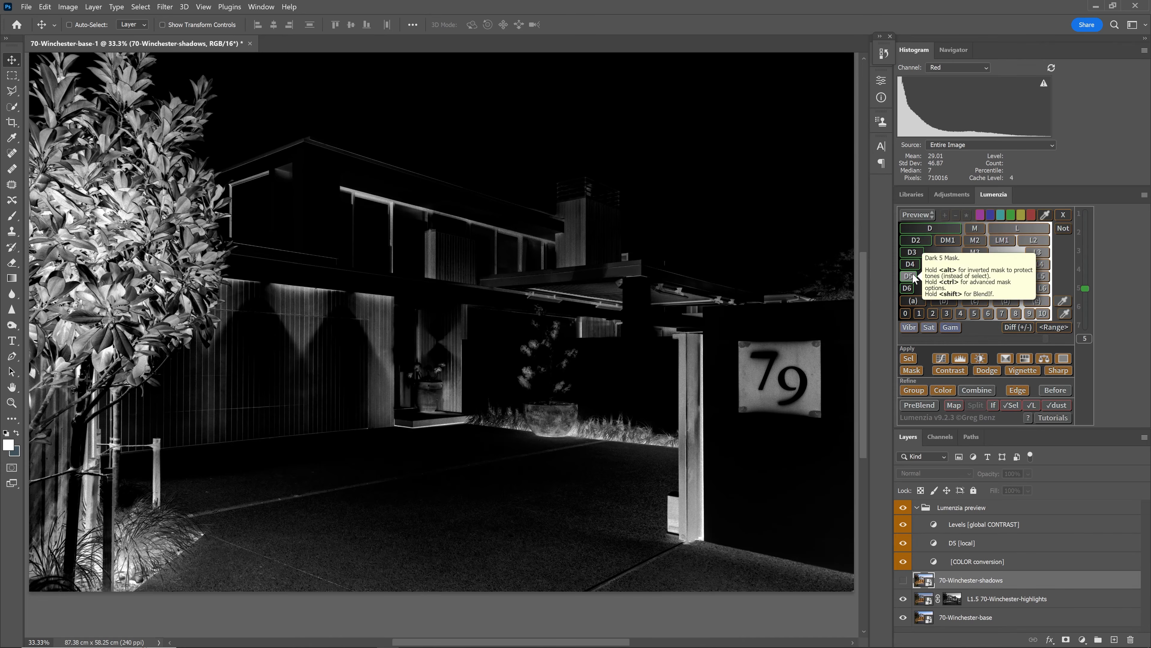
pyautogui.click(912, 253)
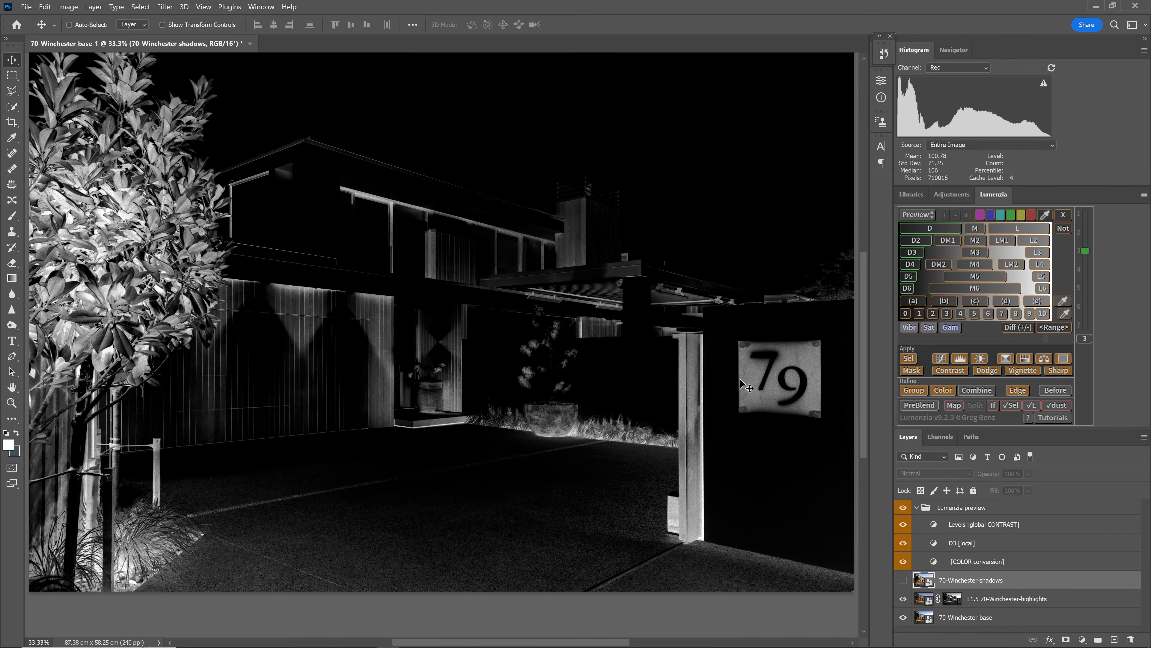
pyautogui.click(909, 231)
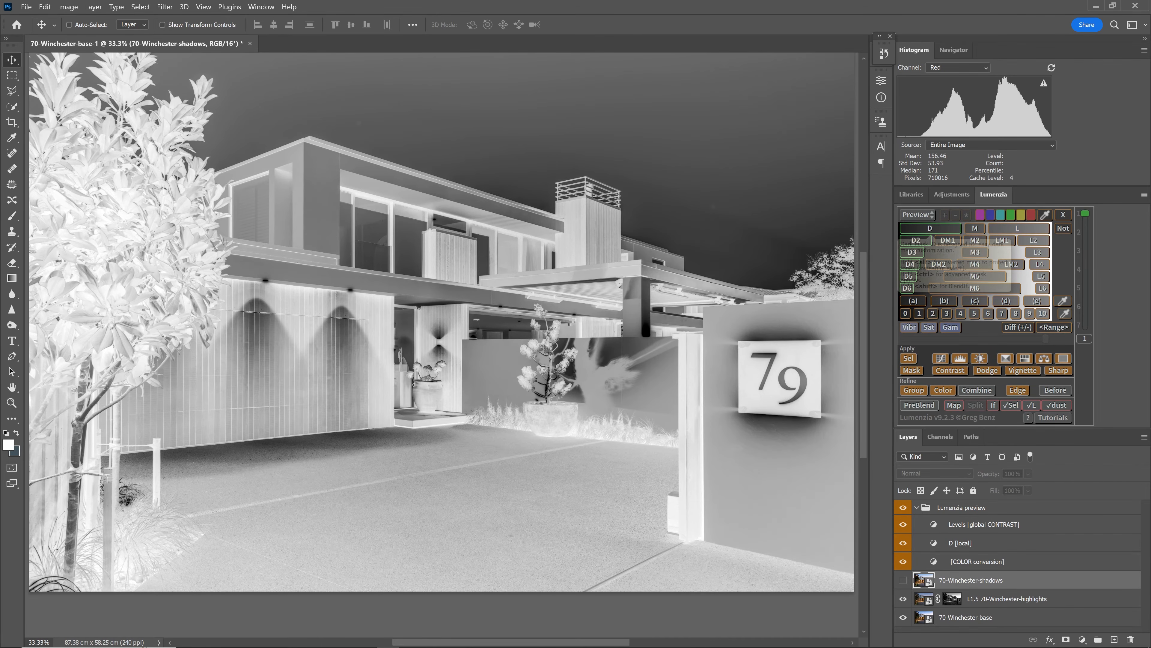
pyautogui.click(914, 242)
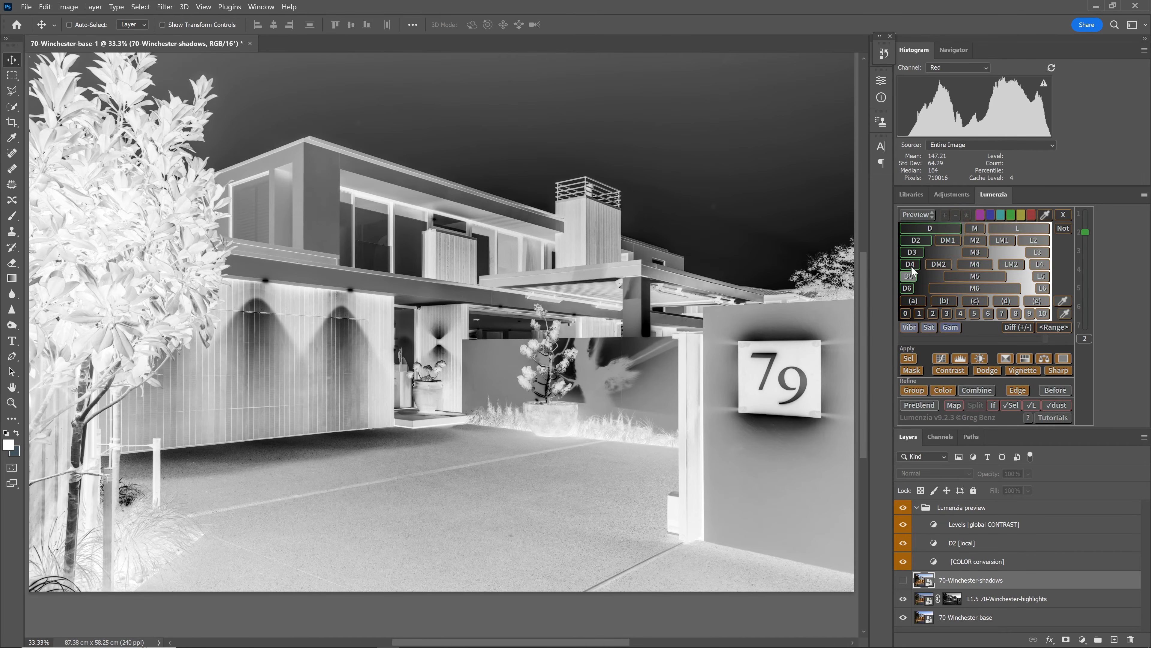
pyautogui.click(918, 251)
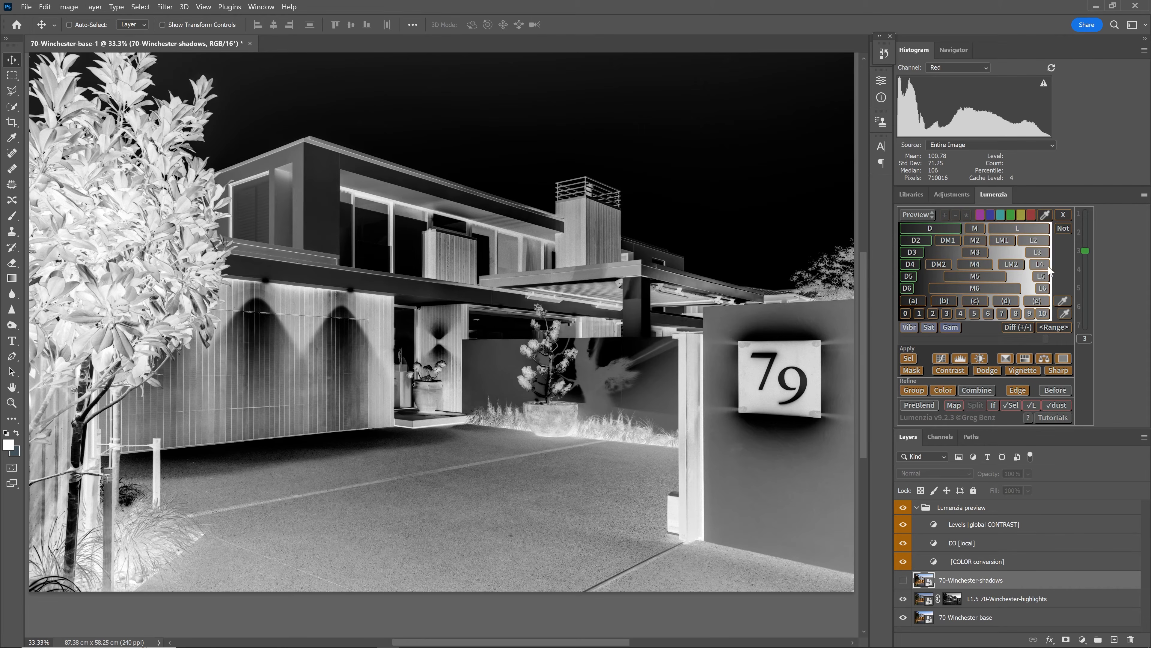
pyautogui.moveTo(1086, 253); pyautogui.dragTo(1088, 244)
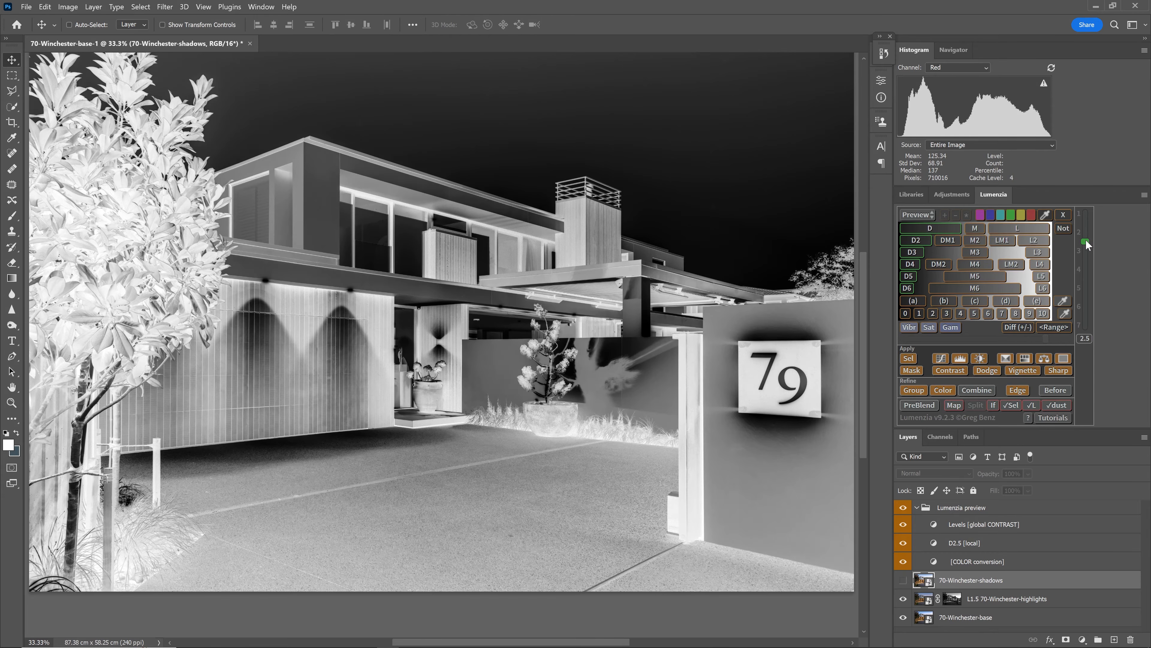
pyautogui.click(915, 370)
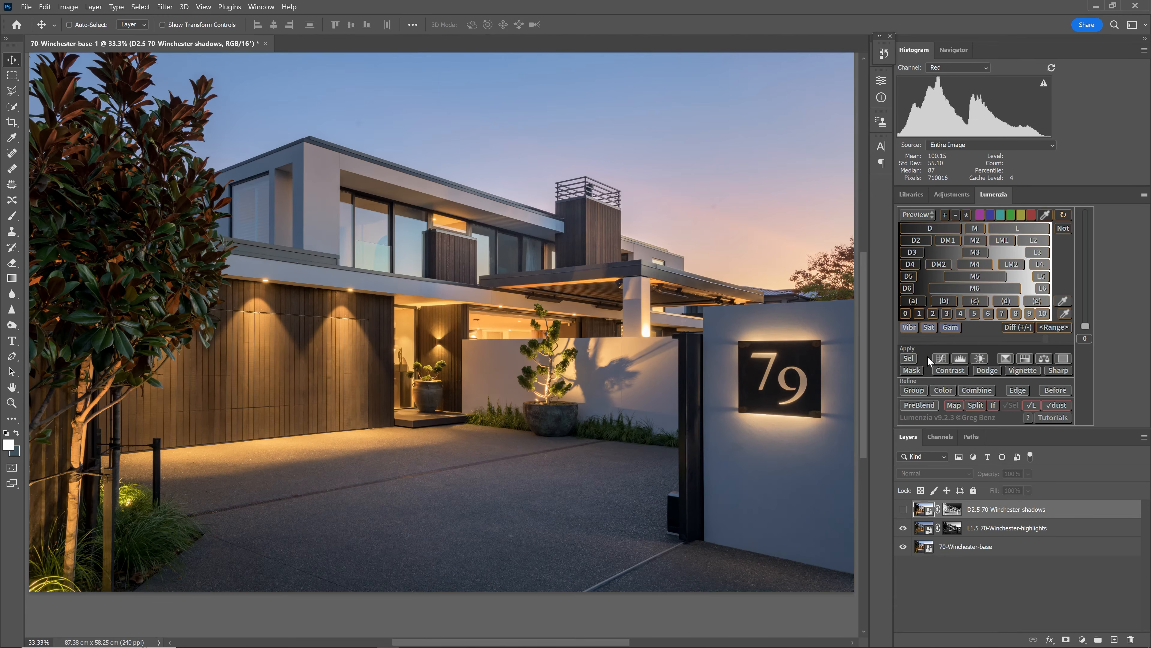
pyautogui.click(903, 509)
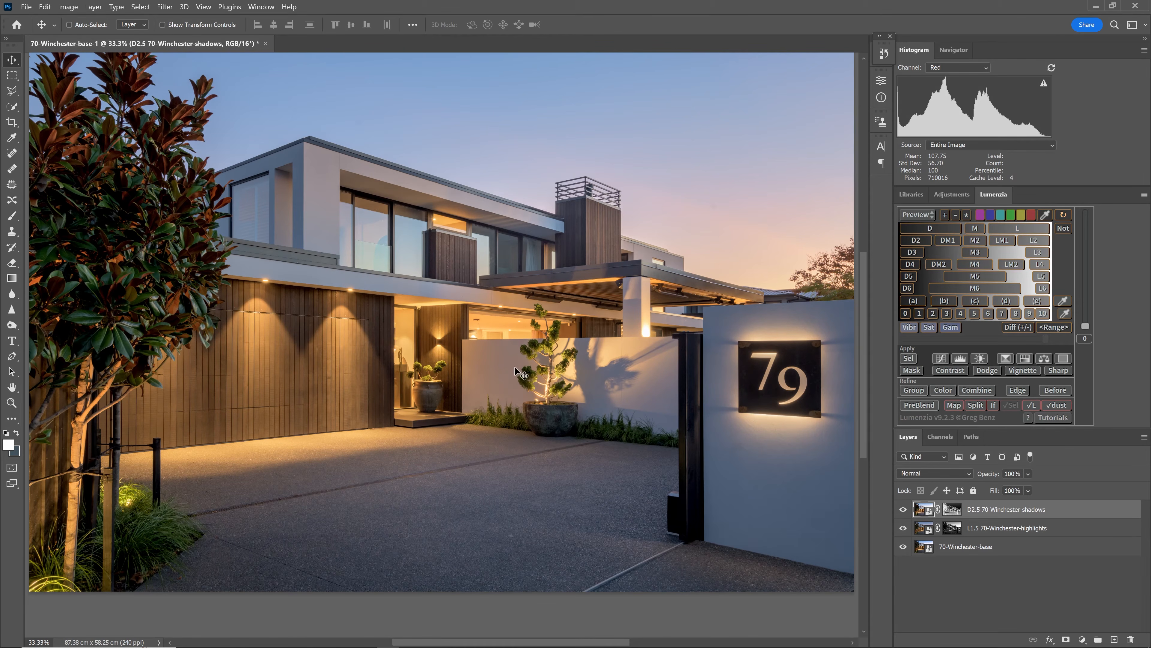
pyautogui.hotkey('ctrl', 'space')
pyautogui.moveTo(335, 260); pyautogui.dragTo(439, 345)
pyautogui.click(903, 508)
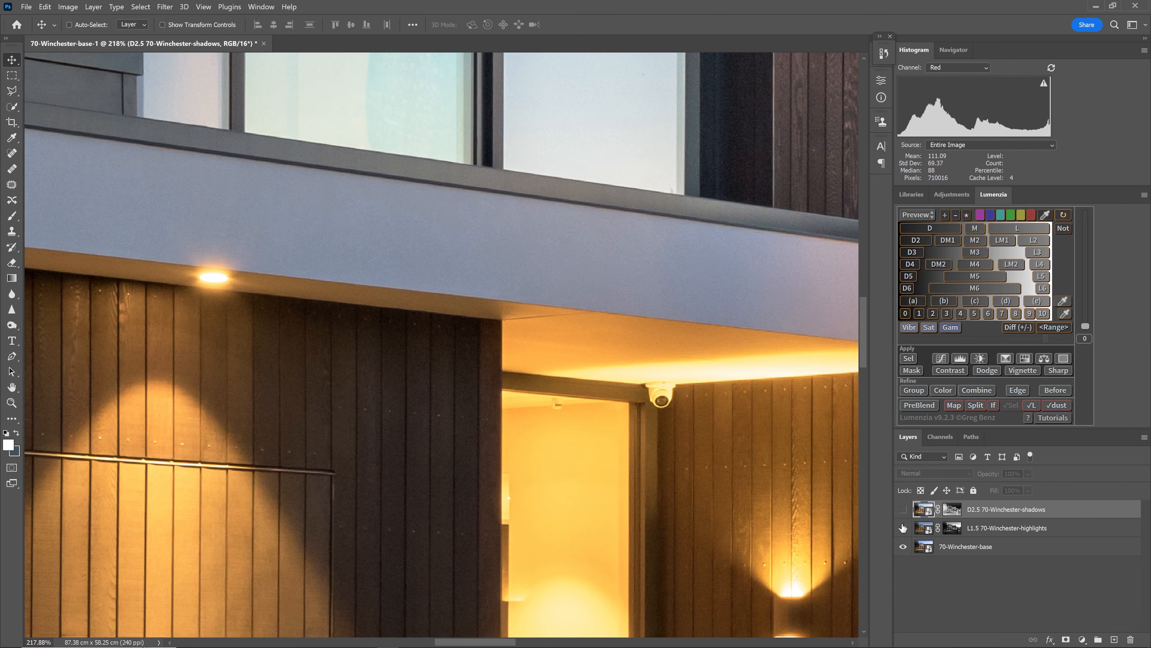
pyautogui.click(903, 509)
pyautogui.click(903, 509)
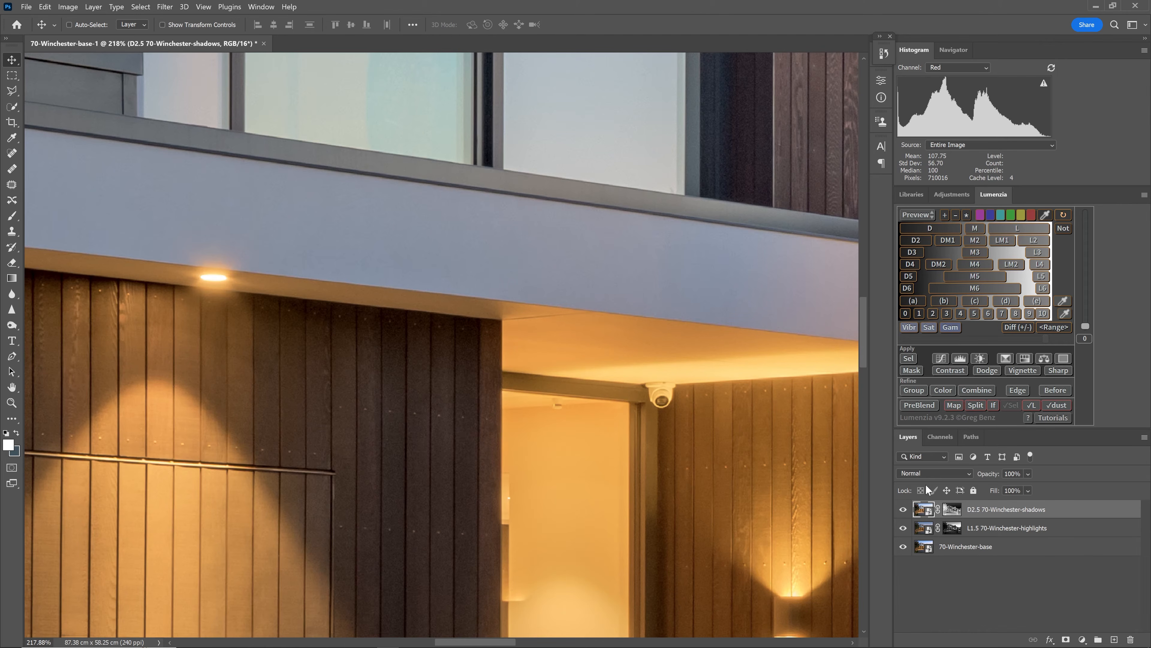
pyautogui.click(902, 510)
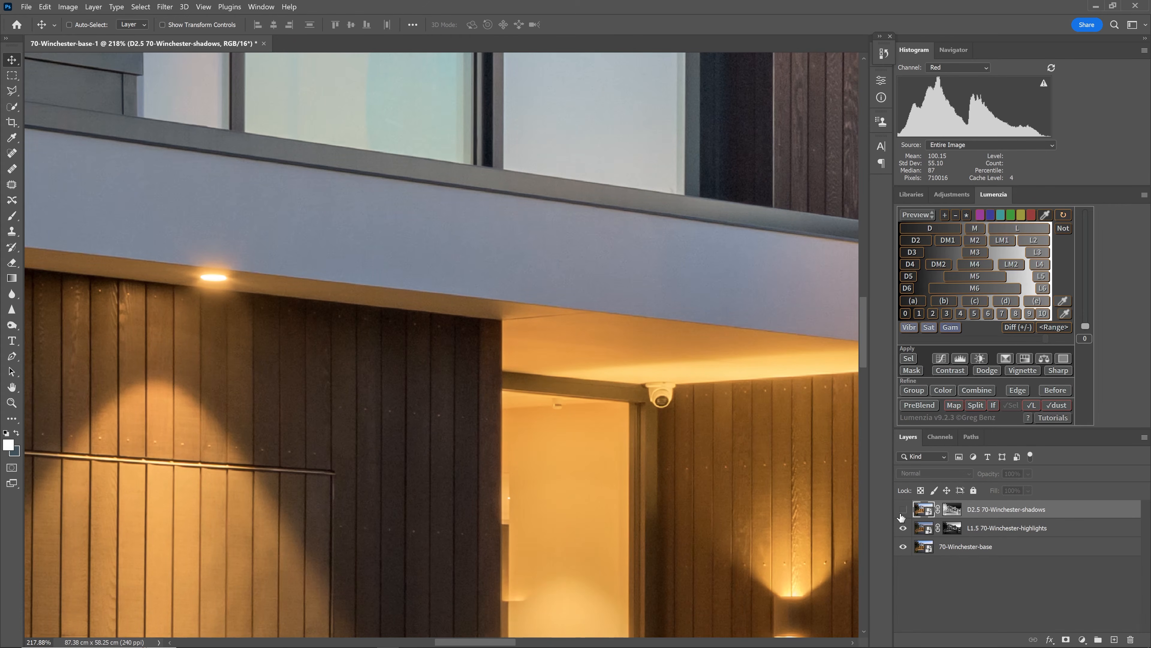
pyautogui.click(903, 510)
pyautogui.click(902, 510)
pyautogui.click(903, 510)
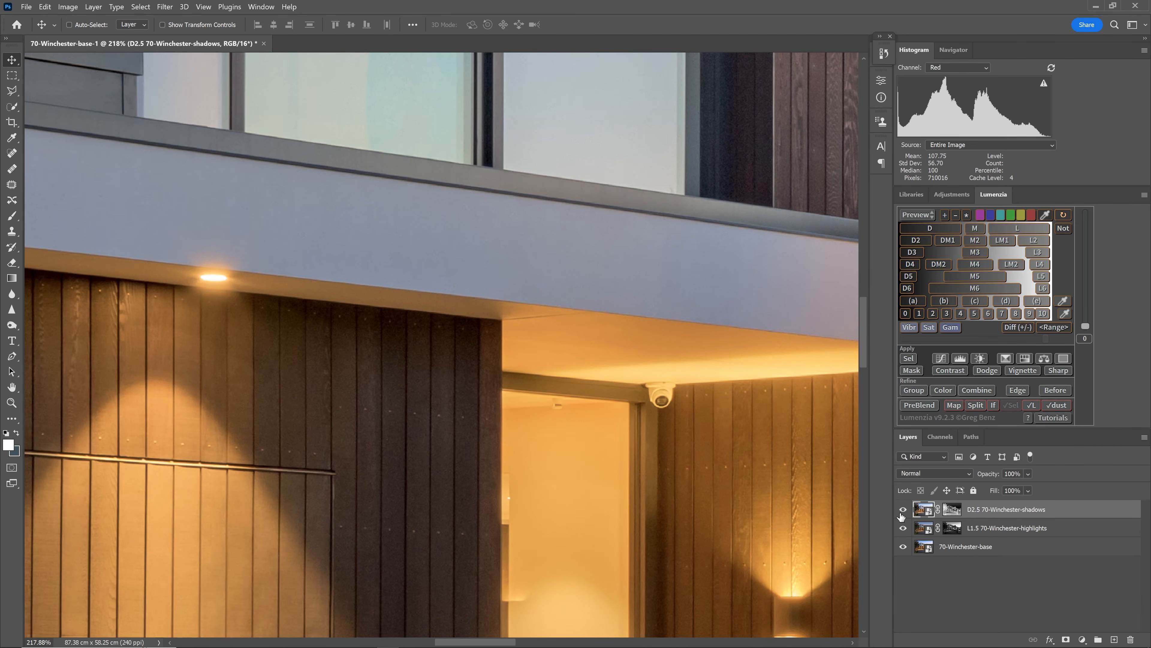
pyautogui.click(903, 509)
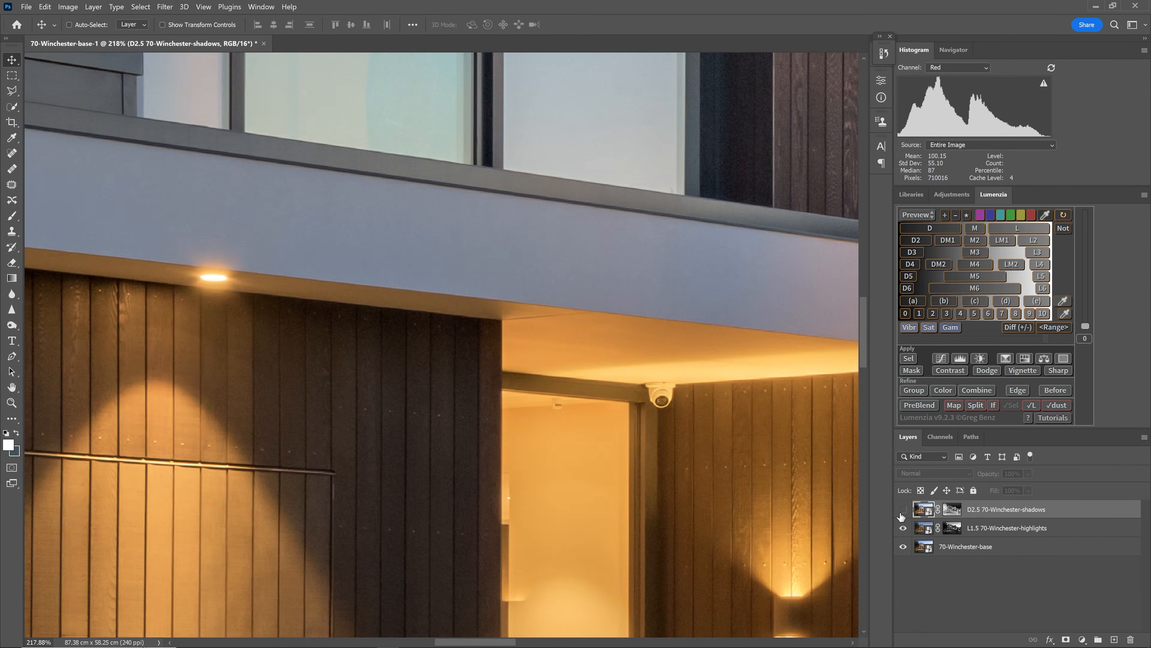
pyautogui.click(902, 510)
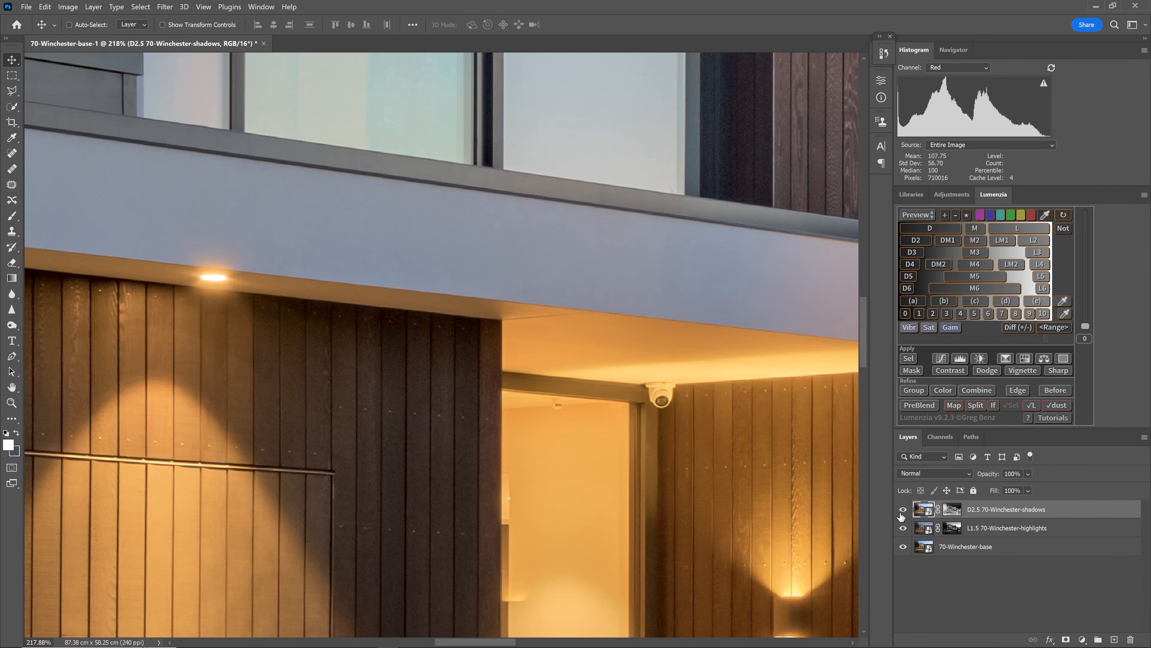
pyautogui.click(902, 528)
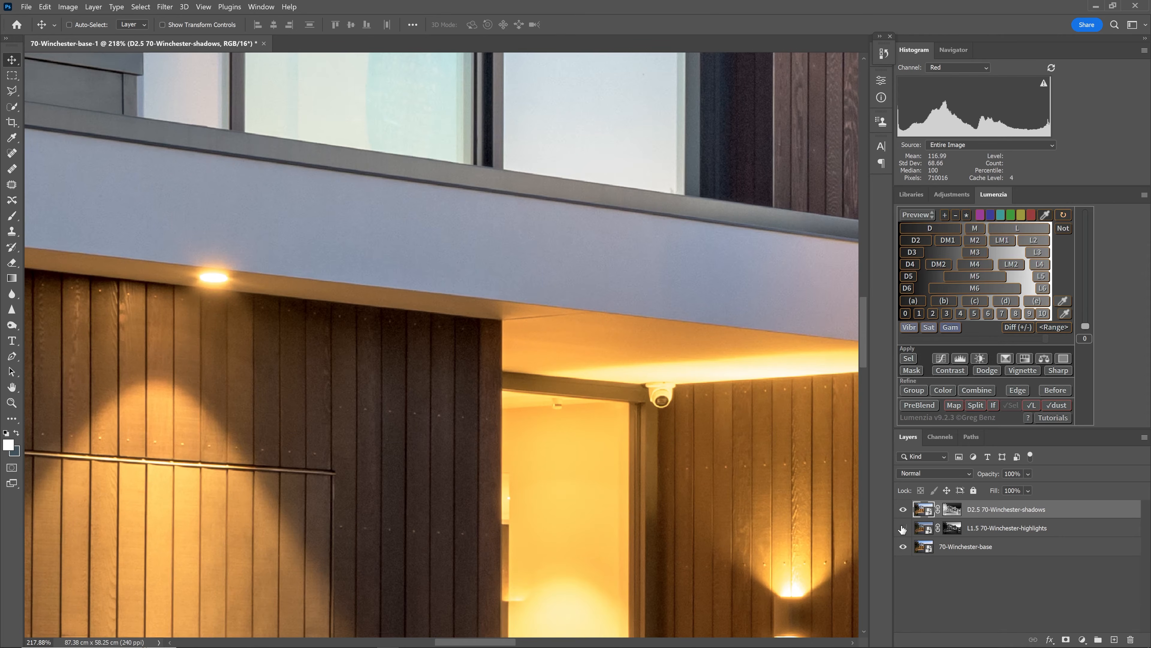
pyautogui.click(902, 528)
# Zoom in on the lamp under the column and hide the shadows layer
pyautogui.moveTo(625, 437); pyautogui.dragTo(522, 437)
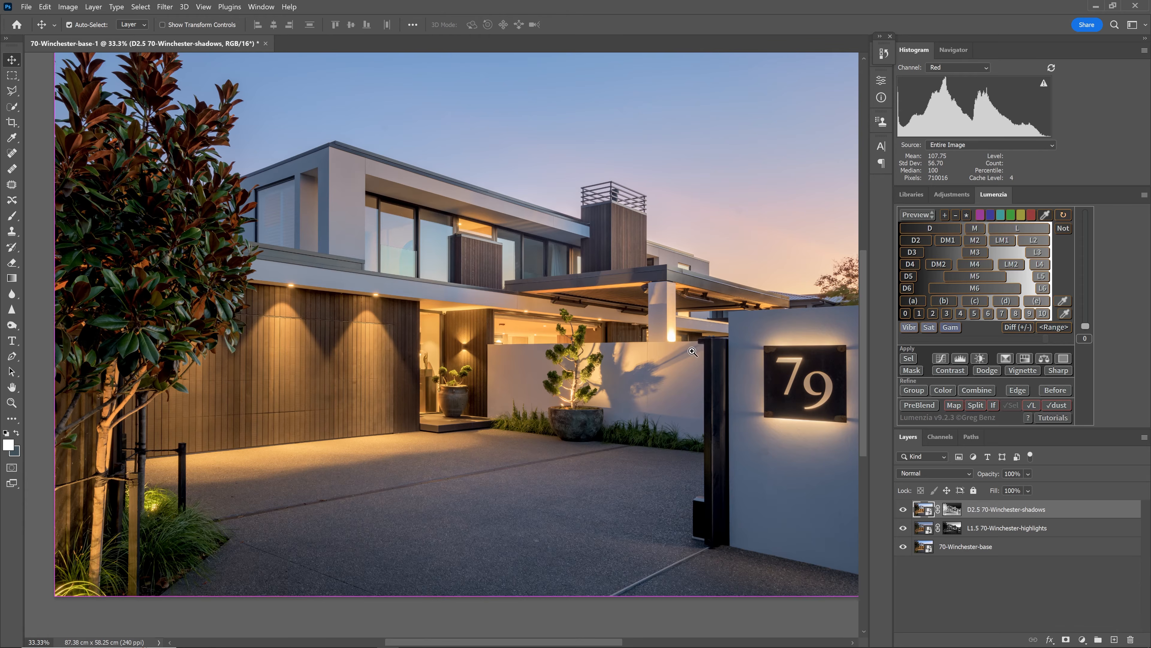
pyautogui.moveTo(693, 352); pyautogui.dragTo(752, 394)
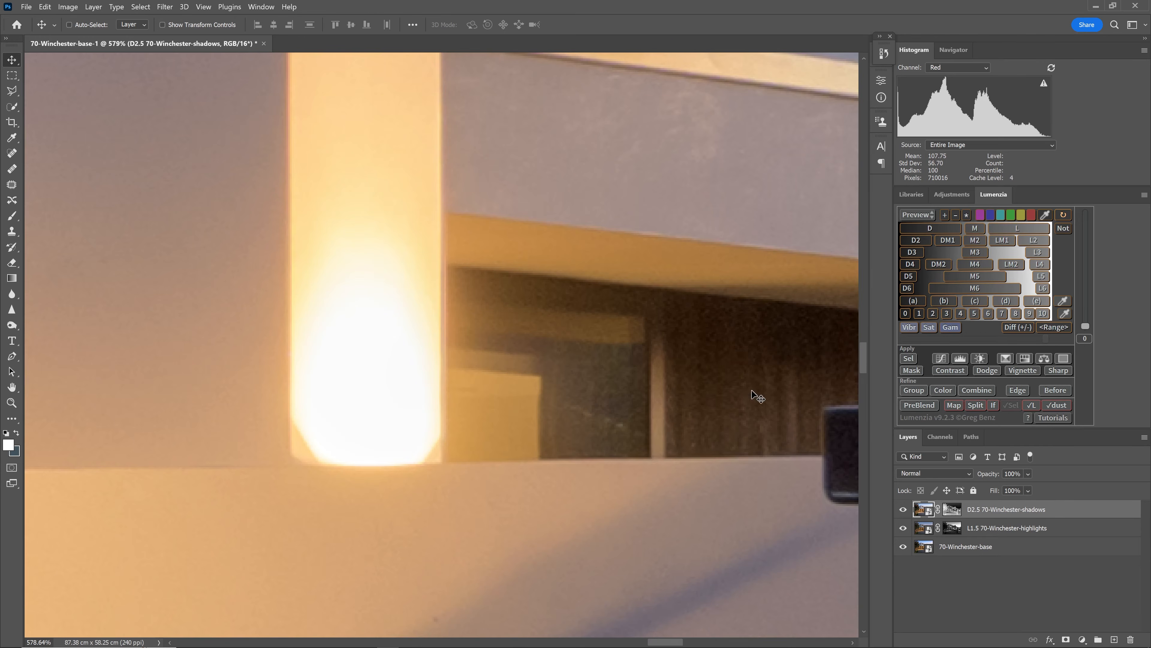
pyautogui.click(903, 510)
# Make a New Smart Object via Copy of the highlights layer and open it in Camera Raw
pyautogui.click(1014, 530)
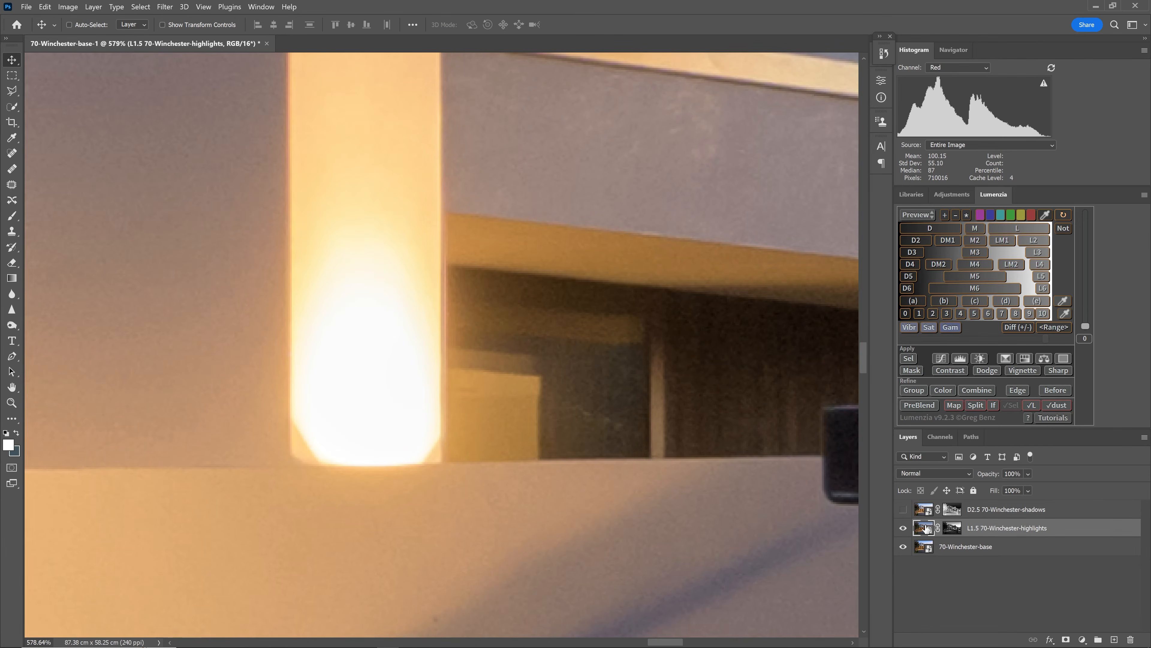
pyautogui.rightClick(1002, 532)
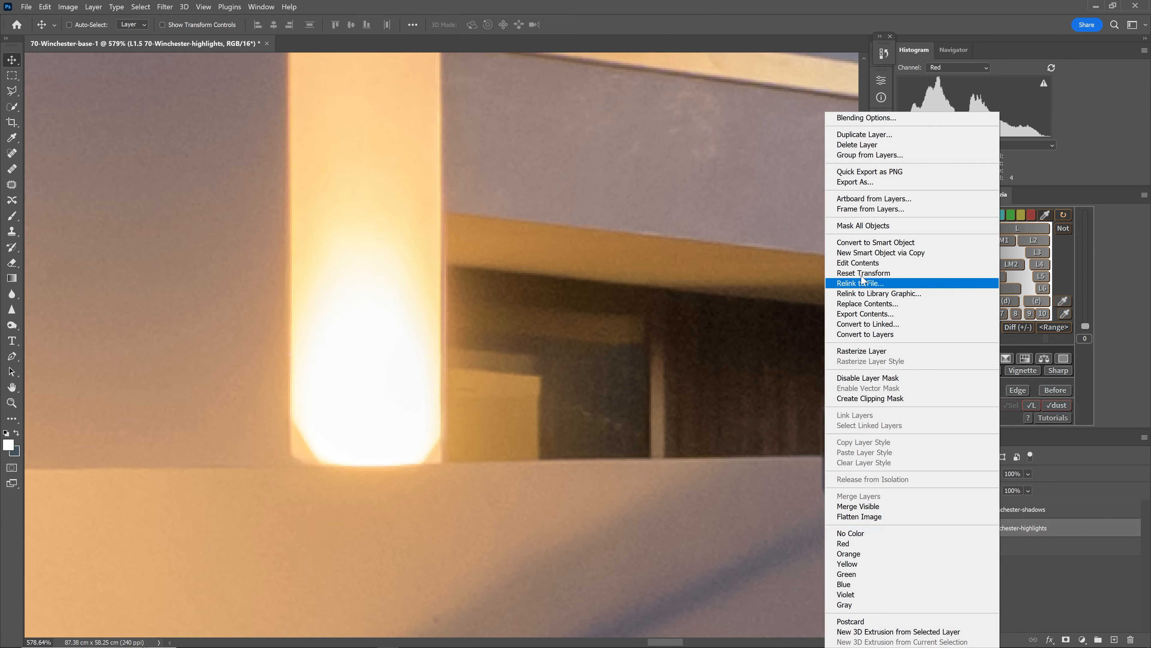
pyautogui.click(863, 254)
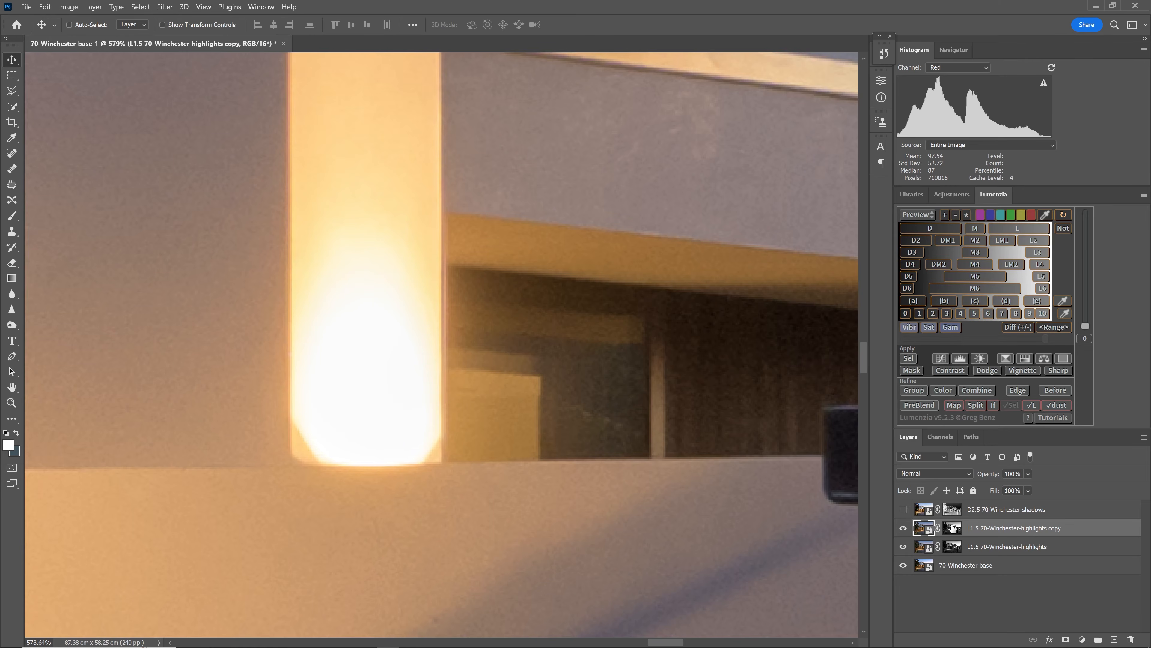
pyautogui.doubleClick(923, 530)
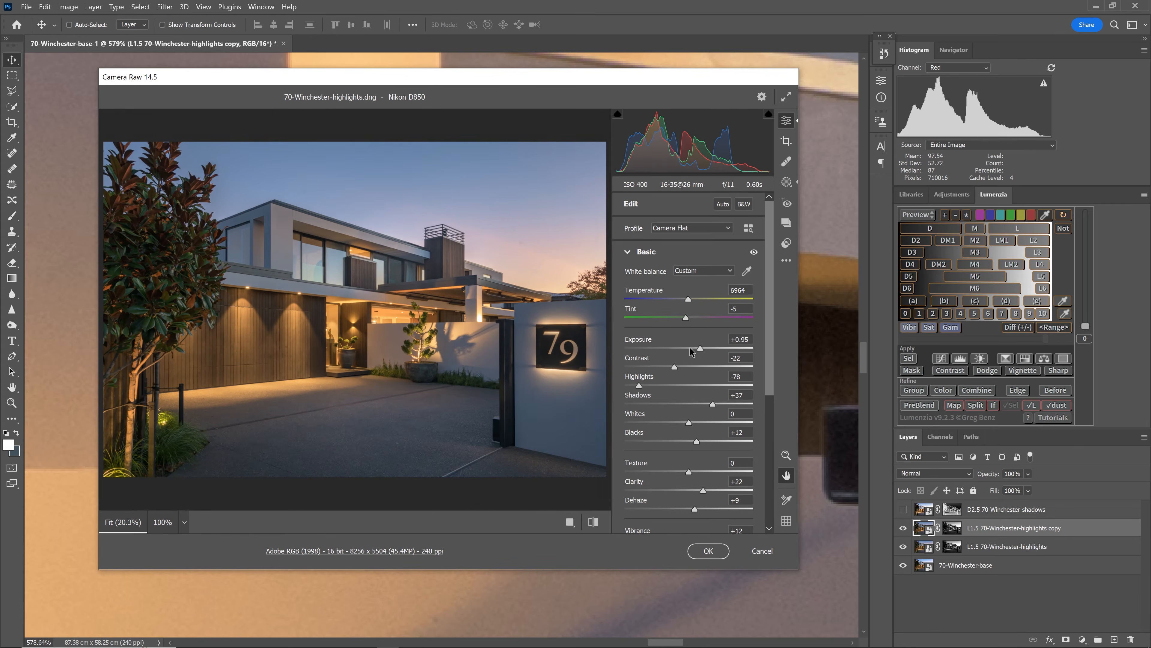
# Set the copy's Camera Raw Exposure to -0.50, Whites to -42, and Shadows and Blacks to +100
pyautogui.moveTo(703, 350); pyautogui.dragTo(663, 349)
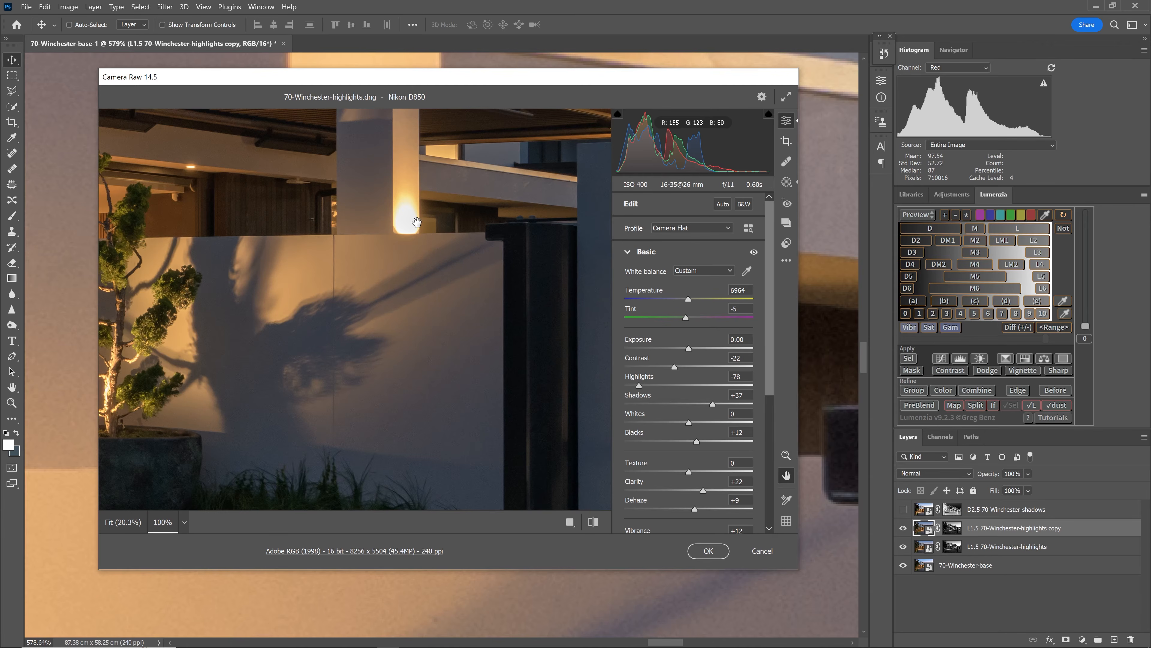
pyautogui.moveTo(416, 222); pyautogui.dragTo(443, 316)
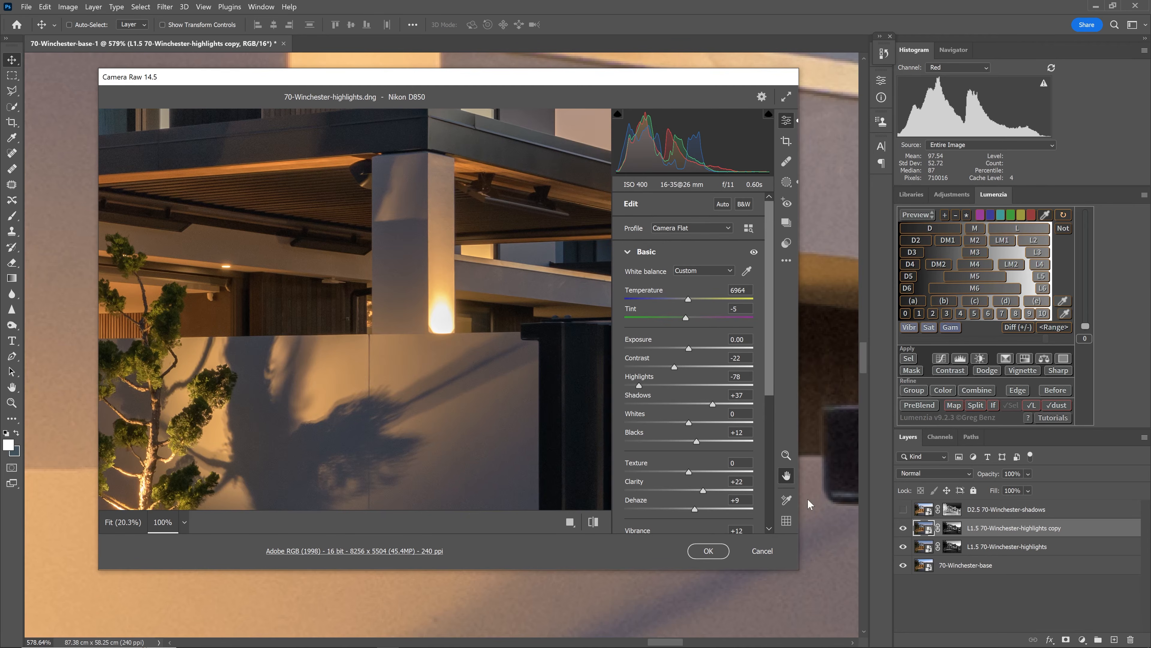
pyautogui.moveTo(690, 423); pyautogui.dragTo(662, 423)
pyautogui.moveTo(688, 349); pyautogui.dragTo(681, 348)
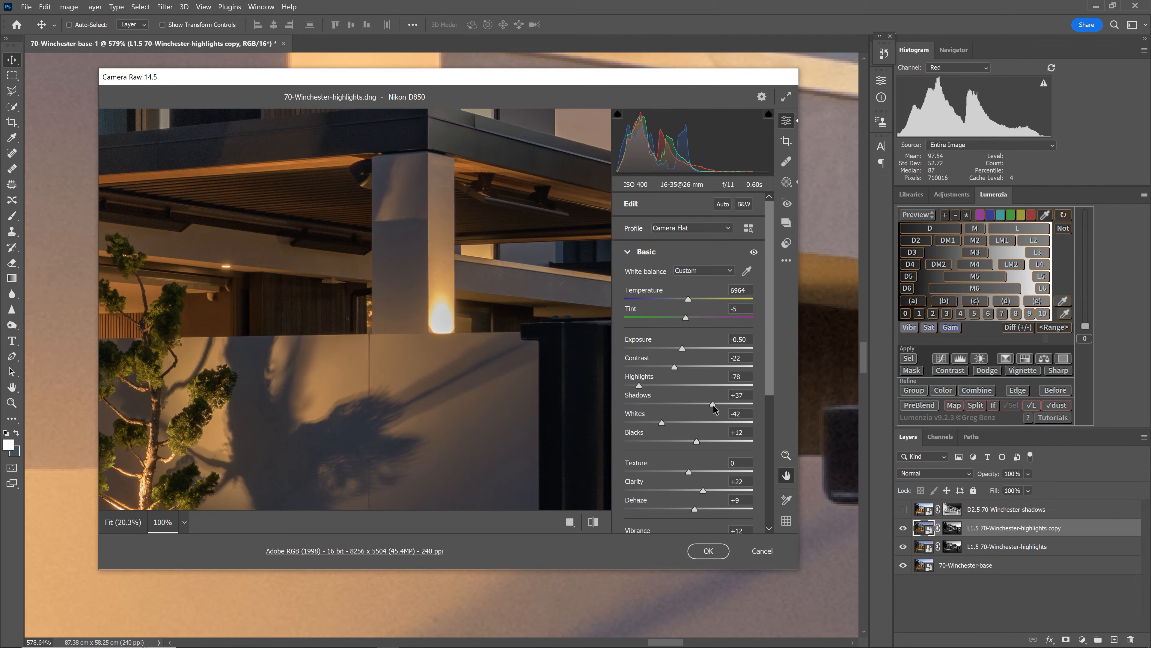
pyautogui.moveTo(713, 403); pyautogui.dragTo(755, 403)
pyautogui.moveTo(696, 442); pyautogui.dragTo(770, 442)
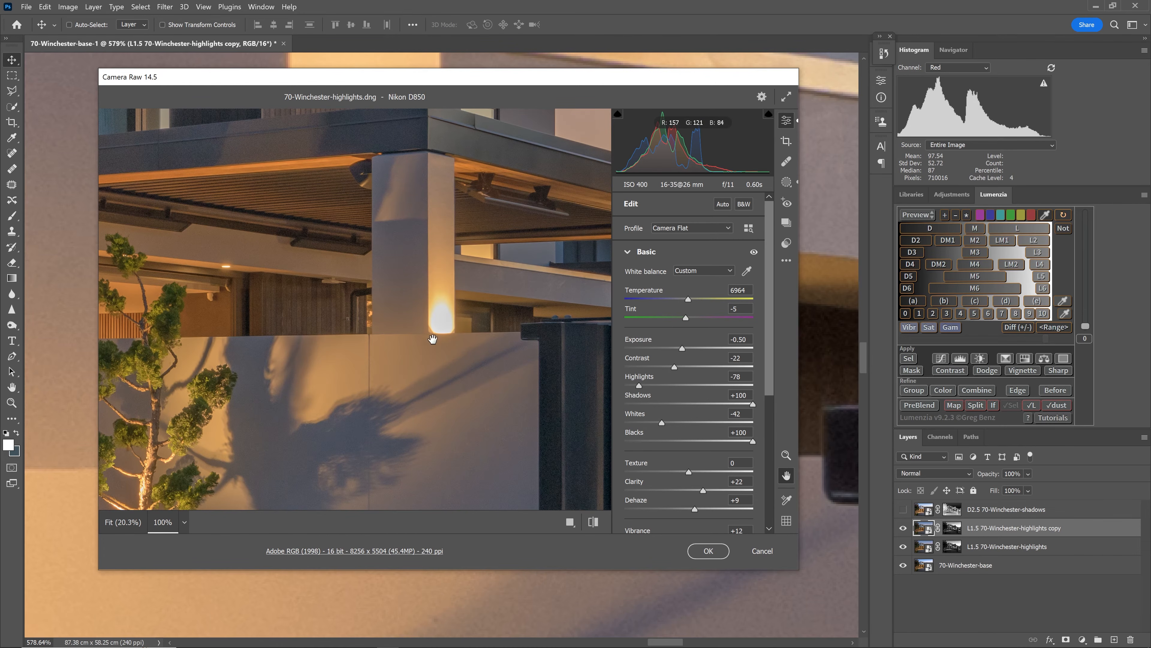
# Apply the Camera Raw changes, hide the copy layer and delete its old layer mask
pyautogui.click(709, 550)
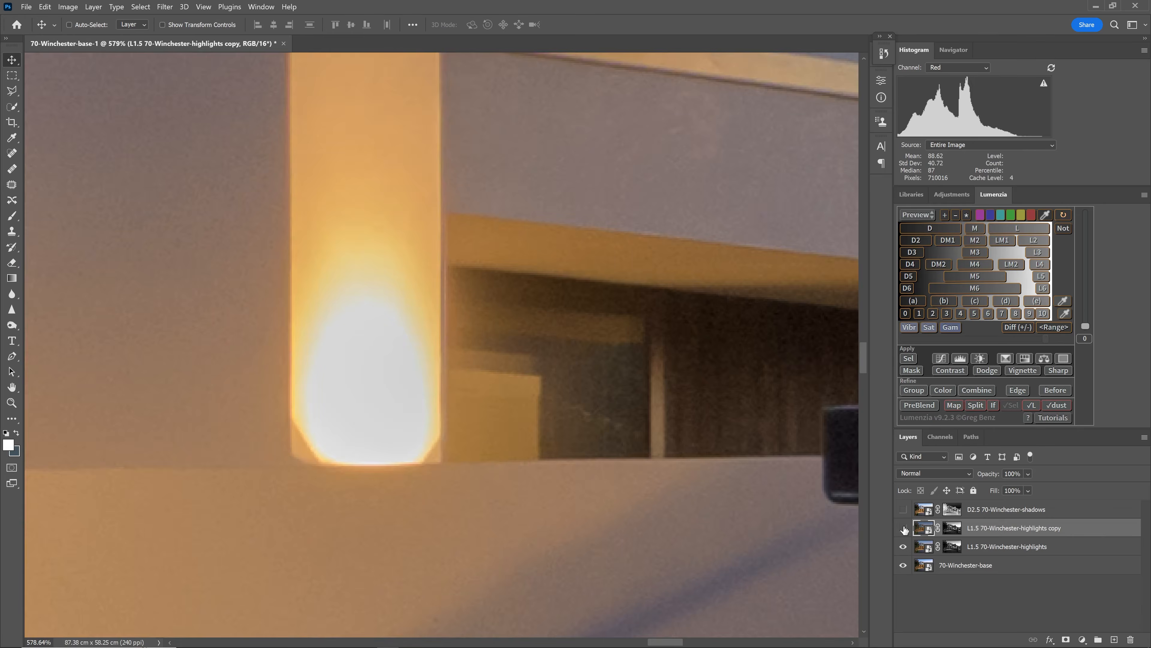
pyautogui.click(903, 527)
pyautogui.moveTo(951, 535); pyautogui.dragTo(1130, 639)
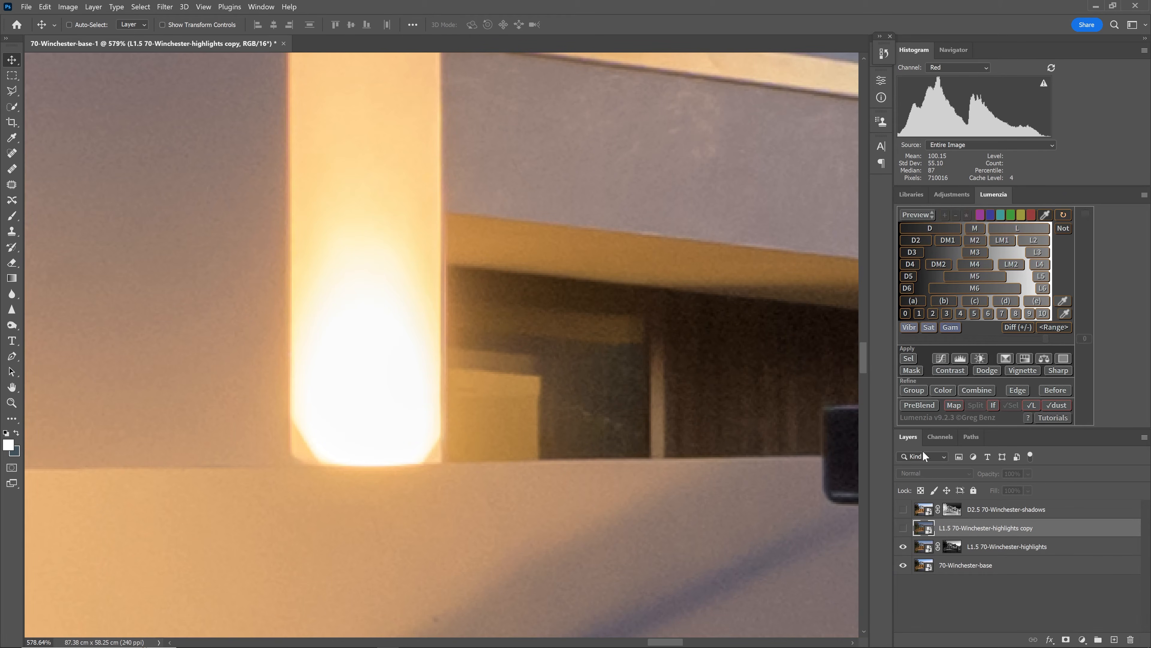
# Preview the L5 lights mask and apply it to the highlights copy layer
pyautogui.click(1041, 277)
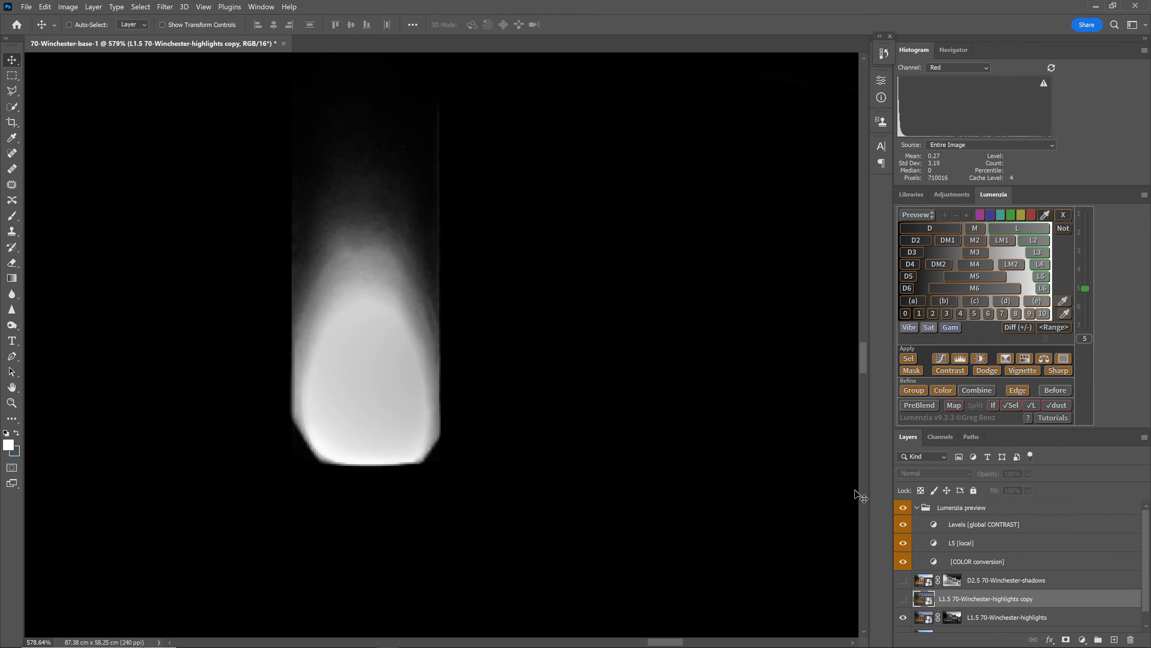
pyautogui.click(912, 370)
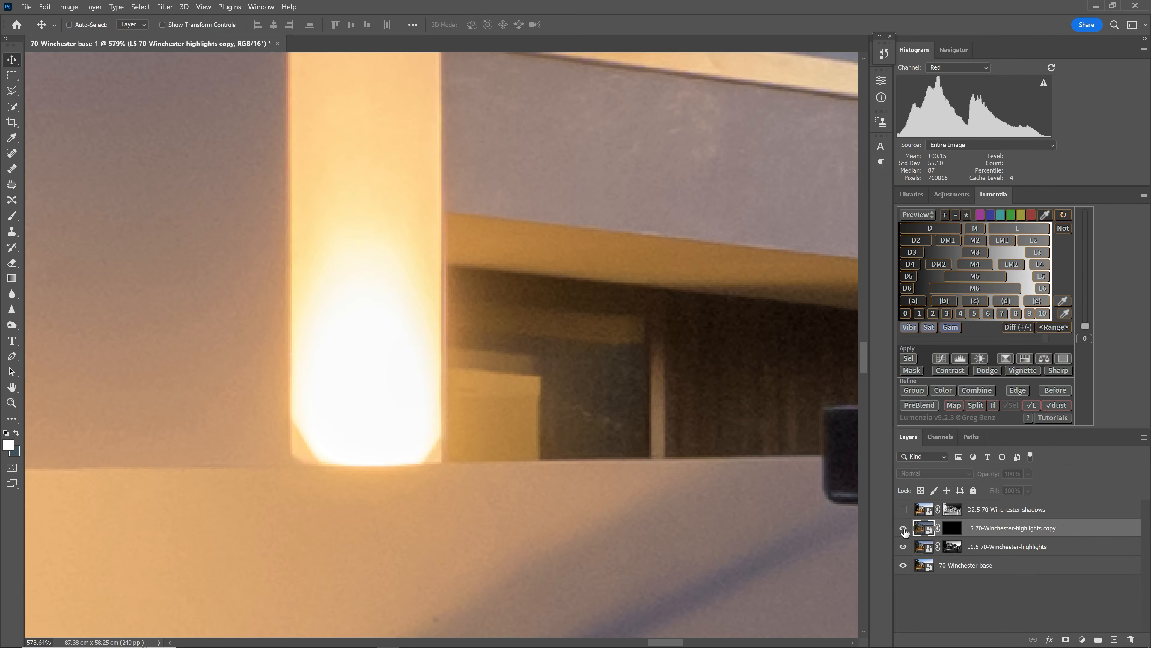
pyautogui.click(903, 528)
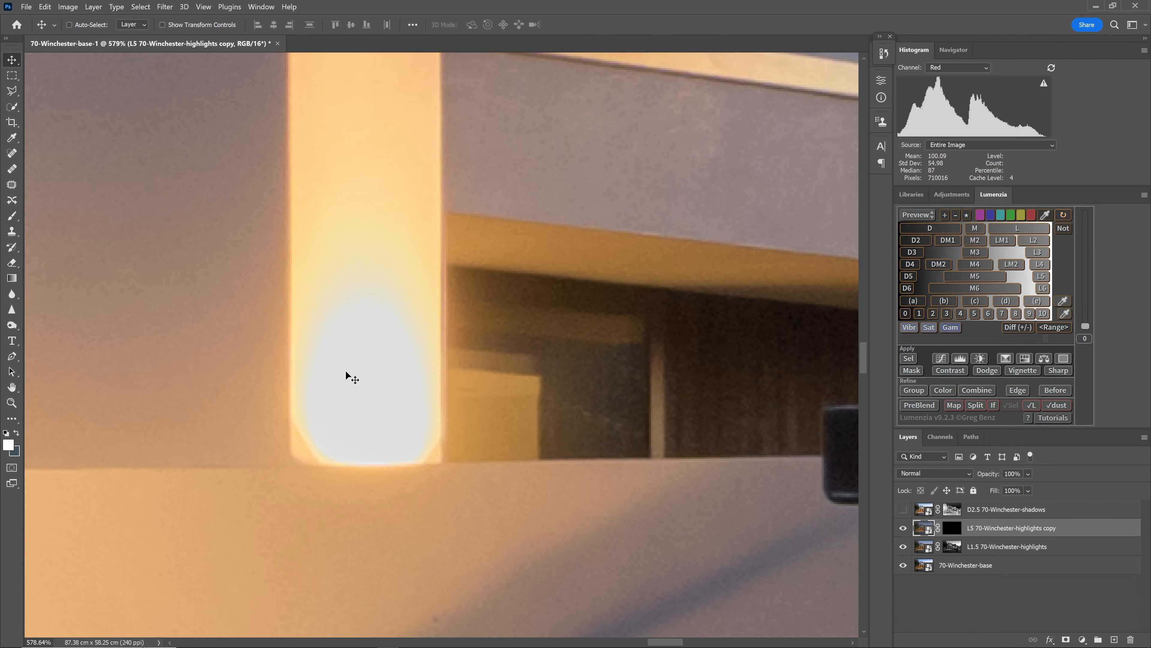
# Zoom out to 33.3% to see the whole house, then show and select the D2.5 shadows layer
pyautogui.keyDown('ctrl'); pyautogui.click(408, 310); pyautogui.keyUp('ctrl')
pyautogui.keyDown('ctrl'); pyautogui.keyDown('alt'); pyautogui.click(408, 310); pyautogui.keyUp('alt'); pyautogui.keyUp('ctrl')
pyautogui.keyDown('ctrl'); pyautogui.keyDown('alt'); pyautogui.click(409, 311); pyautogui.keyUp('alt'); pyautogui.keyUp('ctrl')
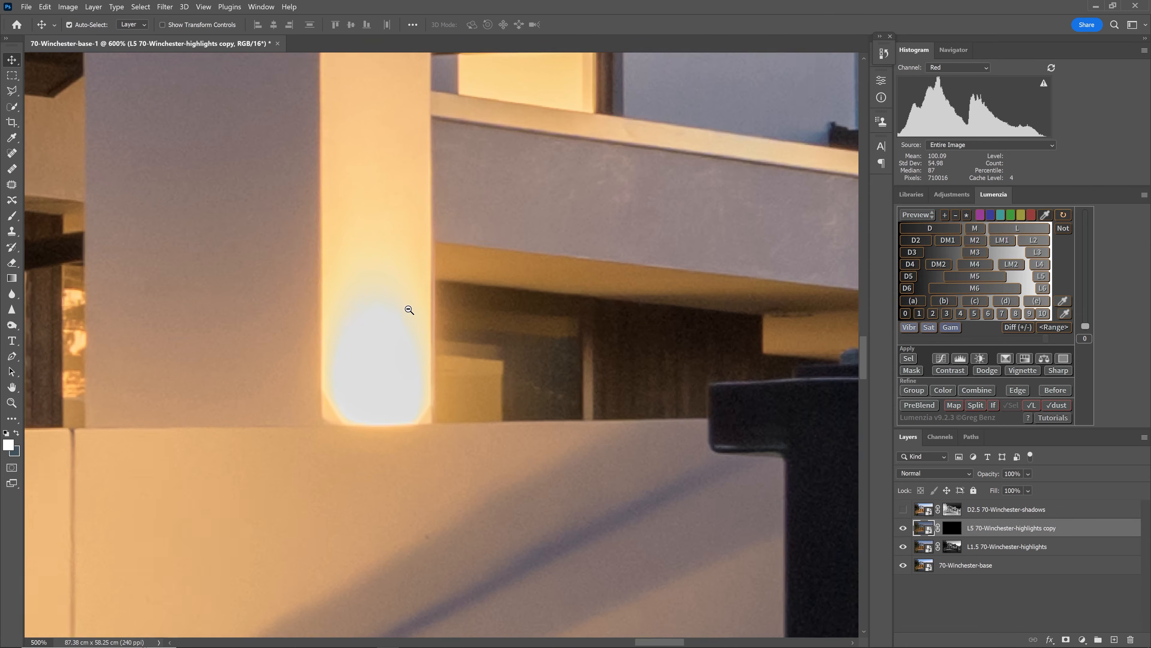
pyautogui.keyDown('ctrl'); pyautogui.keyDown('alt'); pyautogui.click(411, 332); pyautogui.keyUp('alt'); pyautogui.keyUp('ctrl')
pyautogui.keyDown('ctrl'); pyautogui.keyDown('alt'); pyautogui.click(411, 332); pyautogui.keyUp('alt'); pyautogui.keyUp('ctrl')
pyautogui.keyDown('ctrl'); pyautogui.keyDown('alt'); pyautogui.click(411, 333); pyautogui.keyUp('alt'); pyautogui.keyUp('ctrl')
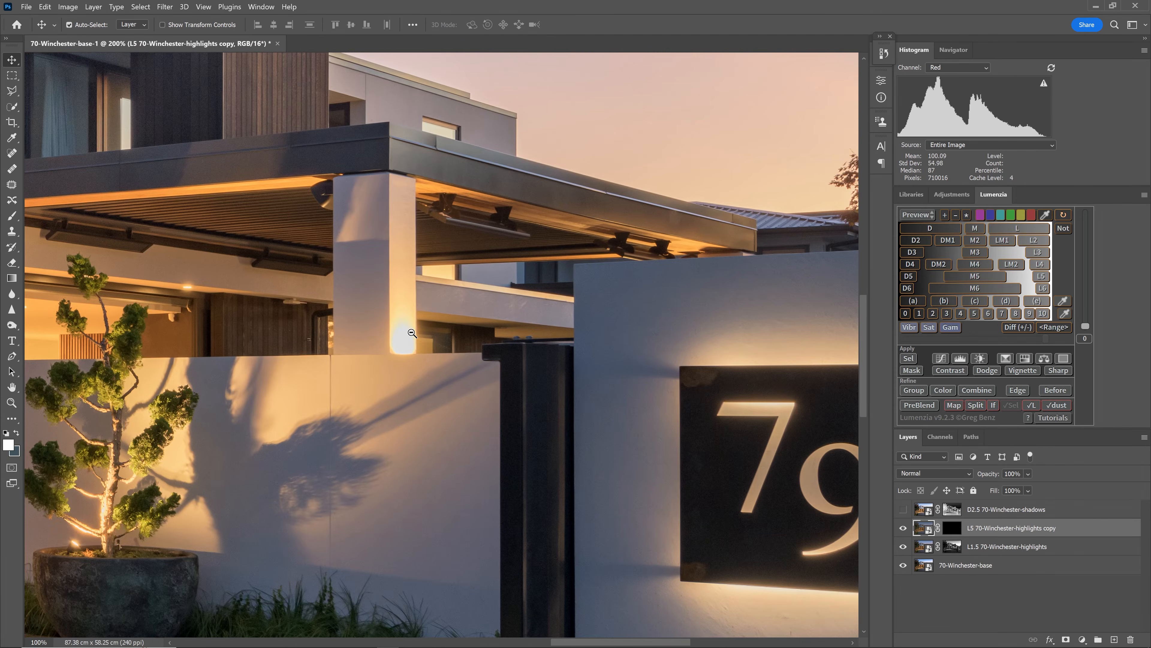
pyautogui.keyDown('ctrl'); pyautogui.keyDown('alt'); pyautogui.click(411, 333); pyautogui.keyUp('alt'); pyautogui.keyUp('ctrl')
pyautogui.keyDown('ctrl'); pyautogui.keyDown('alt'); pyautogui.click(411, 332); pyautogui.keyUp('alt'); pyautogui.keyUp('ctrl')
pyautogui.keyDown('ctrl'); pyautogui.keyDown('alt'); pyautogui.click(411, 332); pyautogui.keyUp('alt'); pyautogui.keyUp('ctrl')
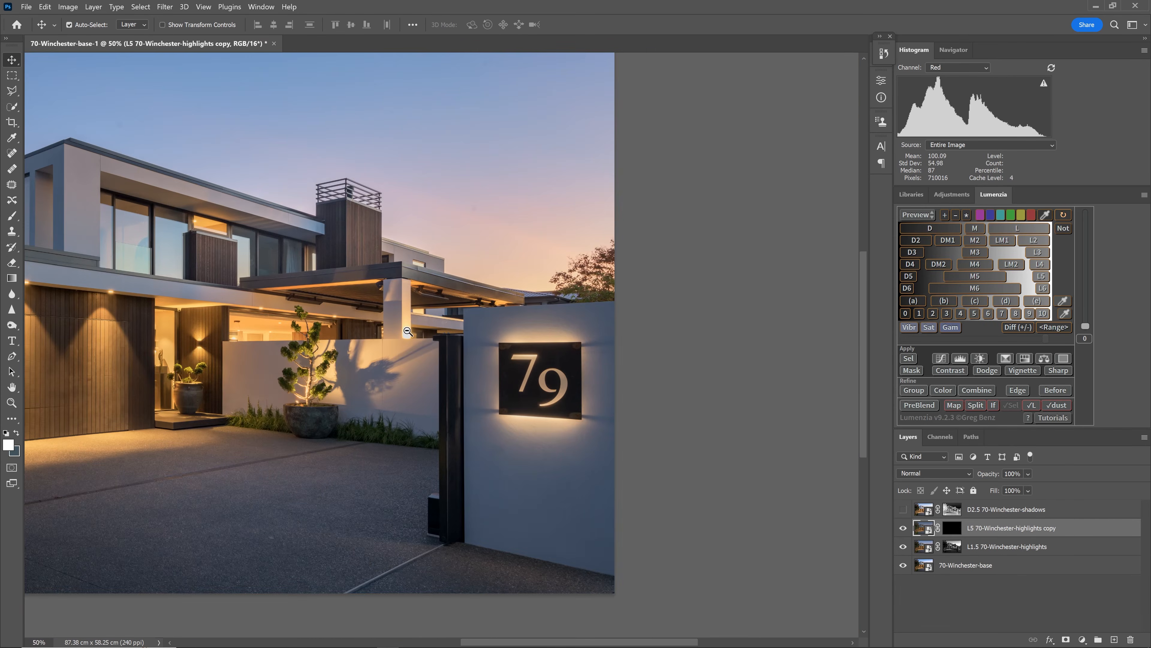
pyautogui.moveTo(407, 330); pyautogui.dragTo(643, 347)
pyautogui.keyDown('ctrl'); pyautogui.keyDown('alt'); pyautogui.click(541, 360); pyautogui.keyUp('alt'); pyautogui.keyUp('ctrl')
pyautogui.keyDown('ctrl'); pyautogui.click(559, 344); pyautogui.keyUp('ctrl')
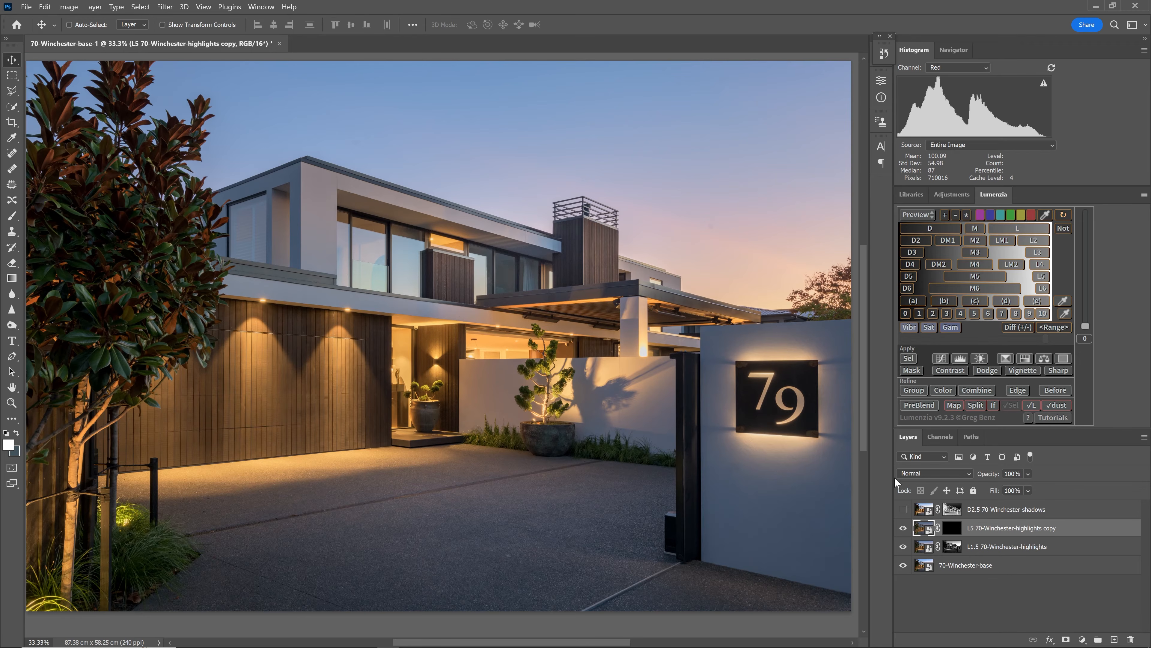
pyautogui.click(903, 509)
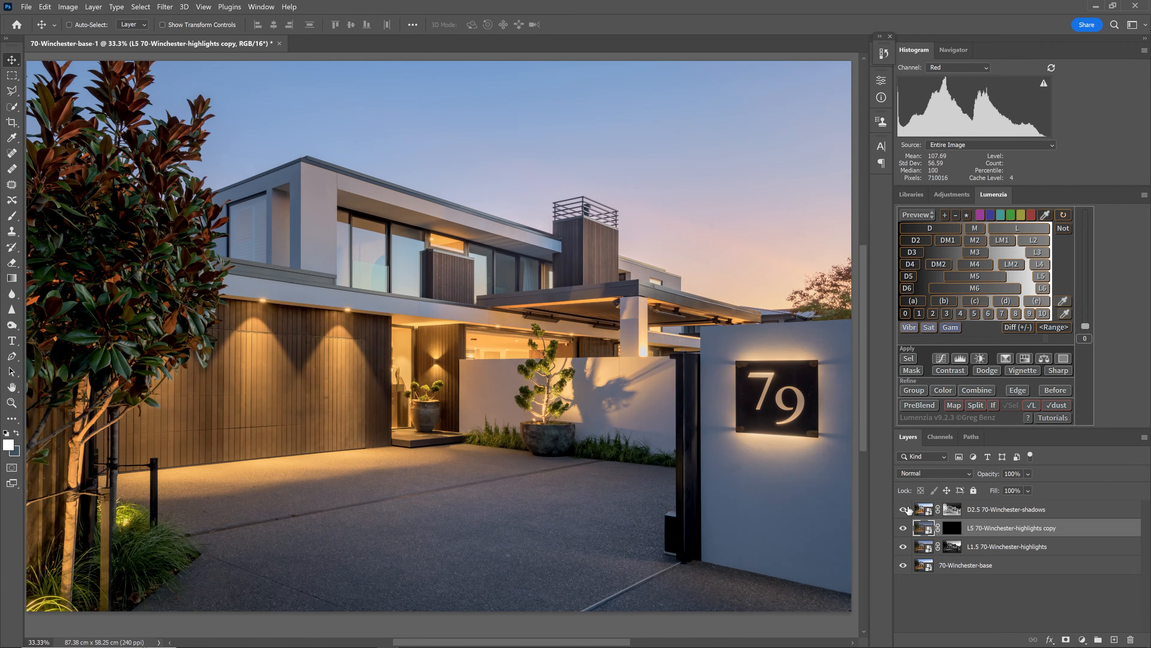
pyautogui.click(924, 509)
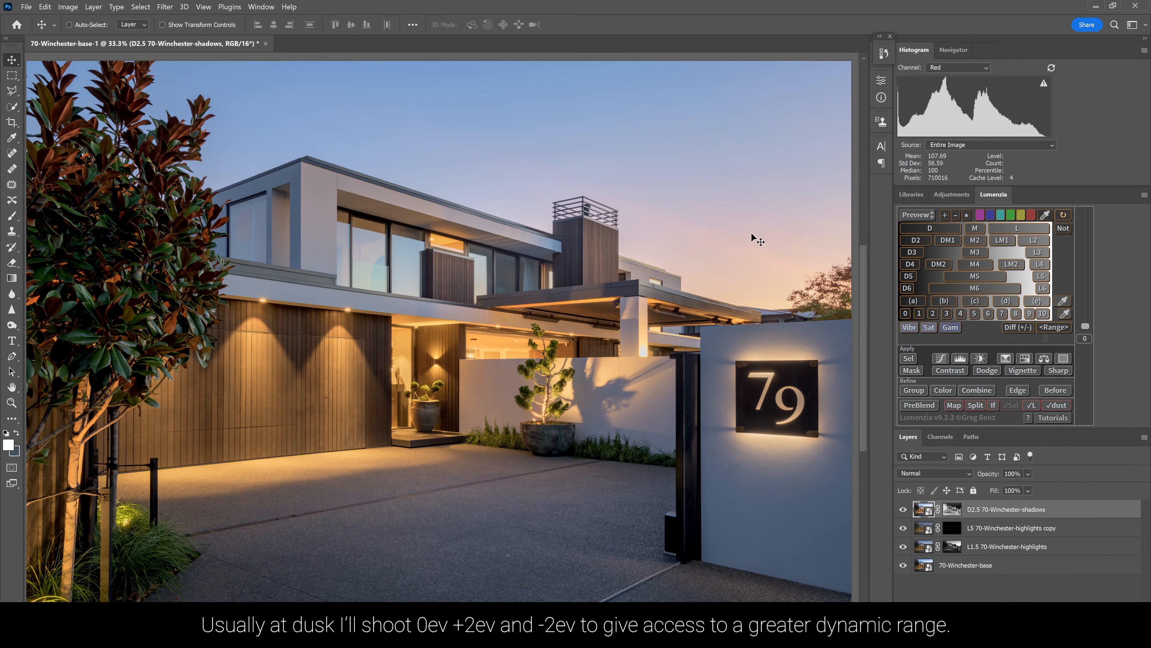
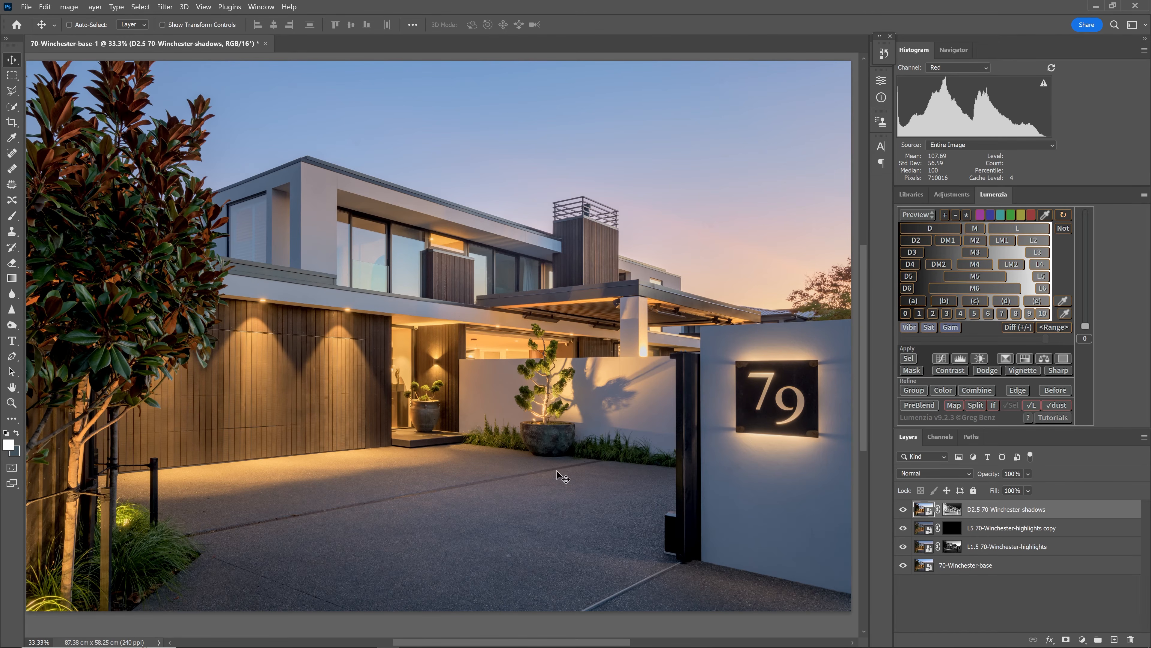
# Stamp all visible layers into a new top layer and name it 'Retouch'
pyautogui.moveTo(987, 508); pyautogui.dragTo(989, 499)
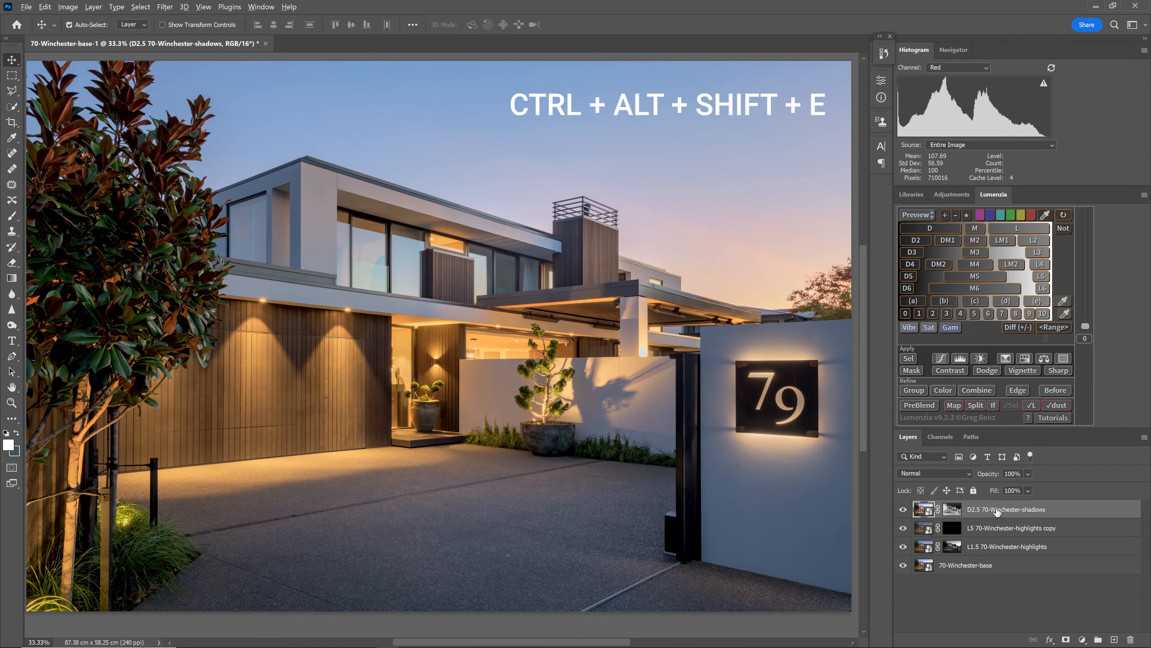
pyautogui.hotkey('ctrl', 'alt', 'shift', 'e')
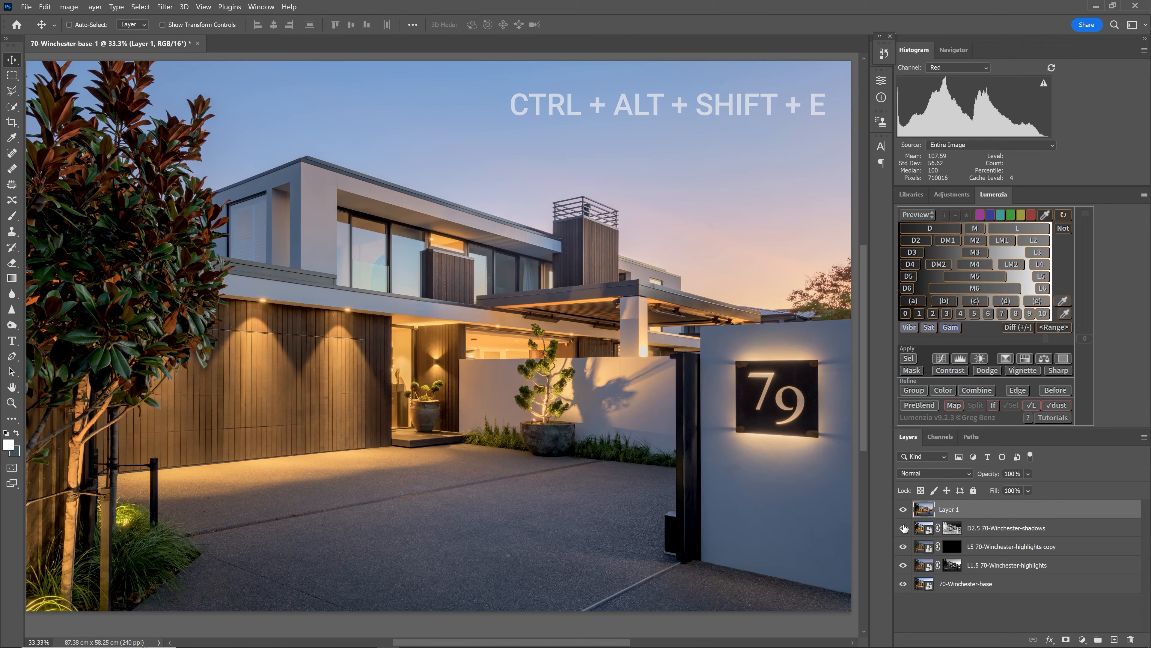
pyautogui.doubleClick(951, 510)
pyautogui.write('Retouch')
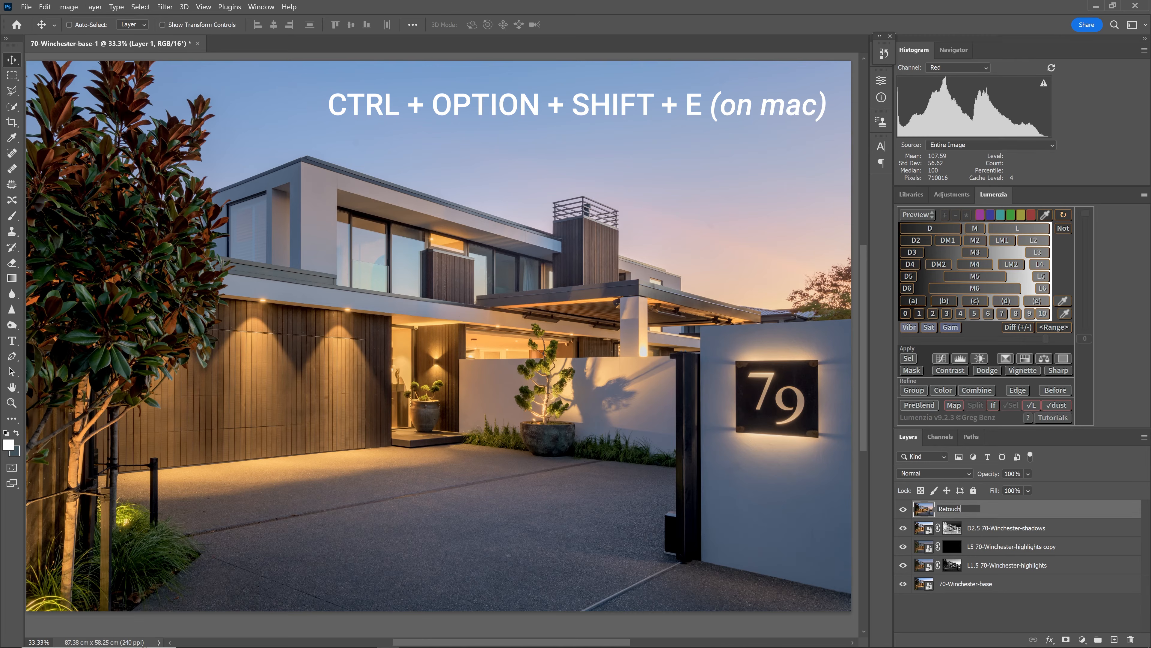
pyautogui.press('Return')
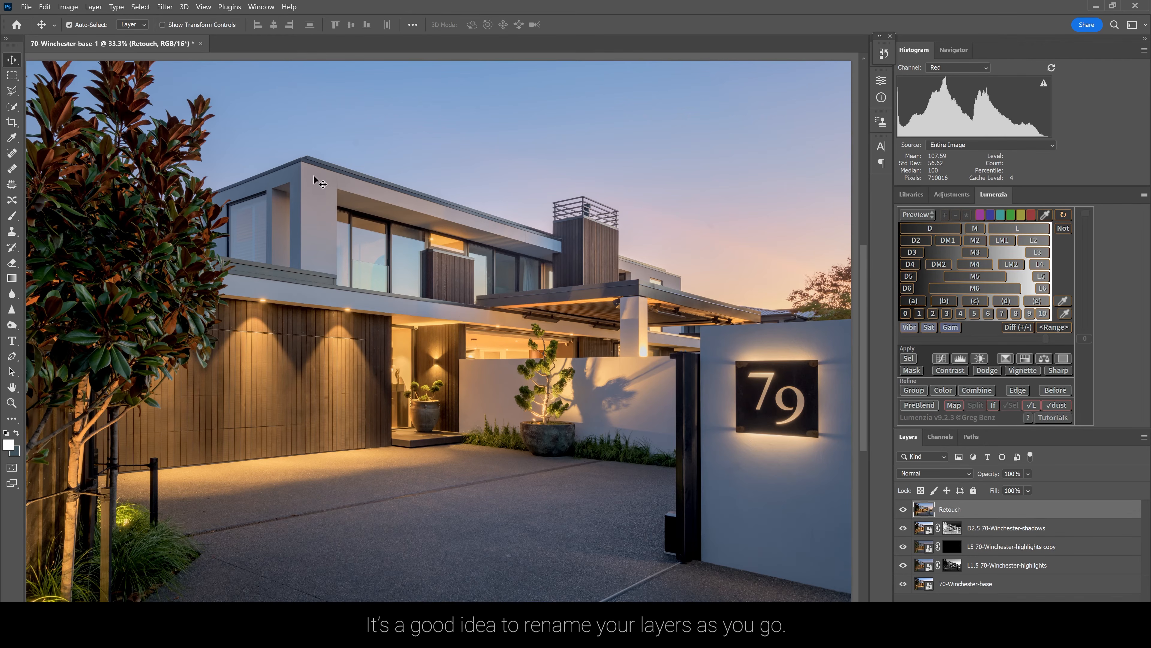
# Zoom to 100% on the upper facade and switch to the Patch tool
pyautogui.keyDown('ctrl'); pyautogui.click(315, 175); pyautogui.keyUp('ctrl')
pyautogui.keyDown('ctrl'); pyautogui.click(316, 176); pyautogui.keyUp('ctrl')
pyautogui.click(20, 180)
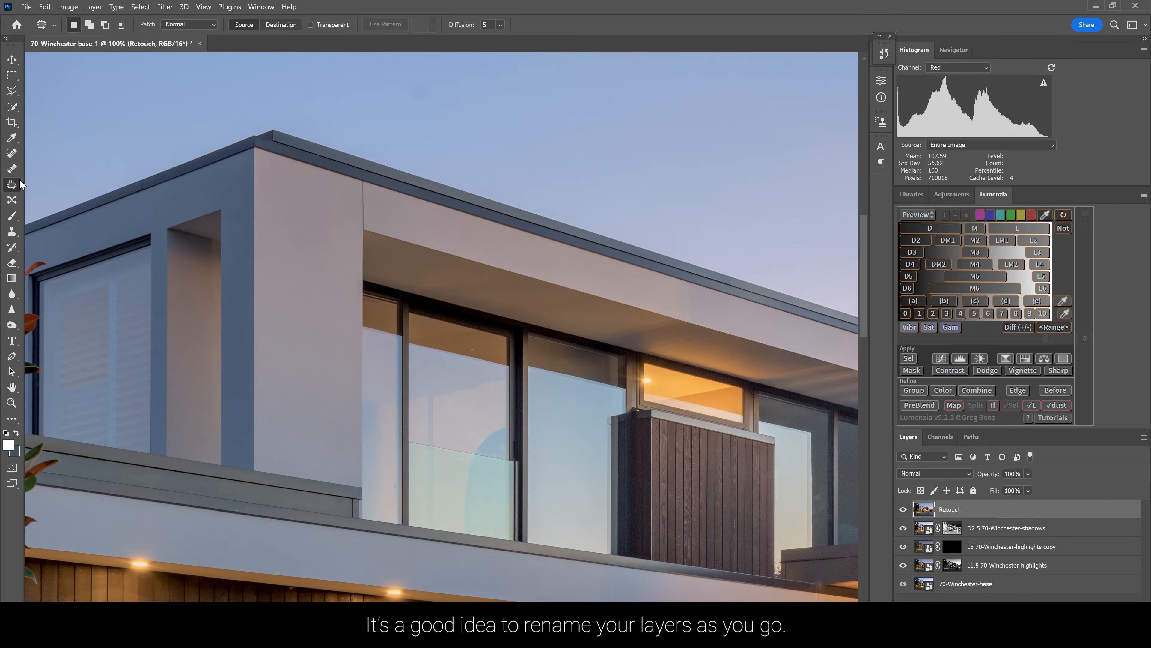
# Patch out the spot in the sky using clean sky nearby
pyautogui.moveTo(426, 69)
pyautogui.mouseDown()
pyautogui.moveTo(416, 110)
pyautogui.moveTo(441, 96)
pyautogui.moveTo(429, 76)
pyautogui.moveTo(430, 95)
pyautogui.moveTo(458, 116)
pyautogui.moveTo(505, 128)
pyautogui.mouseUp()
pyautogui.scroll(-1, 596, 185)
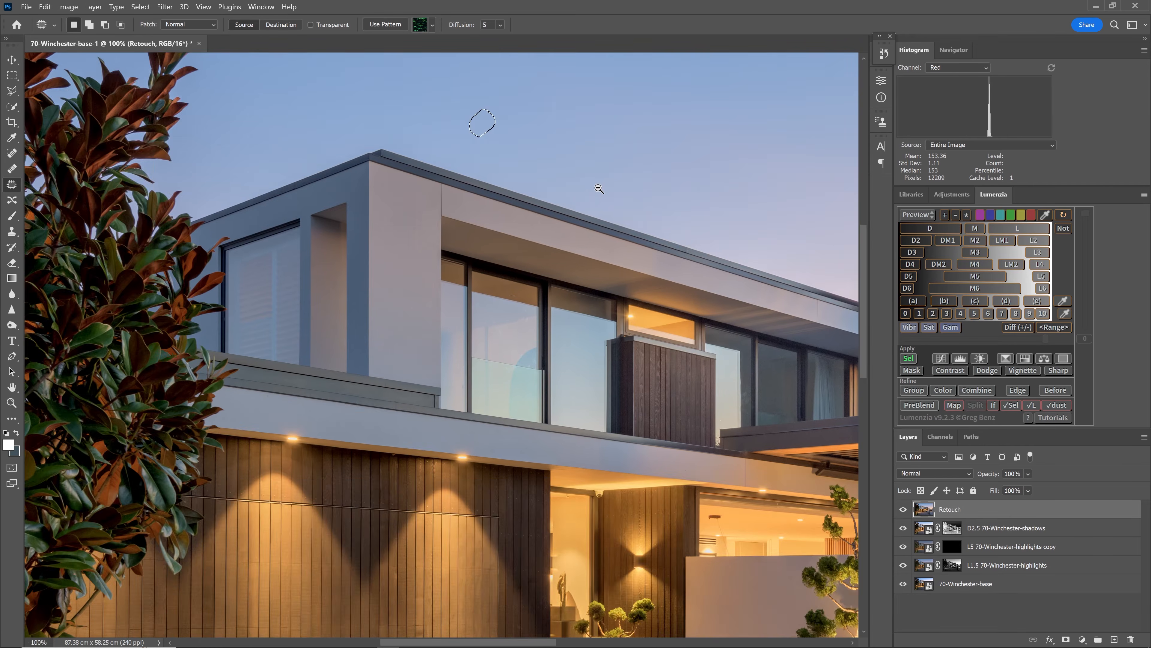
pyautogui.moveTo(570, 221); pyautogui.dragTo(478, 352)
pyautogui.moveTo(707, 294); pyautogui.dragTo(518, 249)
pyautogui.moveTo(699, 349); pyautogui.dragTo(382, 359)
pyautogui.moveTo(559, 412)
pyautogui.mouseDown()
pyautogui.moveTo(558, 426)
pyautogui.moveTo(509, 413)
pyautogui.mouseUp()
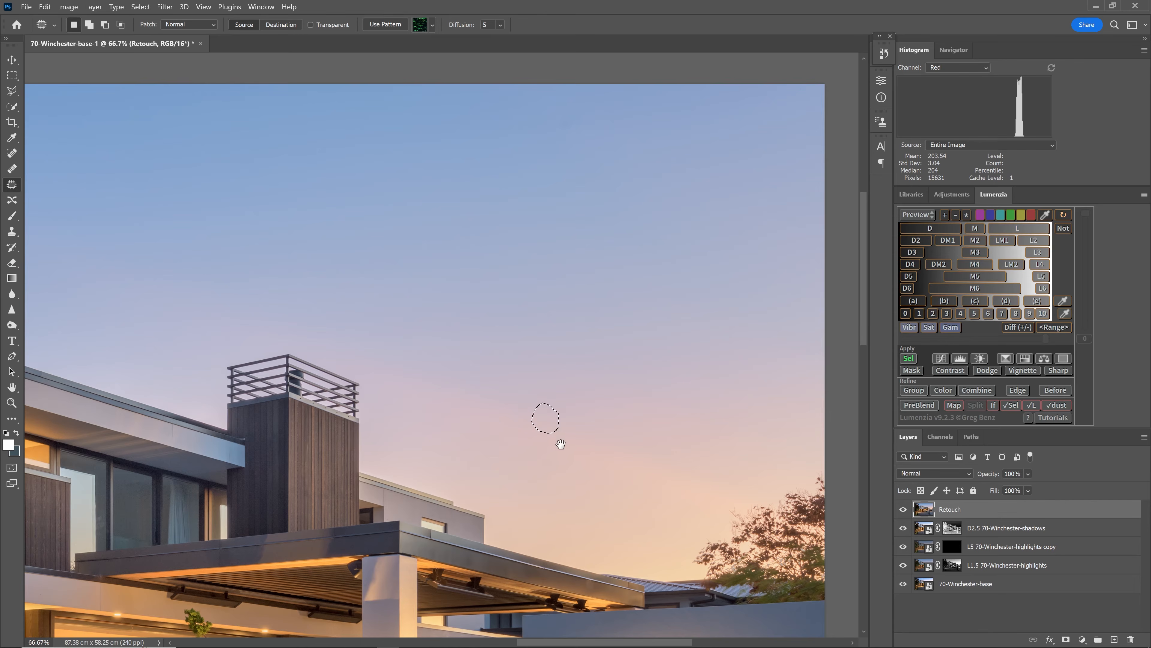
# Patch away the dark specks on the driveway and outline a mark on the drain
pyautogui.moveTo(560, 444); pyautogui.dragTo(627, 311)
pyautogui.moveTo(580, 449); pyautogui.dragTo(494, 360)
pyautogui.moveTo(449, 431); pyautogui.dragTo(502, 344)
pyautogui.moveTo(302, 313); pyautogui.dragTo(411, 355)
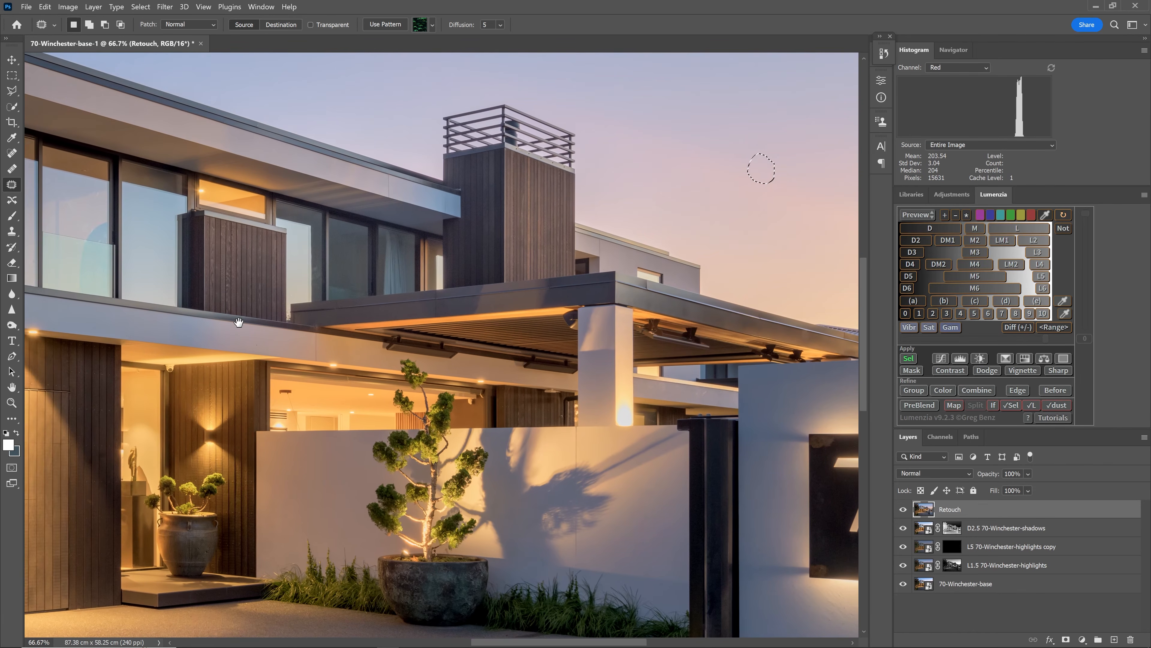
pyautogui.moveTo(238, 322); pyautogui.dragTo(521, 375)
pyautogui.moveTo(347, 375); pyautogui.dragTo(530, 370)
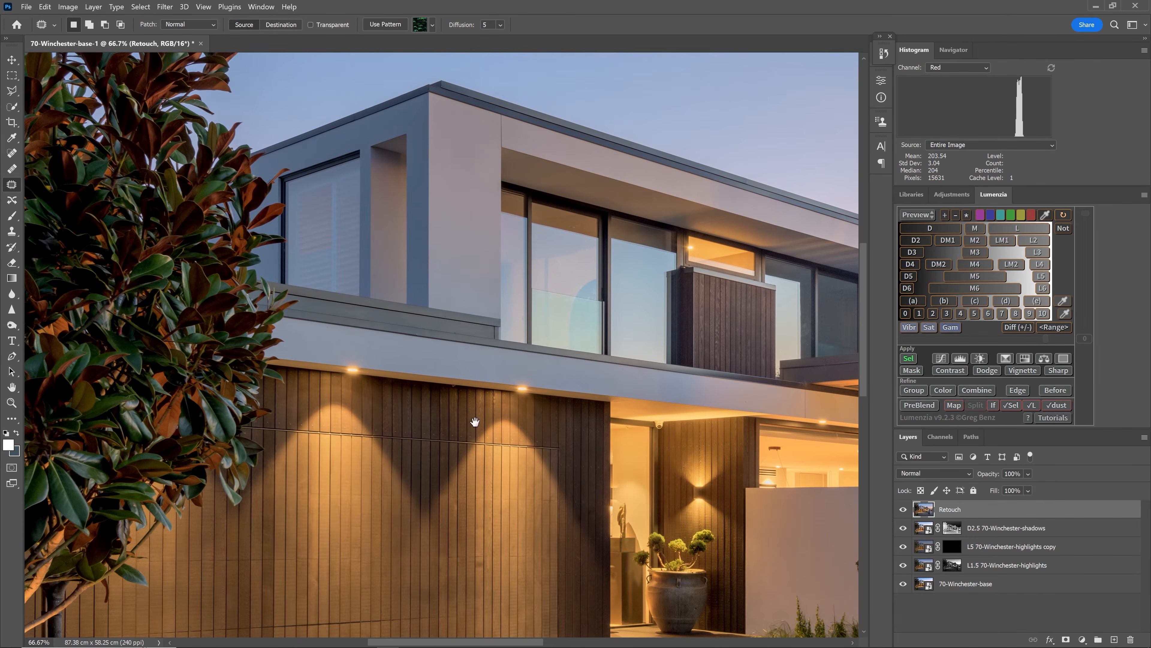
pyautogui.moveTo(475, 421); pyautogui.dragTo(463, 339)
pyautogui.moveTo(398, 538); pyautogui.dragTo(454, 330)
pyautogui.moveTo(254, 373)
pyautogui.mouseDown()
pyautogui.moveTo(268, 389)
pyautogui.moveTo(293, 385)
pyautogui.moveTo(273, 363)
pyautogui.moveTo(295, 368)
pyautogui.mouseUp()
pyautogui.hotkey('ctrl', 'd')
pyautogui.hotkey('ctrl', 'd')
pyautogui.moveTo(444, 381)
pyautogui.mouseDown()
pyautogui.moveTo(430, 382)
pyautogui.moveTo(444, 393)
pyautogui.moveTo(479, 378)
pyautogui.mouseUp()
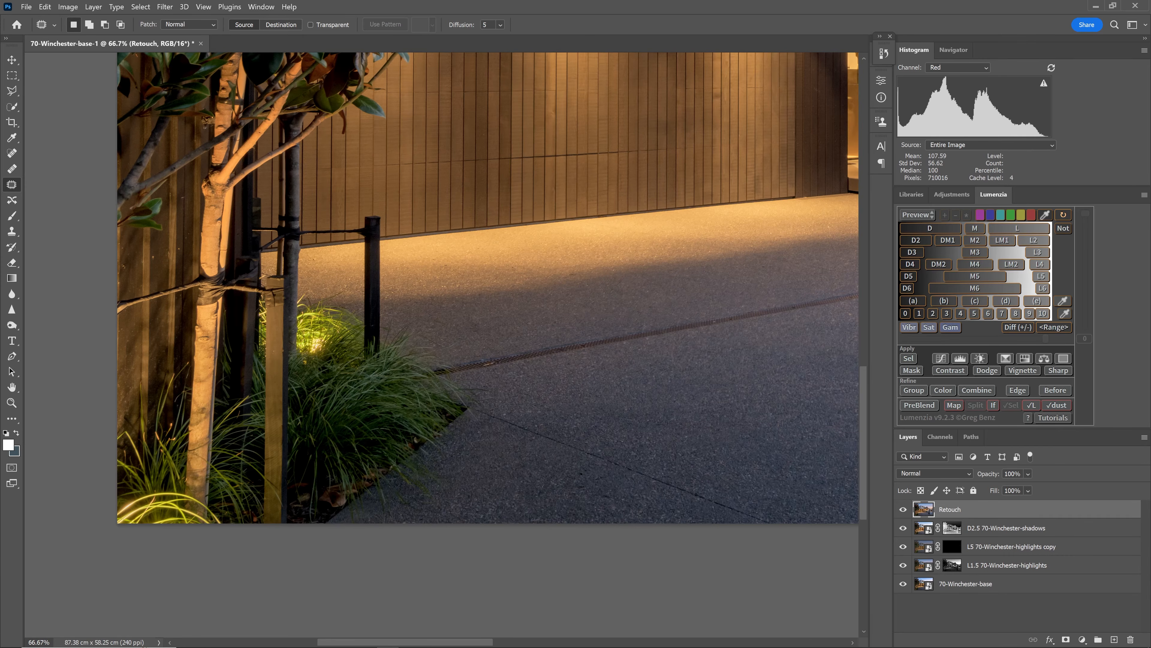
# Clone Stamp over the bottom-left grass blemishes, using brush sizes 300 and 80
pyautogui.click(13, 232)
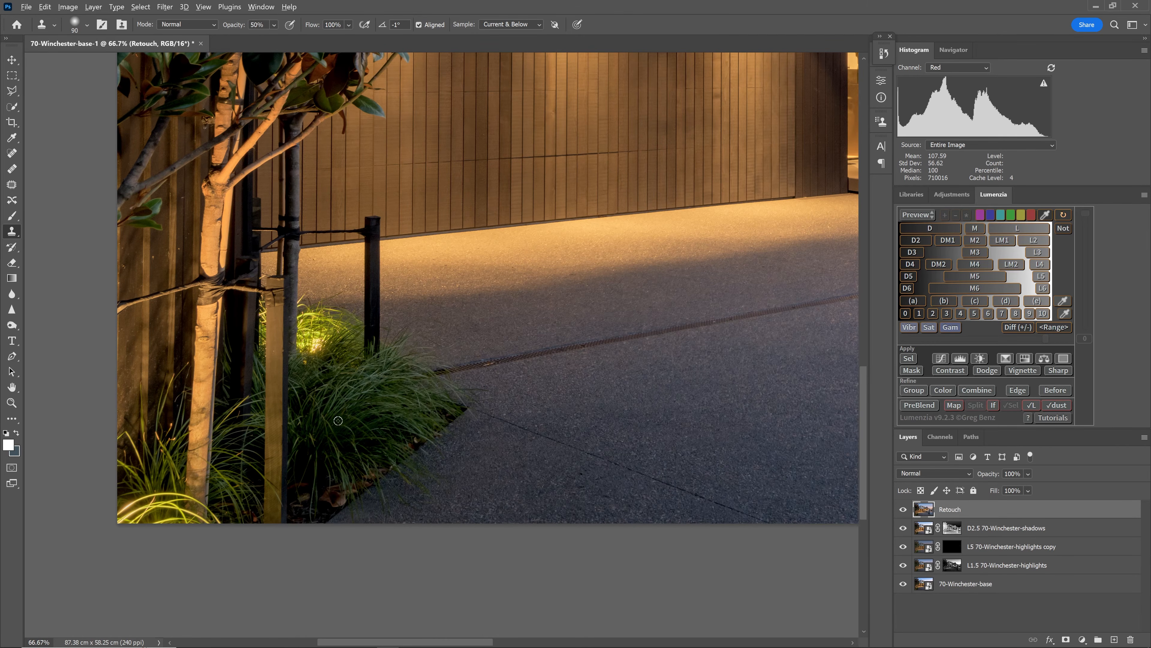
pyautogui.press(']')
pyautogui.press(']')
pyautogui.press(']')
pyautogui.press(']')
pyautogui.press(']')
pyautogui.press(']')
pyautogui.press(']')
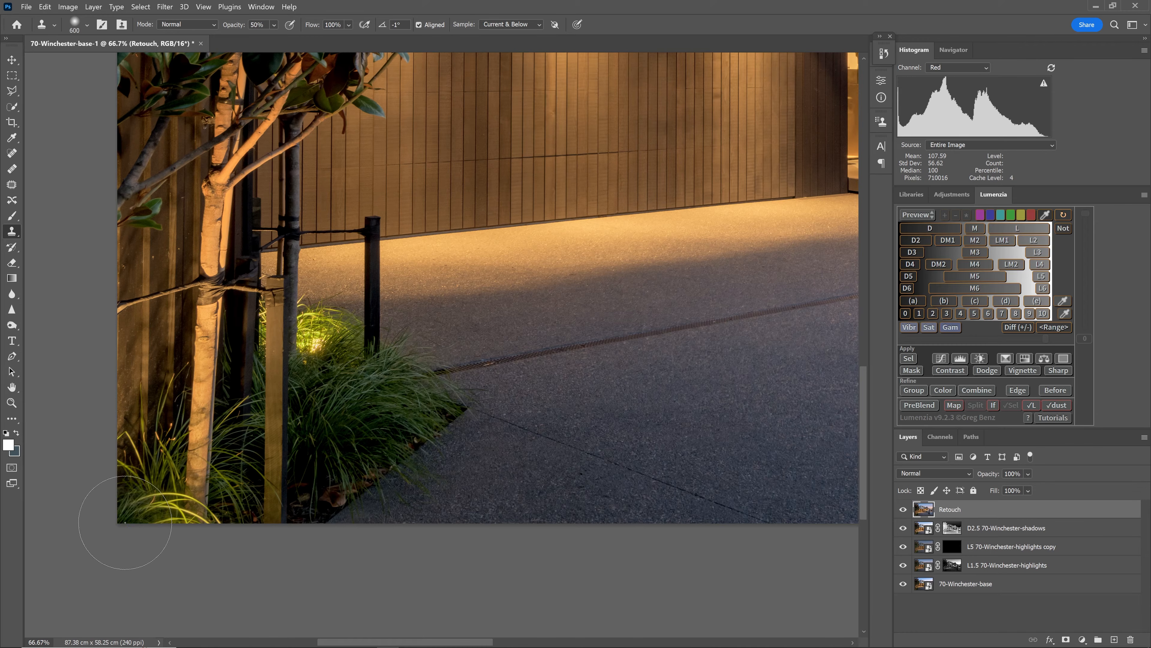
pyautogui.moveTo(125, 522)
pyautogui.mouseDown()
pyautogui.moveTo(196, 515)
pyautogui.moveTo(190, 508)
pyautogui.moveTo(150, 503)
pyautogui.moveTo(136, 517)
pyautogui.moveTo(154, 504)
pyautogui.moveTo(182, 510)
pyautogui.moveTo(224, 556)
pyautogui.mouseUp()
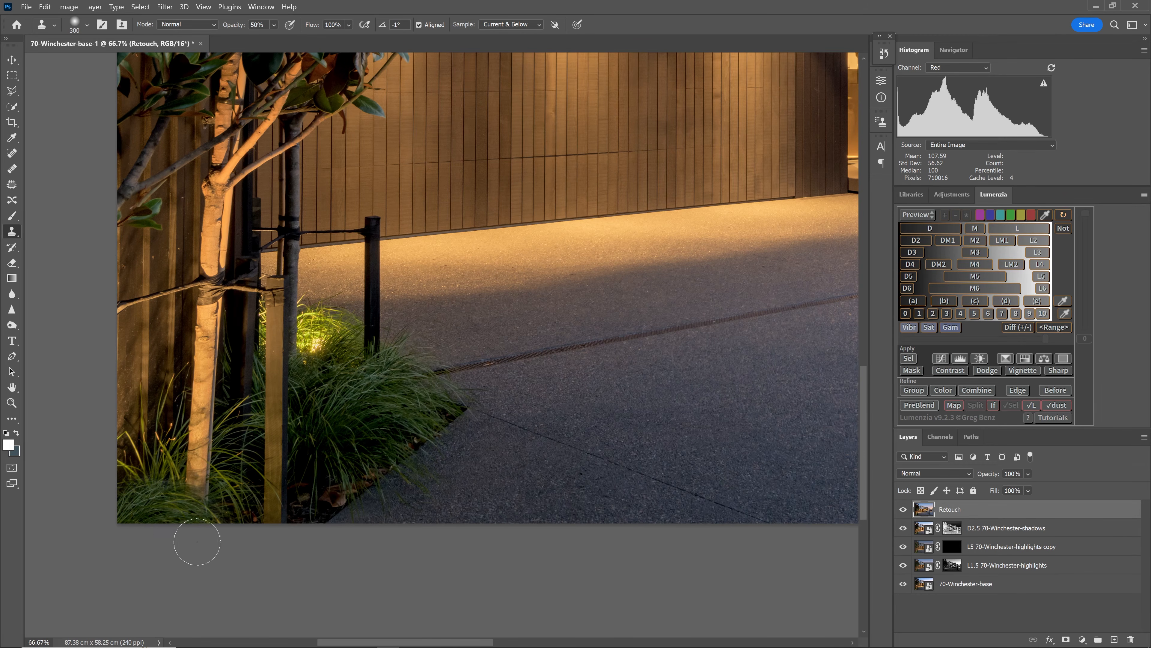
pyautogui.keyDown('alt'); pyautogui.click(329, 509); pyautogui.keyUp('alt')
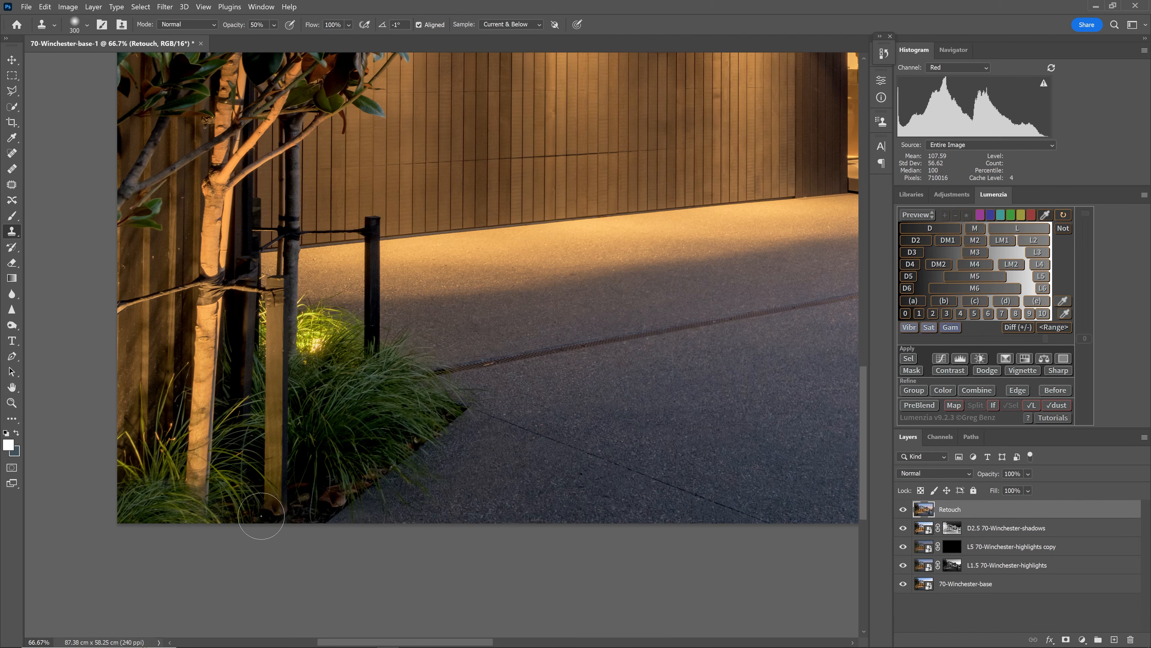
pyautogui.press('[')
pyautogui.press('[')
pyautogui.press('[')
pyautogui.press('[')
pyautogui.press('[')
pyautogui.press('[')
pyautogui.press('[')
pyautogui.press('[')
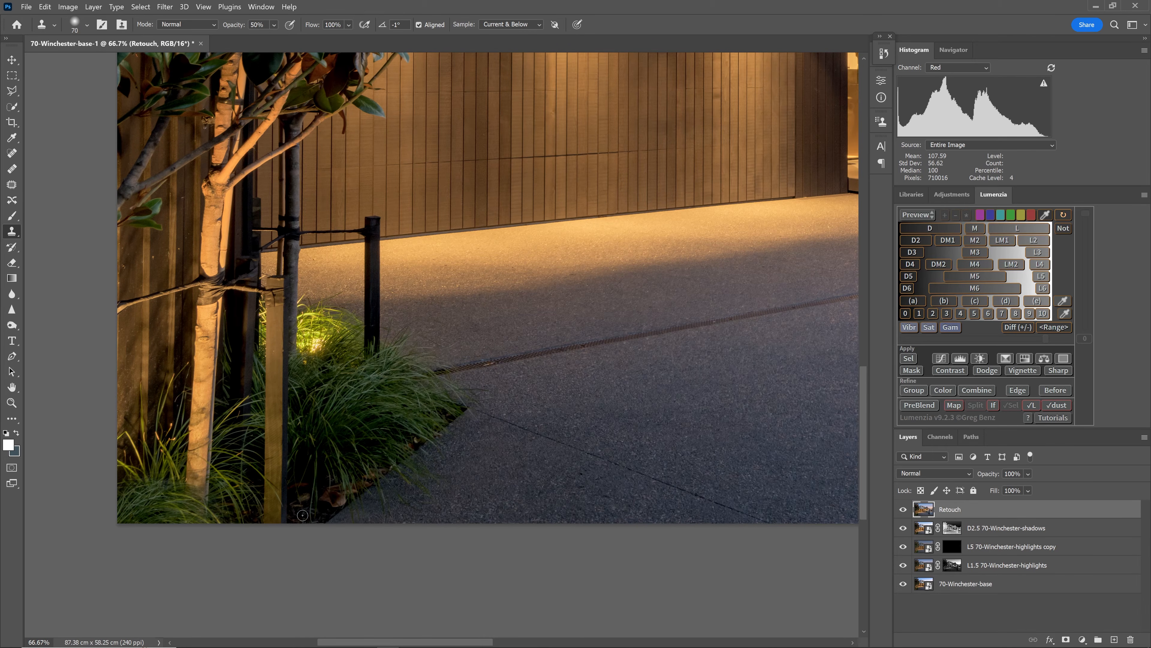
pyautogui.moveTo(339, 502)
pyautogui.mouseDown()
pyautogui.moveTo(329, 500)
pyautogui.moveTo(334, 517)
pyautogui.mouseUp()
# Clone clean driveway texture over the light bluish patch on the driveway
pyautogui.keyDown('ctrl'); pyautogui.keyDown('alt'); pyautogui.click(375, 494); pyautogui.keyUp('alt'); pyautogui.keyUp('ctrl')
pyautogui.keyDown('ctrl'); pyautogui.keyDown('alt'); pyautogui.click(417, 486); pyautogui.keyUp('alt'); pyautogui.keyUp('ctrl')
pyautogui.moveTo(711, 434); pyautogui.dragTo(621, 431)
pyautogui.keyDown('alt'); pyautogui.click(742, 251); pyautogui.keyUp('alt')
pyautogui.moveTo(471, 374)
pyautogui.mouseDown()
pyautogui.moveTo(426, 374)
pyautogui.moveTo(457, 347)
pyautogui.mouseUp()
pyautogui.hotkey('ctrl', '-')
pyautogui.hotkey('ctrl', '-')
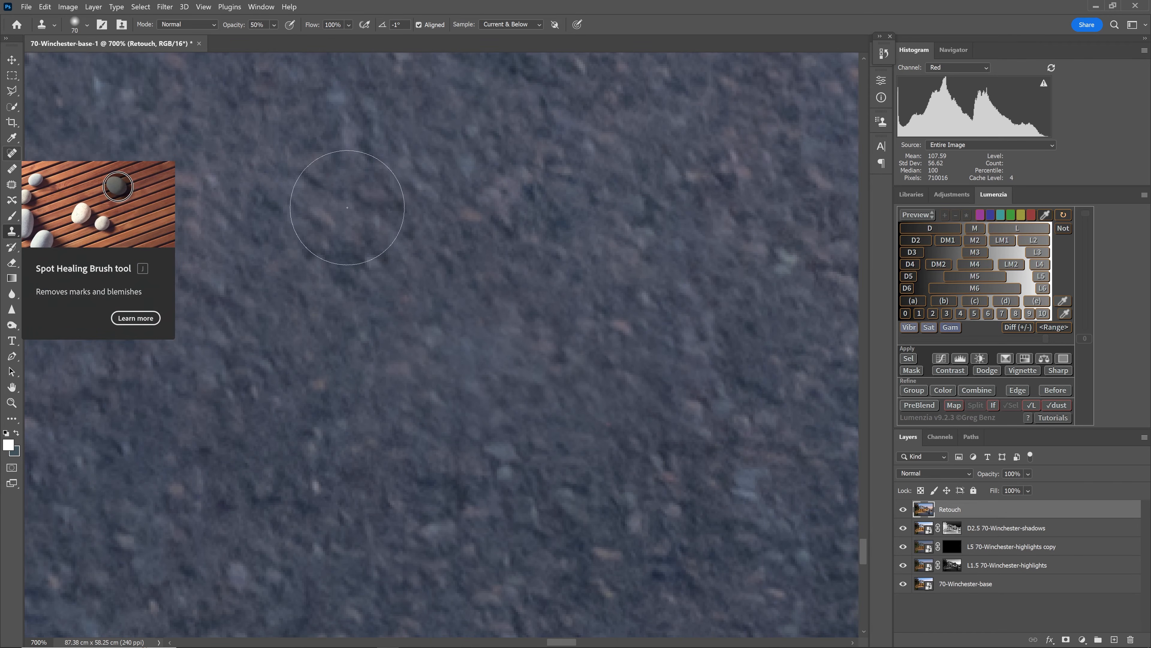
# Zoom out, then zoom to 100% on the gate wall with the 79 sign
pyautogui.keyDown('alt'); pyautogui.click(656, 350); pyautogui.keyUp('alt')
pyautogui.keyDown('alt'); pyautogui.click(656, 350); pyautogui.keyUp('alt')
pyautogui.keyDown('alt'); pyautogui.click(657, 350); pyautogui.keyUp('alt')
pyautogui.keyDown('alt'); pyautogui.click(656, 349); pyautogui.keyUp('alt')
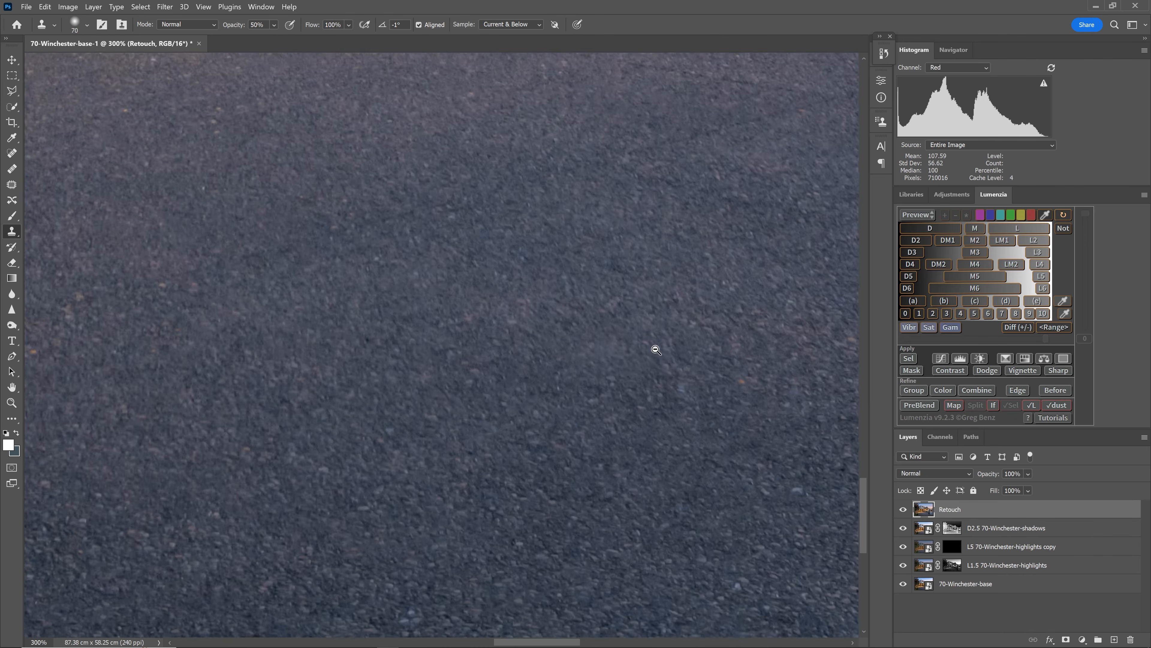
pyautogui.keyDown('alt'); pyautogui.click(656, 349); pyautogui.keyUp('alt')
pyautogui.keyDown('alt'); pyautogui.click(656, 350); pyautogui.keyUp('alt')
pyautogui.keyDown('alt'); pyautogui.click(656, 347); pyautogui.keyUp('alt')
pyautogui.moveTo(646, 428); pyautogui.dragTo(499, 478)
pyautogui.keyDown('alt'); pyautogui.click(599, 411); pyautogui.keyUp('alt')
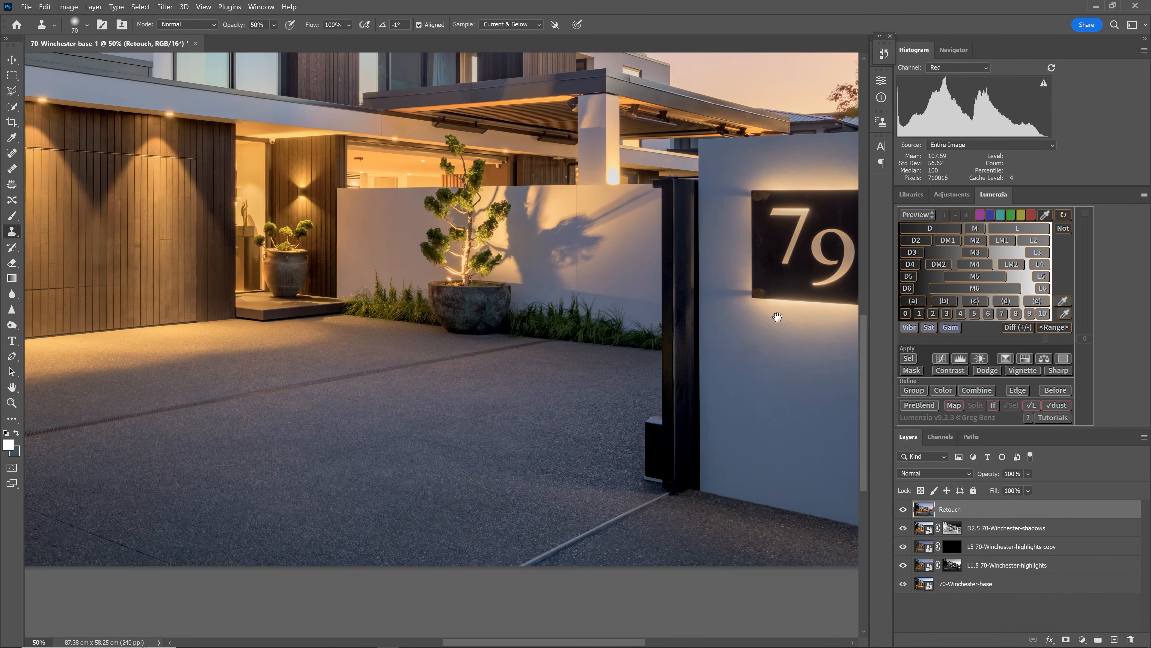
pyautogui.moveTo(770, 313); pyautogui.dragTo(605, 296)
pyautogui.click(588, 333)
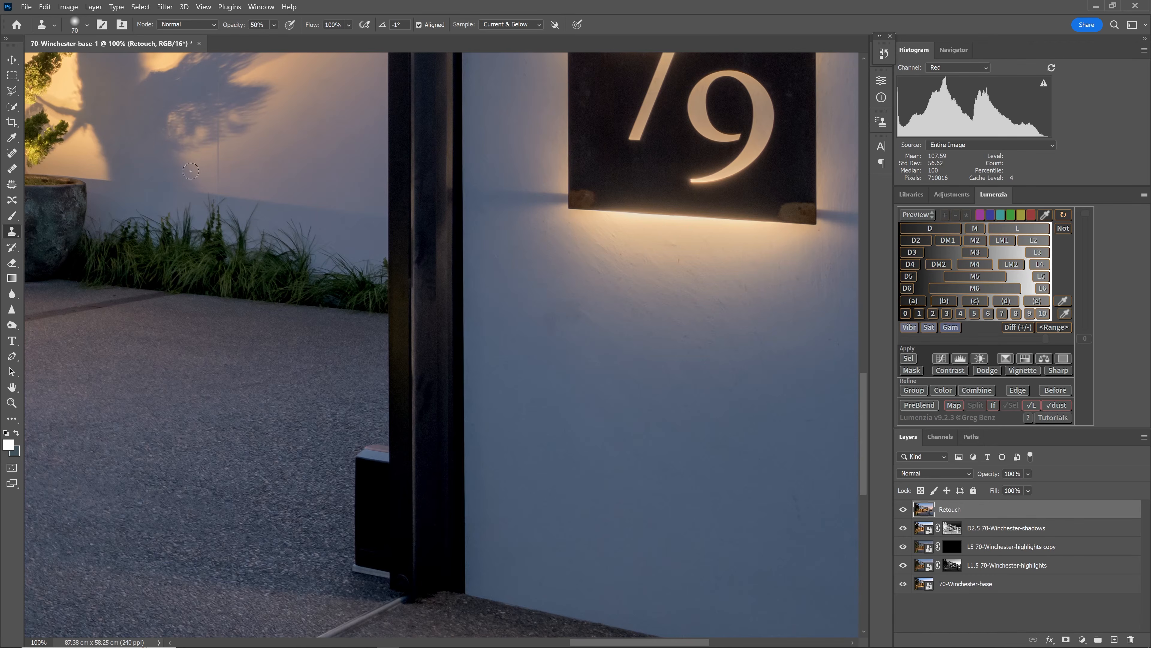
# Patch out the dark spots on the wall below the 79 sign
pyautogui.press('j')
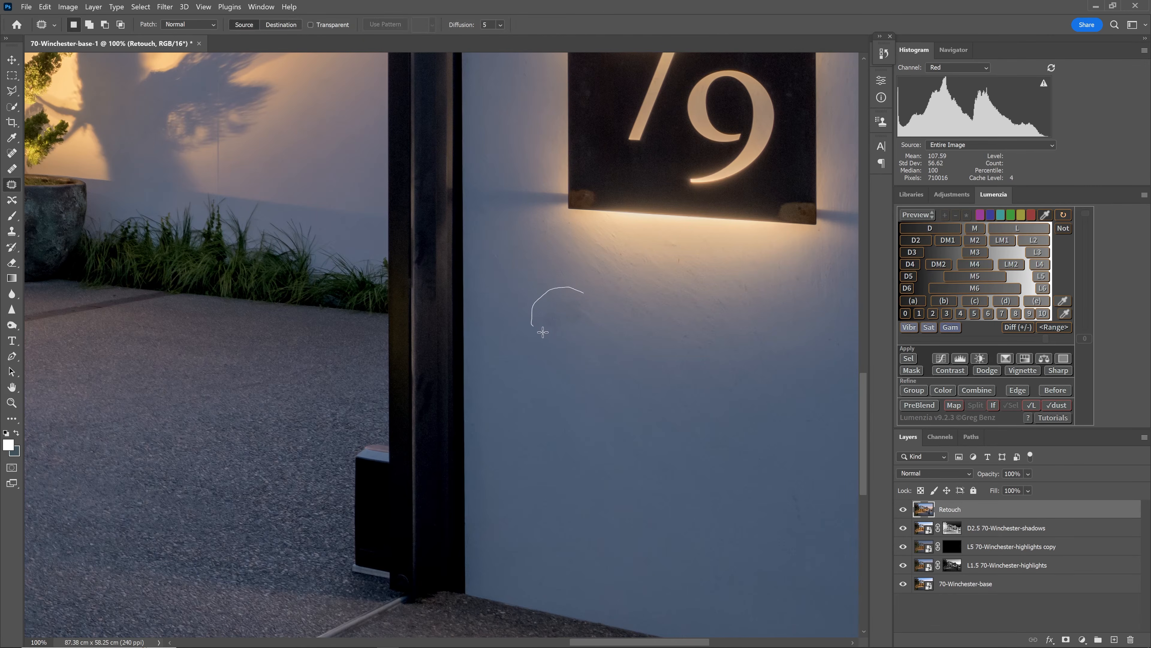
pyautogui.moveTo(588, 299); pyautogui.dragTo(588, 301)
pyautogui.moveTo(563, 323); pyautogui.dragTo(582, 386)
pyautogui.hotkey('ctrl', 'd')
pyautogui.moveTo(732, 389)
pyautogui.mouseDown()
pyautogui.moveTo(758, 380)
pyautogui.moveTo(735, 443)
pyautogui.mouseUp()
pyautogui.hotkey('ctrl', 'd')
# At 300% zoom, patch the two marks on the carport roof edge, then sample clean roof edge for cloning
pyautogui.hotkey('ctrl', '0')
pyautogui.keyDown('ctrl'); pyautogui.click(743, 309); pyautogui.keyUp('ctrl')
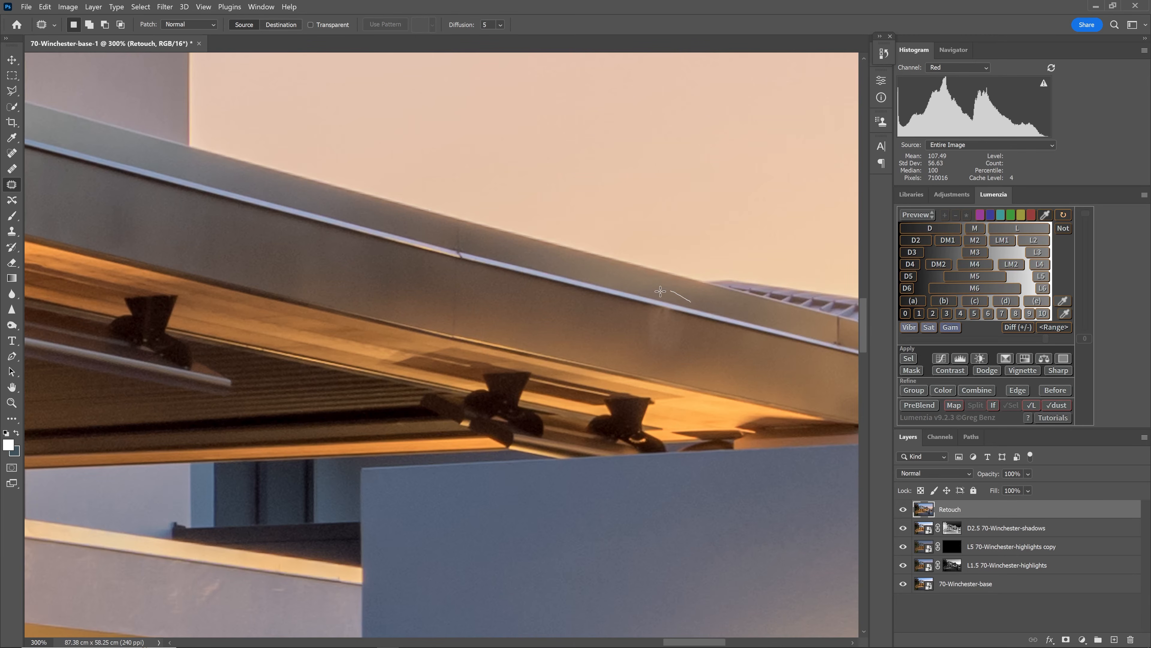
pyautogui.moveTo(696, 313)
pyautogui.mouseDown()
pyautogui.moveTo(667, 322)
pyautogui.moveTo(770, 343)
pyautogui.mouseUp()
pyautogui.hotkey('ctrl', 'd')
pyautogui.moveTo(646, 348); pyautogui.dragTo(720, 357)
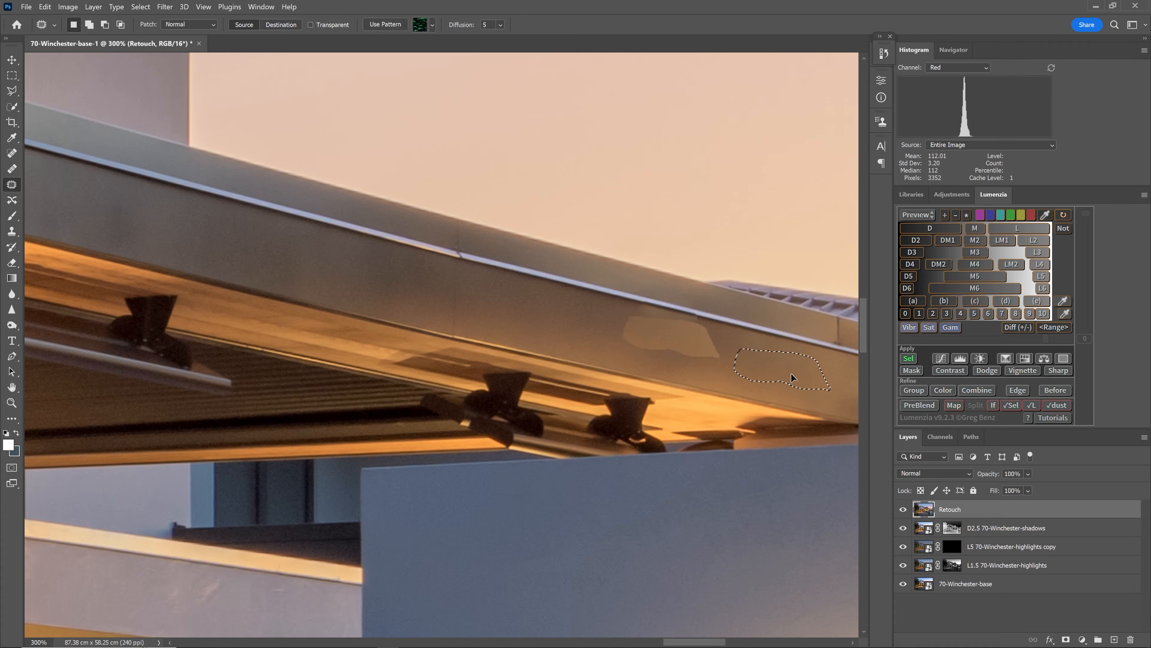
pyautogui.hotkey('ctrl', 'd')
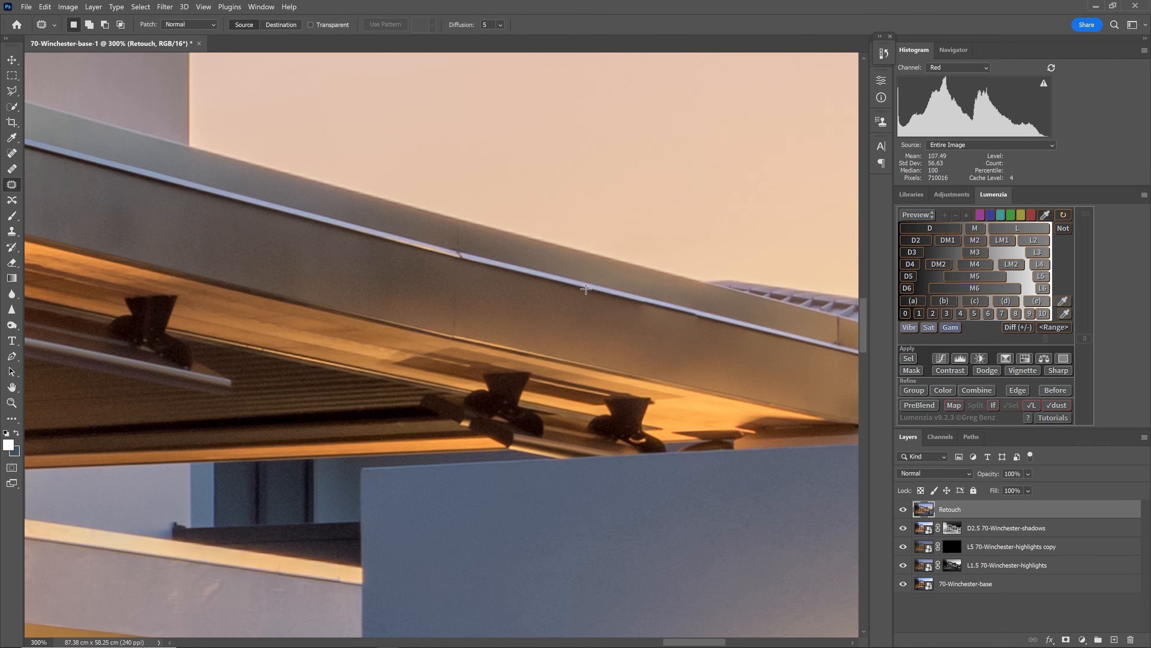
pyautogui.click(16, 232)
pyautogui.keyDown('alt'); pyautogui.click(553, 281); pyautogui.keyUp('alt')
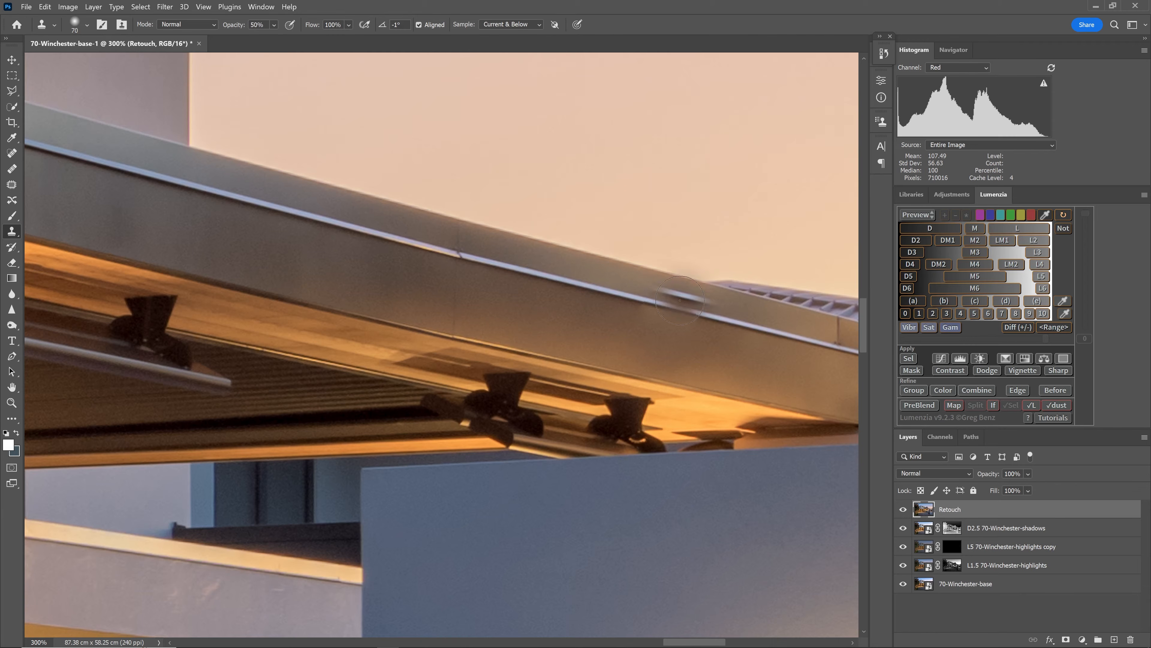
# Clone away the roof-edge notch and toggle the Retouch layer to compare
pyautogui.moveTo(681, 322); pyautogui.dragTo(642, 309)
pyautogui.scroll(-3, 579, 352)
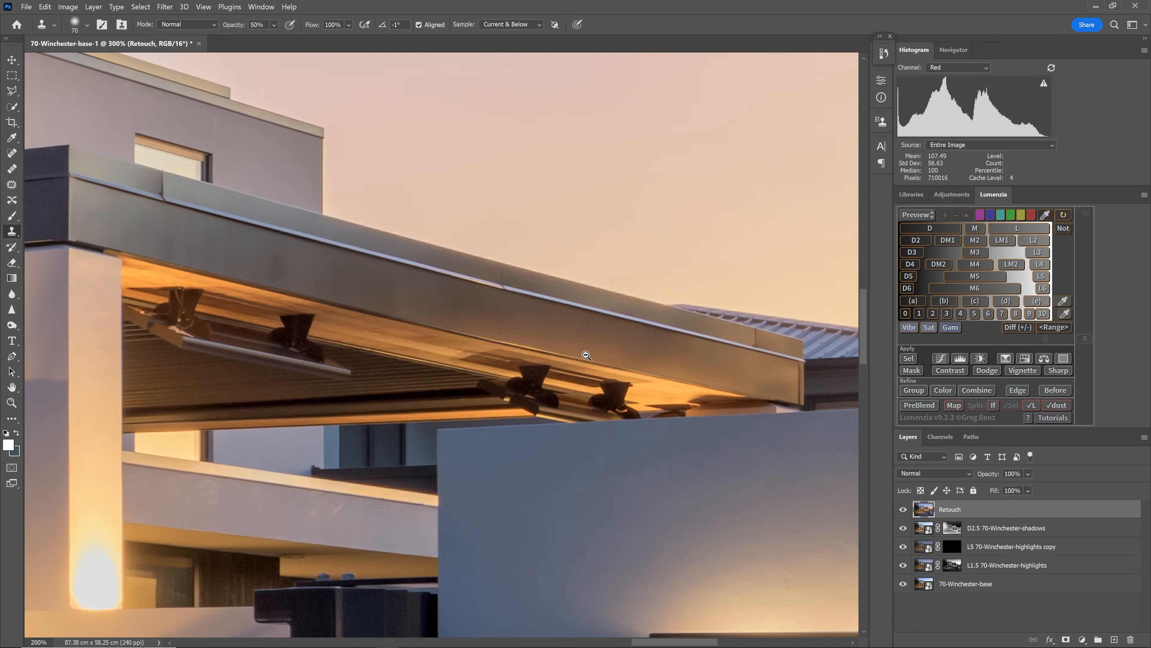
pyautogui.click(903, 509)
pyautogui.click(904, 509)
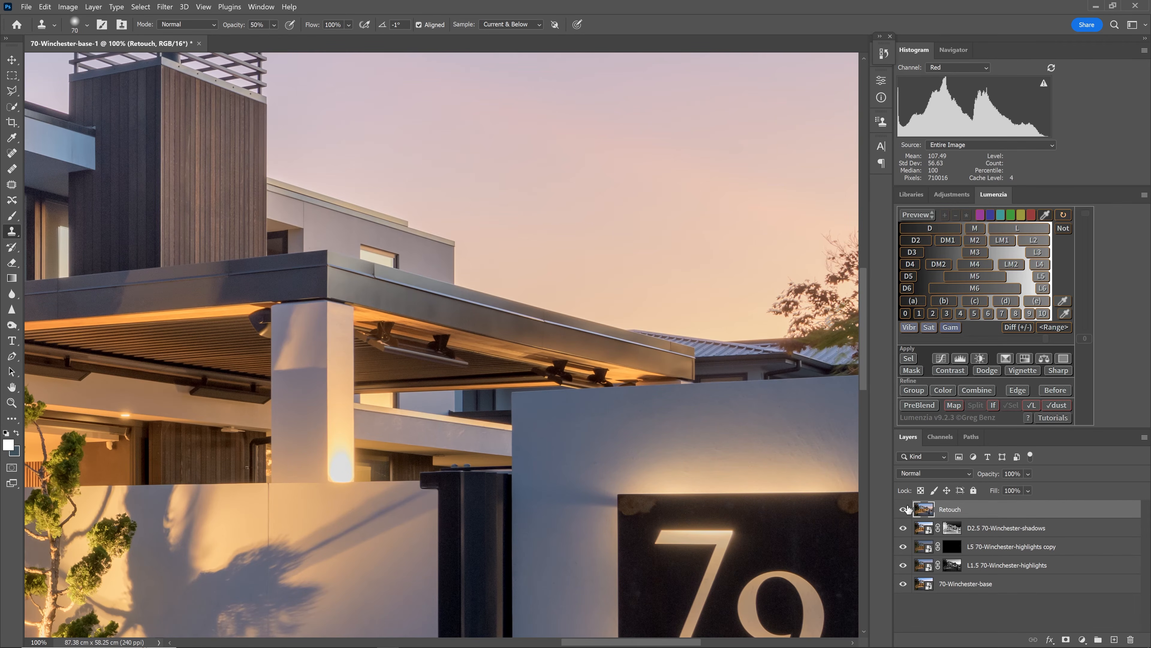
# Pan across the house's left side and zoom to 200% on the upper window
pyautogui.moveTo(412, 360); pyautogui.dragTo(759, 422)
pyautogui.moveTo(333, 438); pyautogui.dragTo(774, 397)
pyautogui.moveTo(265, 155); pyautogui.dragTo(681, 259)
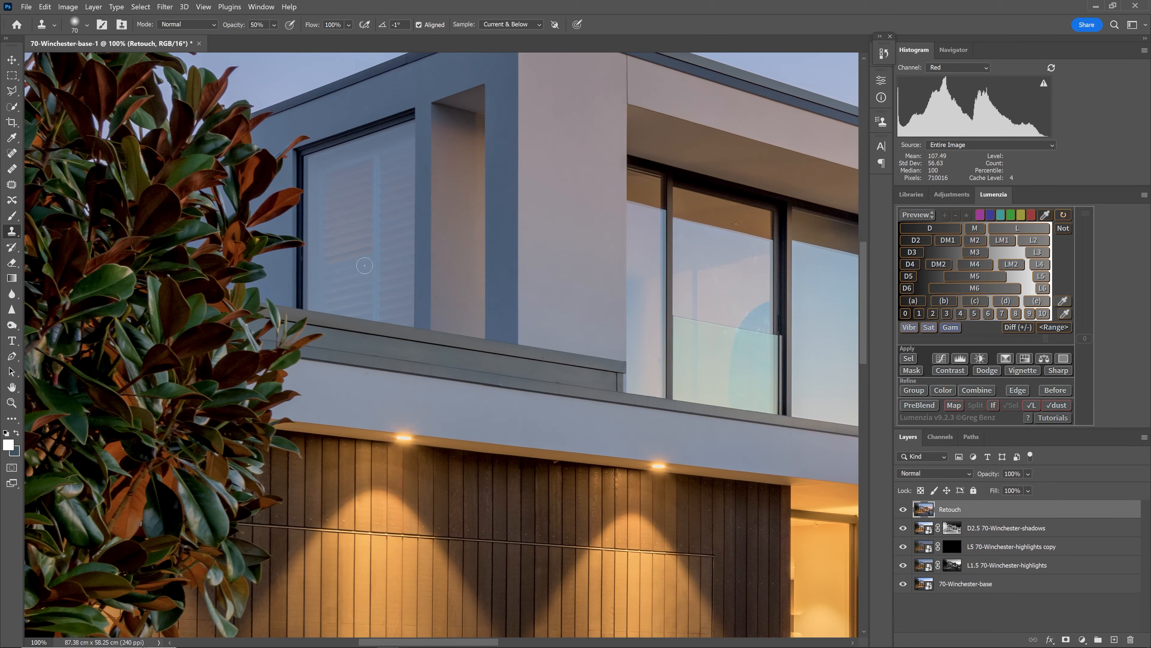
pyautogui.keyDown('ctrl'); pyautogui.click(381, 236); pyautogui.keyUp('ctrl')
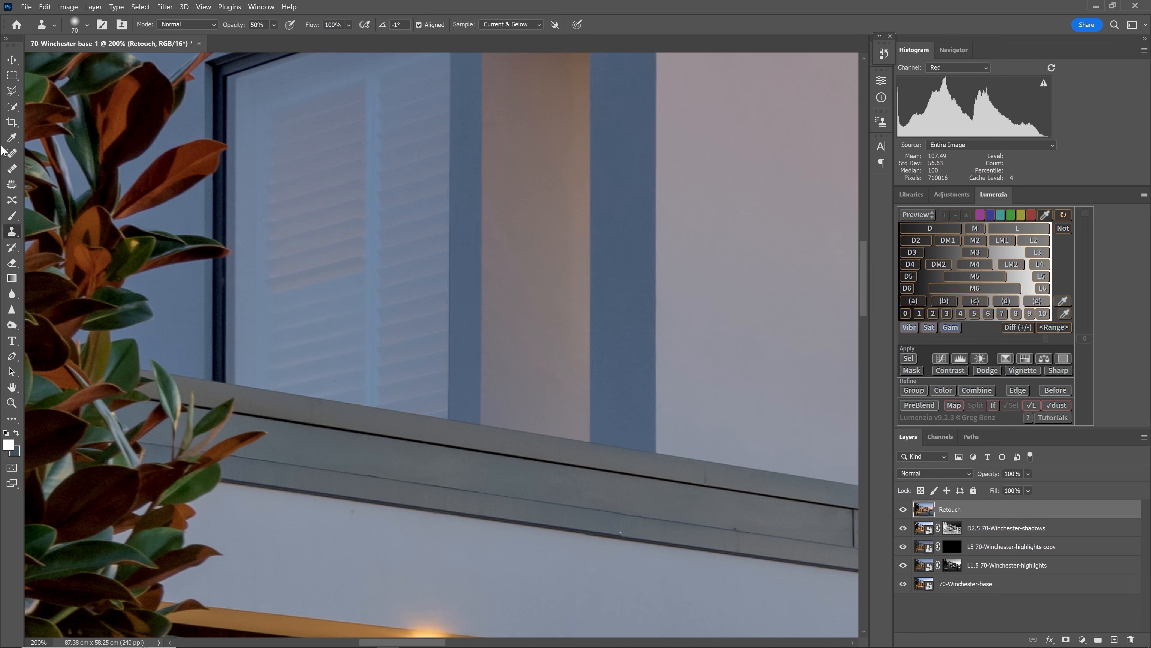
# Make a polygonal lasso selection around the upper window's shutter panel
pyautogui.click(12, 91)
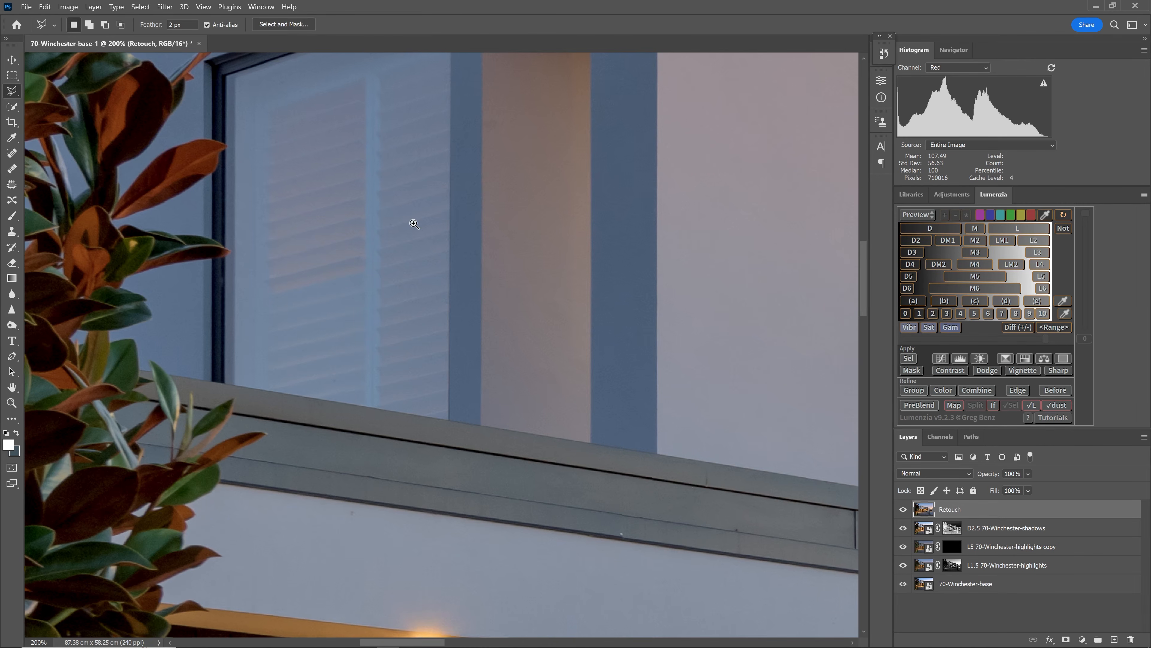
pyautogui.scroll(1, 411, 218)
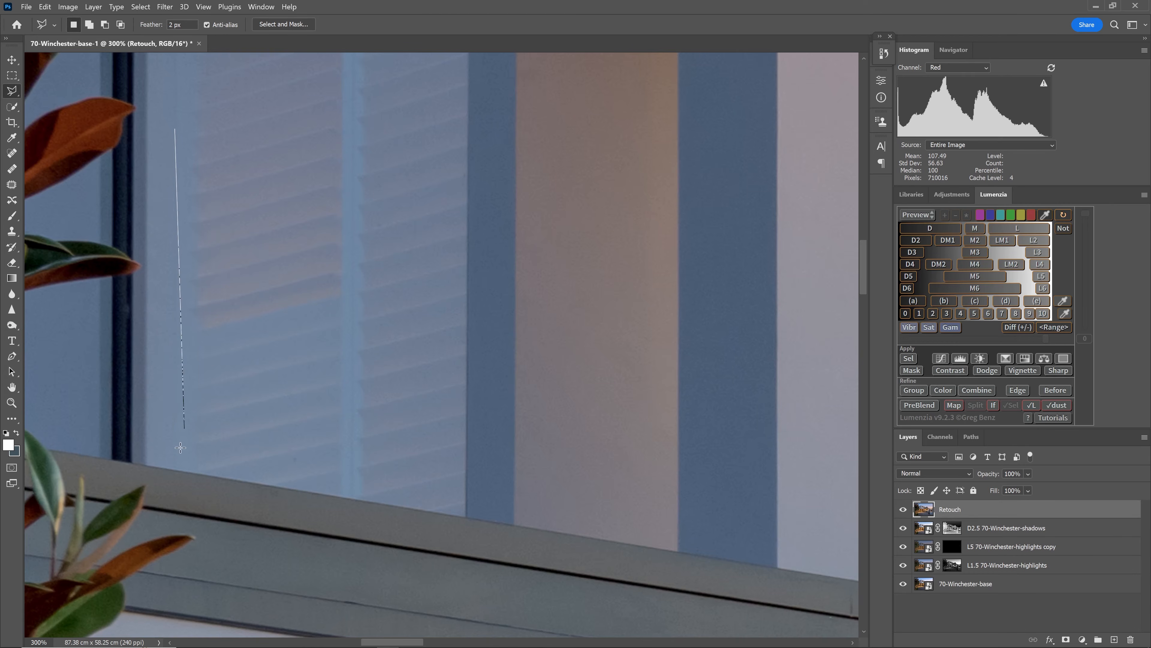
pyautogui.click(172, 468)
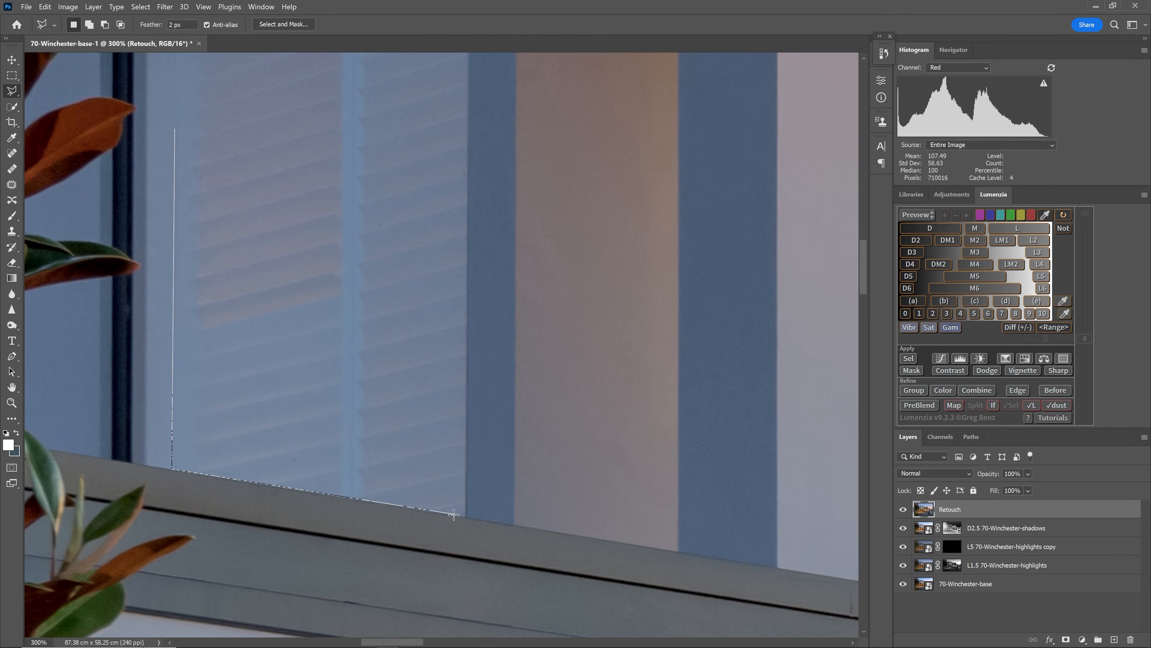
pyautogui.click(466, 515)
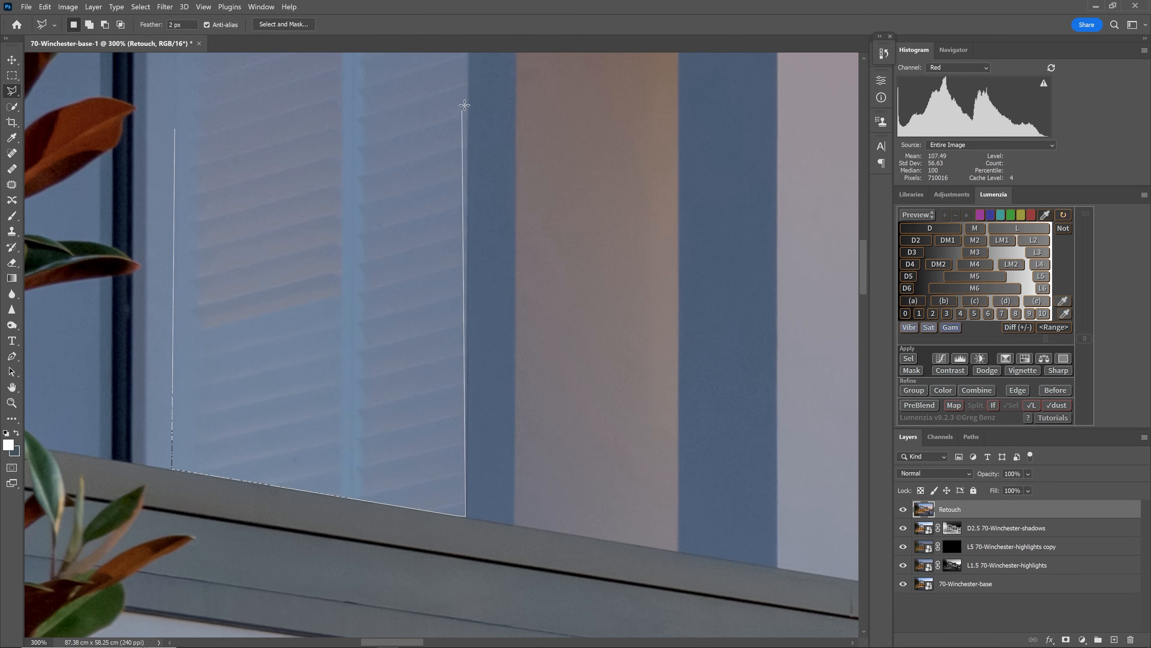
pyautogui.click(466, 77)
pyautogui.doubleClick(195, 116)
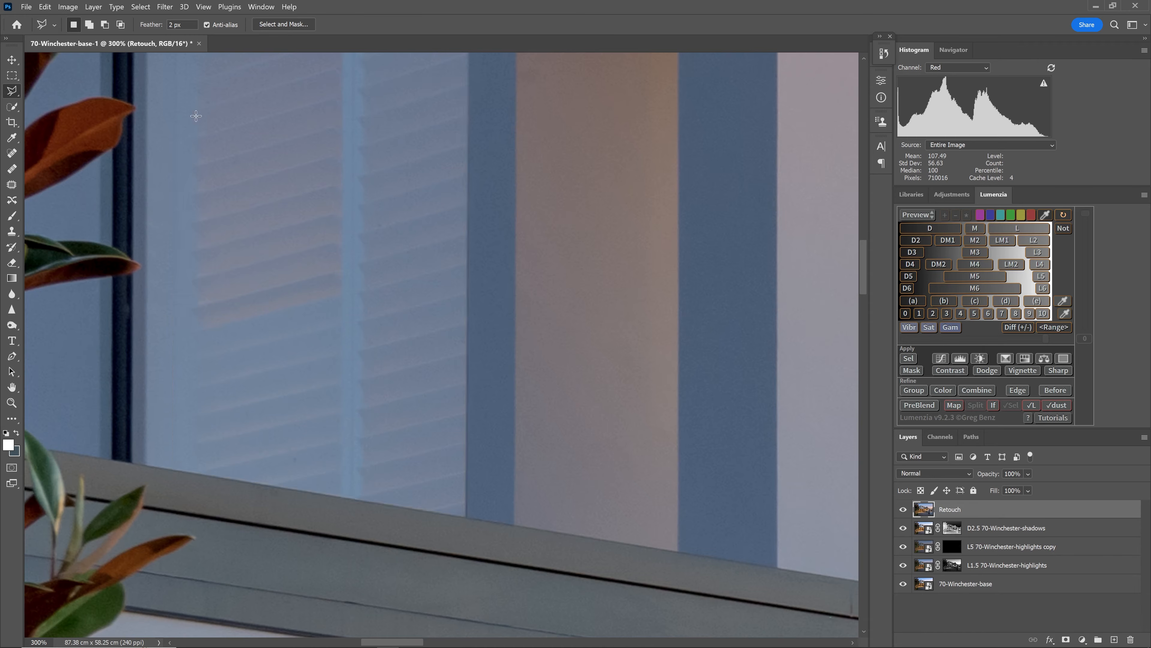
# Clone clean louvres over the dark streak at 100% opacity, then deselect
pyautogui.click(11, 231)
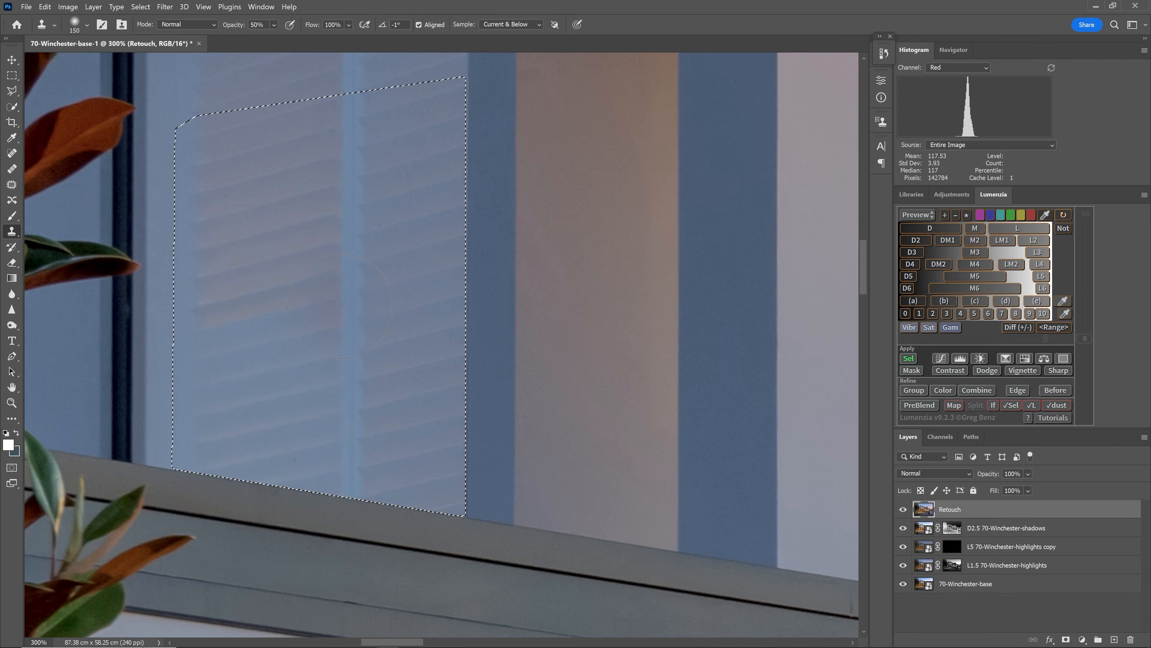
pyautogui.moveTo(340, 306); pyautogui.dragTo(239, 347)
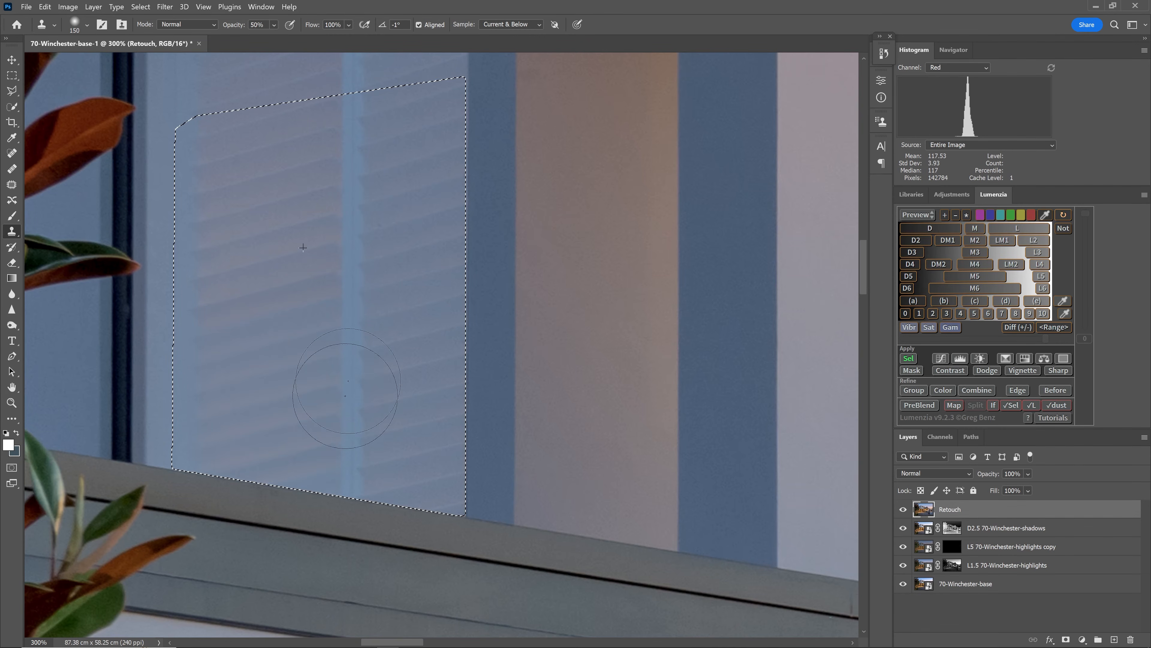
pyautogui.click(260, 154)
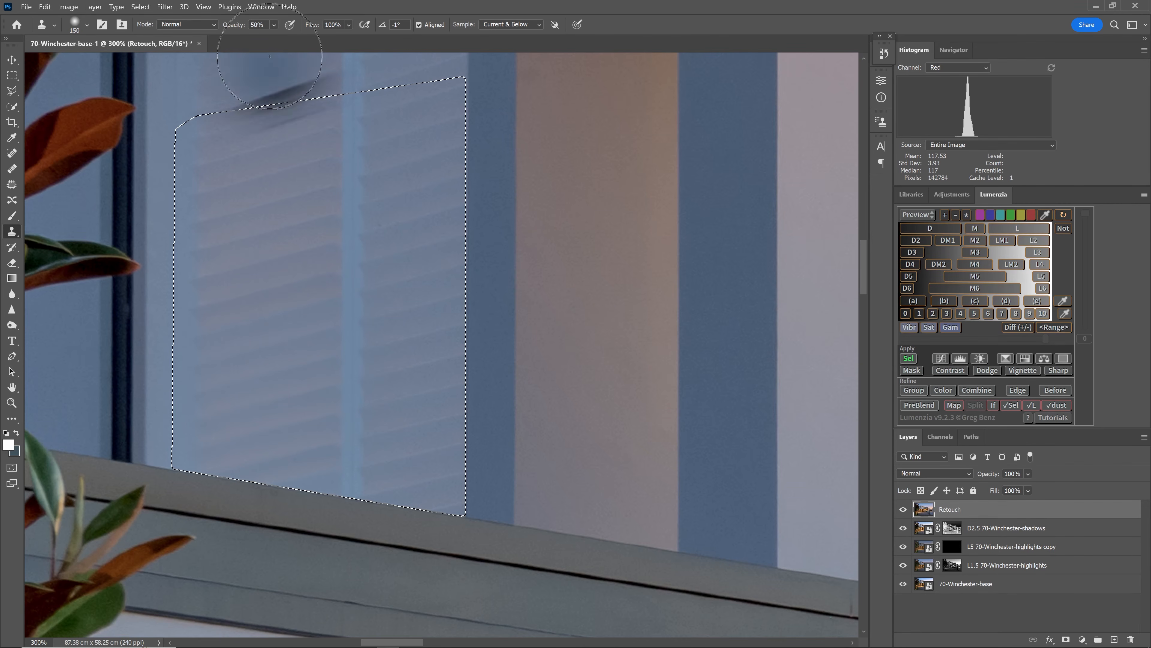
pyautogui.click(273, 26)
pyautogui.moveTo(292, 39); pyautogui.dragTo(323, 40)
pyautogui.press('[')
pyautogui.press('[')
pyautogui.moveTo(263, 298); pyautogui.dragTo(224, 318)
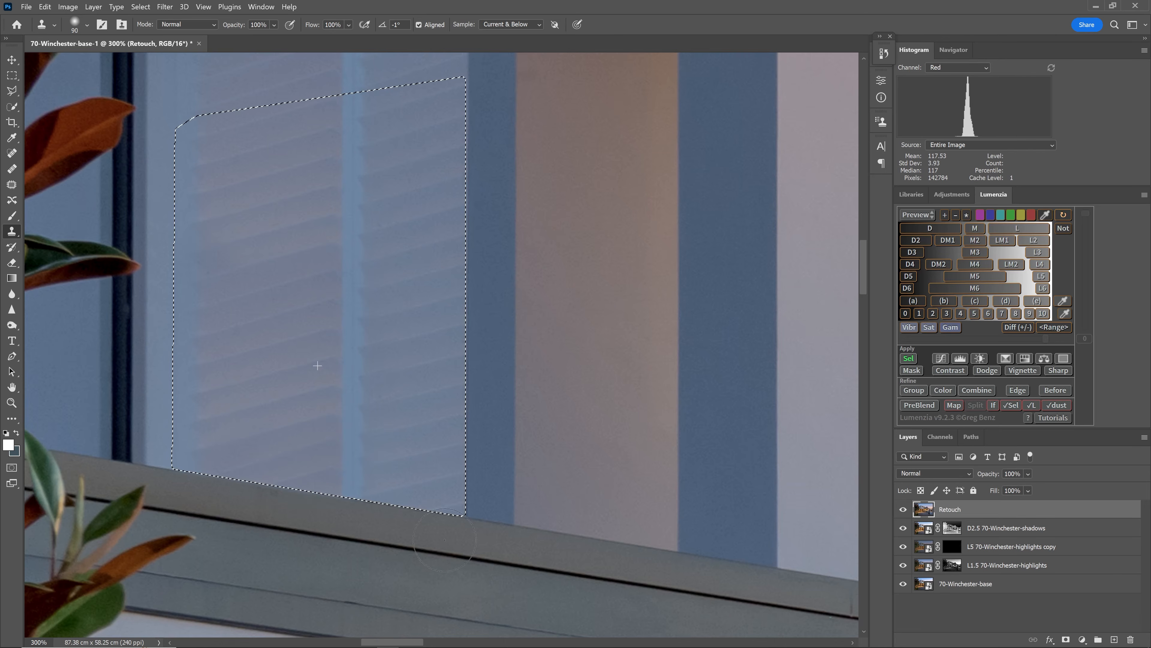
pyautogui.moveTo(386, 343); pyautogui.dragTo(414, 369)
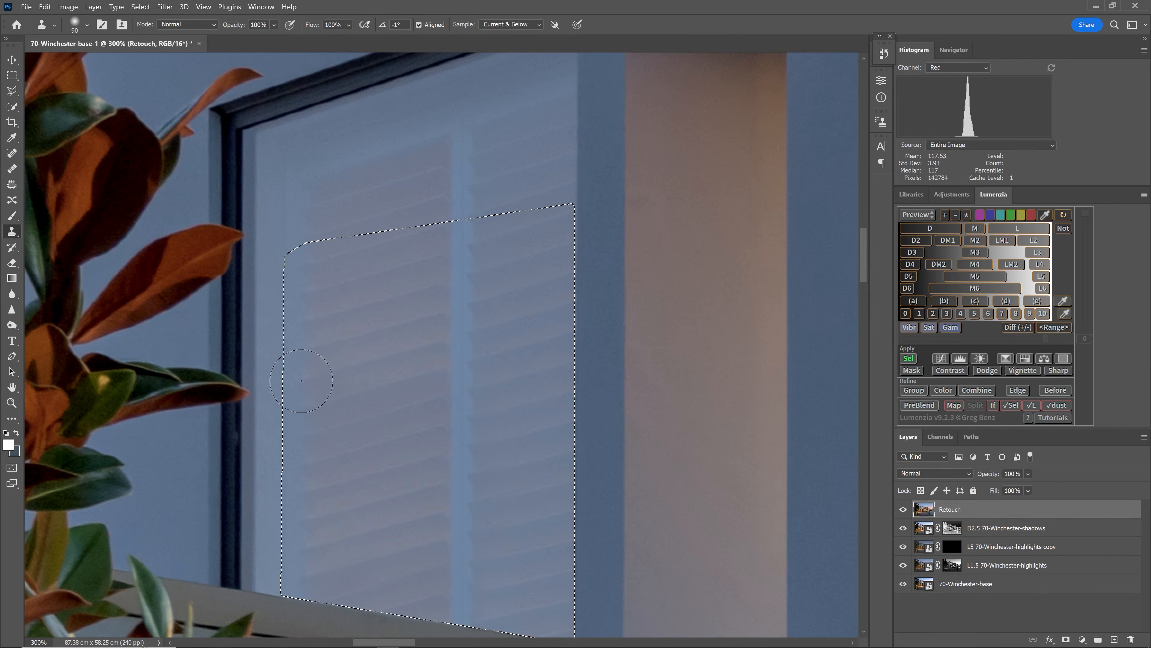
pyautogui.scroll(-2, 499, 411)
pyautogui.hotkey('ctrl', 'd')
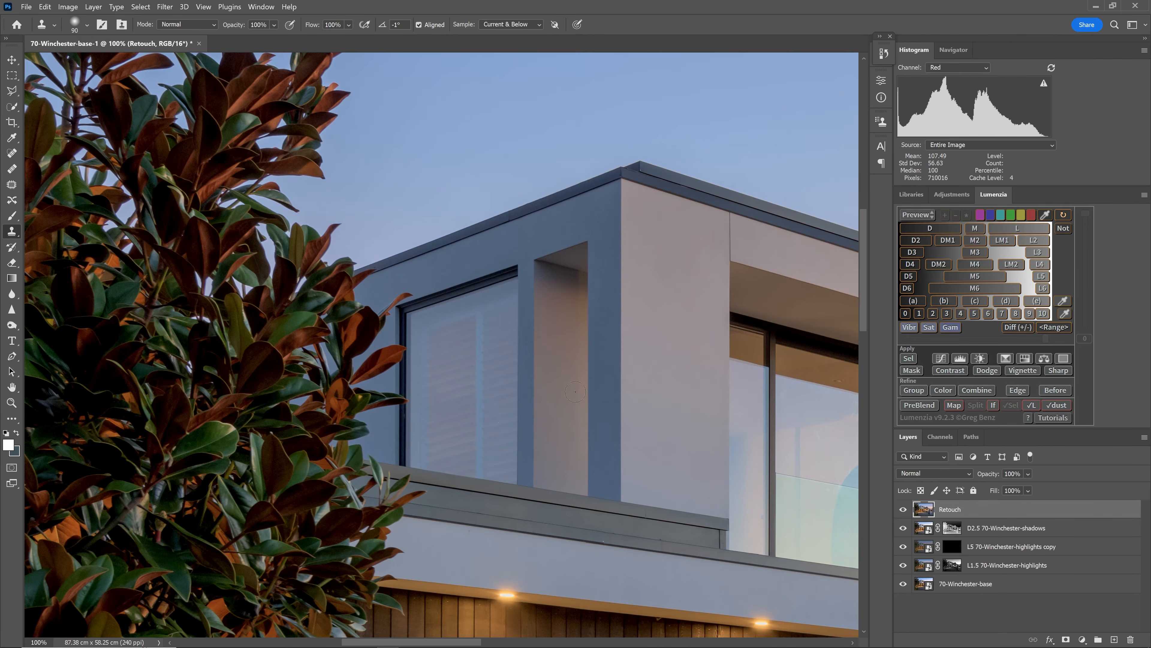
# Lasso a smaller shutter patch and erase it from the Retouch layer
pyautogui.scroll(3, 451, 347)
pyautogui.click(12, 91)
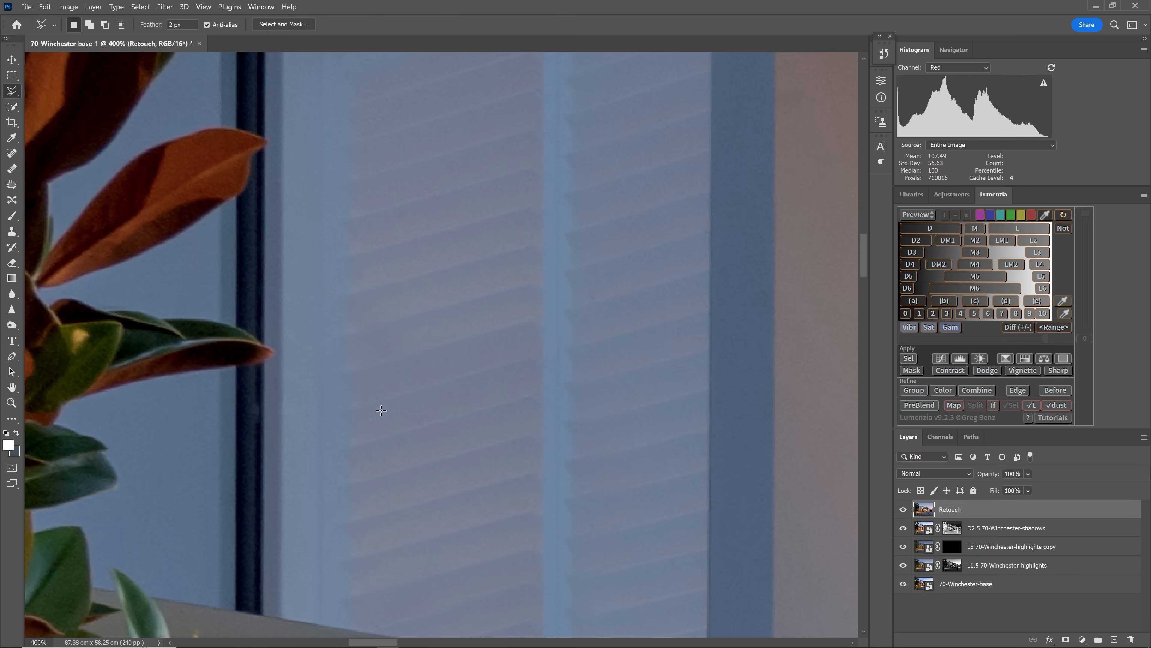
pyautogui.click(333, 429)
pyautogui.scroll(-3, 553, 544)
pyautogui.click(562, 582)
pyautogui.doubleClick(325, 542)
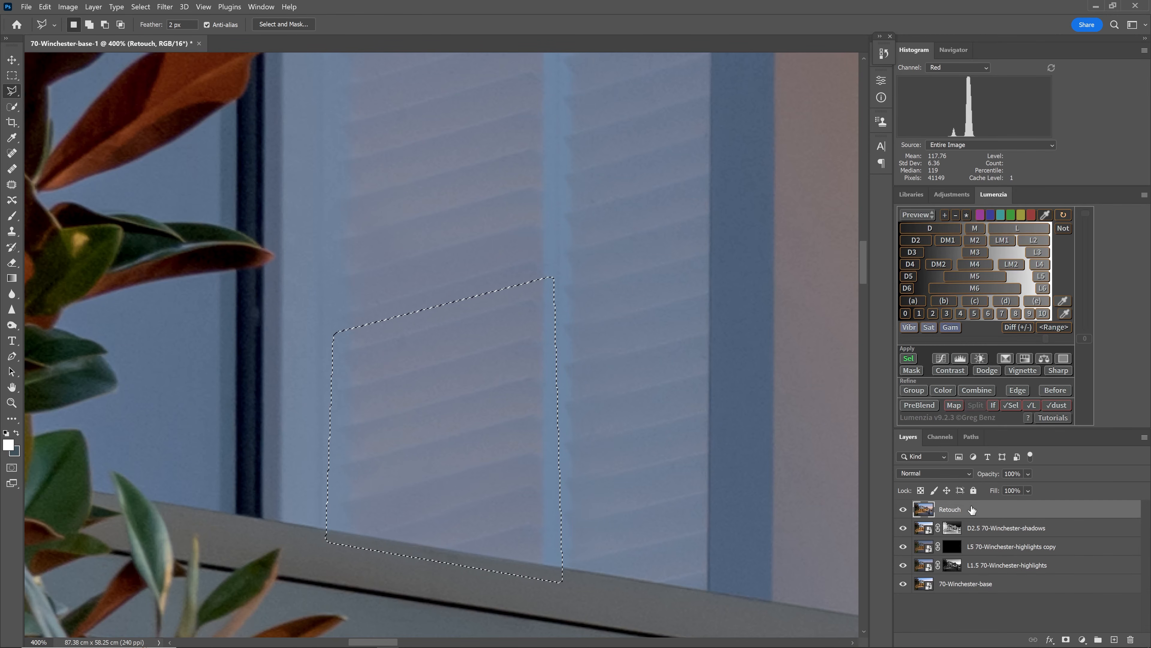
pyautogui.press('e')
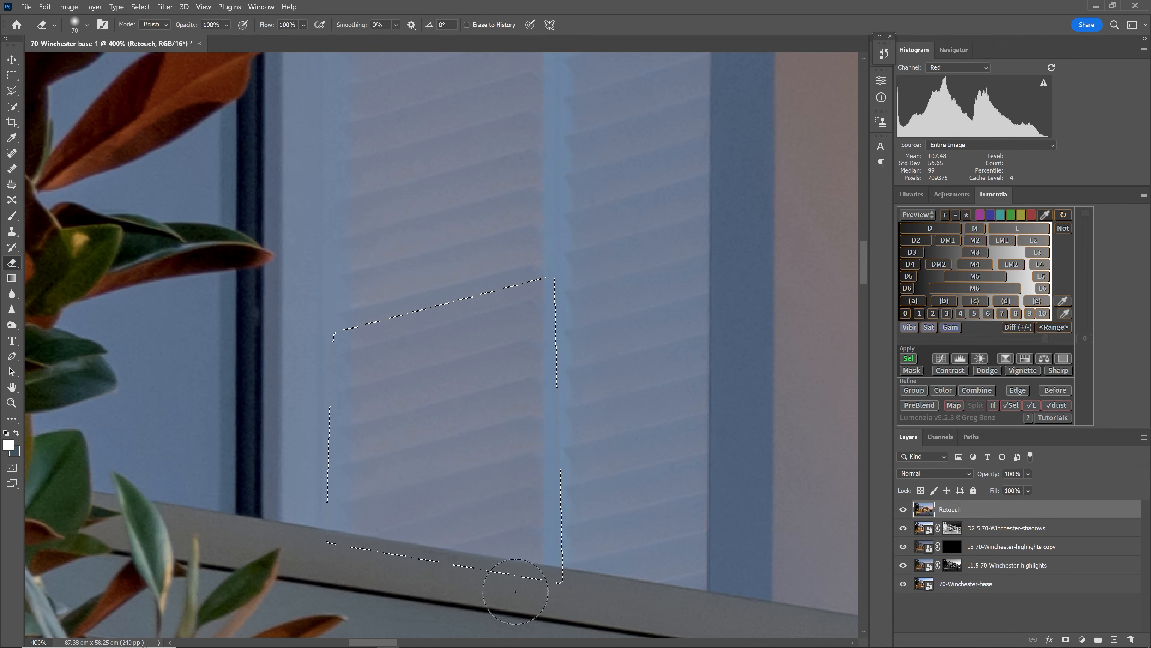
pyautogui.hotkey('ctrl', 'd')
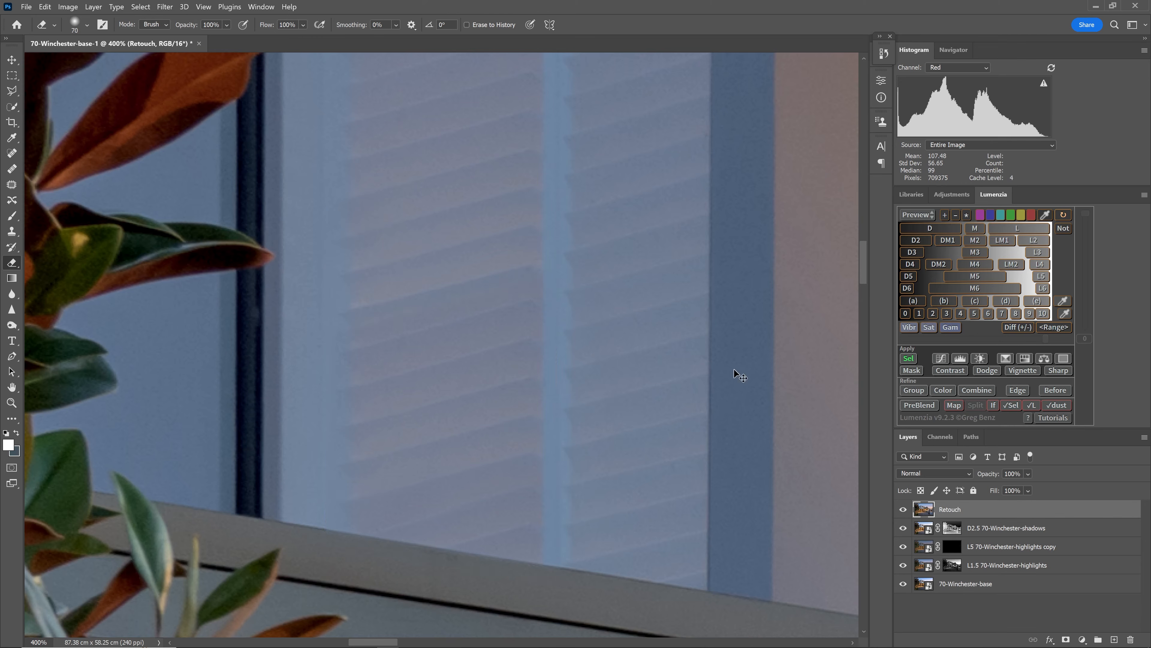
# Zoom out across the house front, then zoom in to 50% on the lit entrance wall
pyautogui.keyDown('alt'); pyautogui.click(659, 415); pyautogui.keyUp('alt')
pyautogui.keyDown('alt'); pyautogui.click(658, 416); pyautogui.keyUp('alt')
pyautogui.keyDown('alt'); pyautogui.click(658, 416); pyautogui.keyUp('alt')
pyautogui.keyDown('alt'); pyautogui.click(659, 415); pyautogui.keyUp('alt')
pyautogui.keyDown('alt'); pyautogui.click(659, 416); pyautogui.keyUp('alt')
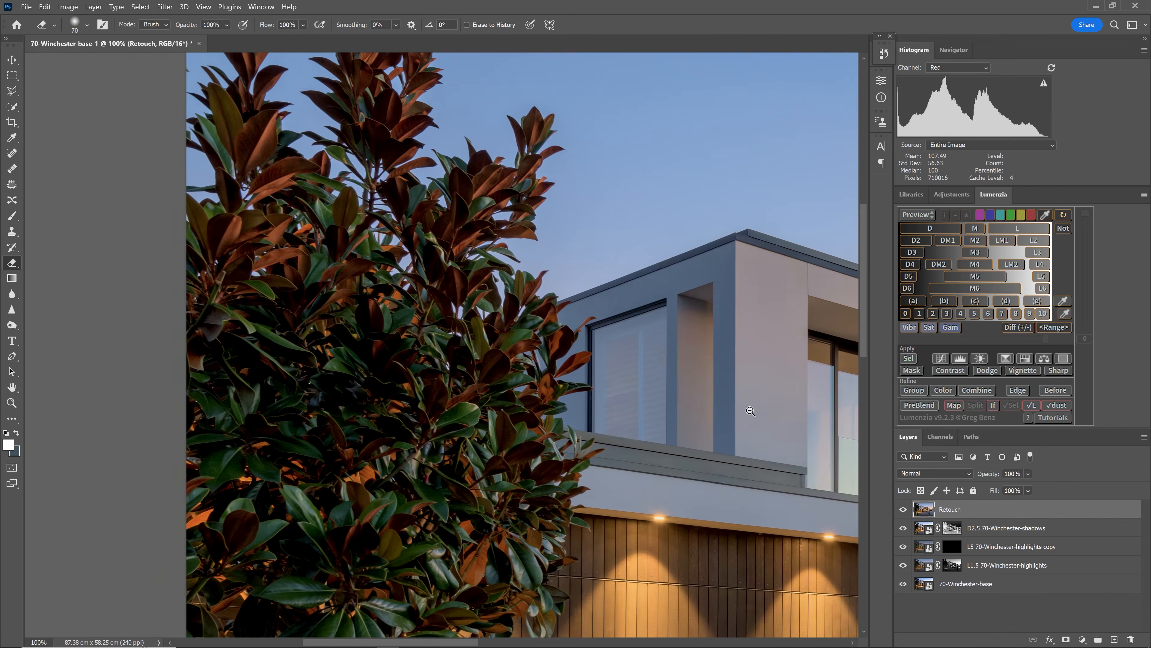
pyautogui.moveTo(705, 401); pyautogui.dragTo(531, 383)
pyautogui.keyDown('alt'); pyautogui.click(650, 316); pyautogui.keyUp('alt')
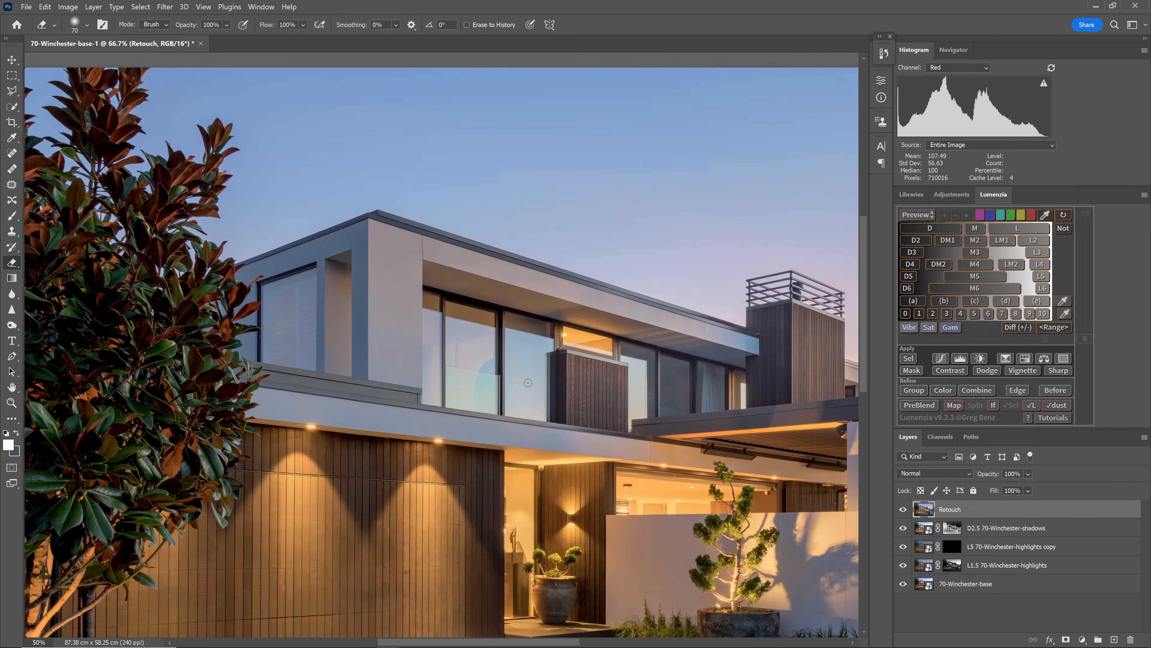
pyautogui.keyDown('alt'); pyautogui.click(650, 316); pyautogui.keyUp('alt')
pyautogui.keyDown('alt'); pyautogui.click(650, 317); pyautogui.keyUp('alt')
pyautogui.keyDown('ctrl'); pyautogui.click(658, 292); pyautogui.keyUp('ctrl')
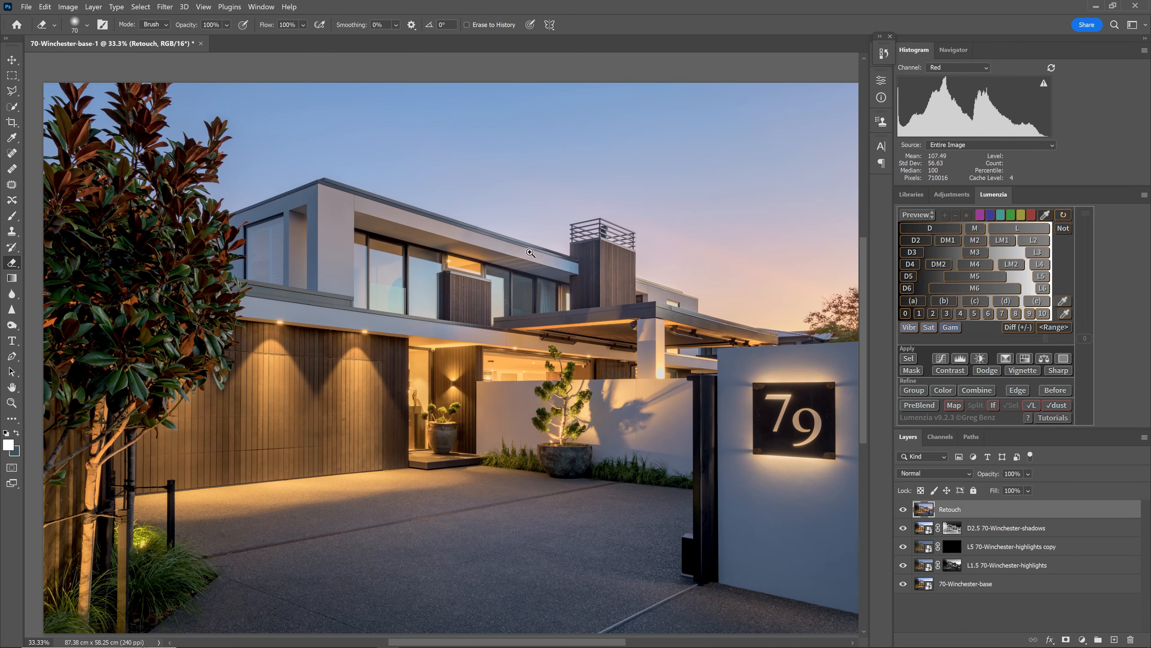
pyautogui.click(634, 420)
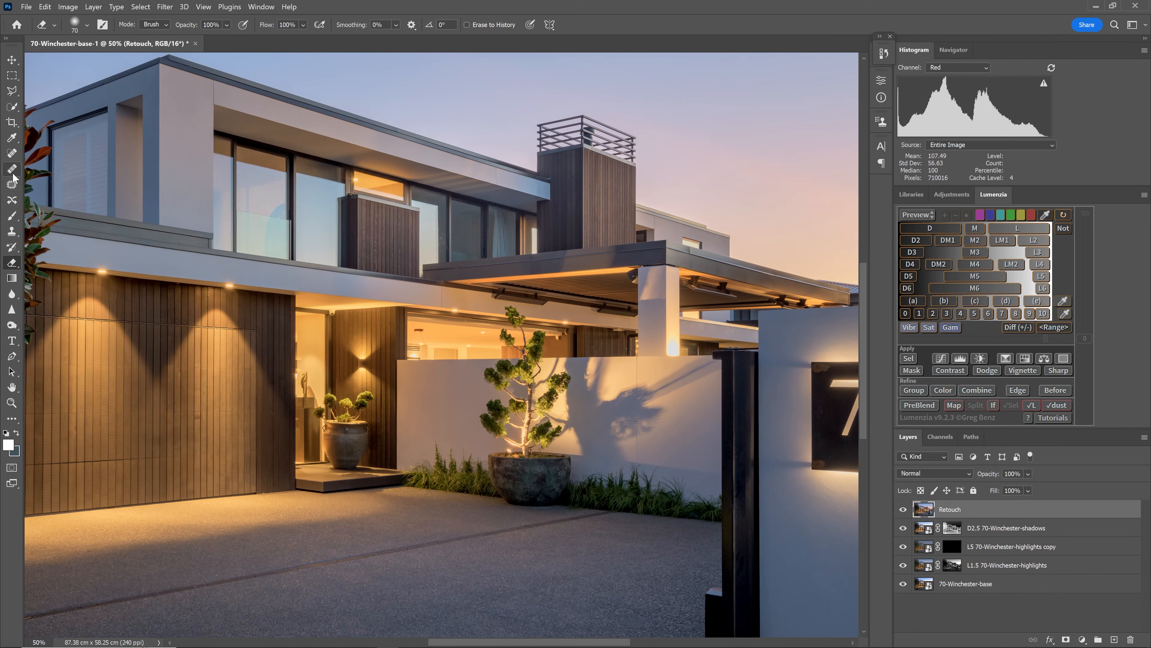
pyautogui.click(12, 109)
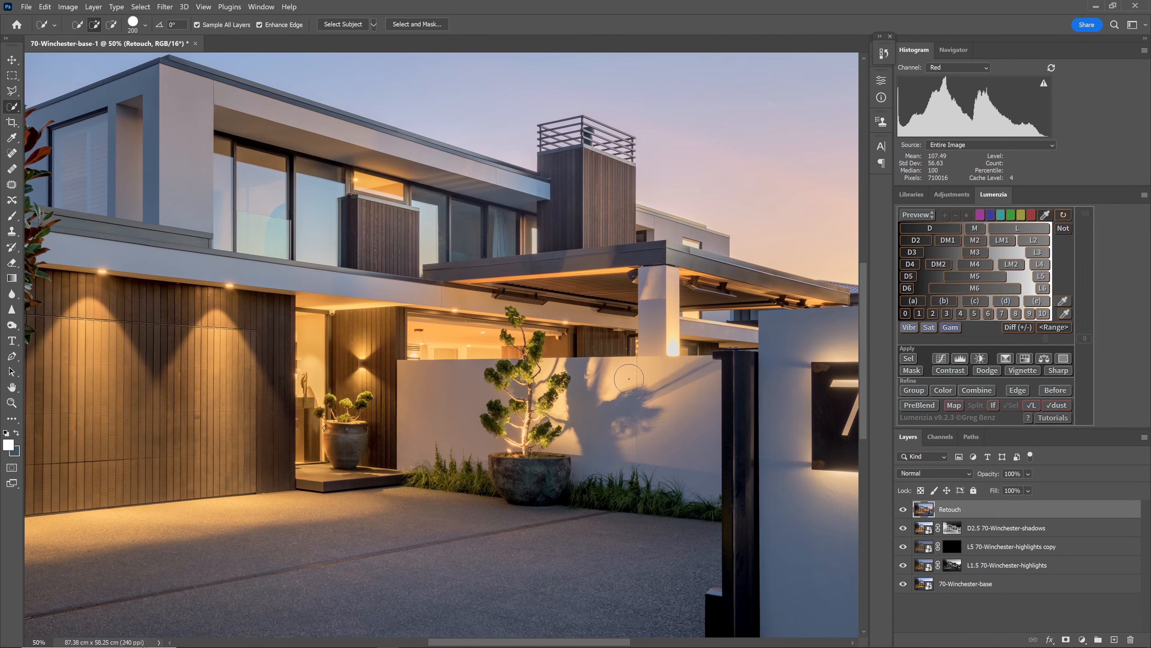
# Quick-select the lit wall and pillar, and duplicate the Retouch layer
pyautogui.moveTo(600, 385); pyautogui.dragTo(669, 406)
pyautogui.press('[')
pyautogui.press('[')
pyautogui.press('[')
pyautogui.press('[')
pyautogui.press('[')
pyautogui.press('[')
pyautogui.press('[')
pyautogui.moveTo(556, 368); pyautogui.dragTo(572, 366)
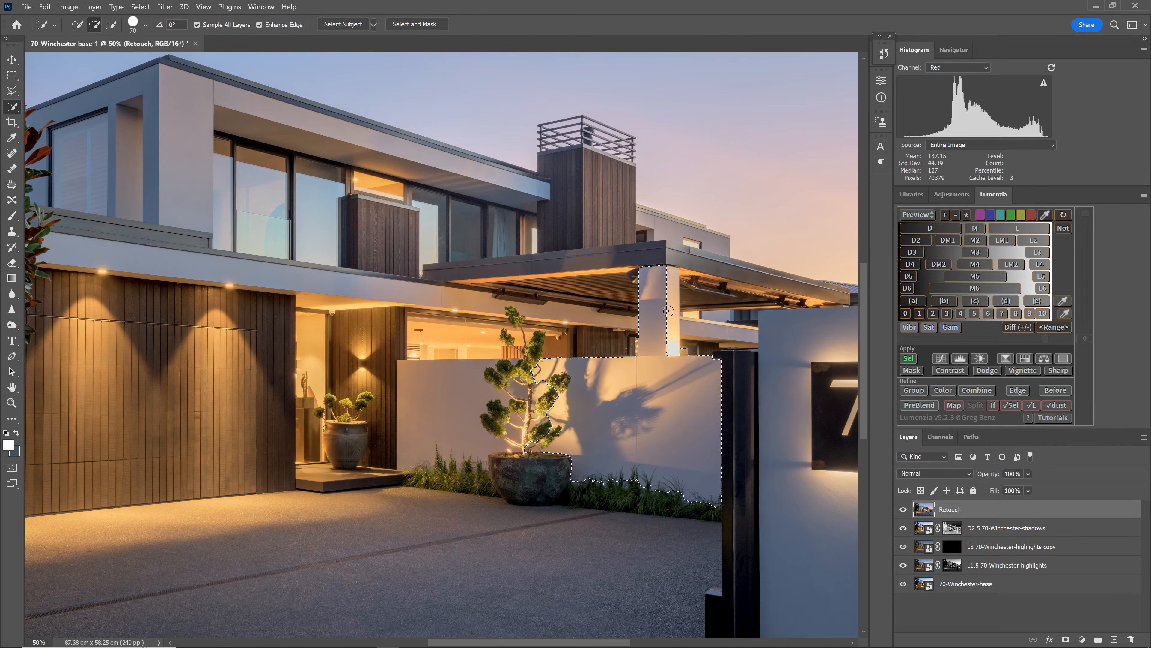
pyautogui.keyDown('alt'); pyautogui.click(684, 352); pyautogui.keyUp('alt')
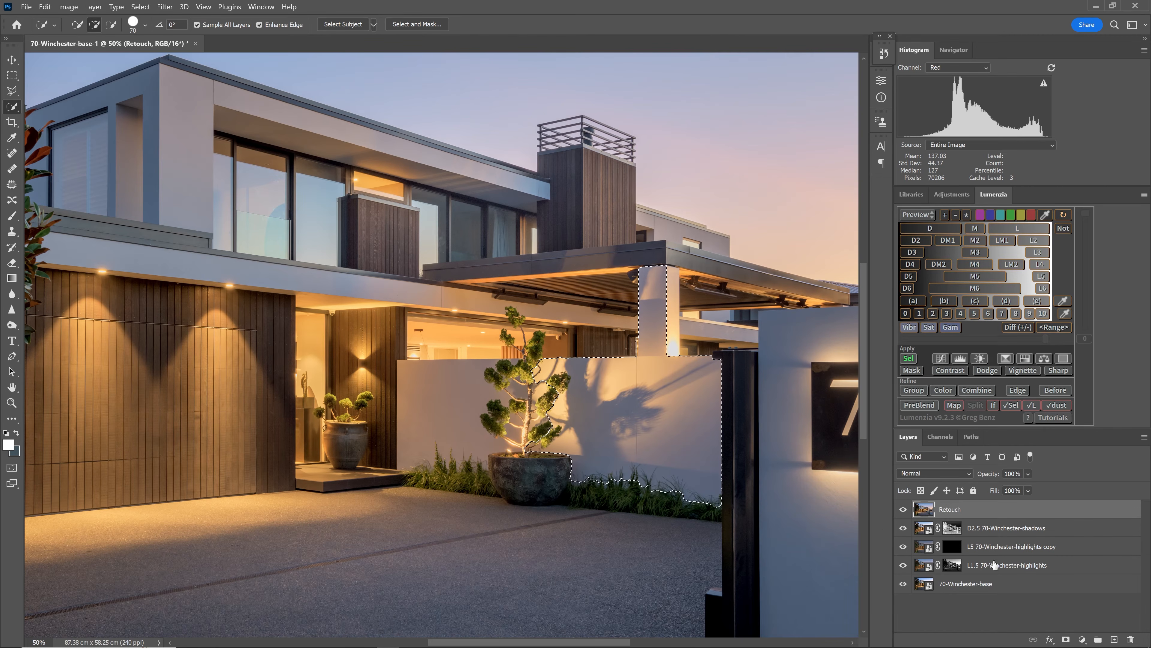
pyautogui.moveTo(1045, 511); pyautogui.dragTo(1115, 637)
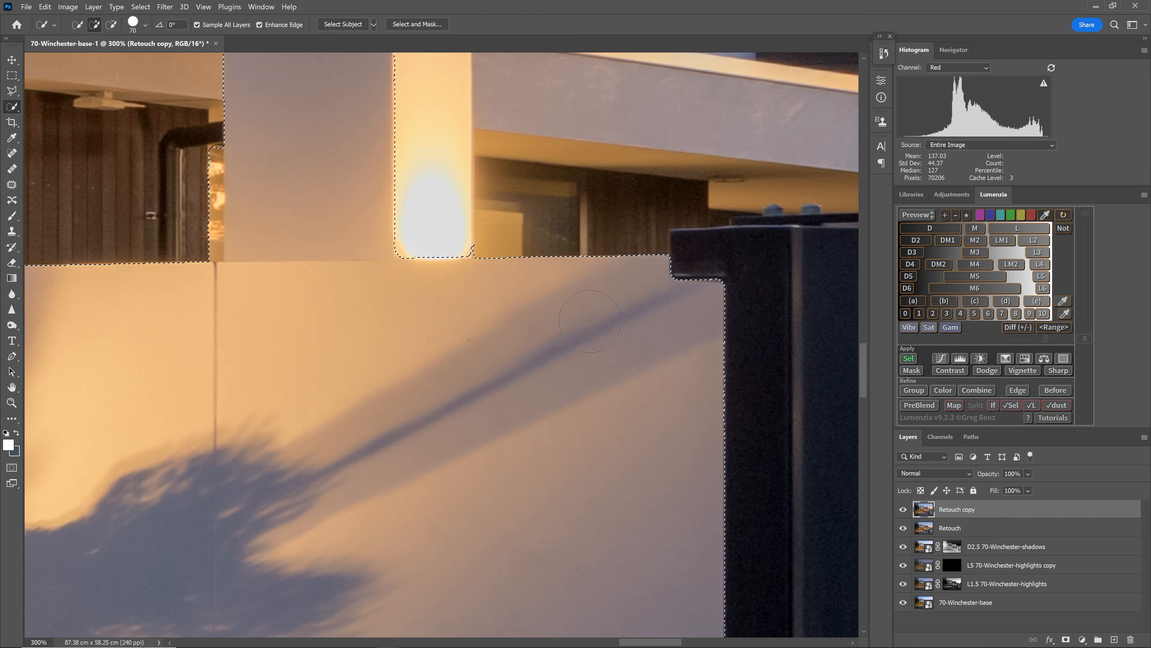
# Sample the lit wall's tan as brush colour with a much smaller brush, then deselect
pyautogui.click(11, 216)
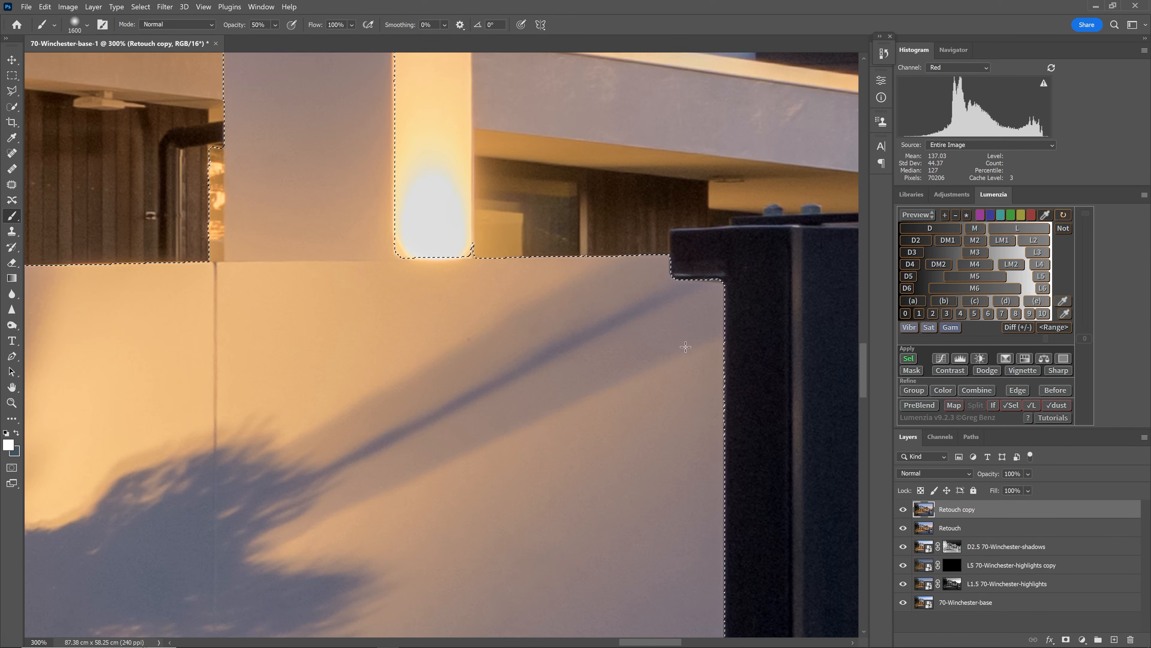
pyautogui.keyDown('alt'); pyautogui.click(703, 313); pyautogui.keyUp('alt')
pyautogui.press('[')
pyautogui.press('[')
pyautogui.press('[')
pyautogui.press('[')
pyautogui.press('[')
pyautogui.press('[')
pyautogui.press('[')
pyautogui.press('[')
pyautogui.press('[')
pyautogui.press('[')
pyautogui.press('[')
pyautogui.press('[')
pyautogui.press('[')
pyautogui.press('[')
pyautogui.press('[')
pyautogui.press('[')
pyautogui.press('[')
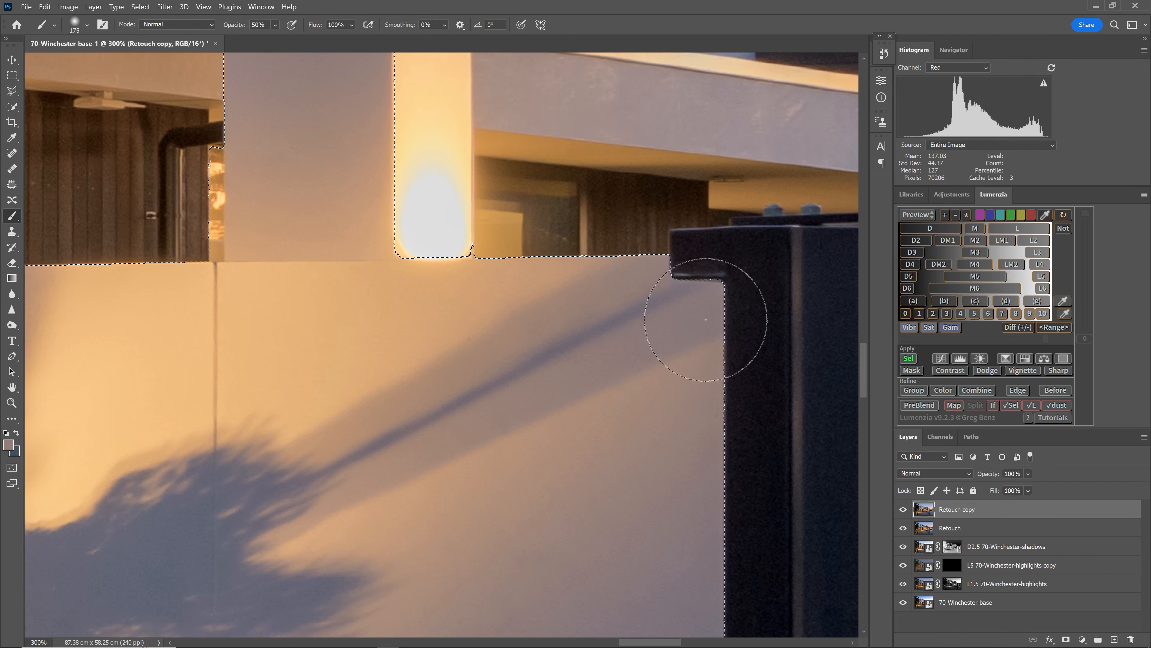
pyautogui.press('[')
pyautogui.press('[')
pyautogui.press('[')
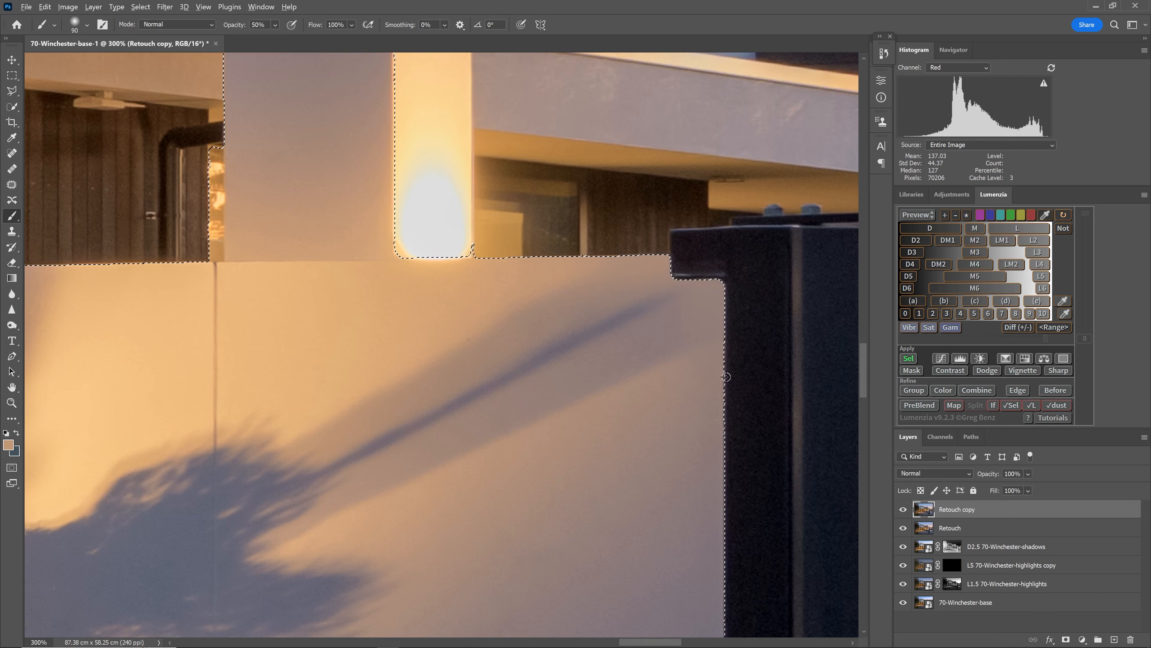
pyautogui.keyDown('alt'); pyautogui.click(483, 303); pyautogui.keyUp('alt')
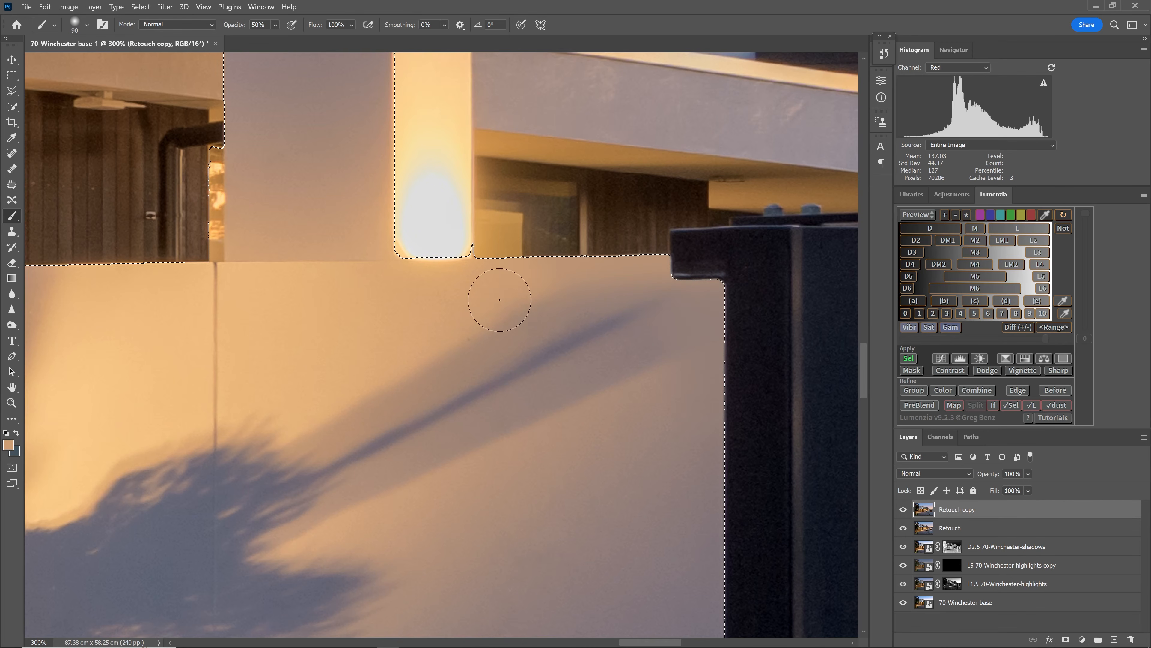
pyautogui.hotkey('ctrl', 'd')
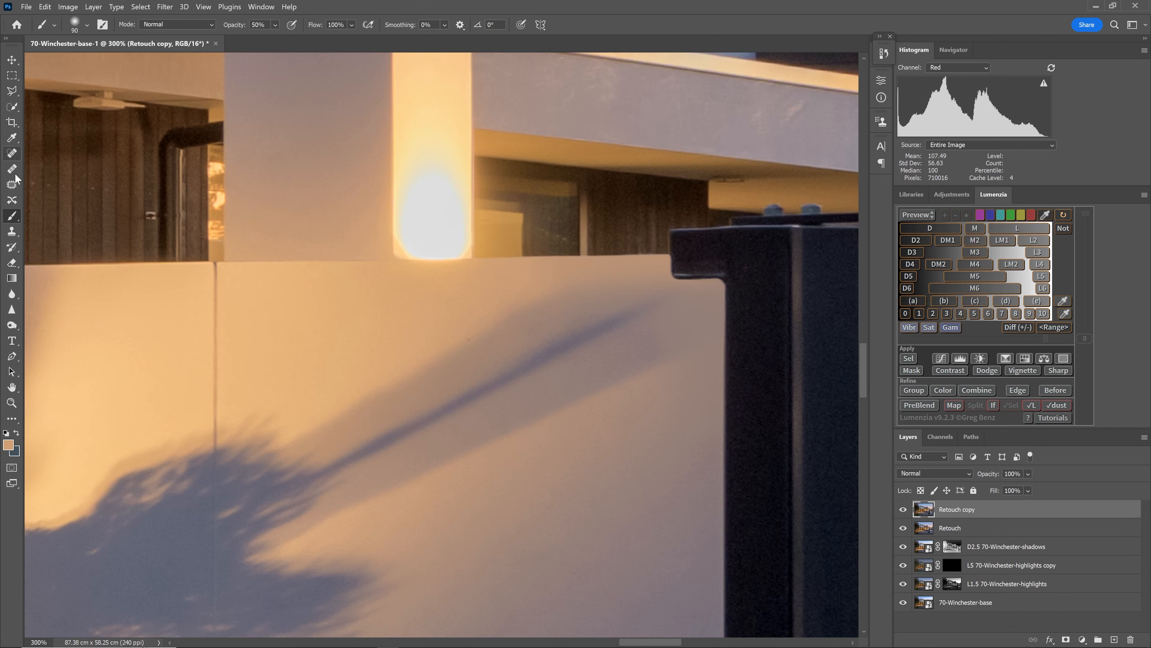
pyautogui.click(13, 184)
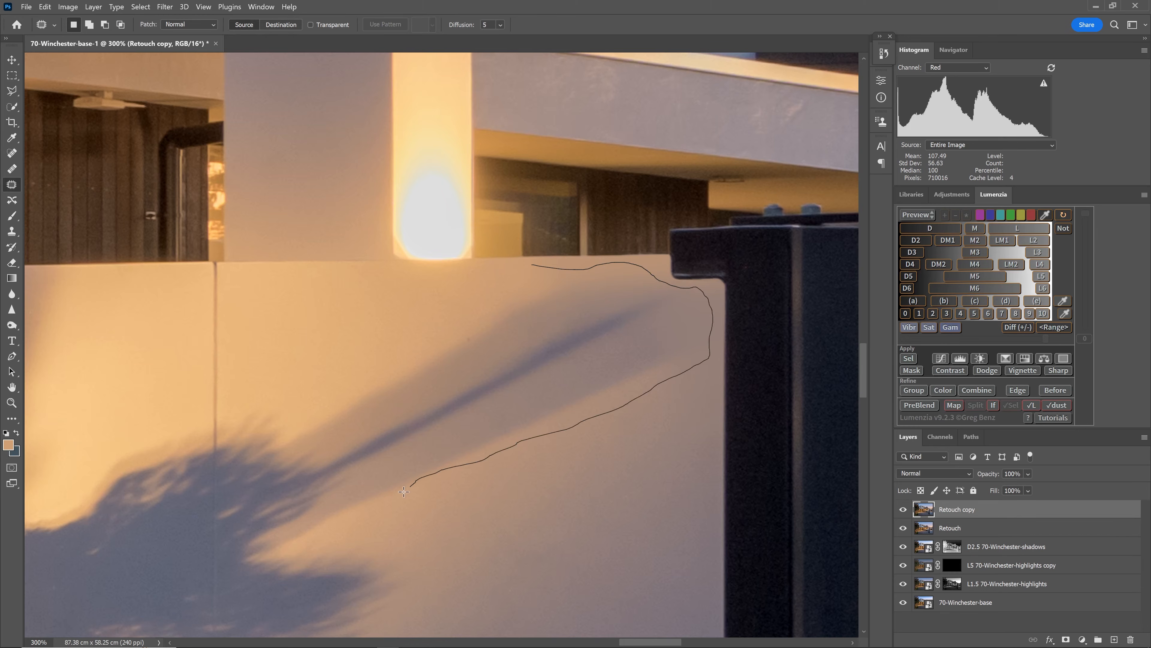
# Patch the diagonal shadow streaks off the garden wall and compare with the original
pyautogui.moveTo(357, 387); pyautogui.dragTo(395, 361)
pyautogui.scroll(-1, 571, 405)
pyautogui.moveTo(586, 411)
pyautogui.mouseDown()
pyautogui.moveTo(568, 268)
pyautogui.moveTo(555, 444)
pyautogui.moveTo(502, 498)
pyautogui.moveTo(517, 493)
pyautogui.mouseUp()
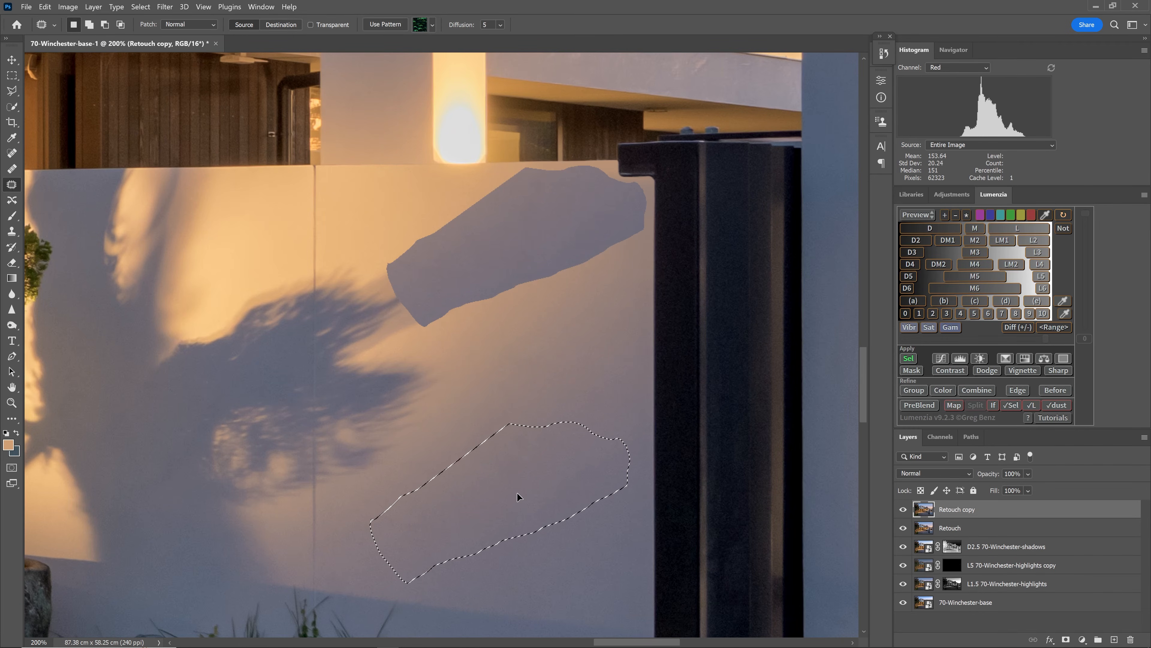
pyautogui.hotkey('ctrl', 'd')
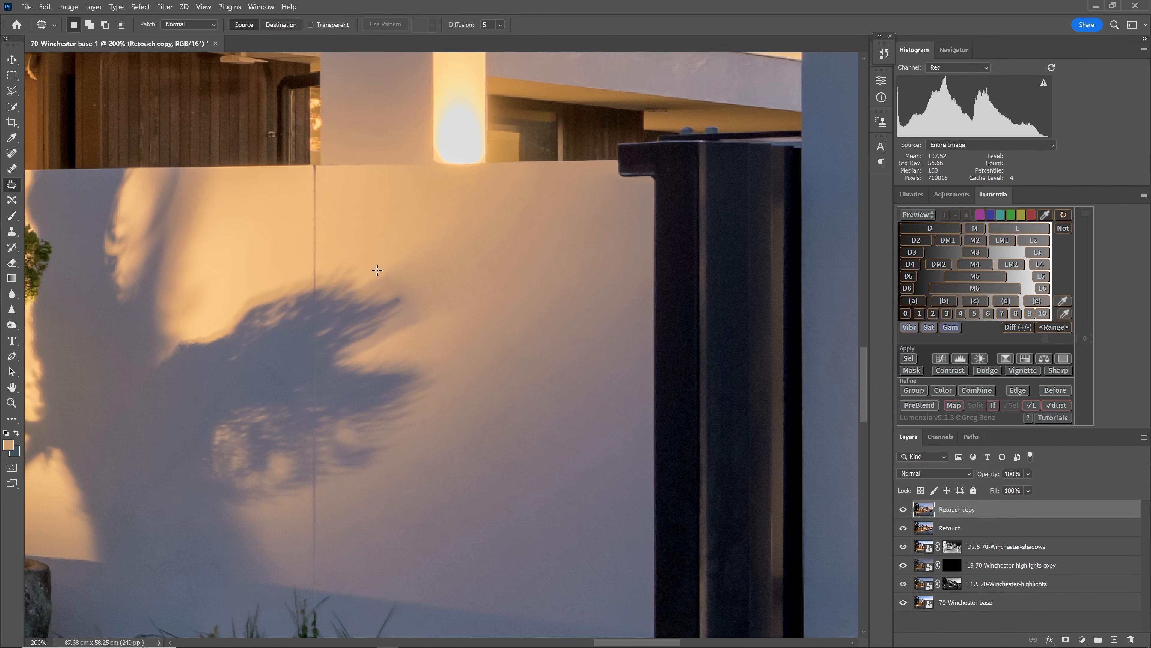
pyautogui.moveTo(401, 263)
pyautogui.mouseDown()
pyautogui.moveTo(442, 317)
pyautogui.moveTo(392, 349)
pyautogui.mouseUp()
pyautogui.moveTo(372, 280); pyautogui.dragTo(371, 275)
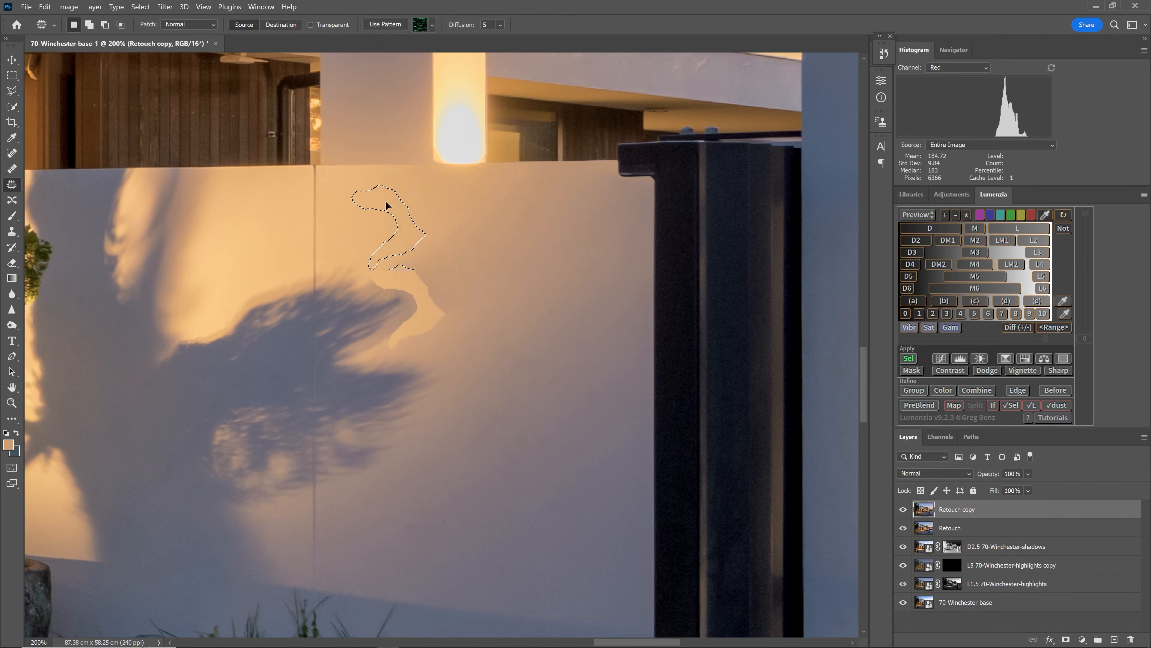
pyautogui.hotkey('ctrl', 'd')
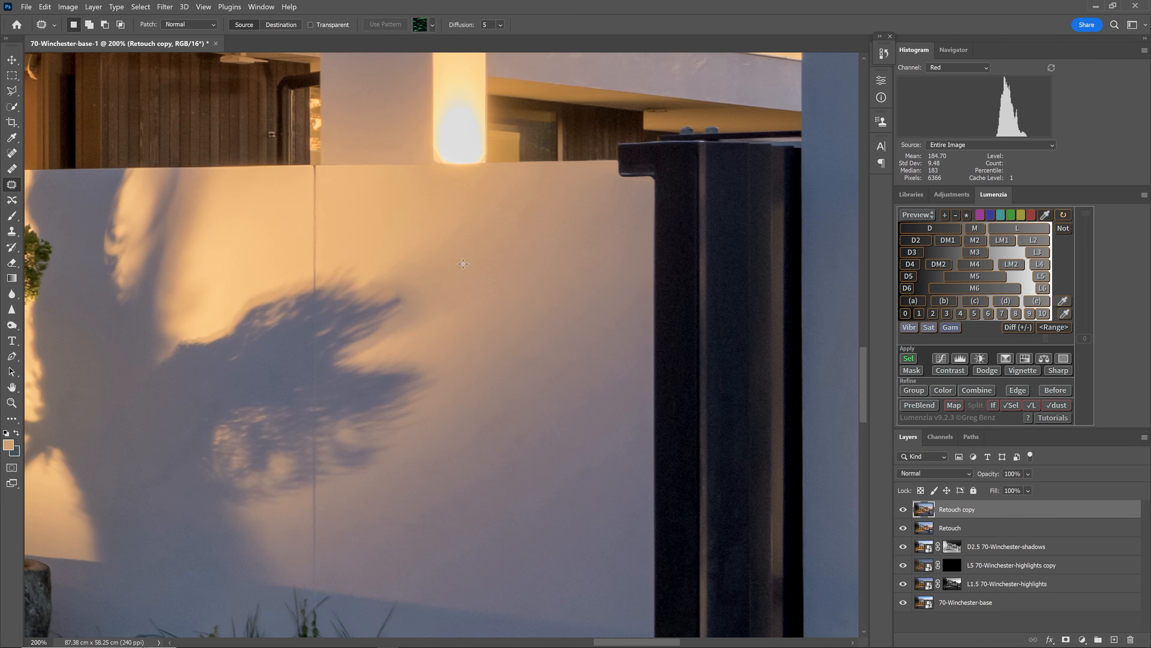
pyautogui.click(903, 510)
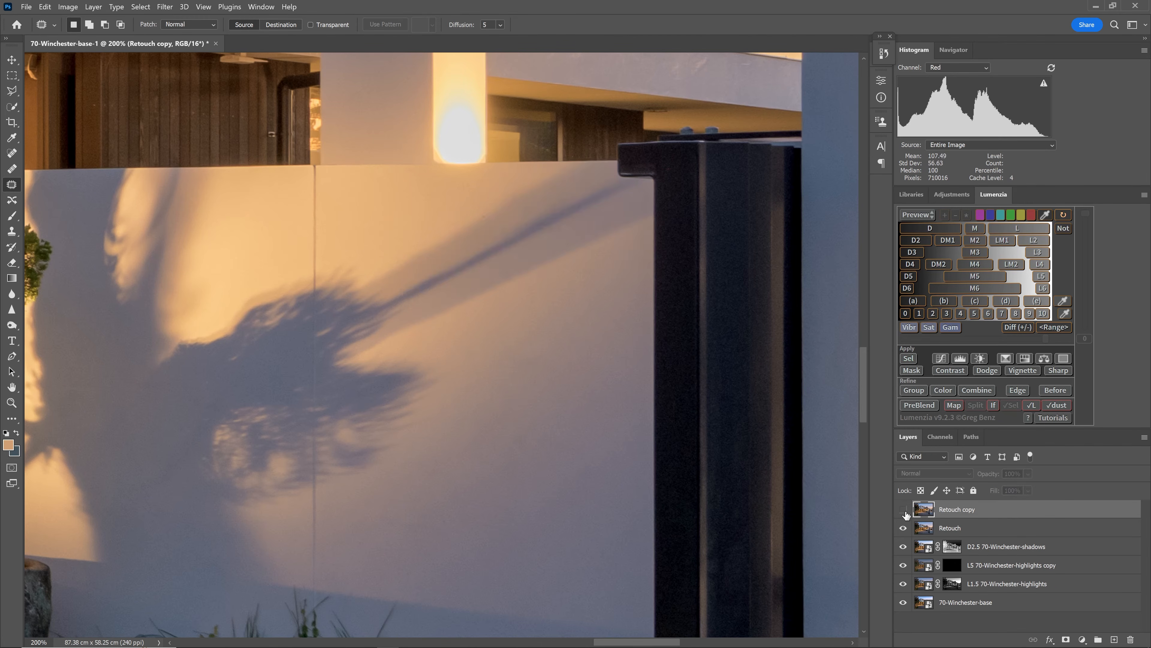
pyautogui.click(904, 510)
pyautogui.moveTo(537, 389); pyautogui.dragTo(703, 266)
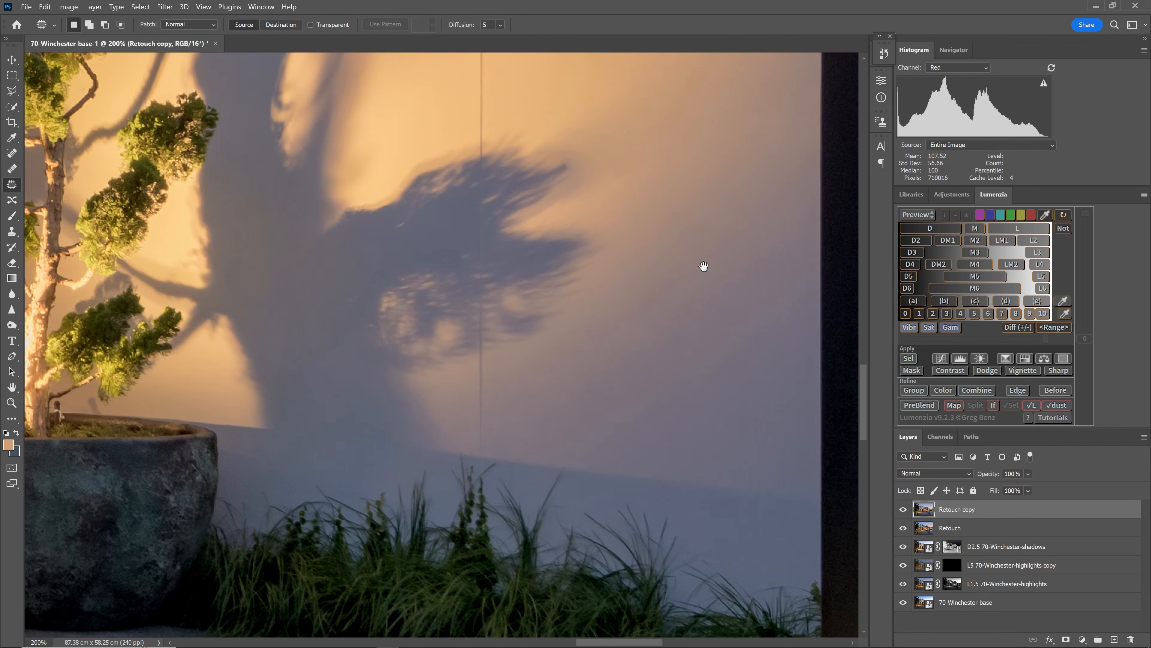
pyautogui.scroll(-2, 514, 291)
pyautogui.moveTo(514, 291); pyautogui.dragTo(530, 390)
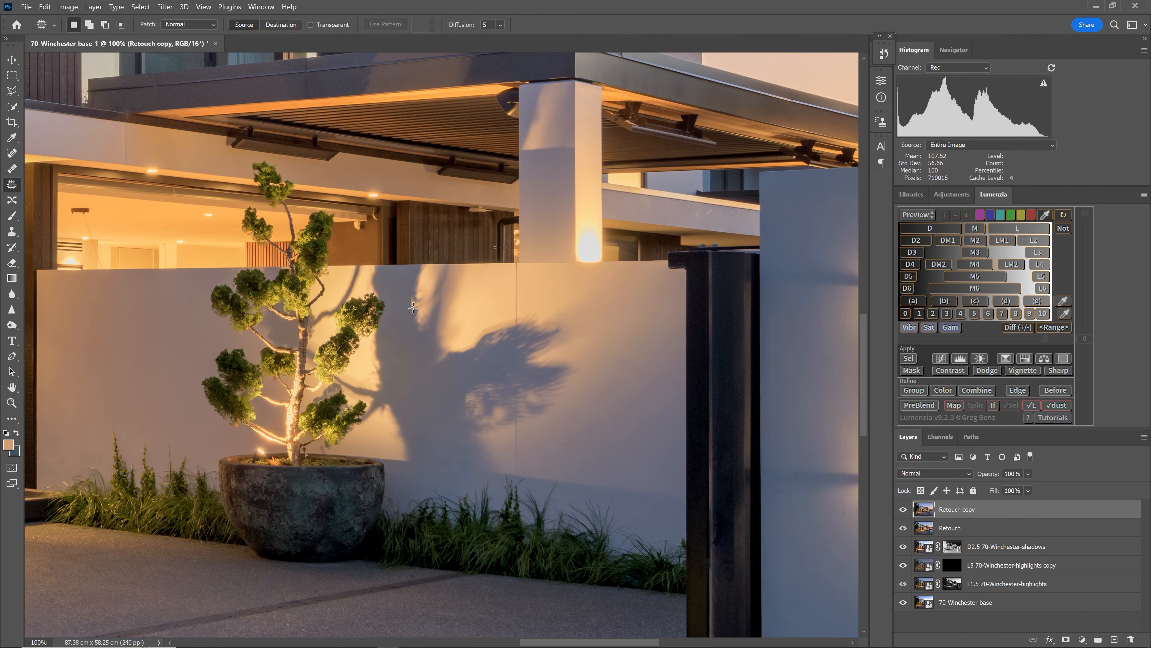
# Lighten the tree shadow with a 26% opacity, 900 brush in sampled wall tan
pyautogui.click(12, 216)
pyautogui.keyDown('alt'); pyautogui.click(638, 385); pyautogui.keyUp('alt')
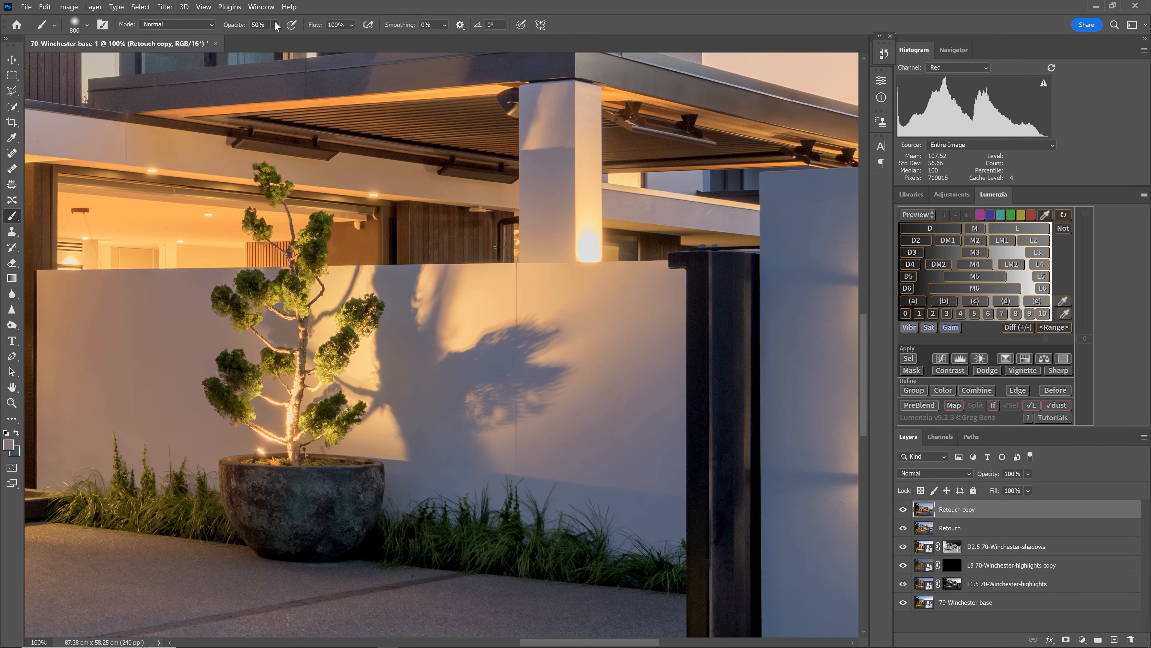
pyautogui.click(275, 24)
pyautogui.click(280, 38)
pyautogui.press(']')
pyautogui.keyDown('alt'); pyautogui.click(584, 345); pyautogui.keyUp('alt')
pyautogui.click(529, 379)
pyautogui.press('[')
pyautogui.press('[')
pyautogui.press('[')
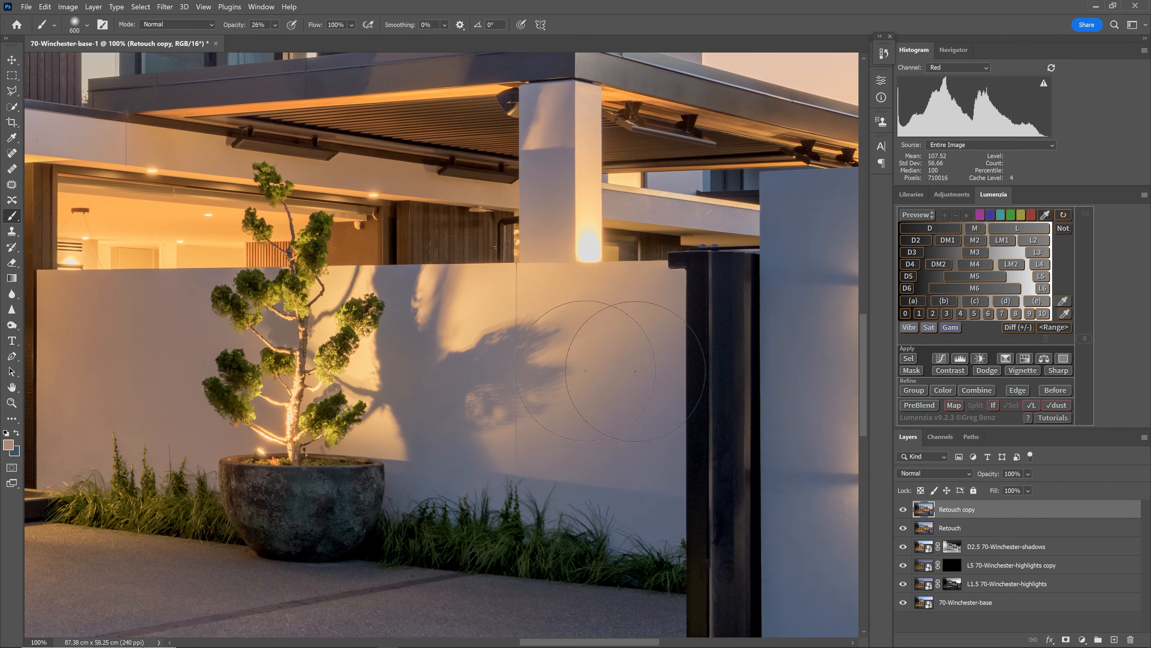
pyautogui.click(903, 510)
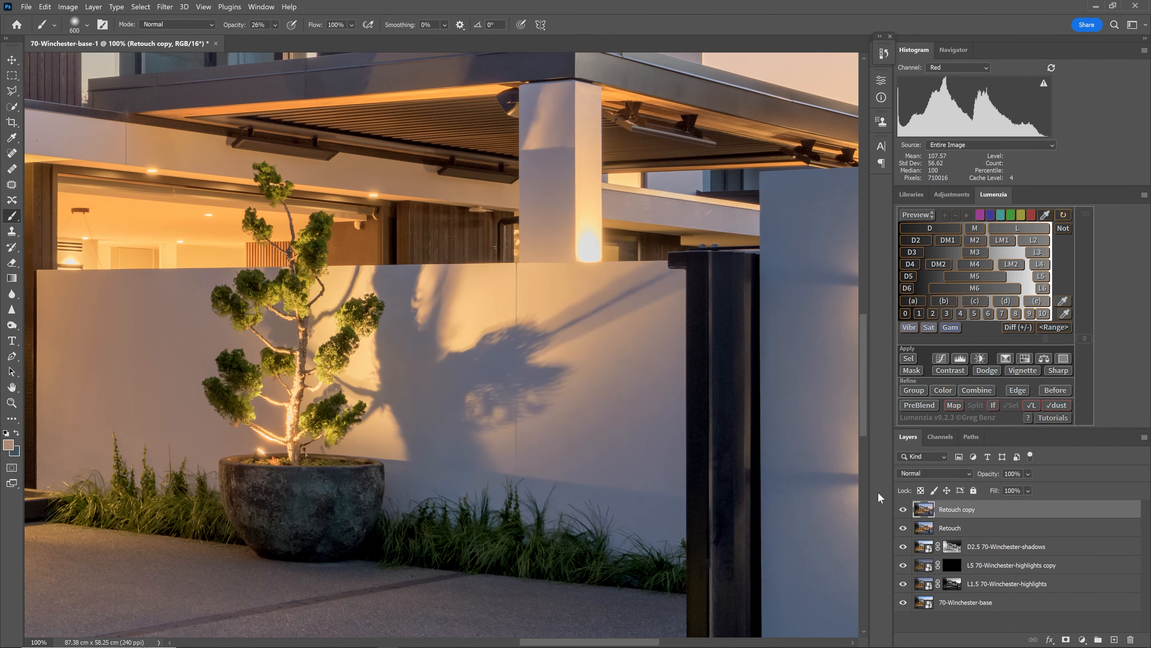
pyautogui.click(903, 511)
pyautogui.hotkey('ctrl', '+')
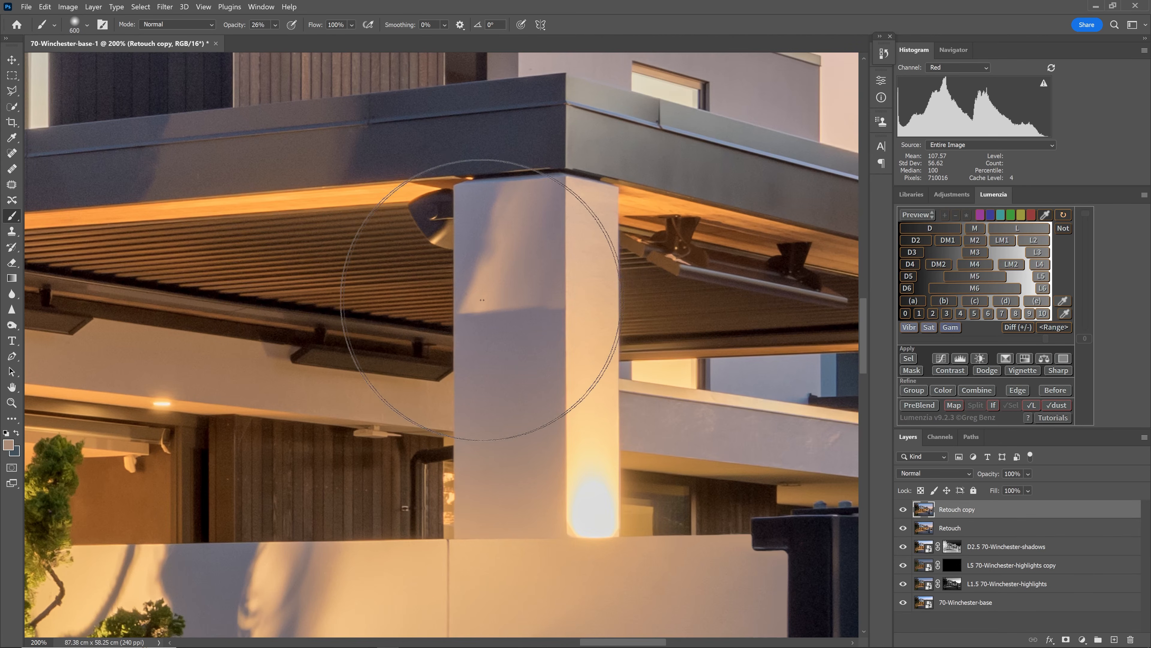
# Quick-select the pillar's front face and subtract the pipe from the selection
pyautogui.click(12, 107)
pyautogui.moveTo(525, 348); pyautogui.dragTo(521, 376)
pyautogui.press('alt')
pyautogui.keyDown('alt'); pyautogui.click(418, 524); pyautogui.keyUp('alt')
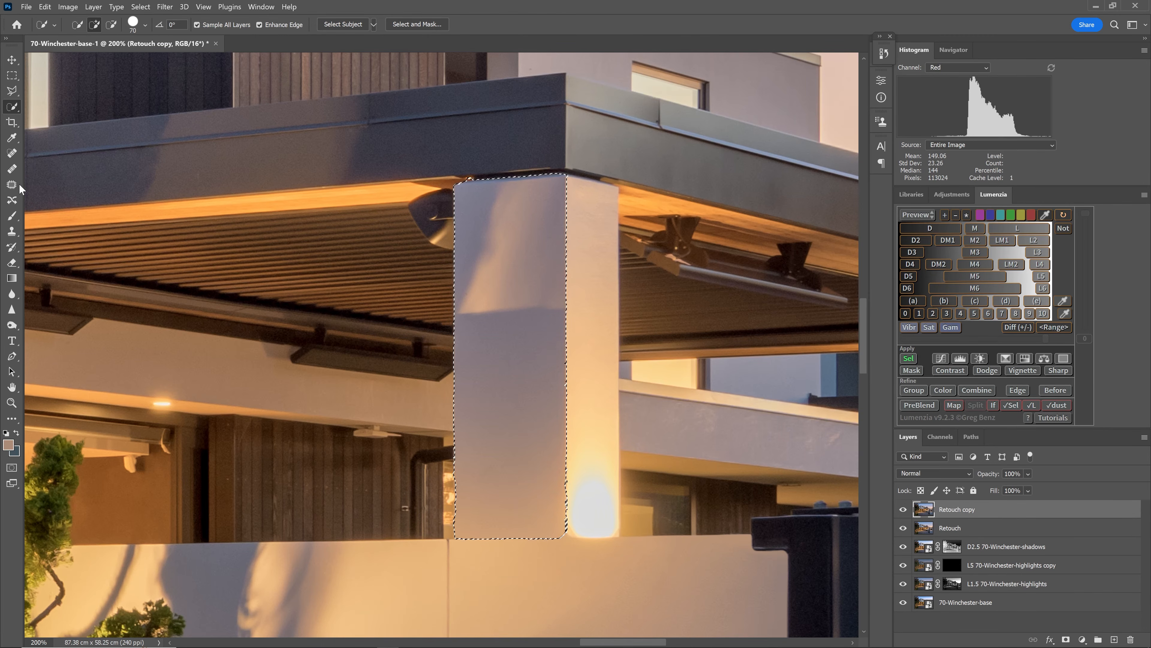
# Paint the face with its own light tan using a 250 brush at 14% opacity, then deselect
pyautogui.click(12, 216)
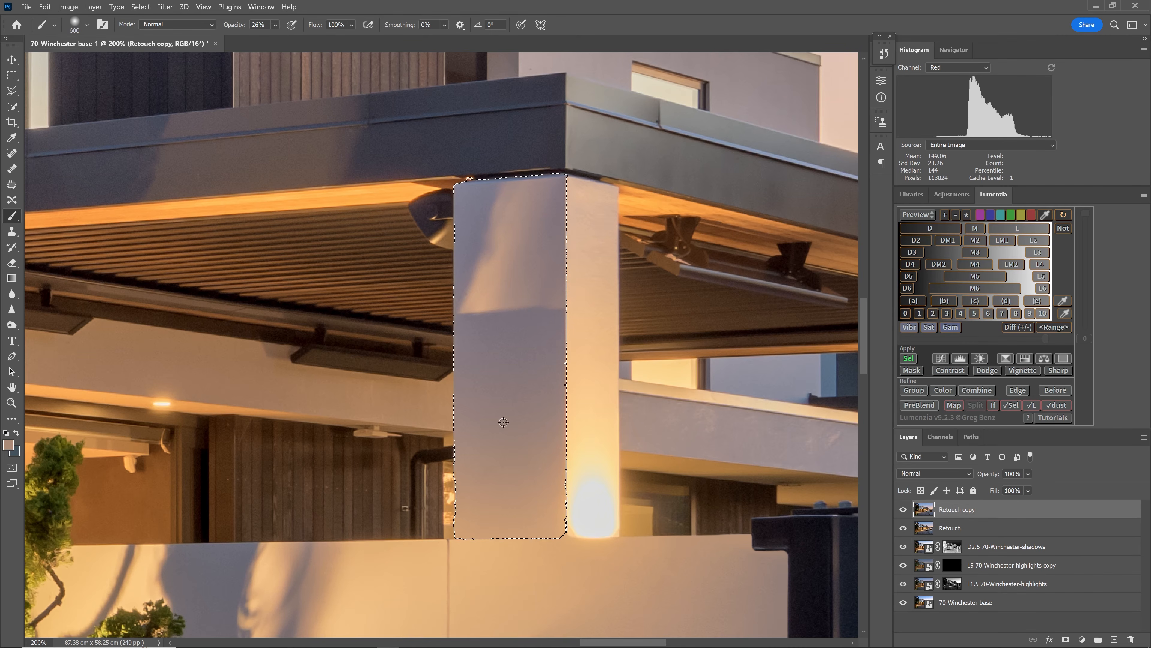
pyautogui.press('[')
pyautogui.press('[')
pyautogui.press('[')
pyautogui.press('[')
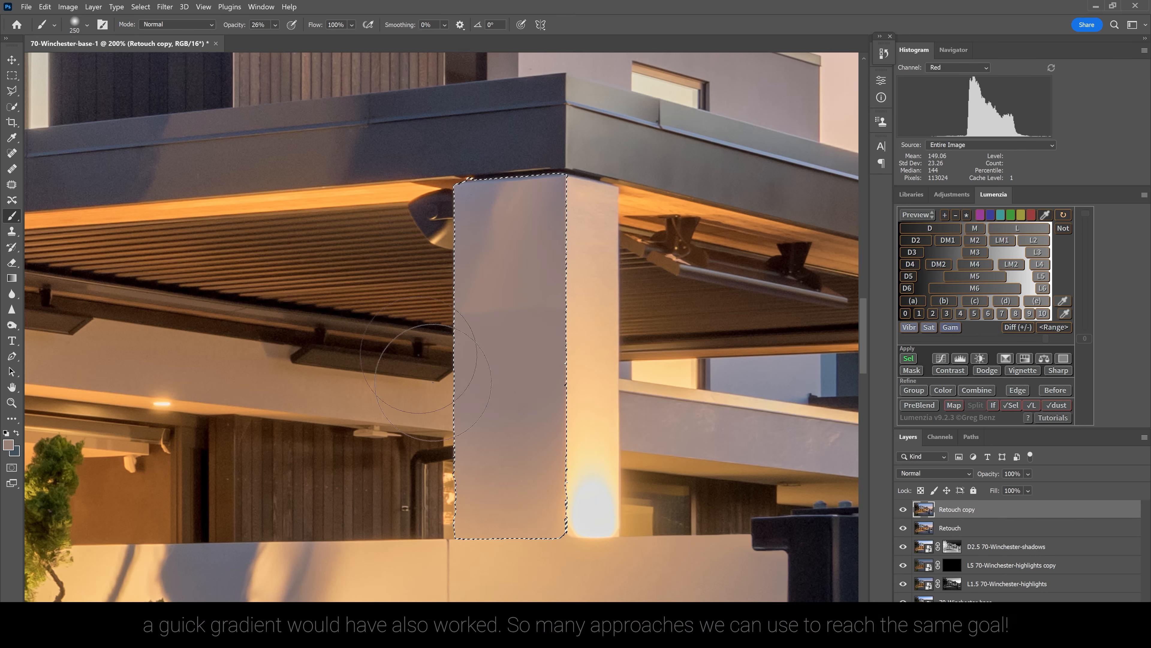
pyautogui.keyDown('alt'); pyautogui.click(548, 486); pyautogui.keyUp('alt')
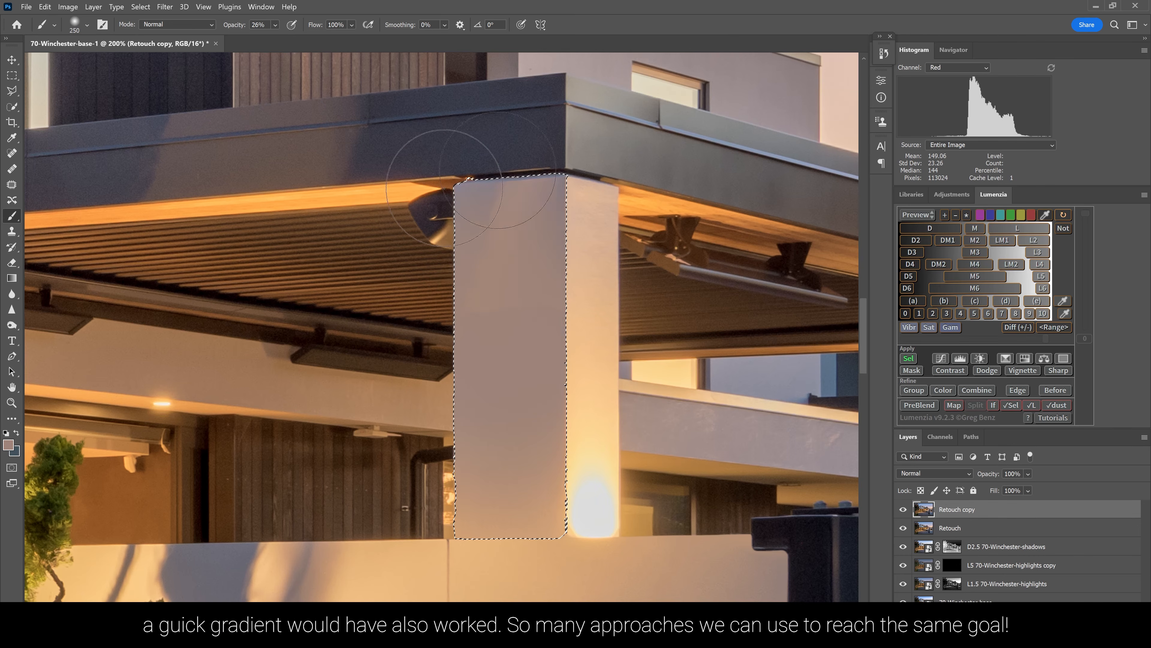
pyautogui.keyDown('alt'); pyautogui.click(512, 362); pyautogui.keyUp('alt')
pyautogui.moveTo(512, 363); pyautogui.dragTo(535, 494)
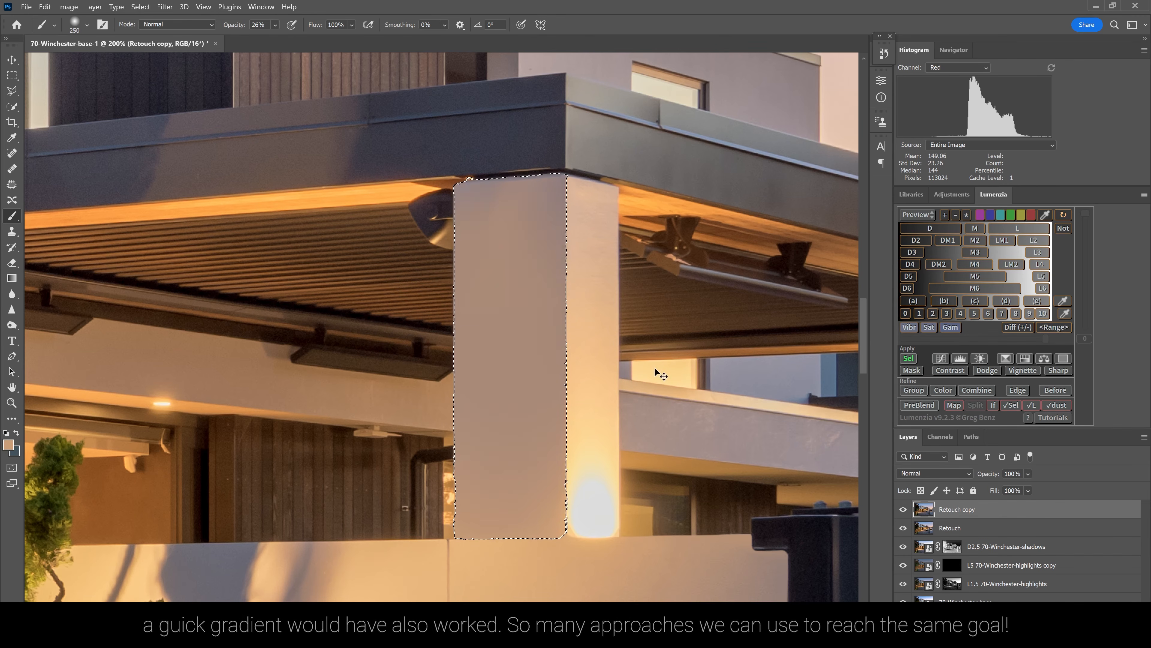
pyautogui.click(275, 25)
pyautogui.click(277, 39)
pyautogui.hotkey('ctrl', 'd')
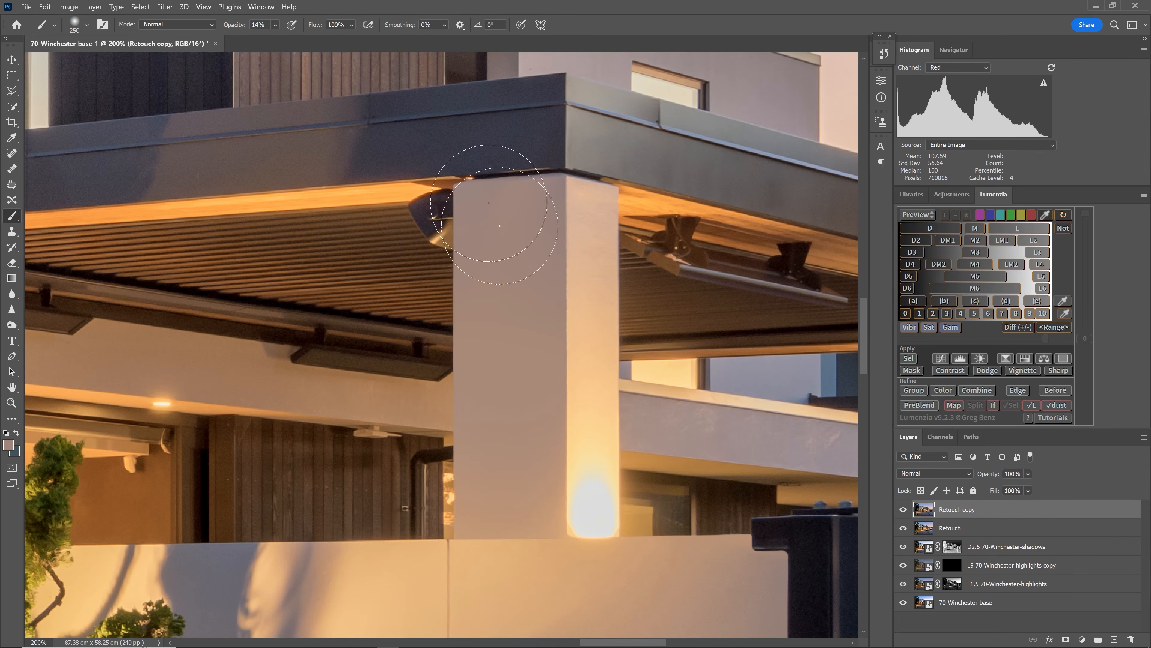
# Toggle the retouch layer off and on to compare the evened pillar face
pyautogui.click(903, 509)
pyautogui.click(903, 509)
pyautogui.scroll(-2, 627, 375)
pyautogui.scroll(-2, 628, 375)
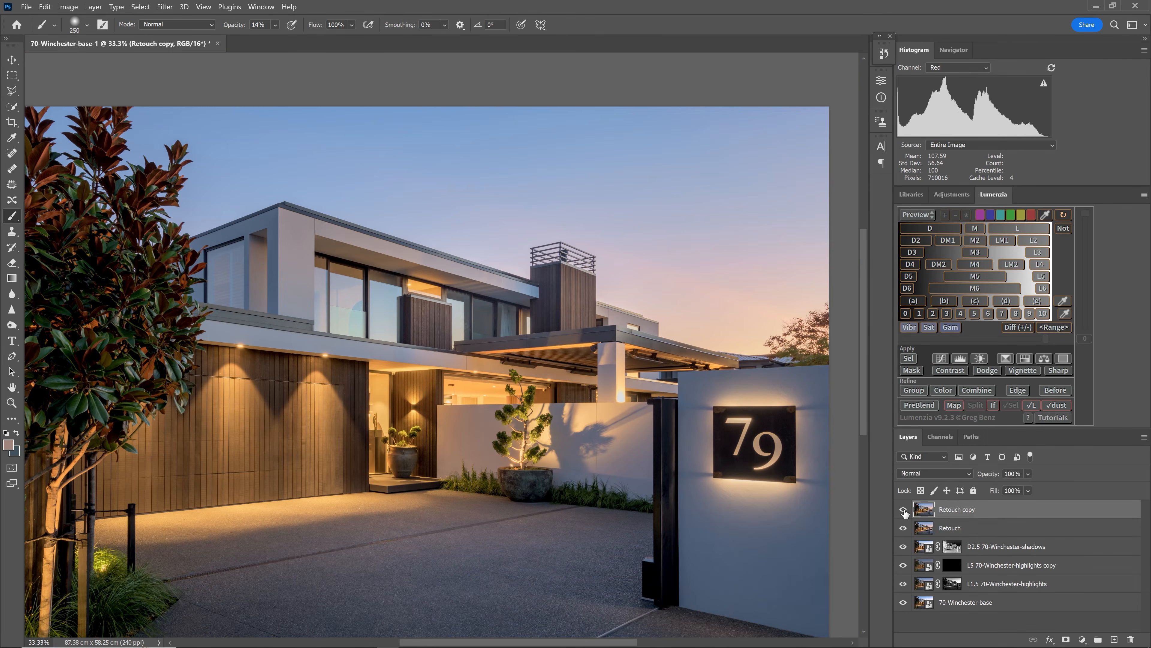
pyautogui.scroll(3, 641, 365)
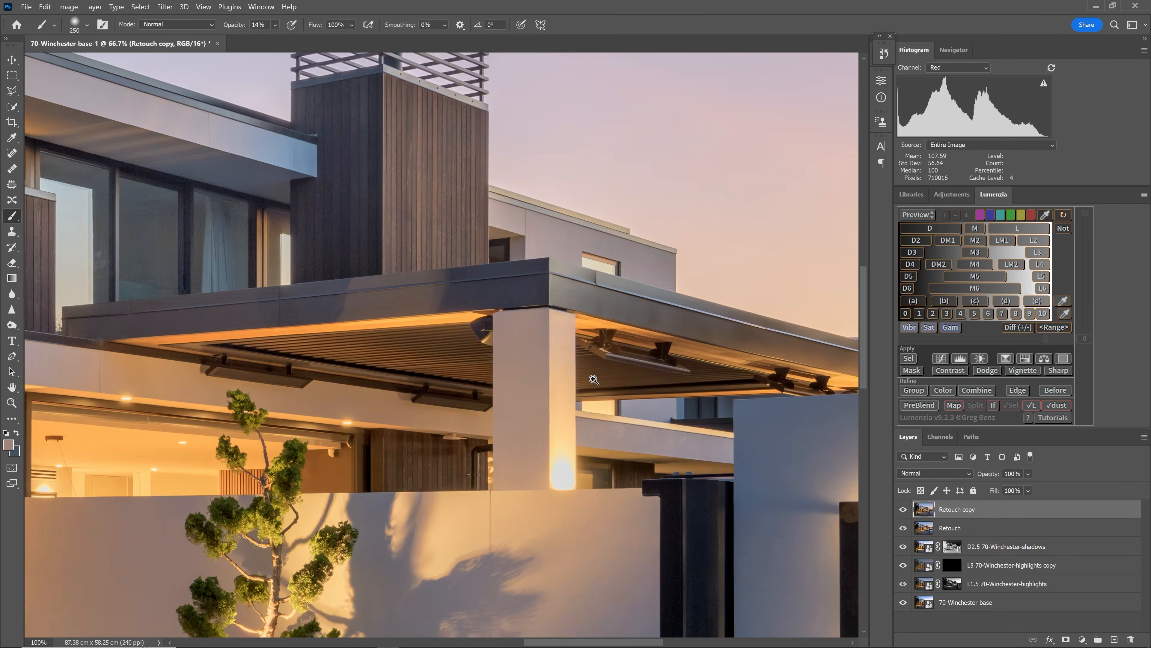
# Select the pillar's right side face and paint its pale patch with a sampled lighter orange
pyautogui.keyDown('ctrl'); pyautogui.click(593, 380); pyautogui.keyUp('ctrl')
pyautogui.moveTo(538, 416); pyautogui.dragTo(474, 281)
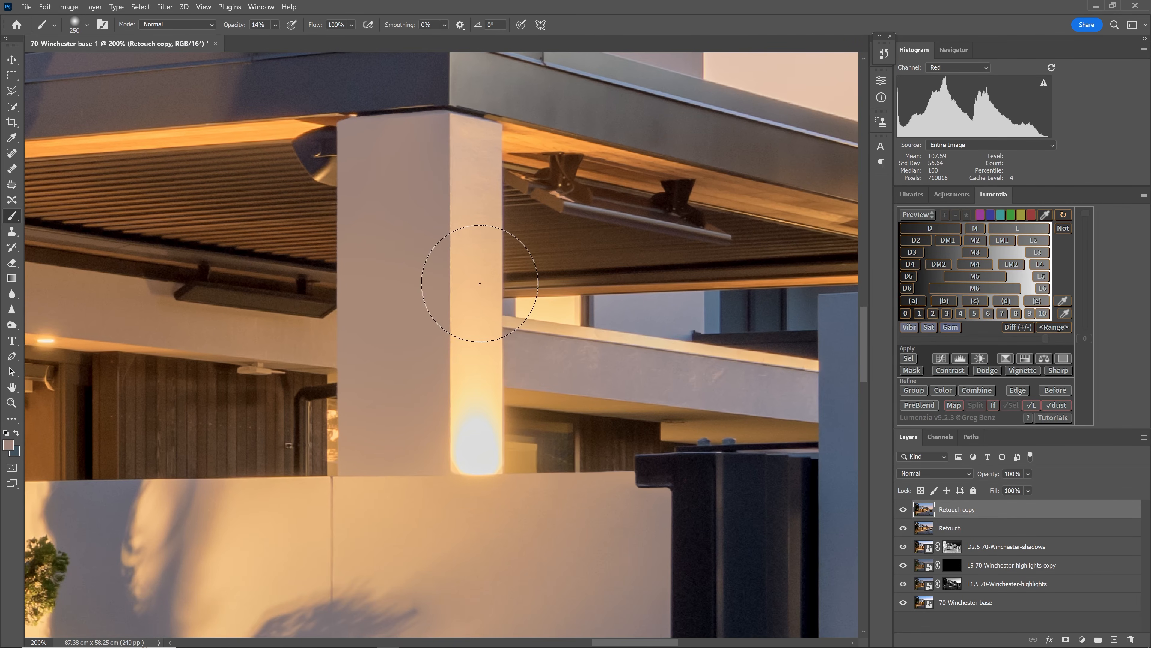
pyautogui.press('w')
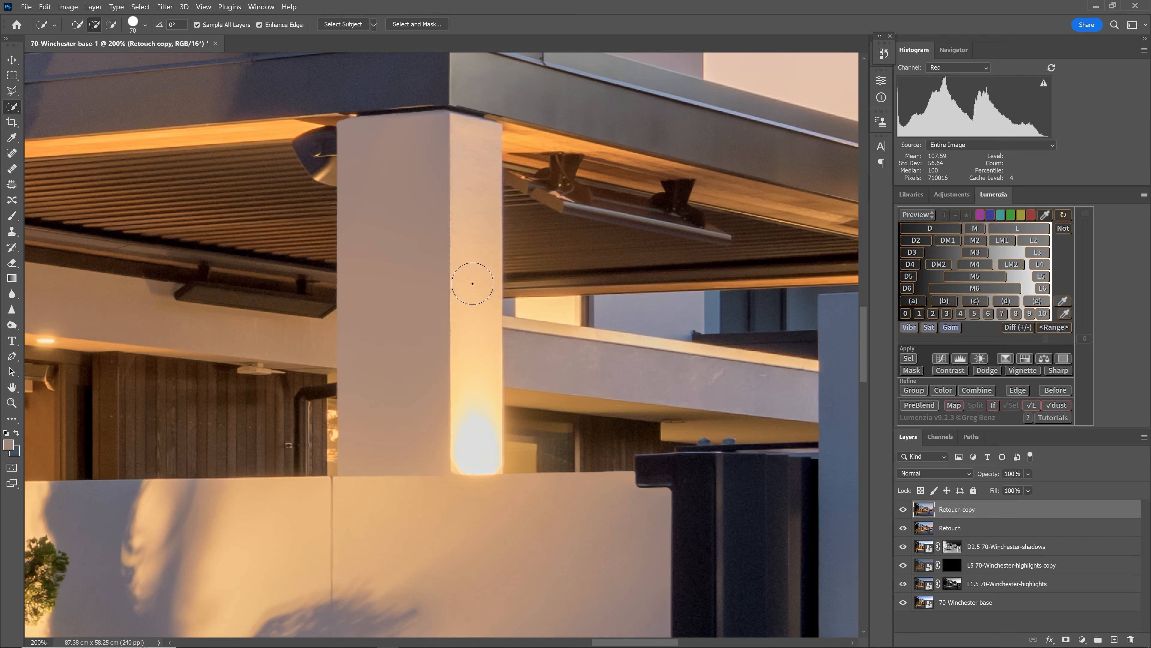
pyautogui.moveTo(472, 381); pyautogui.dragTo(489, 436)
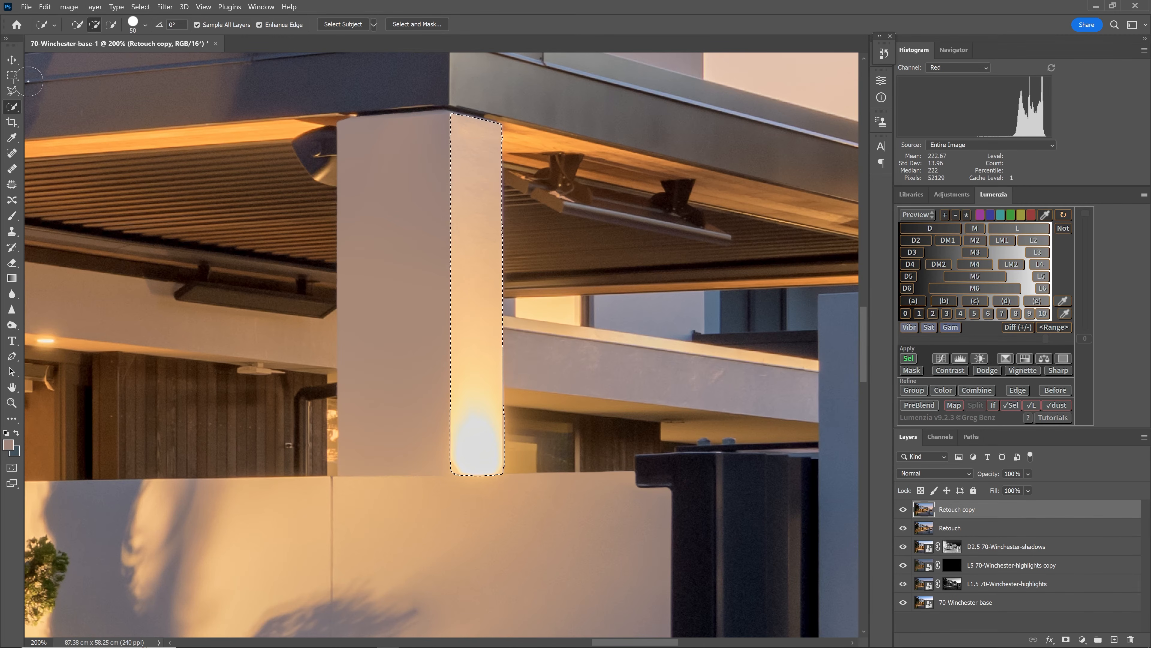
pyautogui.click(12, 216)
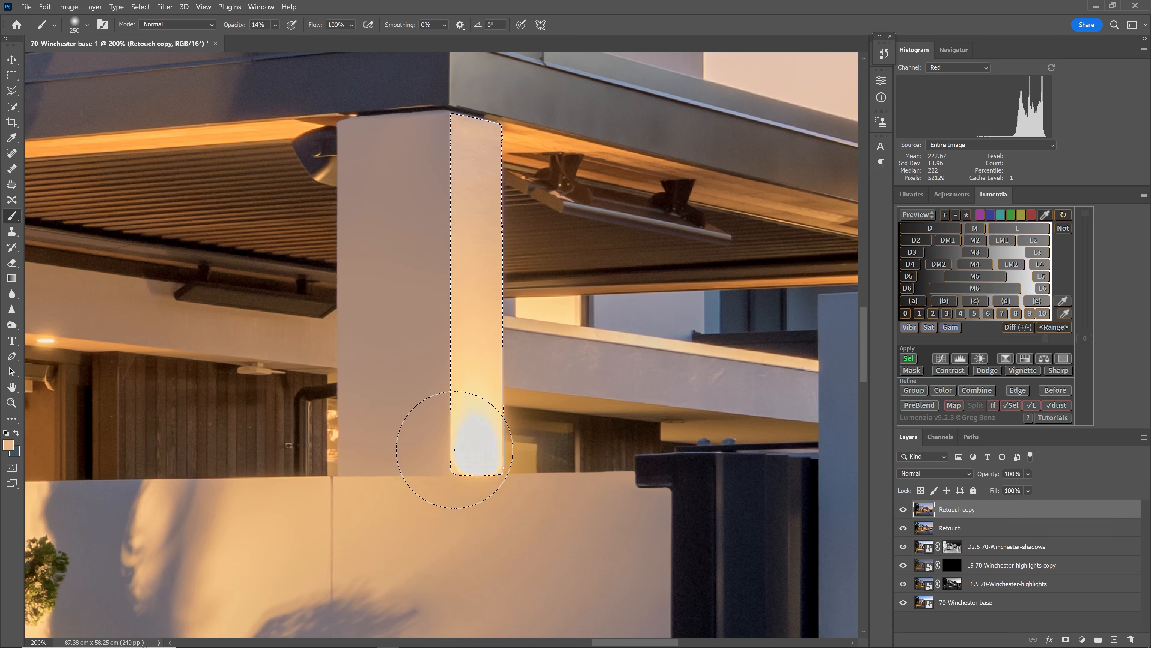
pyautogui.keyDown('alt'); pyautogui.click(489, 394); pyautogui.keyUp('alt')
pyautogui.moveTo(498, 380)
pyautogui.mouseDown()
pyautogui.moveTo(492, 446)
pyautogui.moveTo(465, 432)
pyautogui.moveTo(457, 460)
pyautogui.mouseUp()
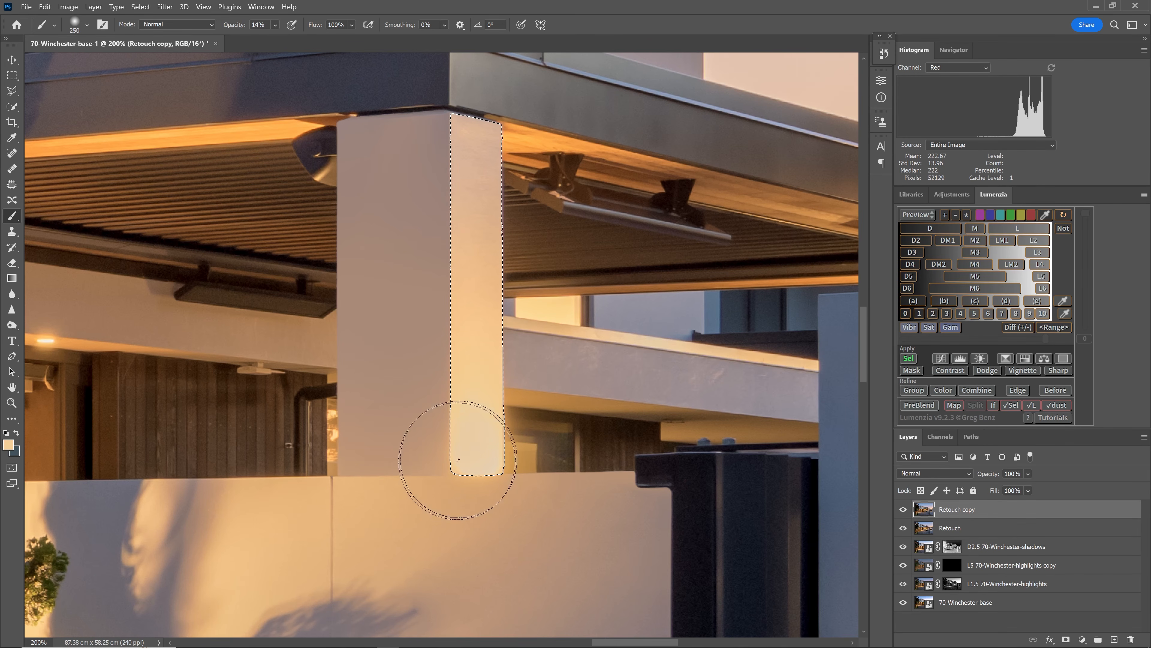
# Compare with the retouch layer toggled, then zoom out to the whole house and 79 sign
pyautogui.click(903, 510)
pyautogui.click(903, 510)
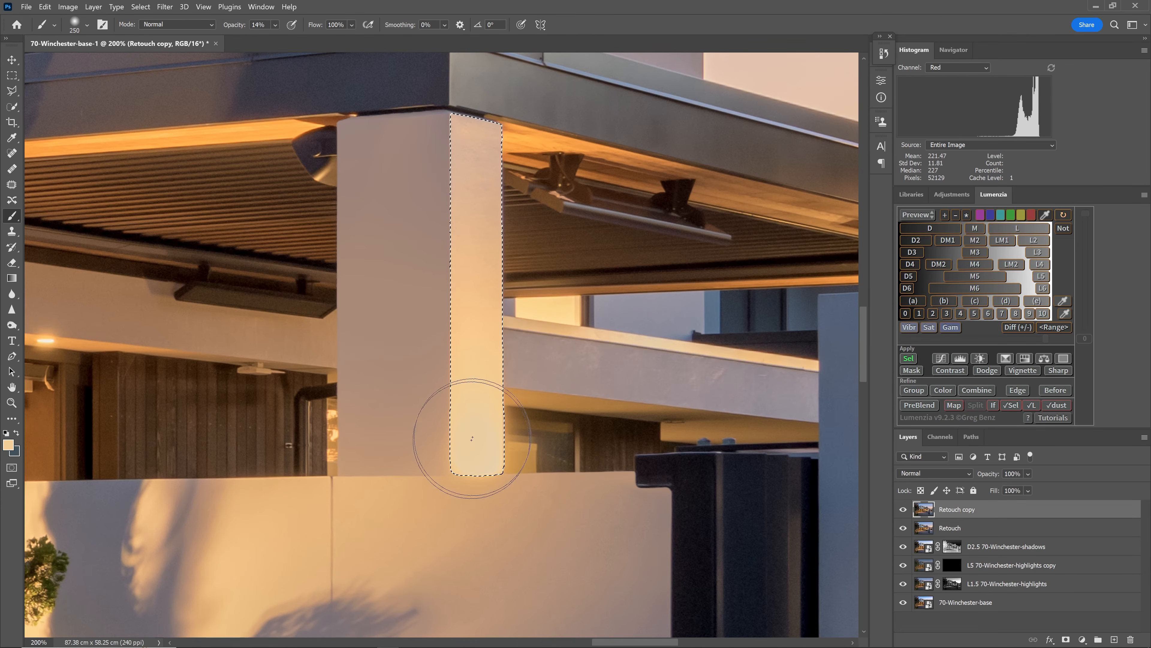
pyautogui.keyDown('alt'); pyautogui.click(663, 338); pyautogui.keyUp('alt')
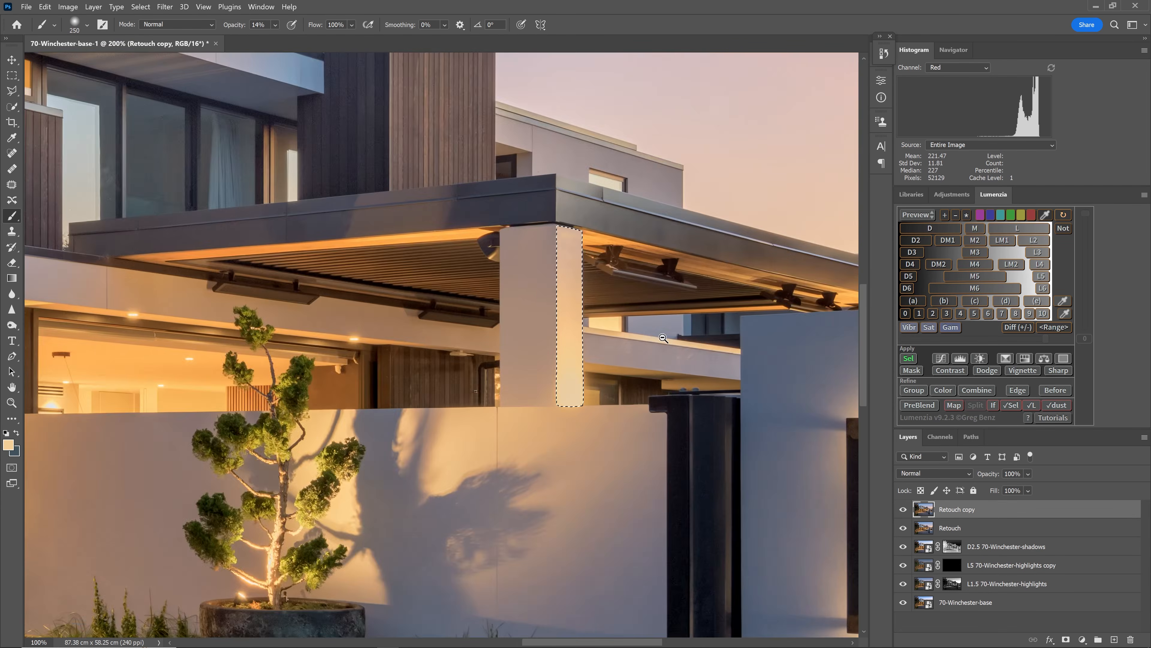
pyautogui.keyDown('alt'); pyautogui.click(663, 338); pyautogui.keyUp('alt')
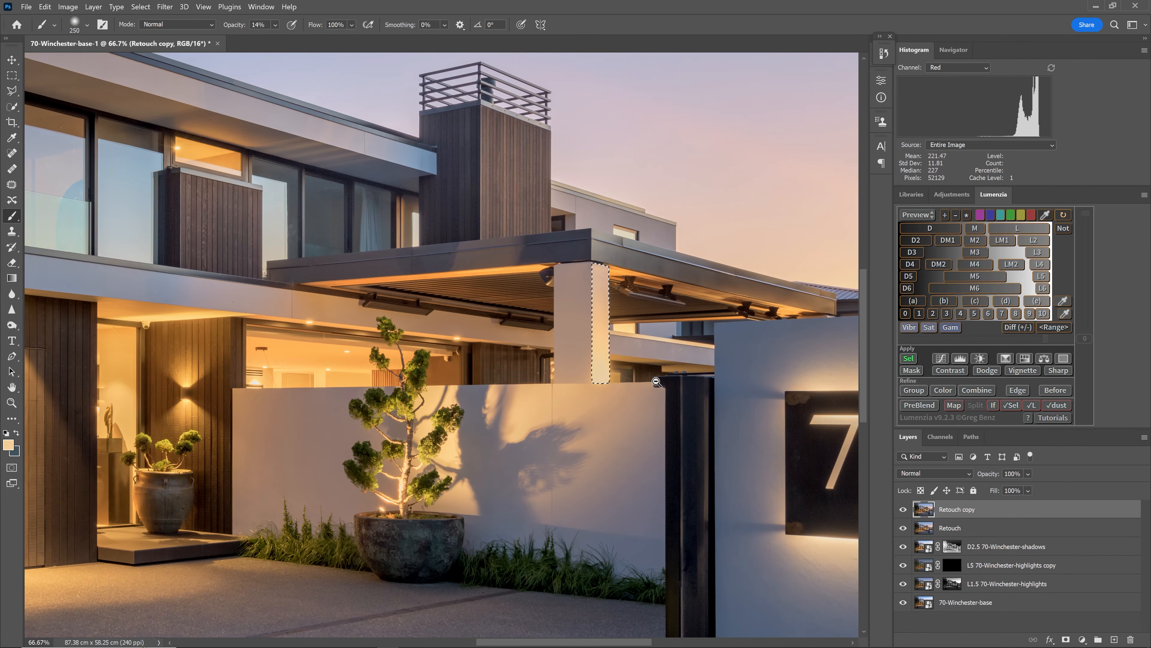
pyautogui.keyDown('alt'); pyautogui.click(652, 383); pyautogui.keyUp('alt')
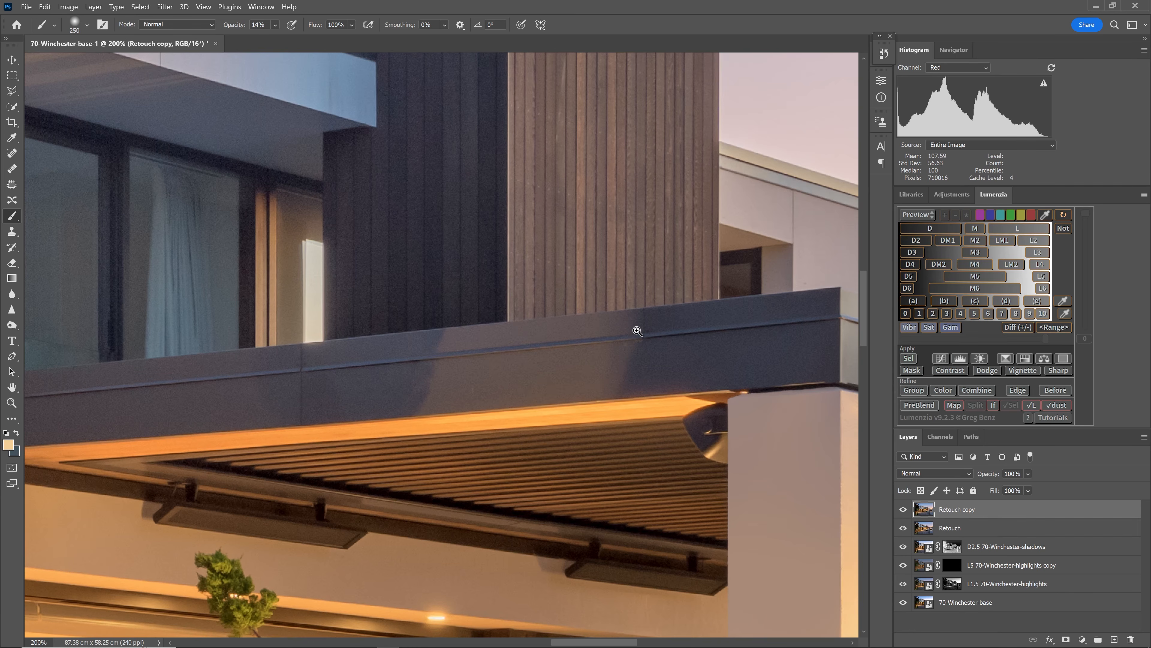
# Outline the dark fascia band above the pergola with a polygonal lasso selection
pyautogui.moveTo(403, 334); pyautogui.dragTo(462, 327)
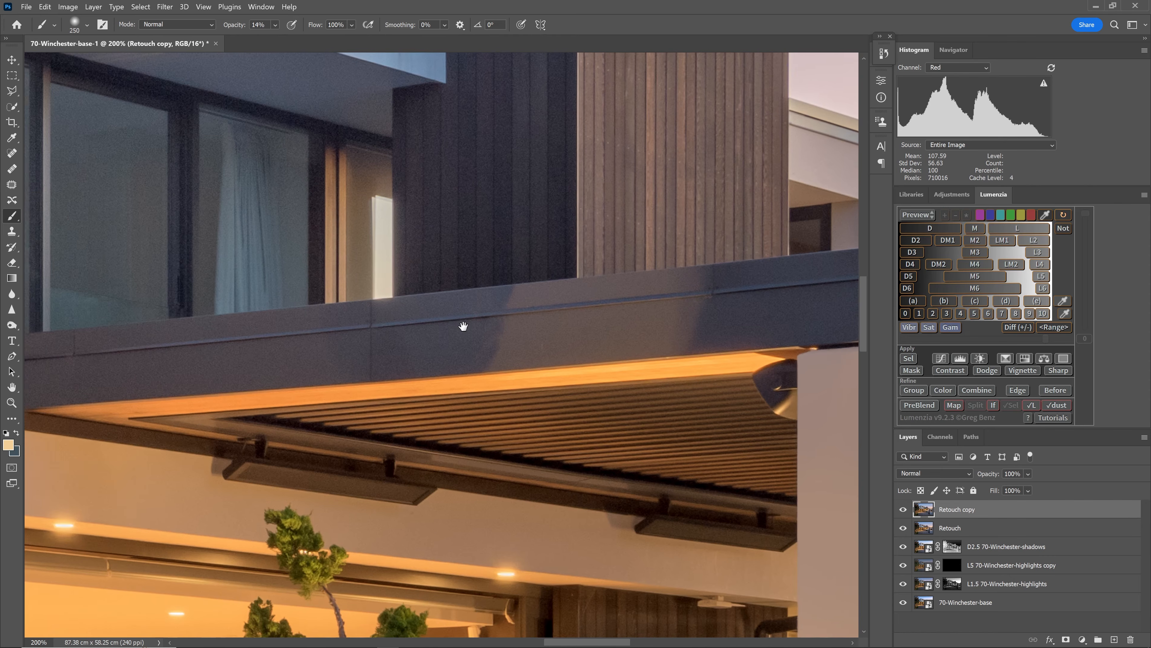
pyautogui.press('l')
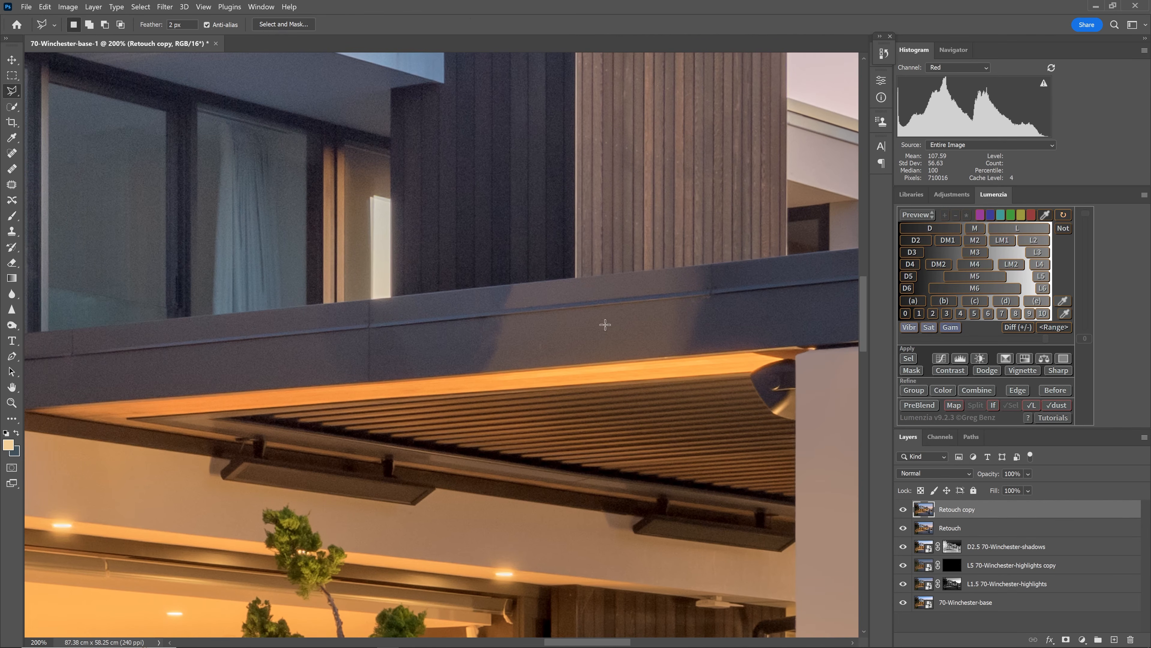
pyautogui.click(577, 277)
pyautogui.click(834, 251)
pyautogui.click(817, 343)
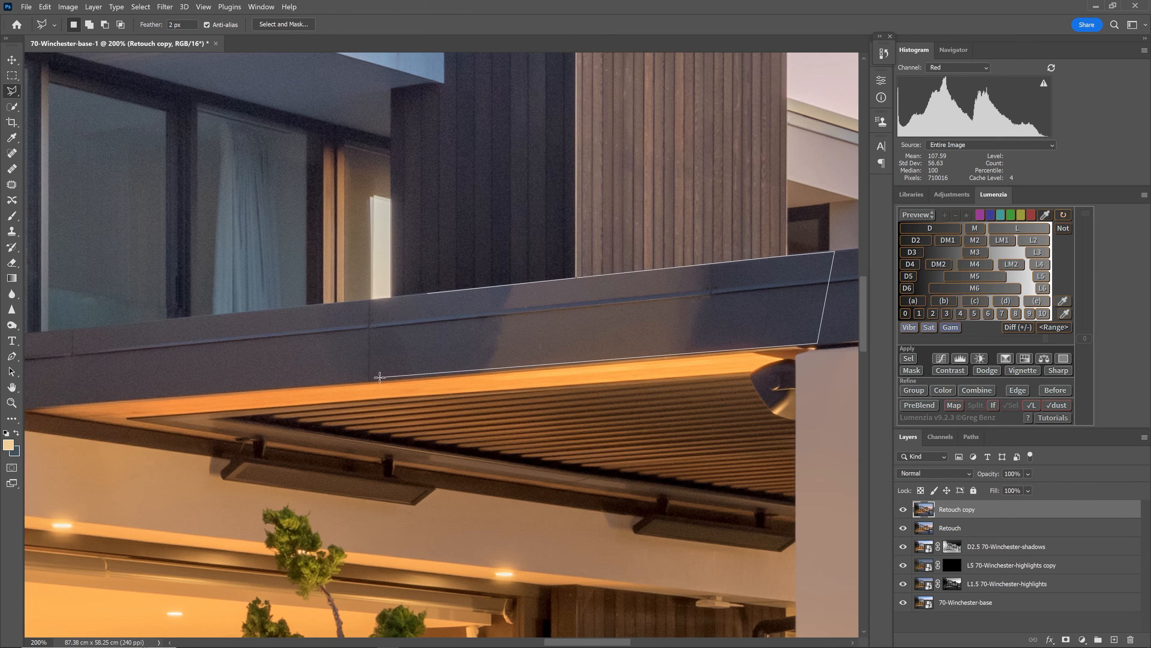
pyautogui.doubleClick(392, 380)
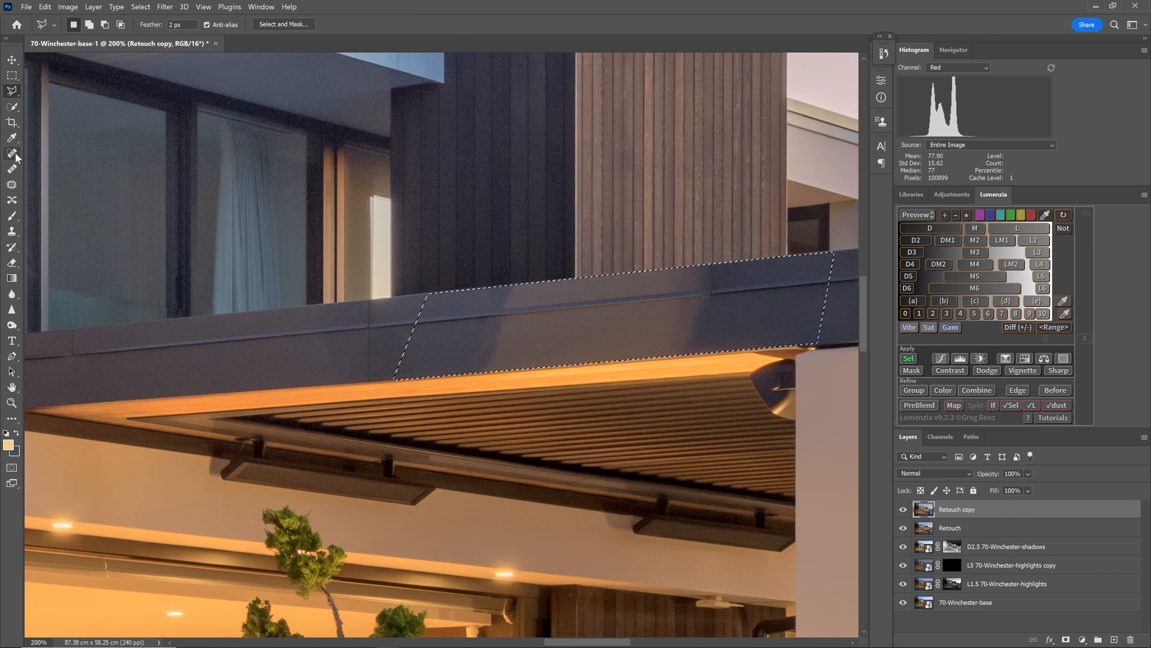
# Clone out the fascia seam with the Clone Stamp at 48% opacity, then deselect
pyautogui.moveTo(222, 237)
pyautogui.mouseDown()
pyautogui.moveTo(211, 183)
pyautogui.moveTo(540, 250)
pyautogui.moveTo(542, 273)
pyautogui.moveTo(606, 213)
pyautogui.mouseUp()
pyautogui.press('h')
pyautogui.moveTo(378, 290); pyautogui.dragTo(521, 244)
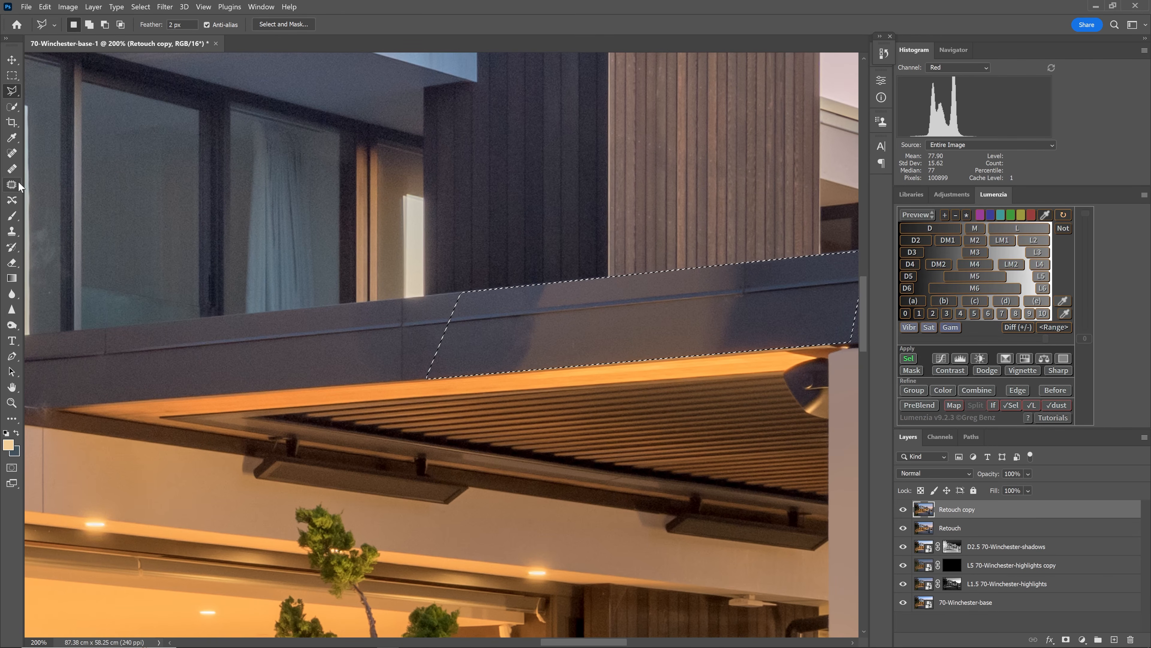
pyautogui.click(13, 232)
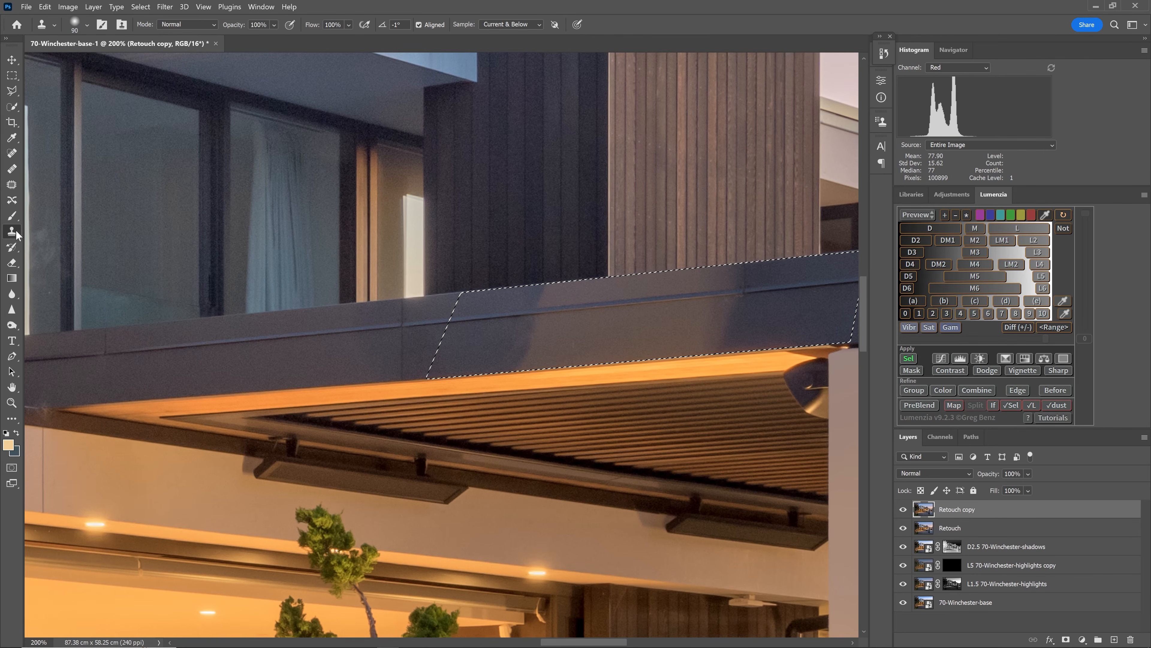
pyautogui.keyDown('alt'); pyautogui.click(178, 347); pyautogui.keyUp('alt')
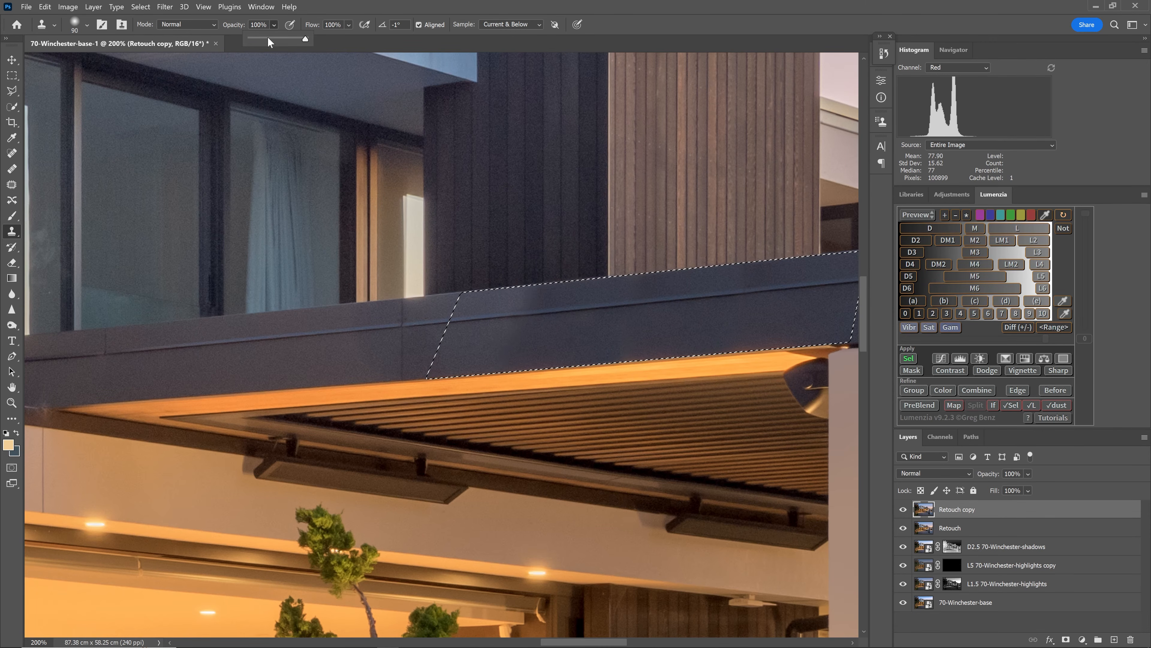
pyautogui.click(276, 39)
pyautogui.moveTo(514, 315)
pyautogui.mouseDown()
pyautogui.moveTo(522, 298)
pyautogui.moveTo(488, 342)
pyautogui.moveTo(528, 346)
pyautogui.moveTo(527, 390)
pyautogui.mouseUp()
pyautogui.keyDown('alt'); pyautogui.click(337, 332); pyautogui.keyUp('alt')
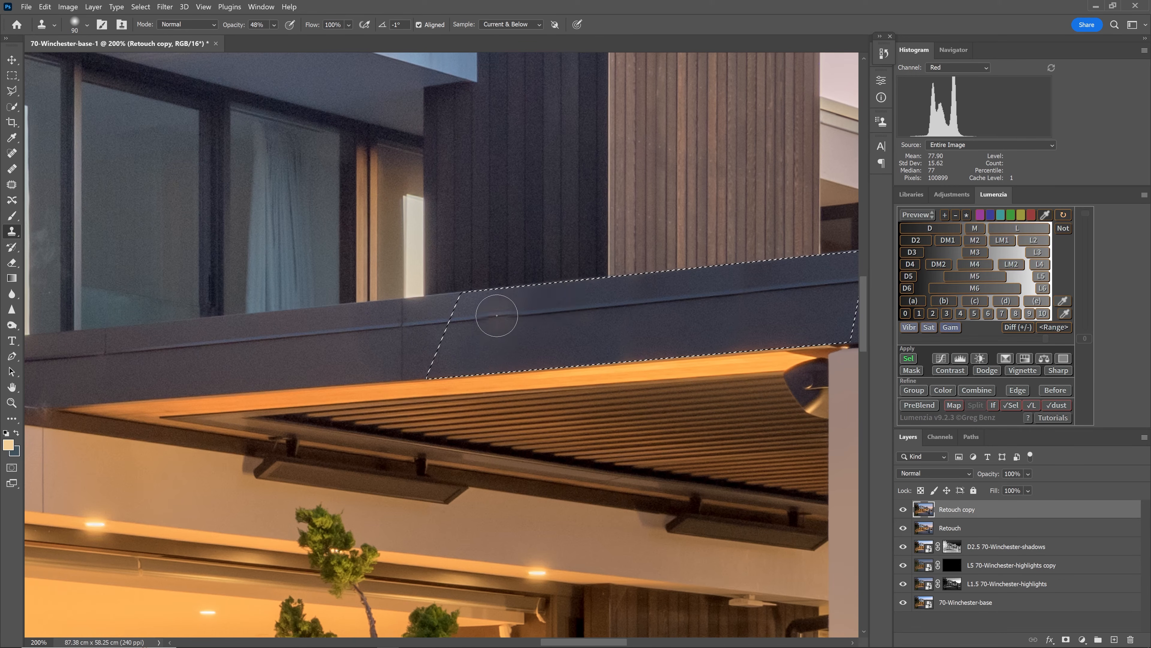
pyautogui.keyDown('alt'); pyautogui.click(446, 320); pyautogui.keyUp('alt')
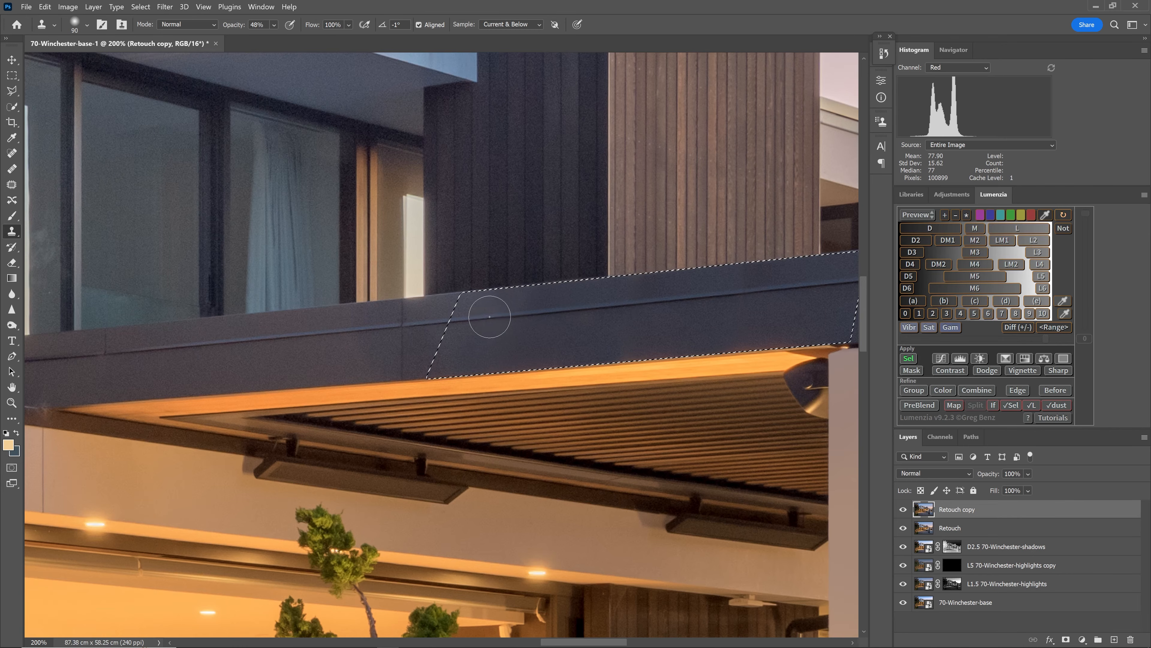
pyautogui.moveTo(500, 316)
pyautogui.mouseDown()
pyautogui.moveTo(527, 322)
pyautogui.moveTo(538, 291)
pyautogui.mouseUp()
pyautogui.hotkey('ctrl', 'd')
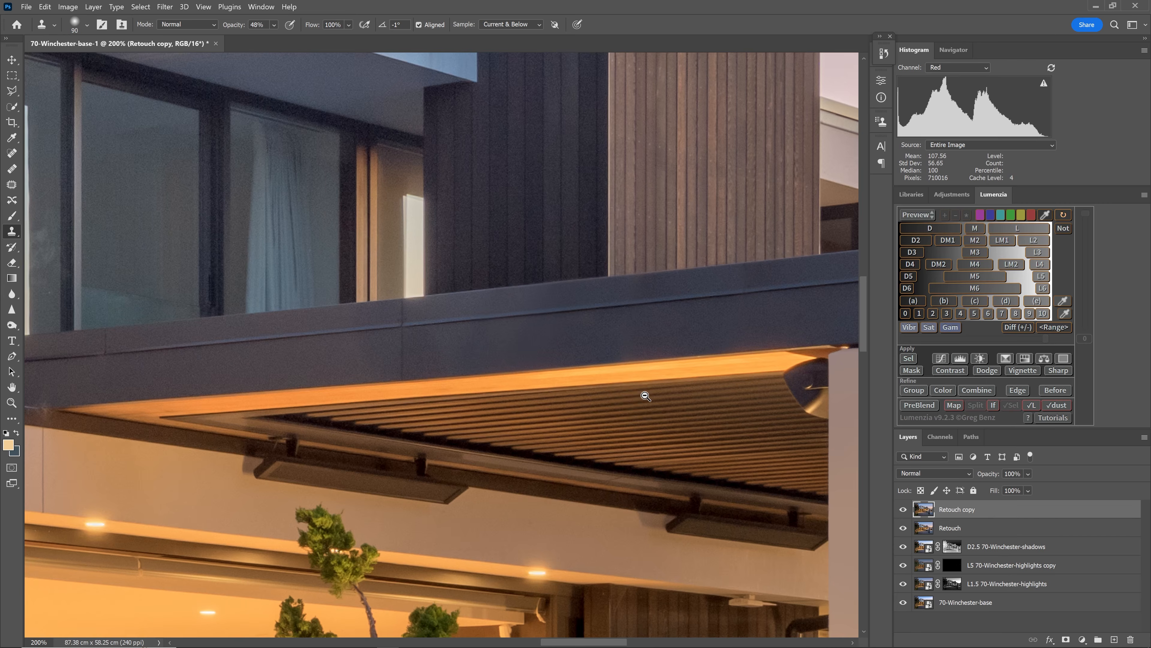
# Toggle Retouch copy off and on to compare, then zoom to the upper overhang
pyautogui.keyDown('alt'); pyautogui.click(645, 396); pyautogui.keyUp('alt')
pyautogui.keyDown('alt'); pyautogui.click(645, 396); pyautogui.keyUp('alt')
pyautogui.click(903, 509)
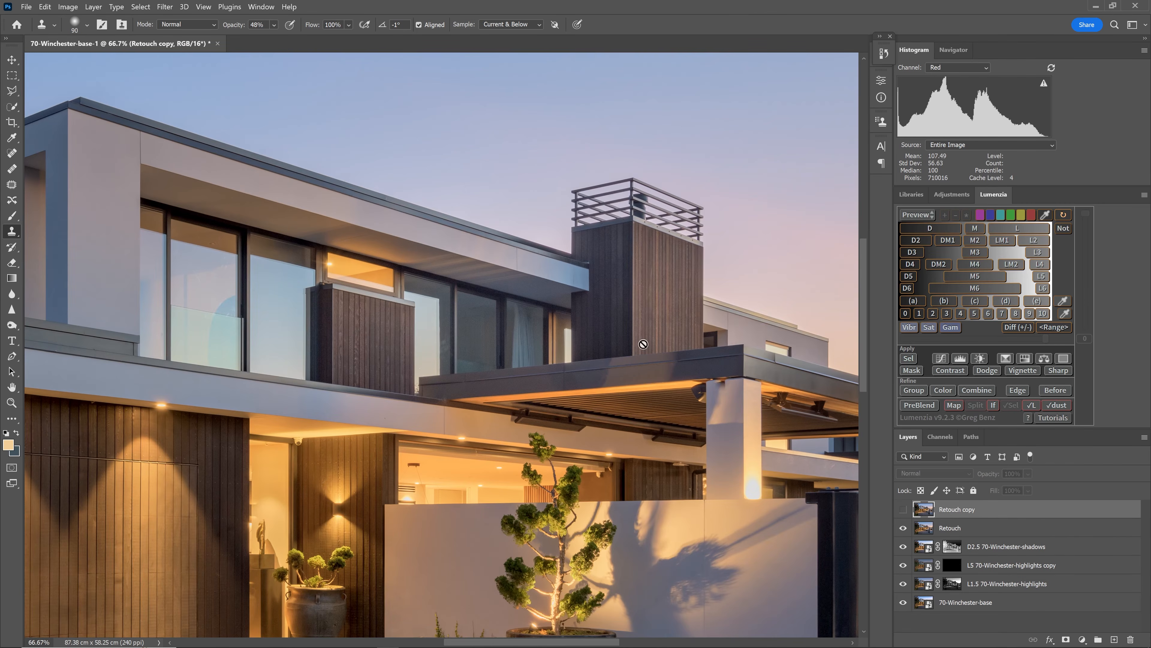
pyautogui.click(903, 510)
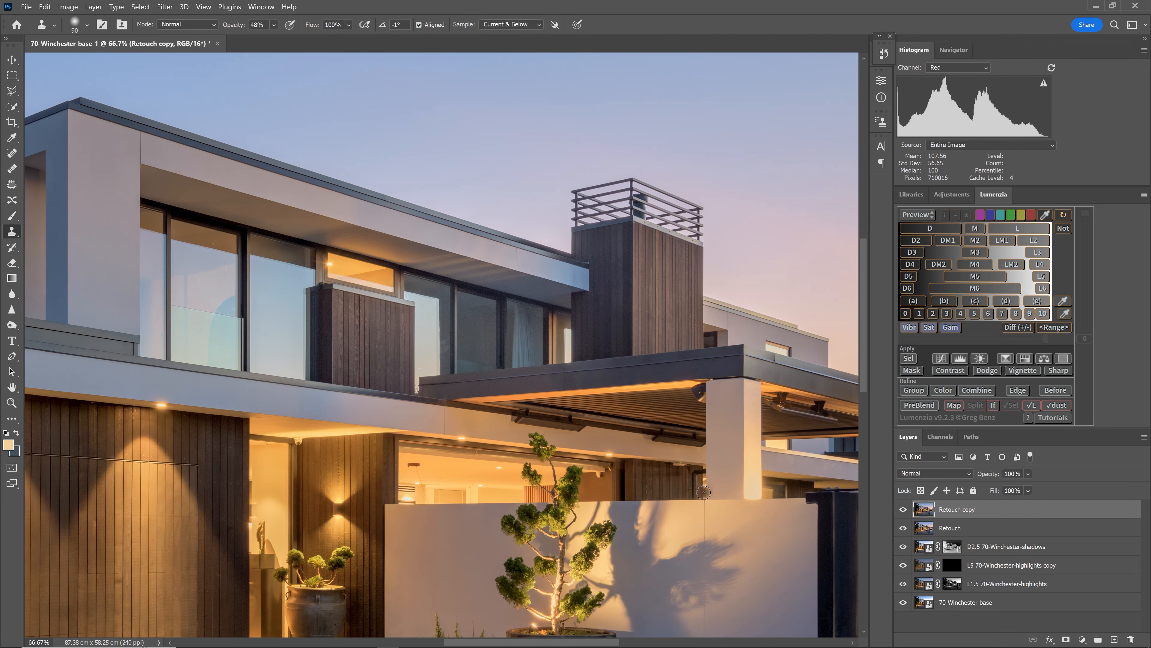
pyautogui.click(905, 512)
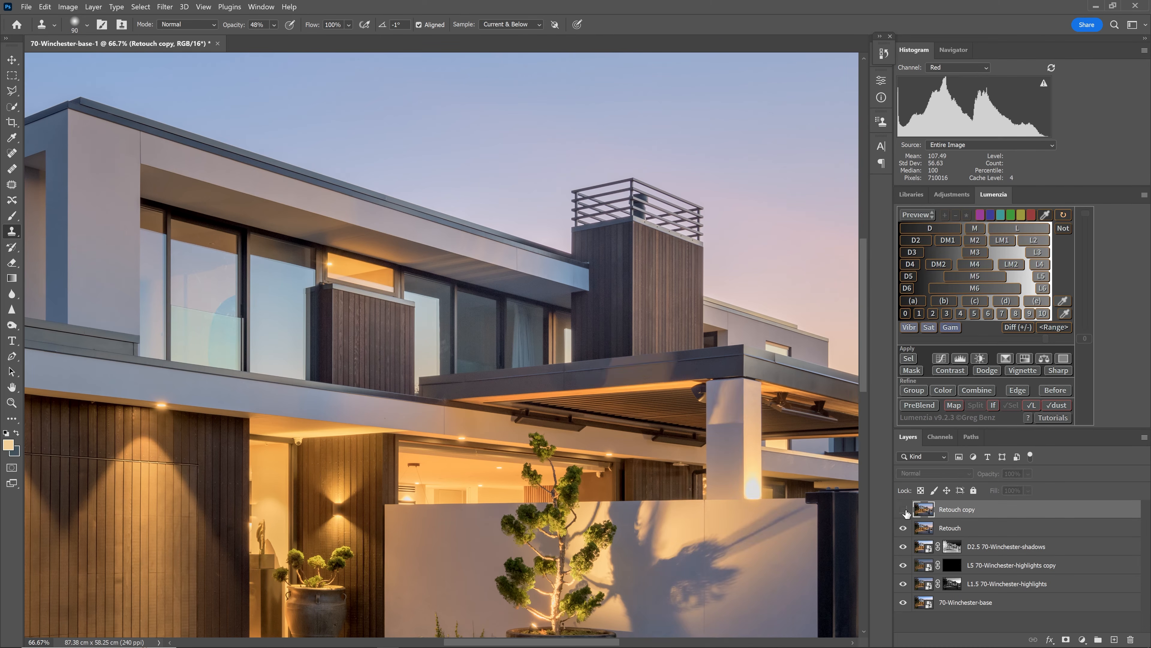
pyautogui.click(904, 510)
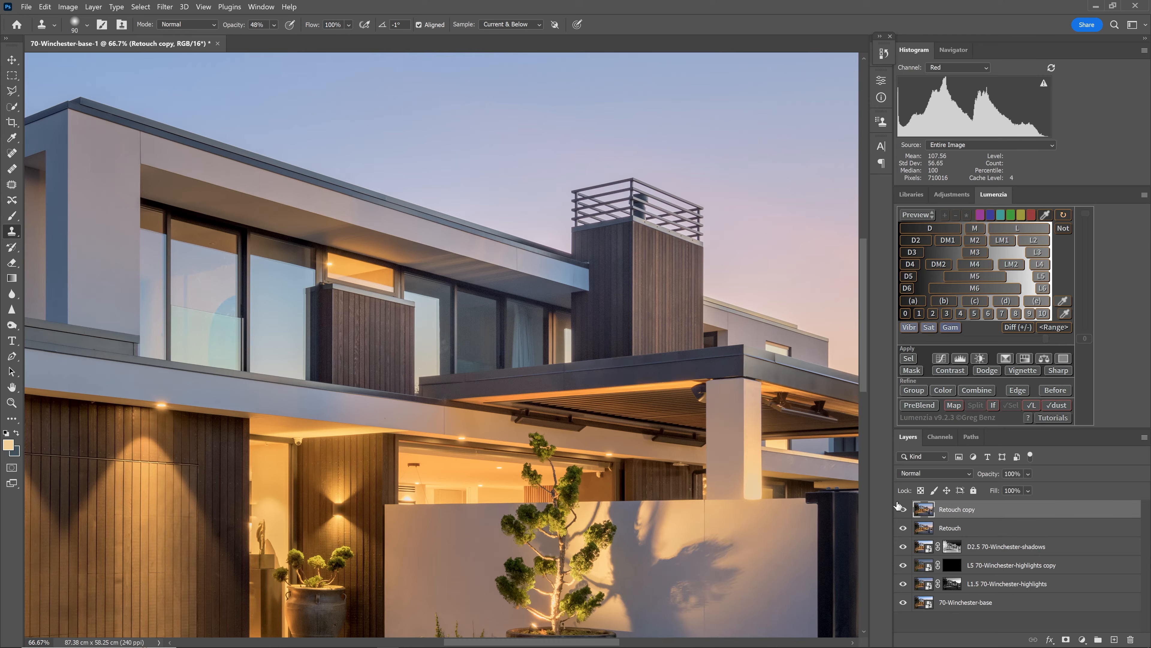
pyautogui.press('z')
pyautogui.hotkey('ctrl', '0')
pyautogui.click(479, 243)
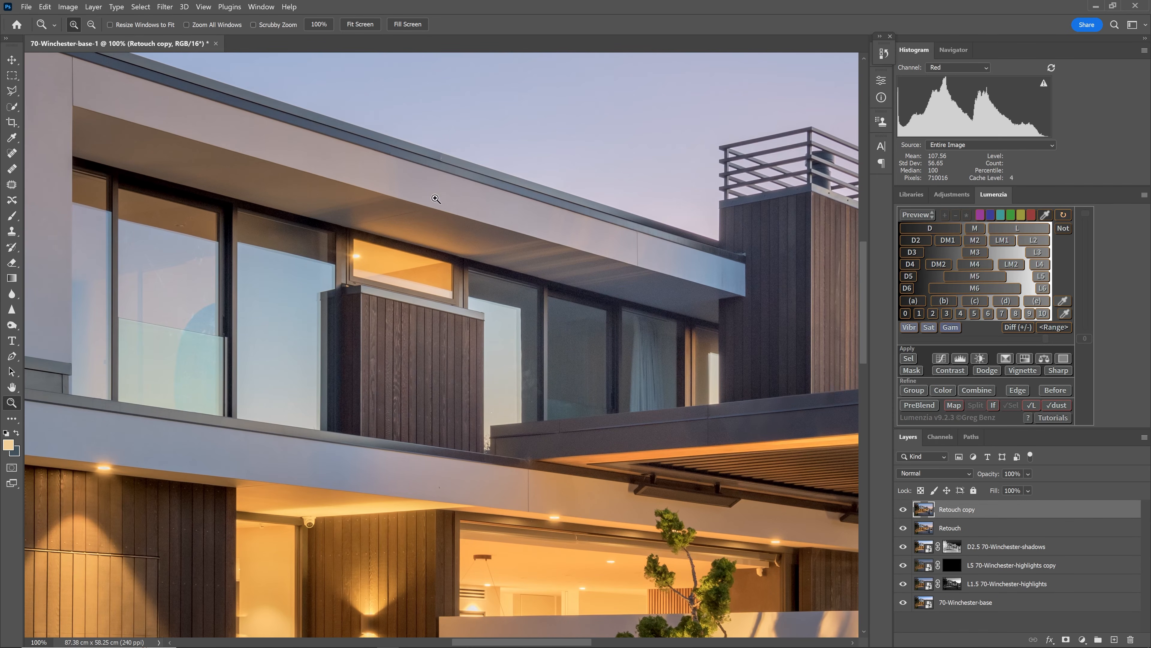
# Quick-select the upper roof's underside and brush it with its own sampled brown at 22%
pyautogui.press('w')
pyautogui.moveTo(245, 199)
pyautogui.mouseDown()
pyautogui.moveTo(367, 207)
pyautogui.moveTo(578, 281)
pyautogui.moveTo(698, 270)
pyautogui.mouseUp()
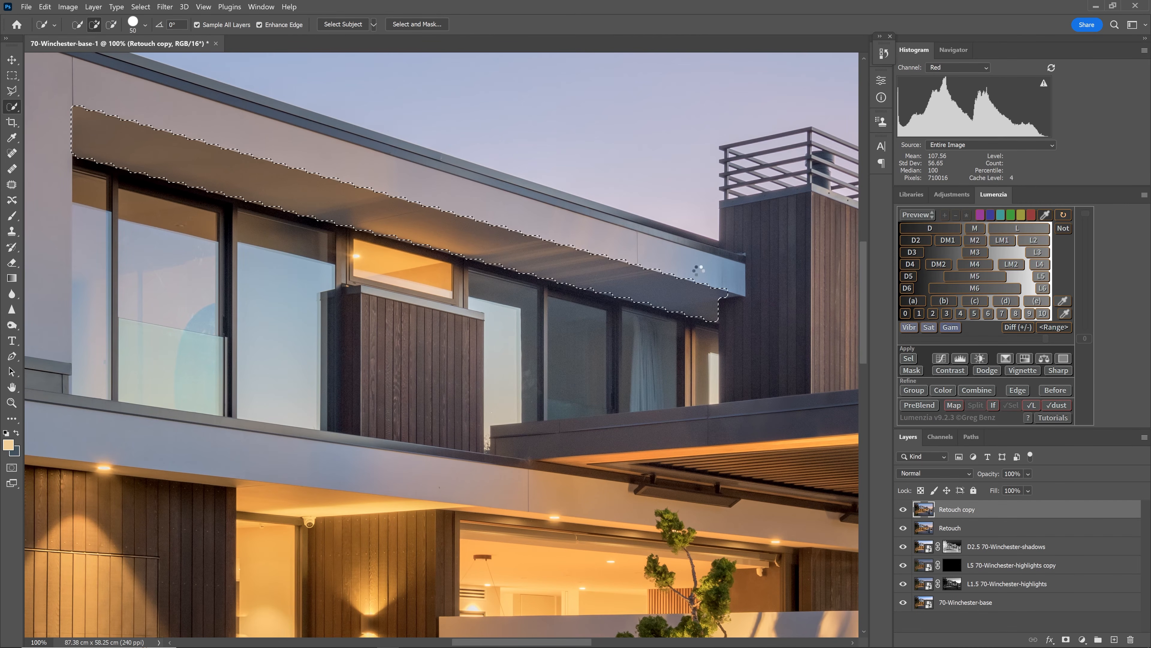
pyautogui.press('b')
pyautogui.keyDown('alt'); pyautogui.click(276, 175); pyautogui.keyUp('alt')
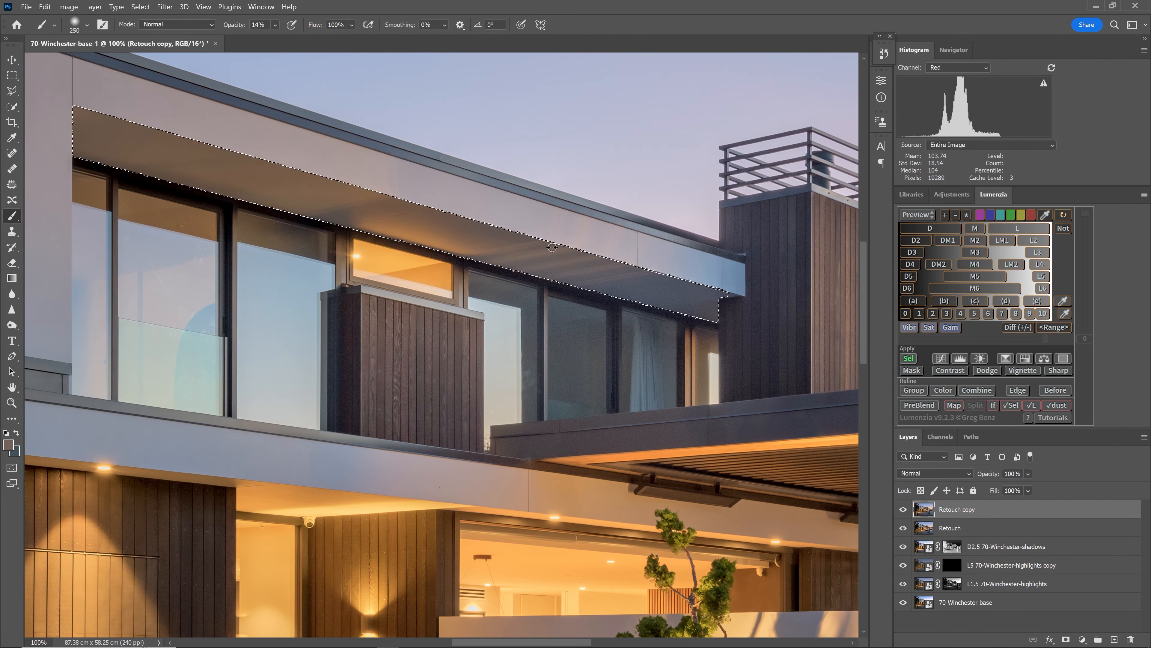
pyautogui.press('2')
pyautogui.press('2')
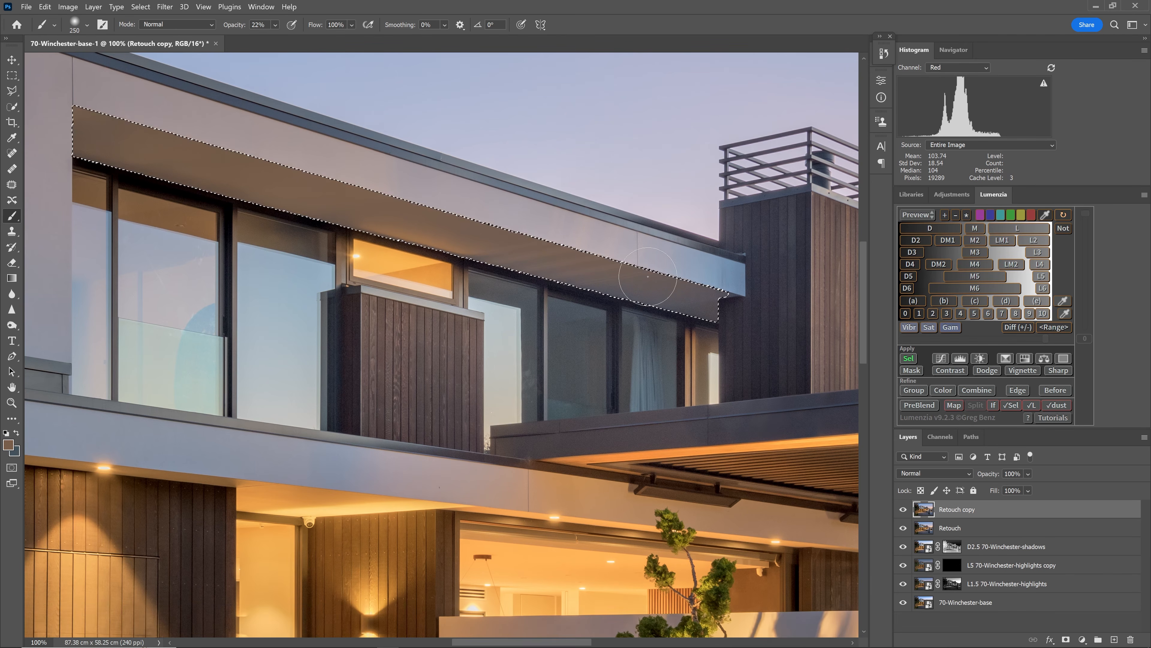
# Compare with Retouch copy toggled, deselect, and zoom in on the upper roof fascia
pyautogui.click(905, 510)
pyautogui.click(904, 509)
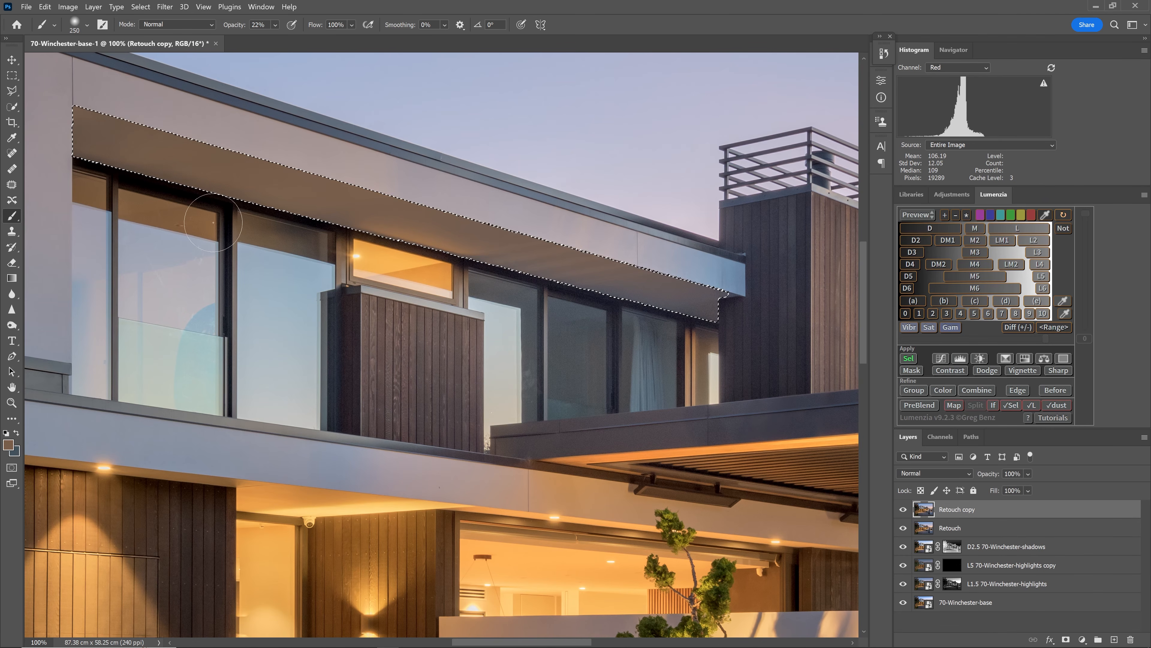
pyautogui.hotkey('ctrl', 'd')
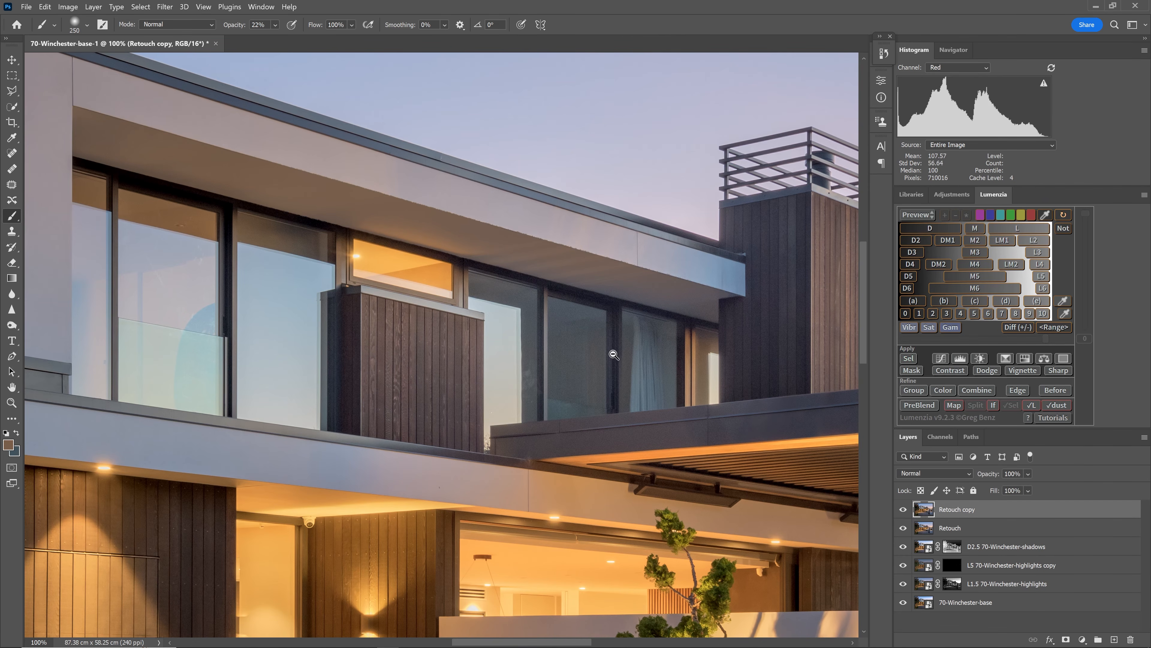
pyautogui.keyDown('alt'); pyautogui.click(614, 354); pyautogui.keyUp('alt')
pyautogui.click(638, 289)
pyautogui.click(638, 288)
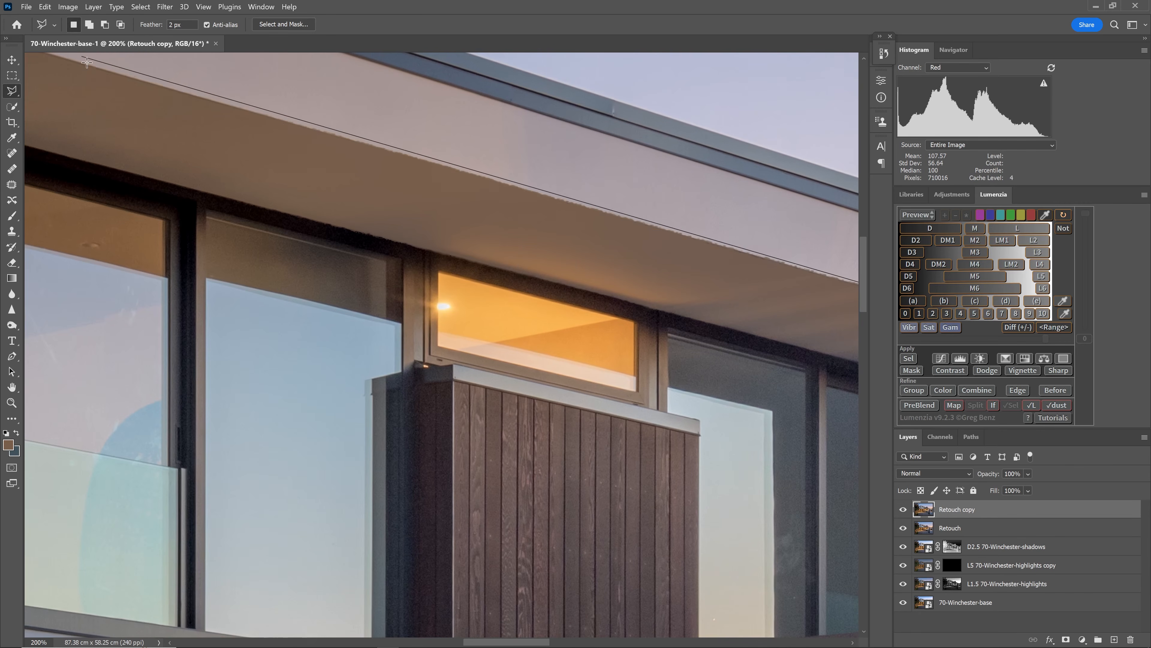
pyautogui.click(84, 66)
pyautogui.click(424, 104)
pyautogui.moveTo(676, 183); pyautogui.dragTo(245, 142)
pyautogui.doubleClick(765, 233)
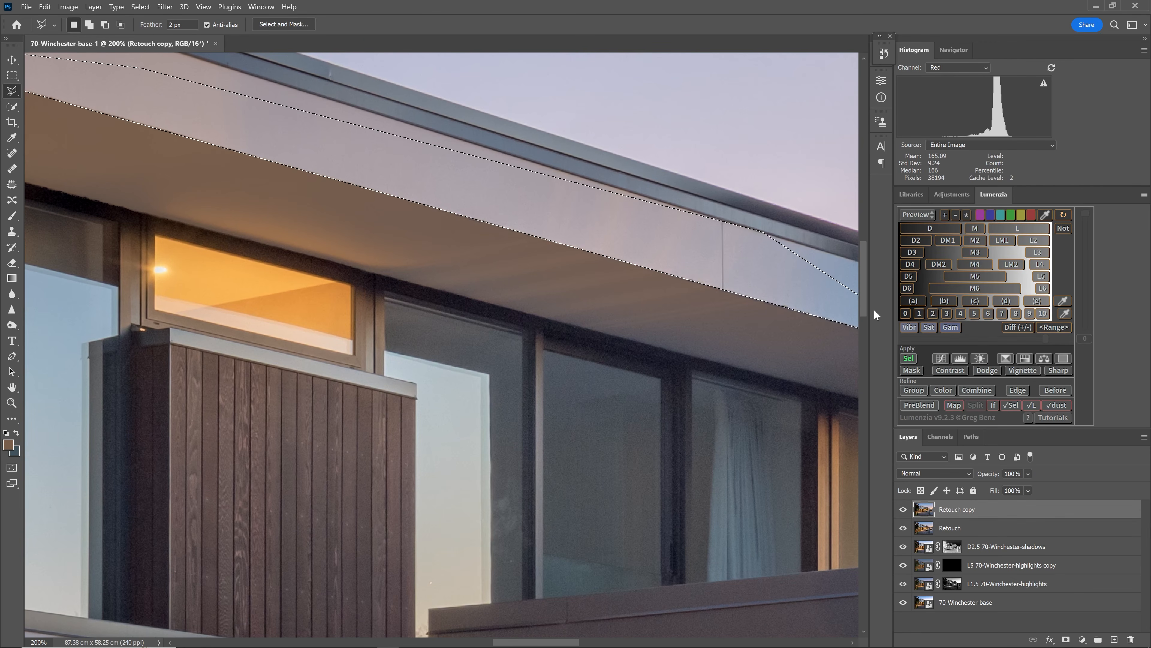
pyautogui.click(563, 256)
pyautogui.keyDown('alt'); pyautogui.click(461, 306); pyautogui.keyUp('alt')
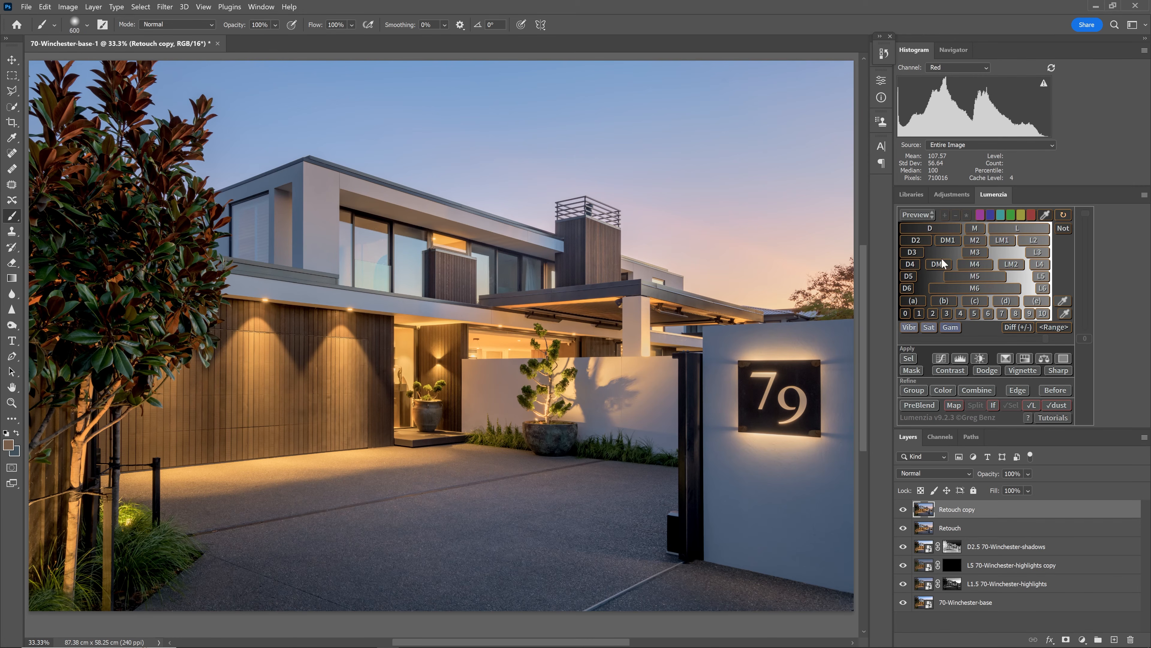
# Add a Hue/Saturation adjustment layer with Saturation at −40 and hide it
pyautogui.click(1082, 639)
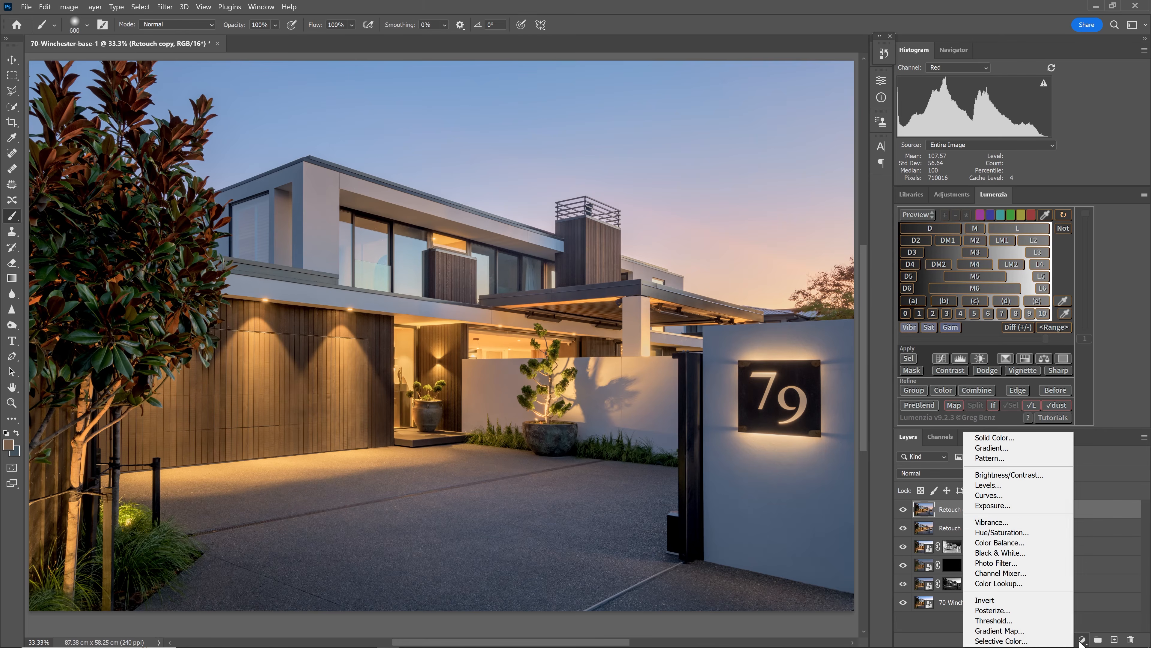
pyautogui.click(1052, 531)
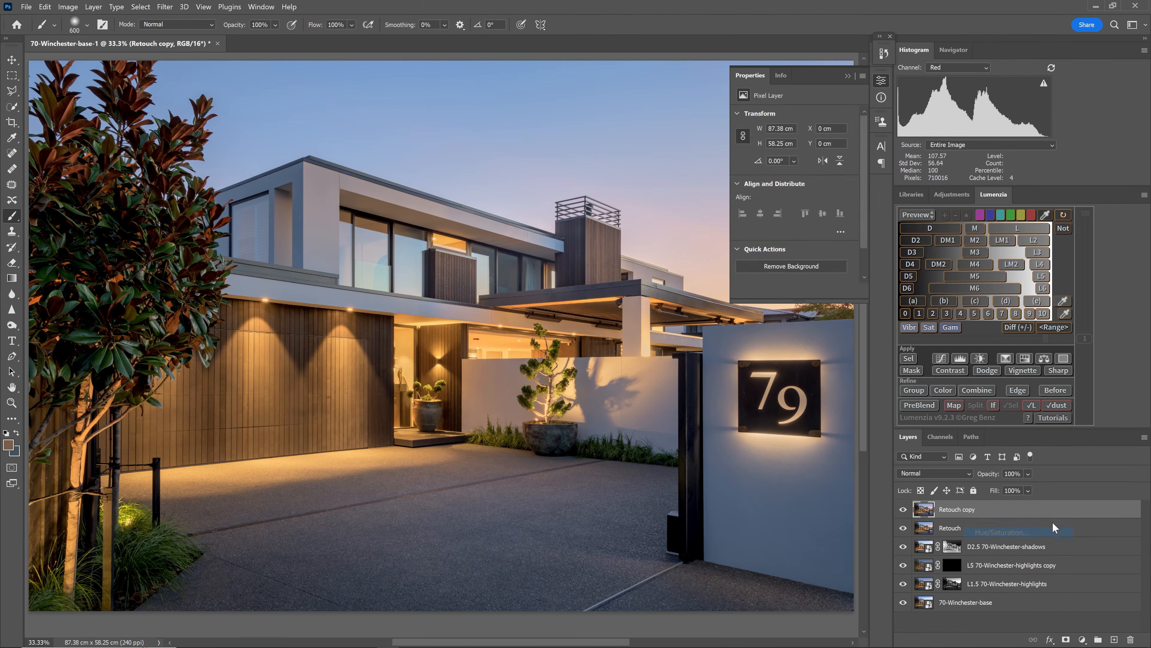
pyautogui.moveTo(794, 186); pyautogui.dragTo(760, 185)
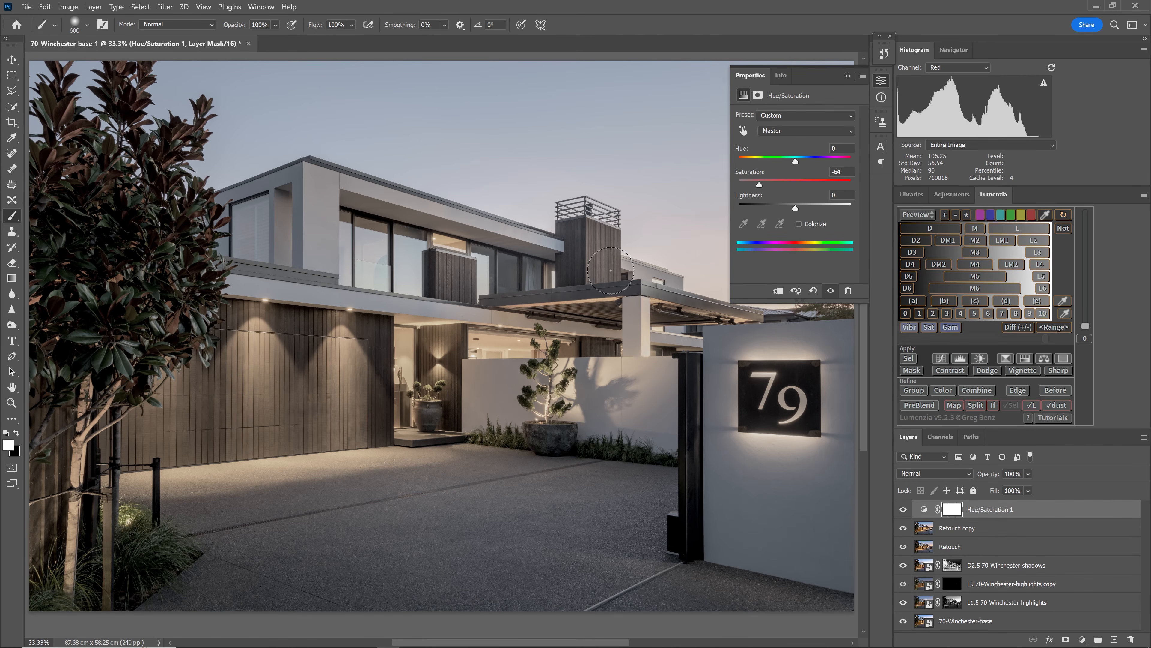
pyautogui.moveTo(758, 184); pyautogui.dragTo(772, 184)
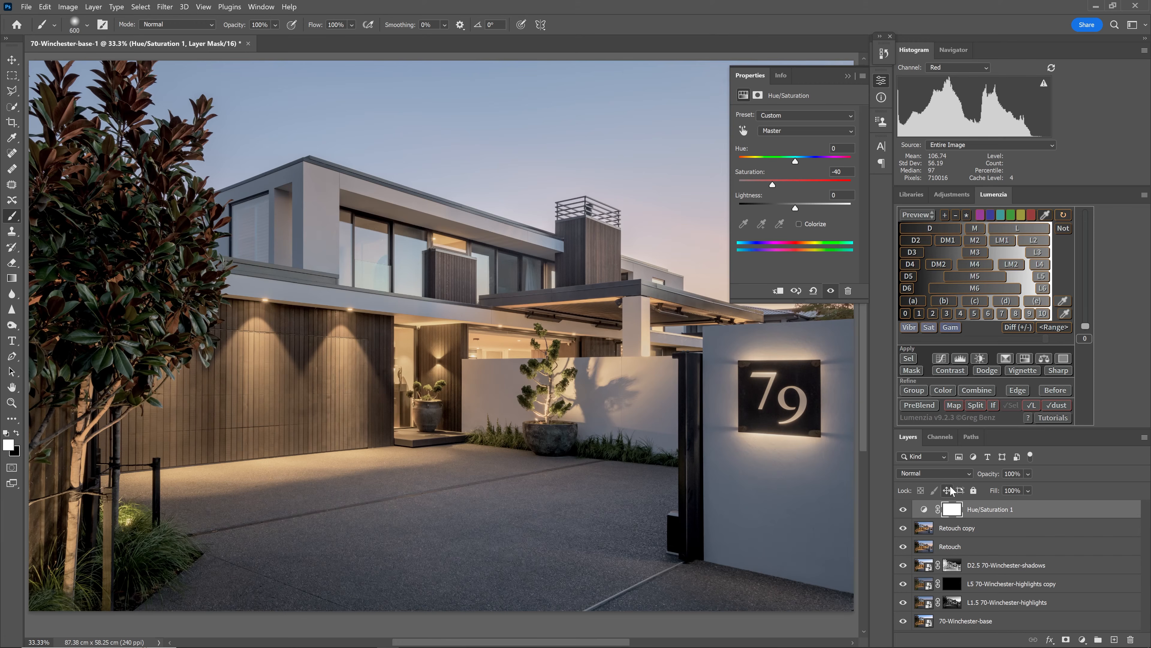
pyautogui.click(903, 510)
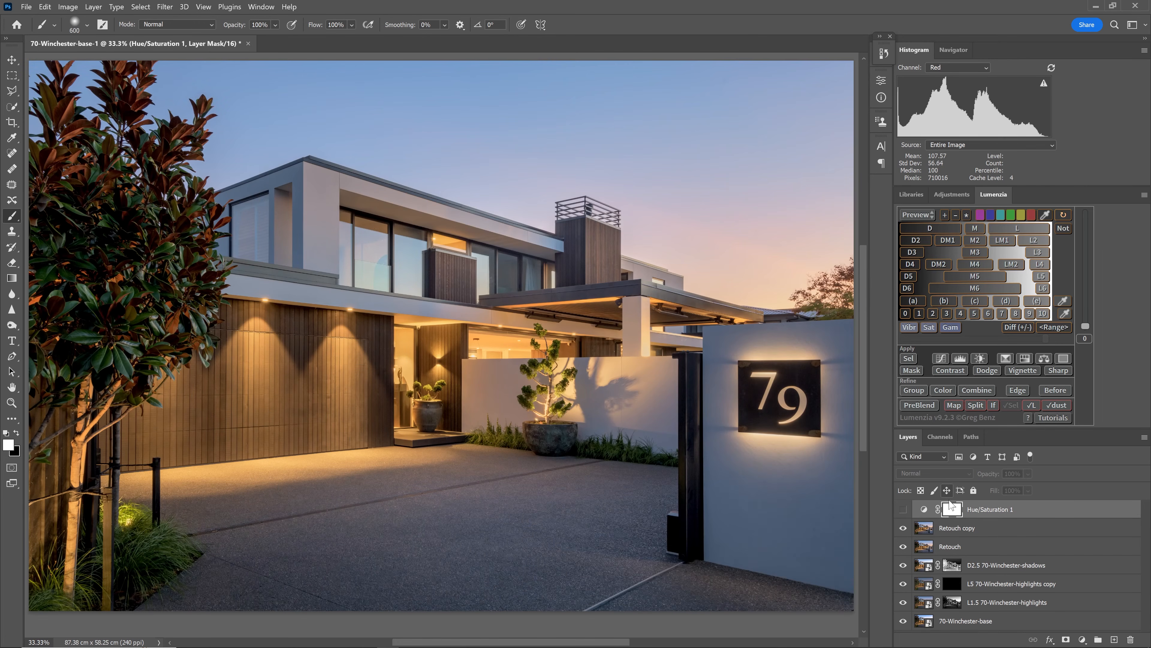
# Give the Hue/Saturation layer a Lumenzia midtones luminosity mask and check it on and off
pyautogui.click(978, 227)
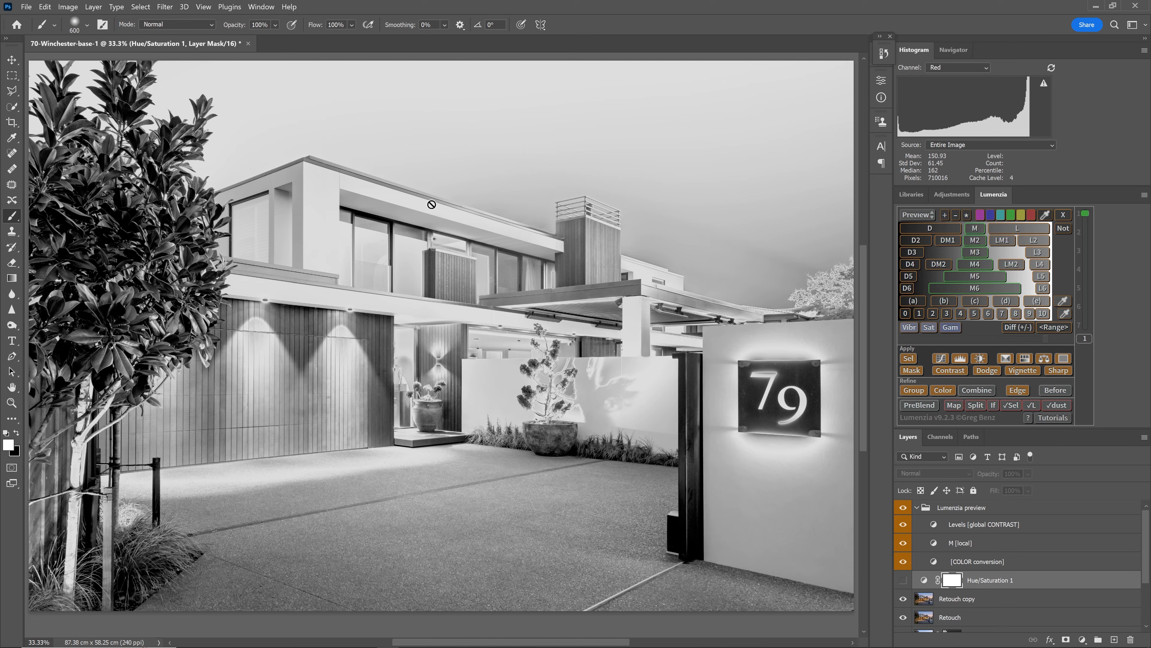
pyautogui.click(990, 588)
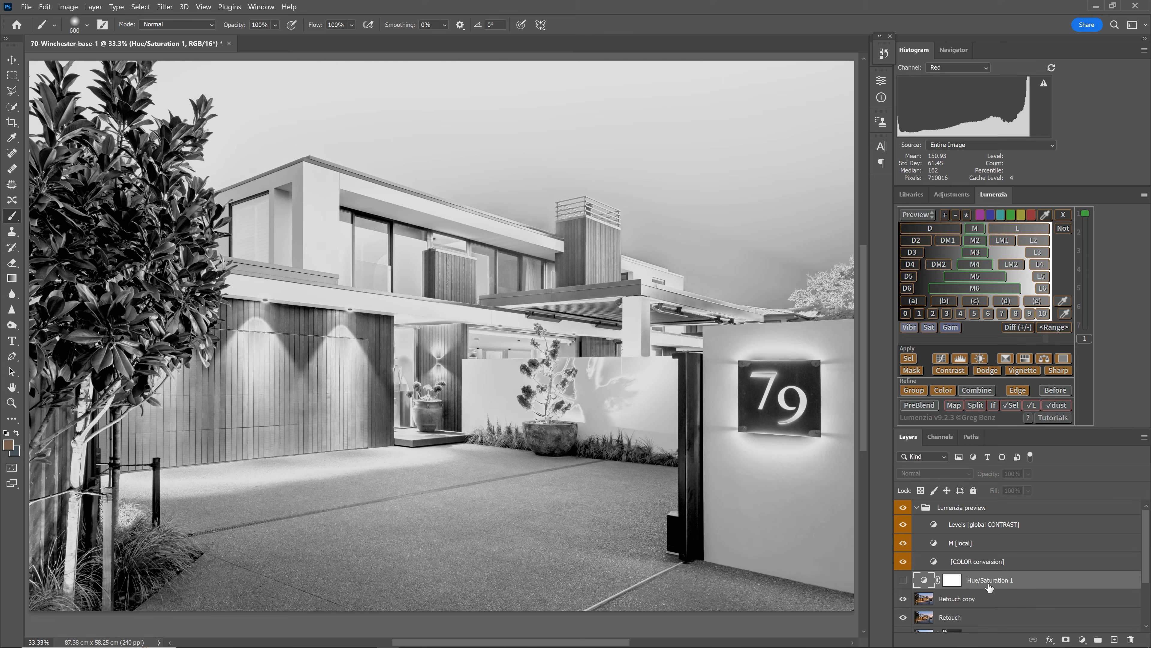
pyautogui.click(912, 370)
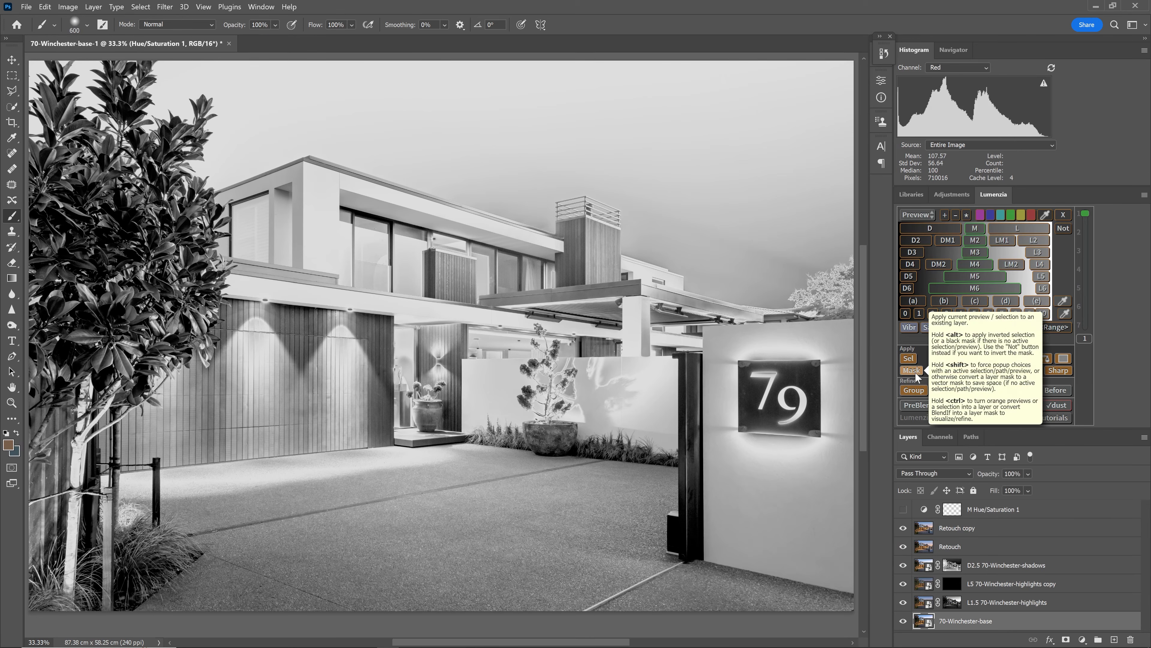
pyautogui.click(903, 509)
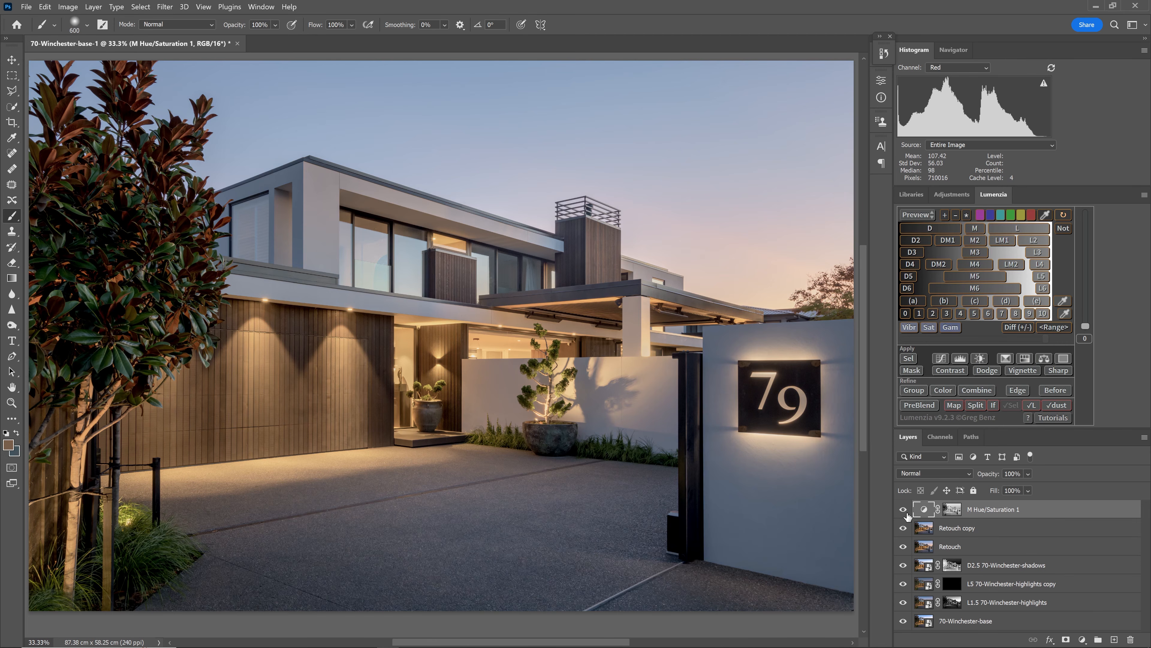
pyautogui.click(903, 510)
pyautogui.click(904, 510)
# Load a sky selection while targeting the layer's mask, then deselect it
pyautogui.hotkey('ctrl', 'shift', 'd')
pyautogui.click(952, 509)
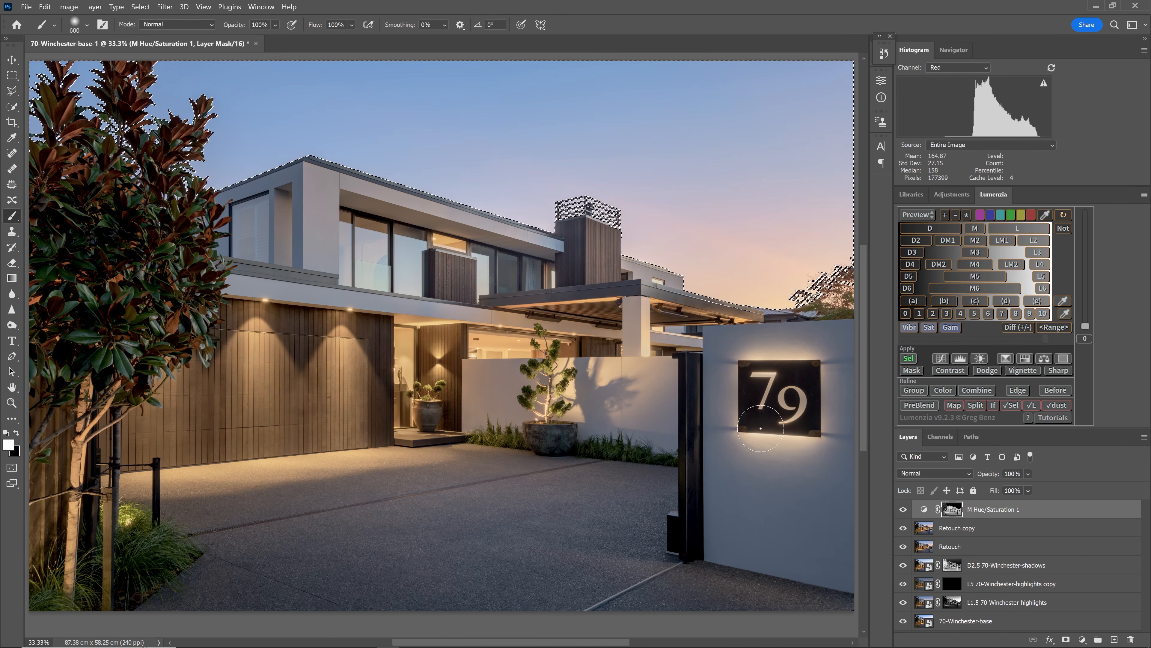
pyautogui.hotkey('ctrl', 'd')
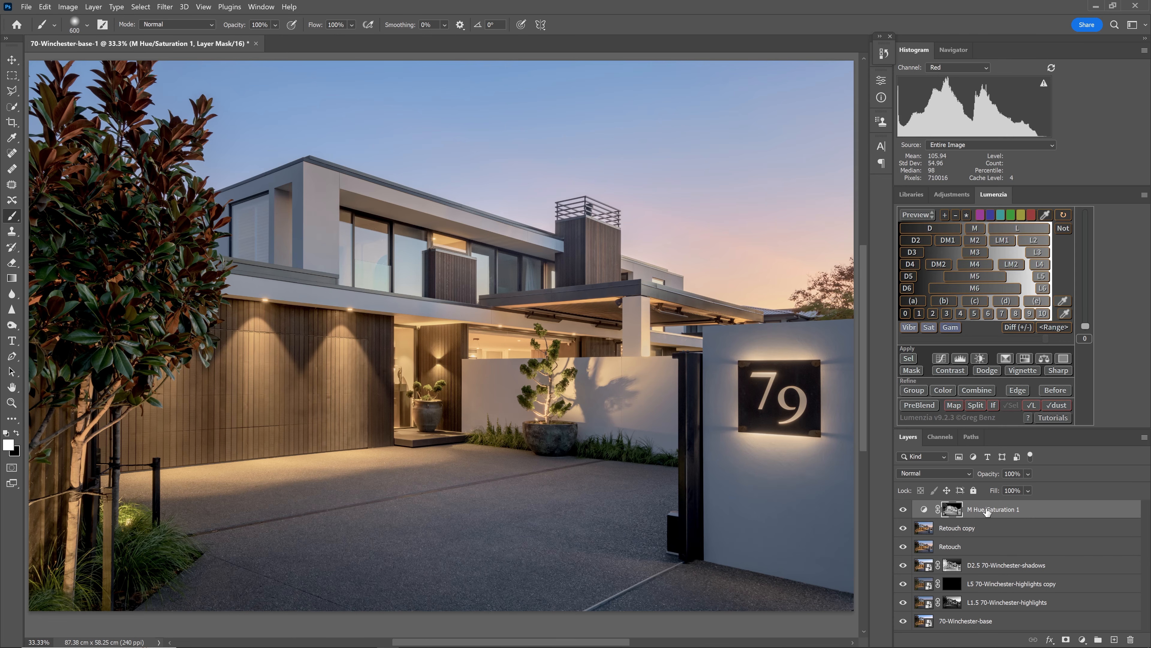
# Compare the photo with and without the adjustment, leave it off, and select Retouch copy
pyautogui.click(903, 509)
pyautogui.click(903, 509)
pyautogui.click(902, 510)
pyautogui.click(902, 509)
pyautogui.click(903, 510)
pyautogui.click(903, 510)
pyautogui.click(902, 509)
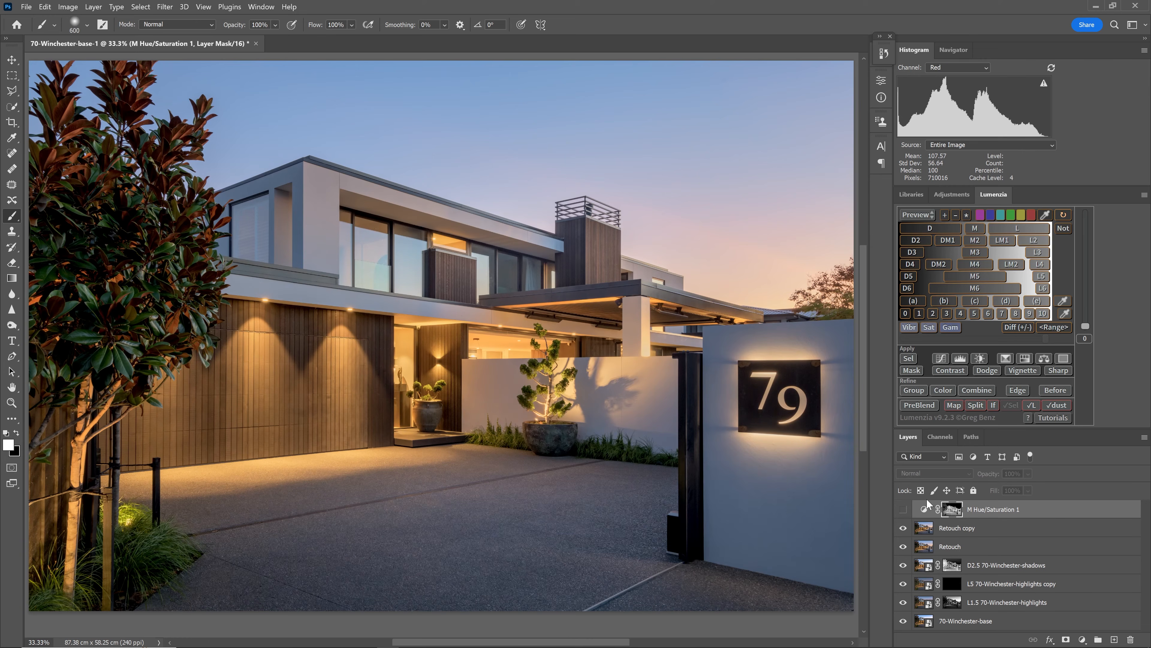
pyautogui.click(1006, 528)
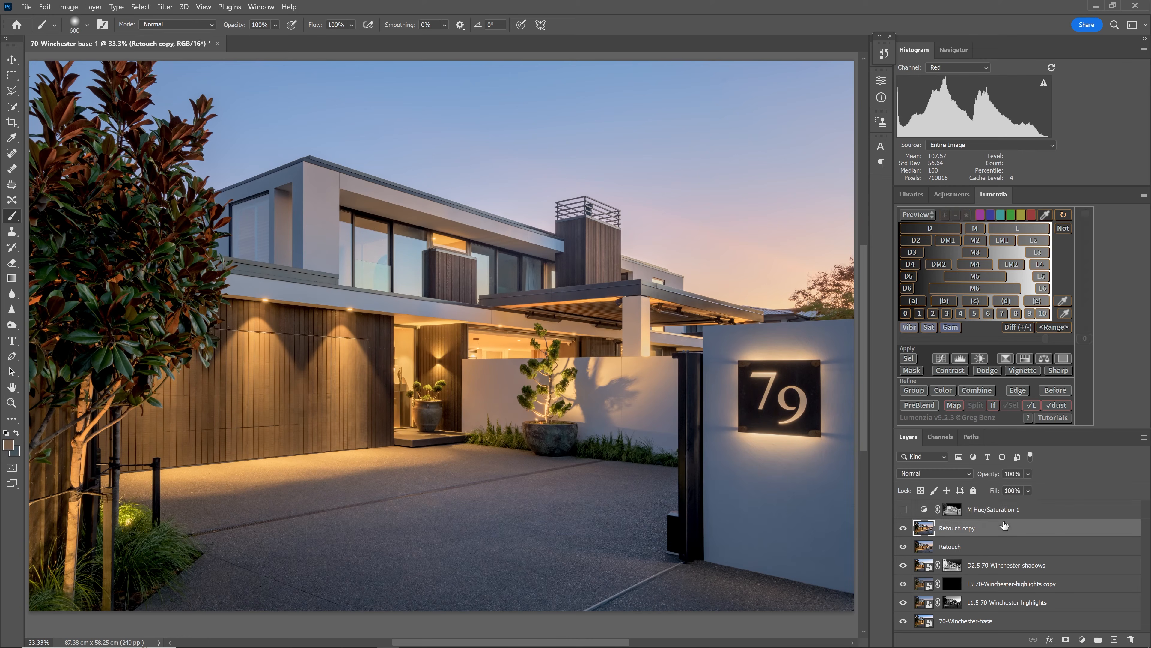
# Color Range-select the white fascia plus sky, wall, 79 sign glow and driveway samples (Fuzziness 57)
pyautogui.click(143, 6)
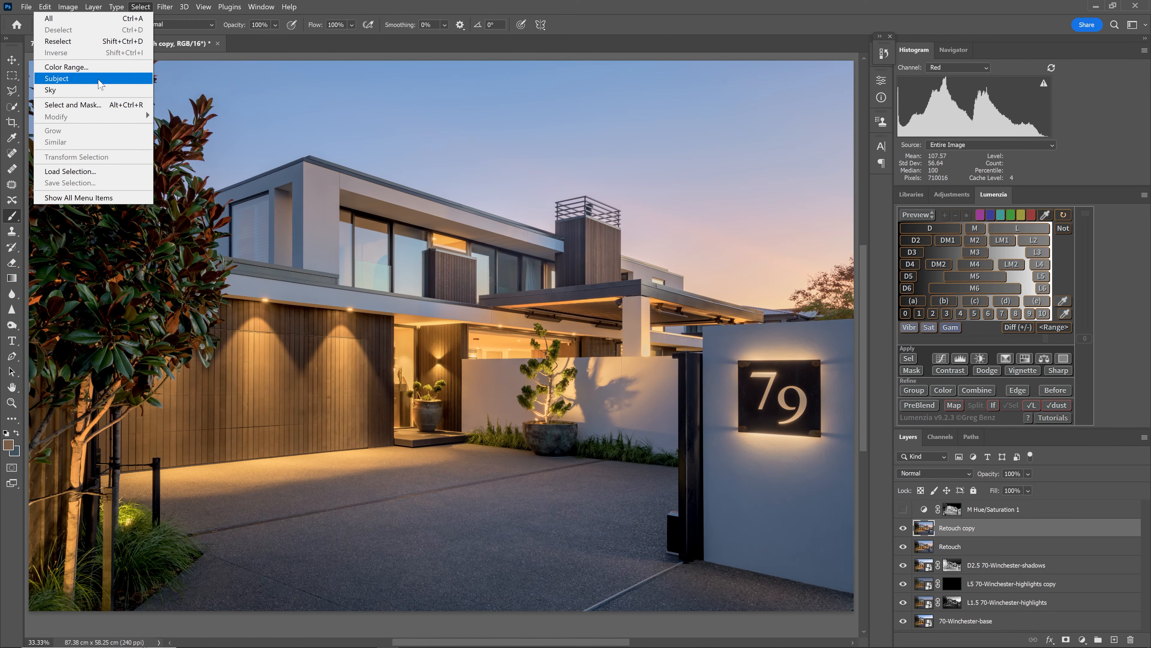
pyautogui.click(98, 67)
pyautogui.click(332, 179)
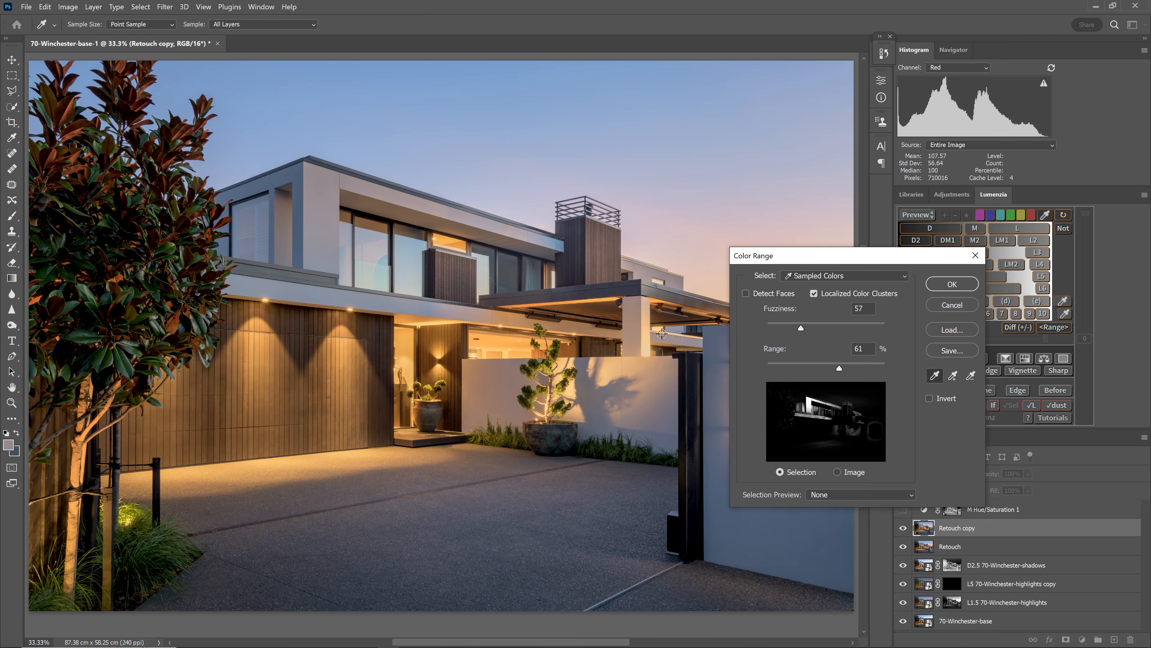
pyautogui.click(953, 375)
pyautogui.click(413, 202)
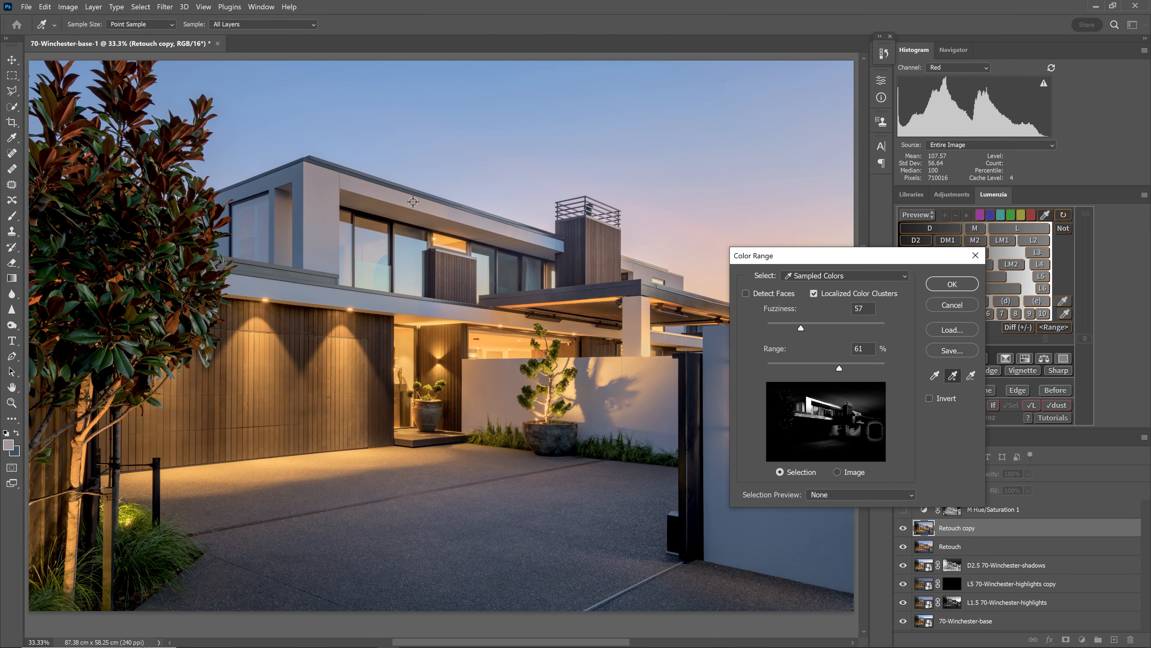
pyautogui.click(518, 235)
pyautogui.click(654, 277)
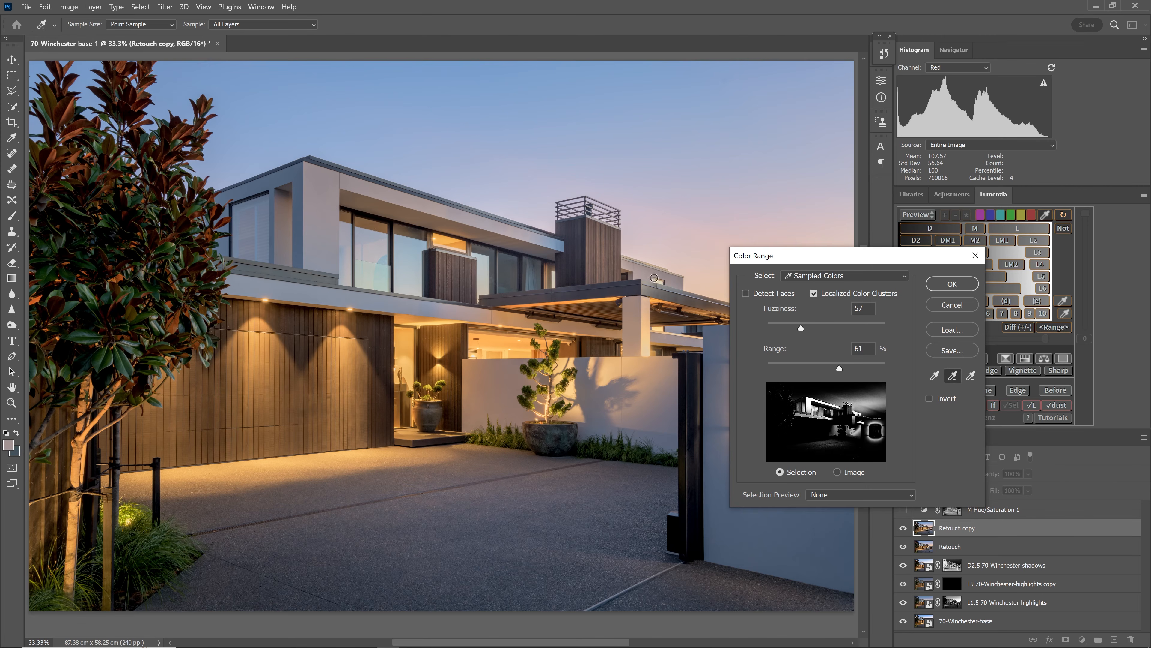
pyautogui.click(357, 302)
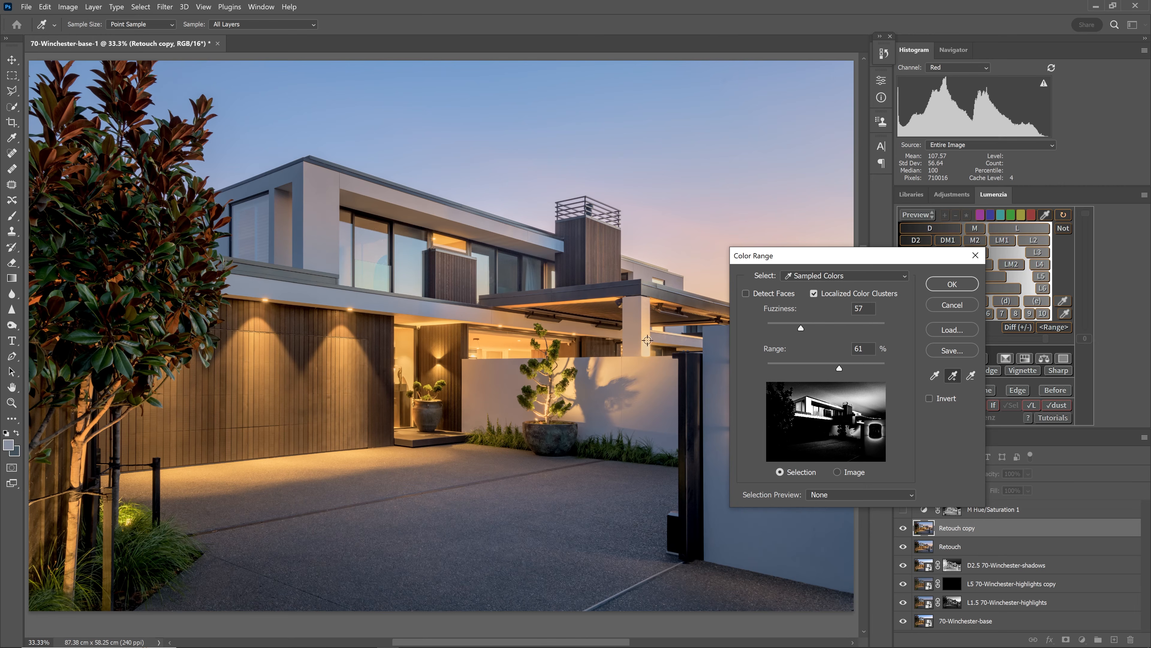
pyautogui.click(638, 335)
pyautogui.click(663, 395)
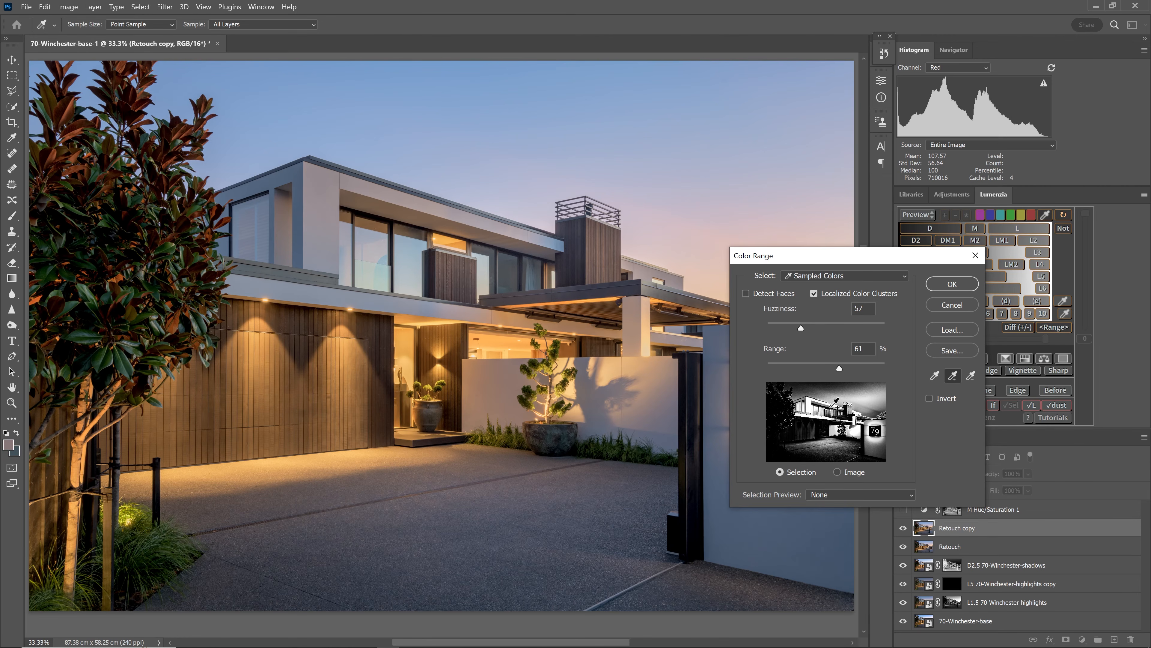
pyautogui.click(936, 283)
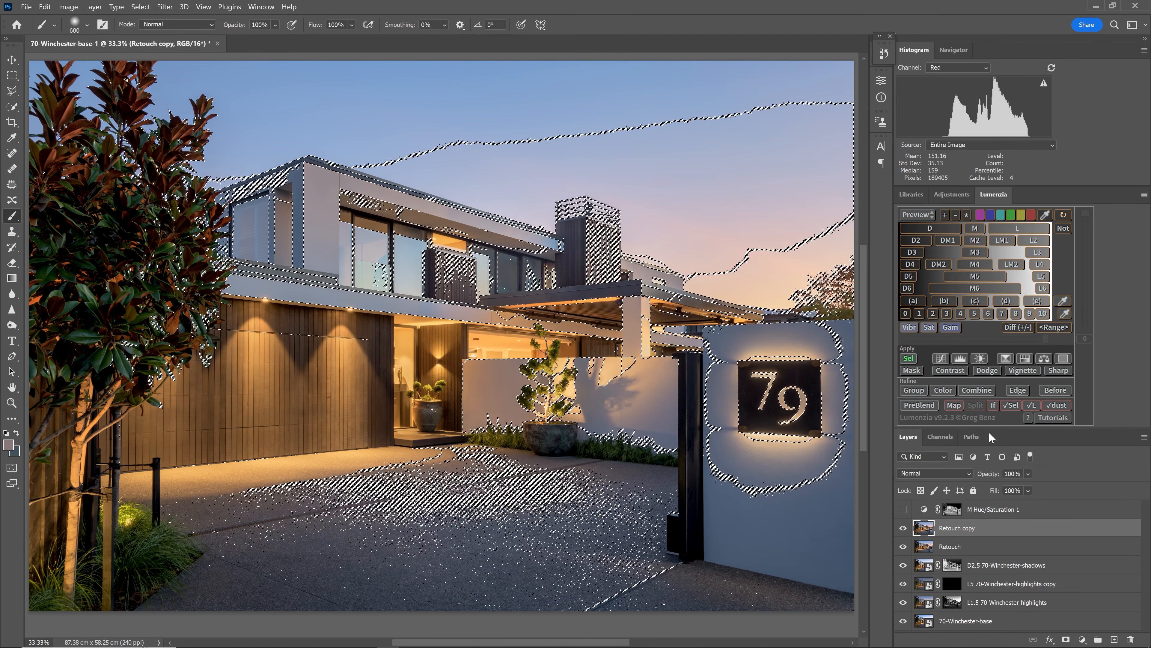
pyautogui.click(1082, 639)
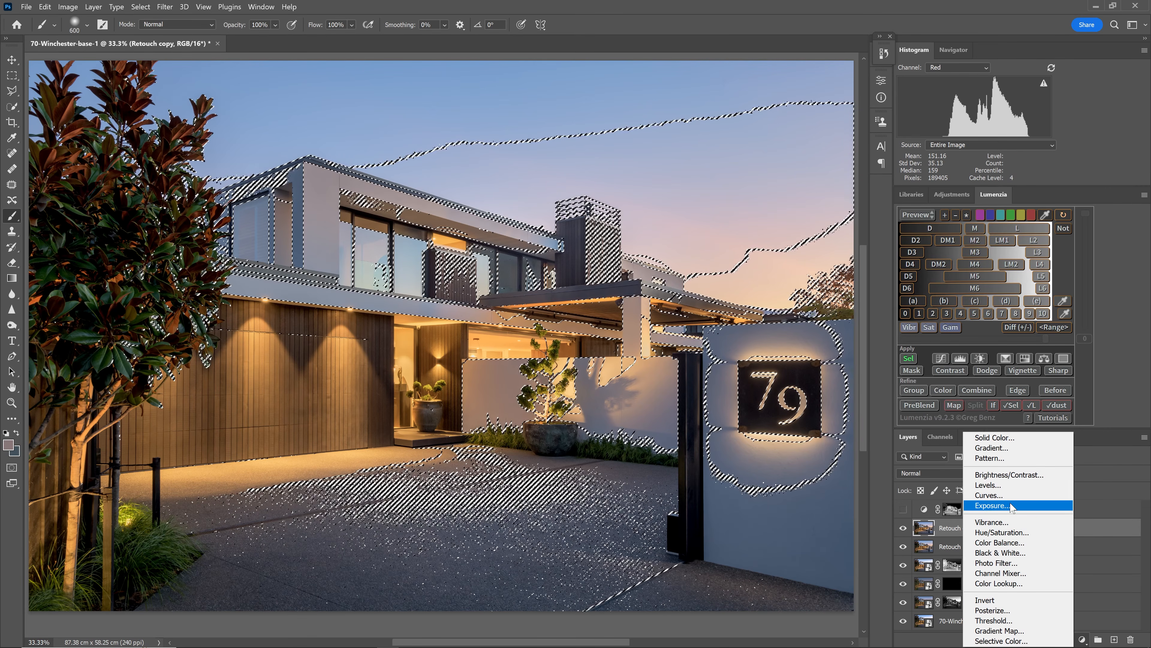
# Add a Curves layer lifting input 128 to output 173, and compare it on and off
pyautogui.click(1002, 497)
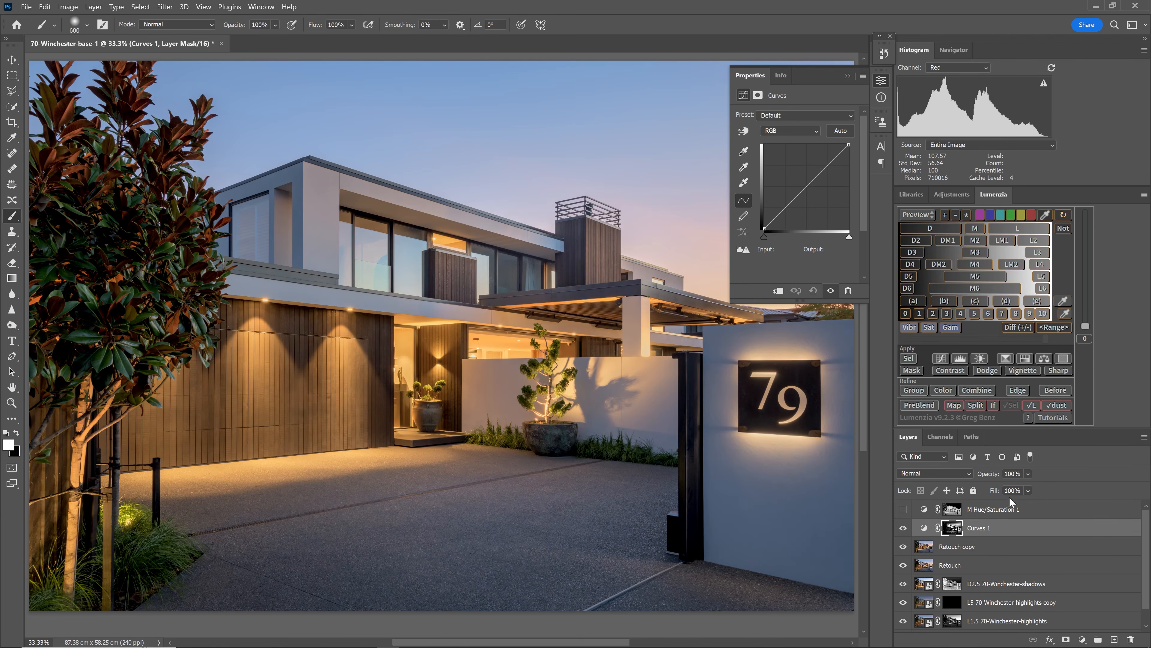
pyautogui.click(813, 176)
pyautogui.moveTo(813, 176); pyautogui.dragTo(807, 171)
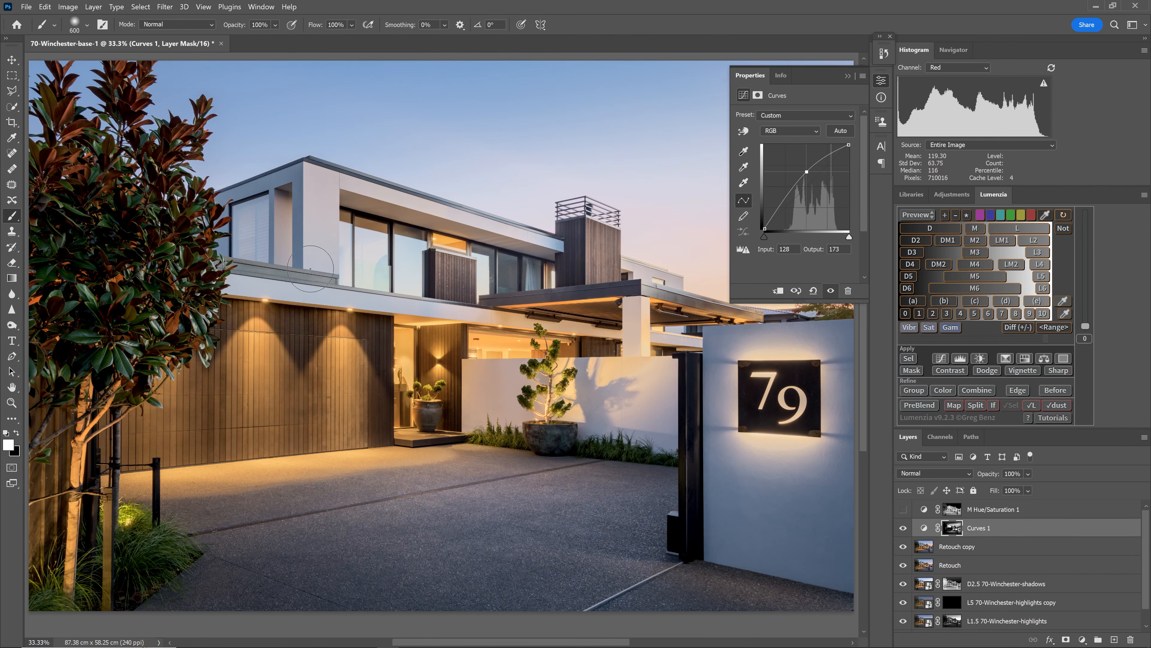
pyautogui.click(902, 528)
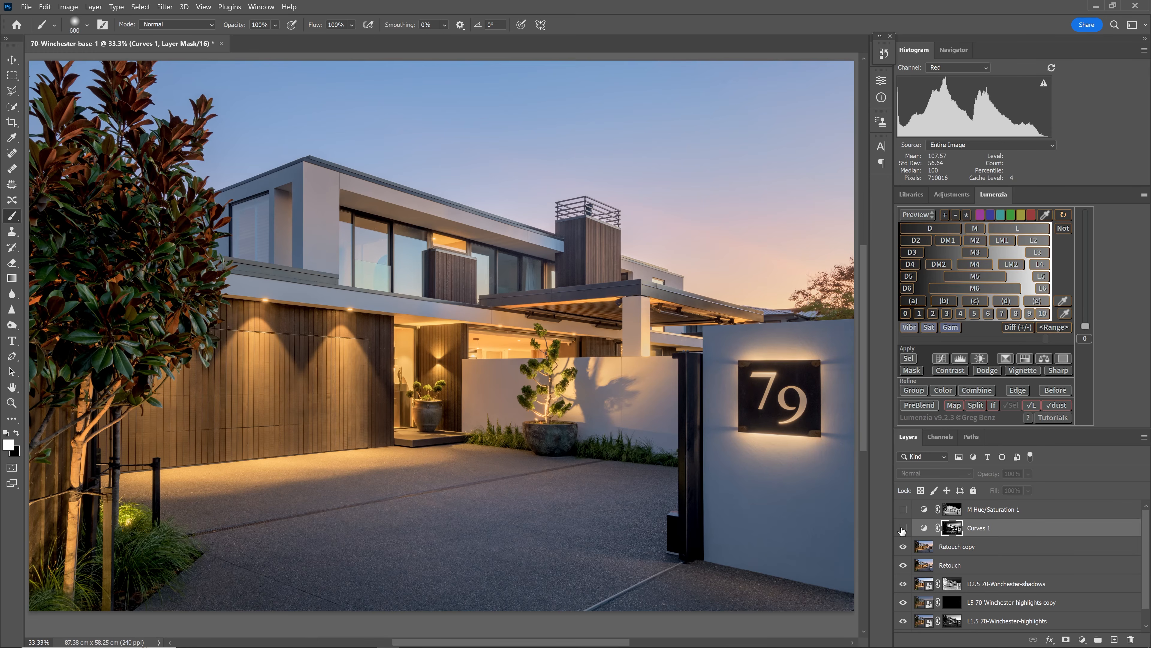
pyautogui.click(903, 528)
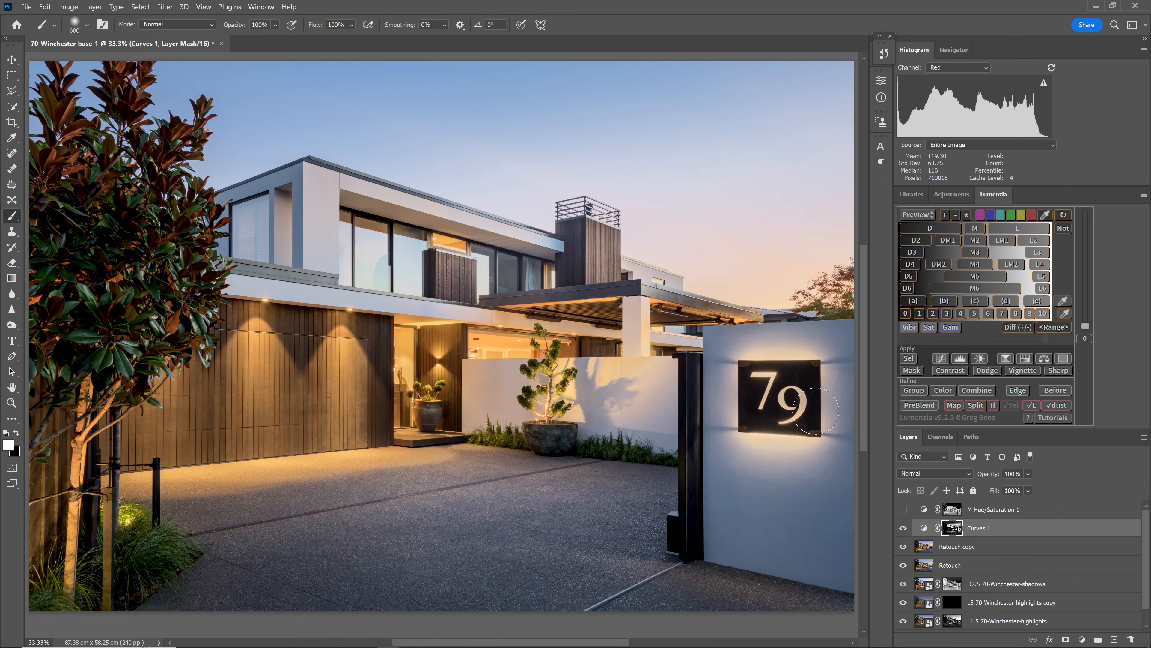
pyautogui.click(904, 528)
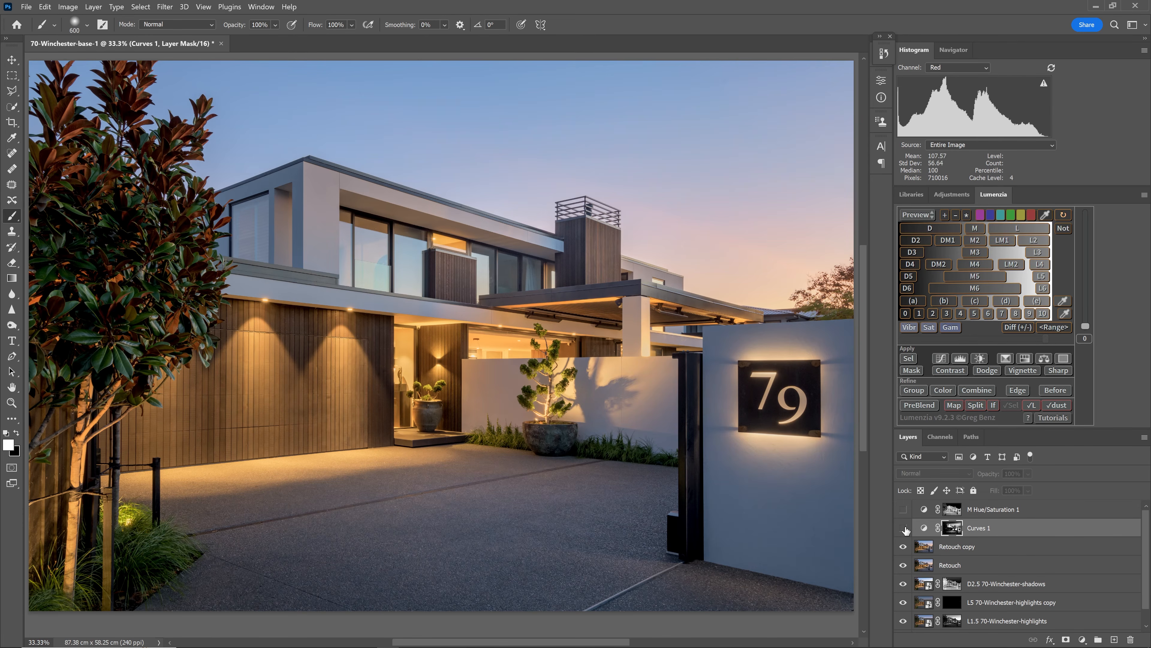
pyautogui.click(903, 528)
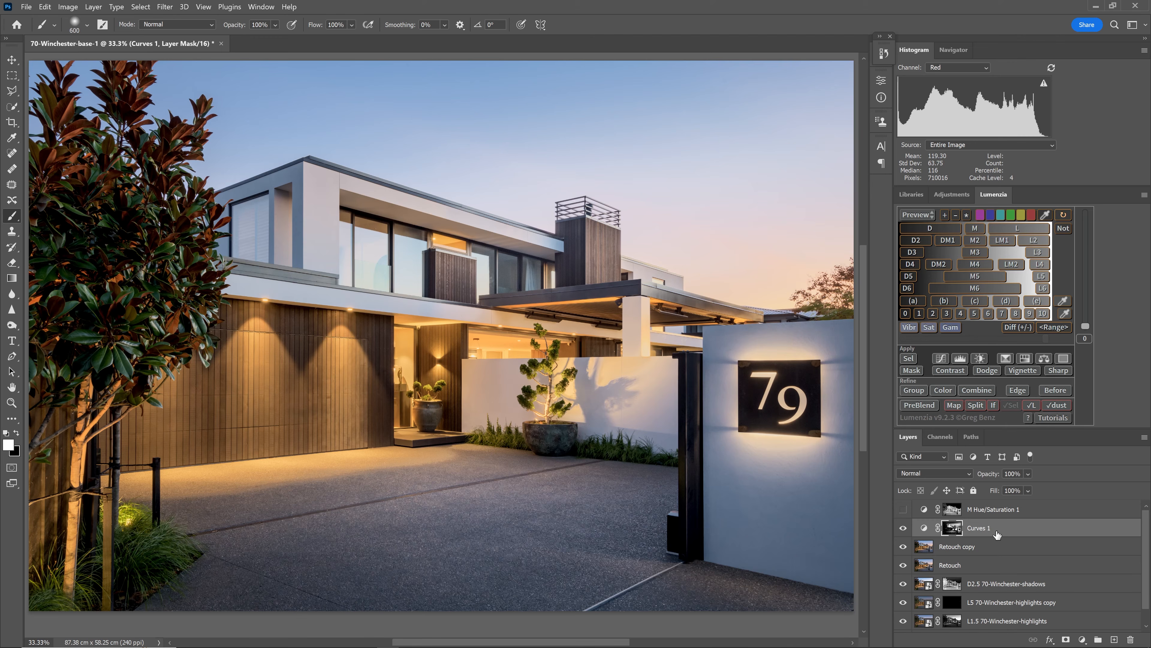
# Put Curves 1 into a new Group 1 and give the group an inverted black mask
pyautogui.click(1098, 640)
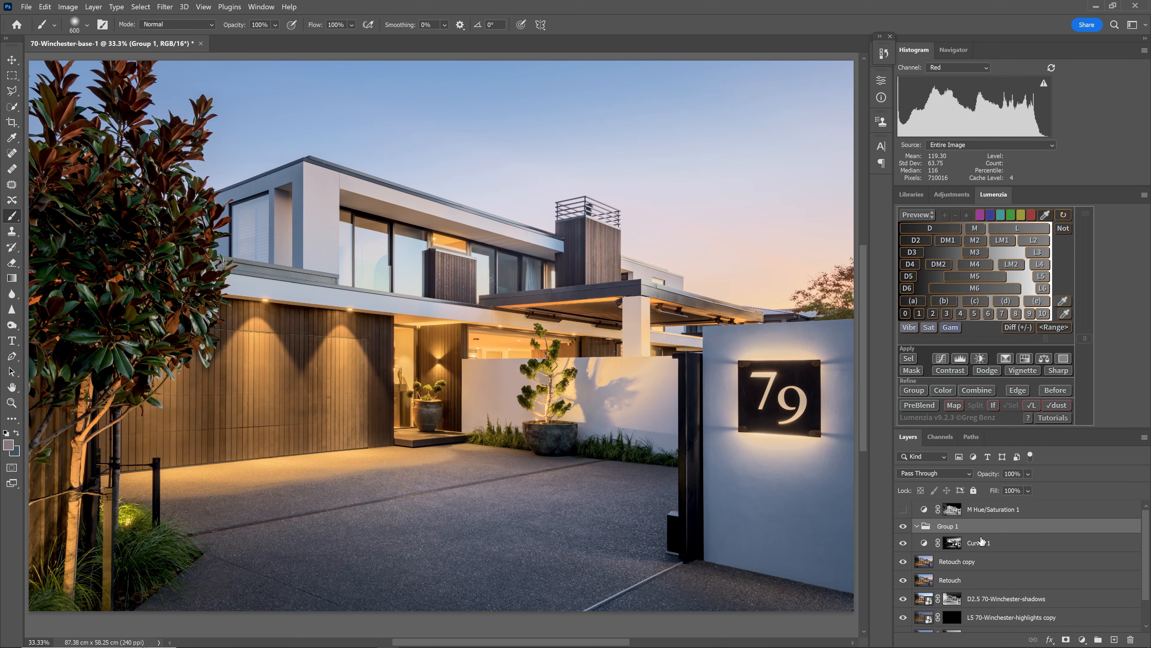
pyautogui.moveTo(993, 547); pyautogui.dragTo(976, 526)
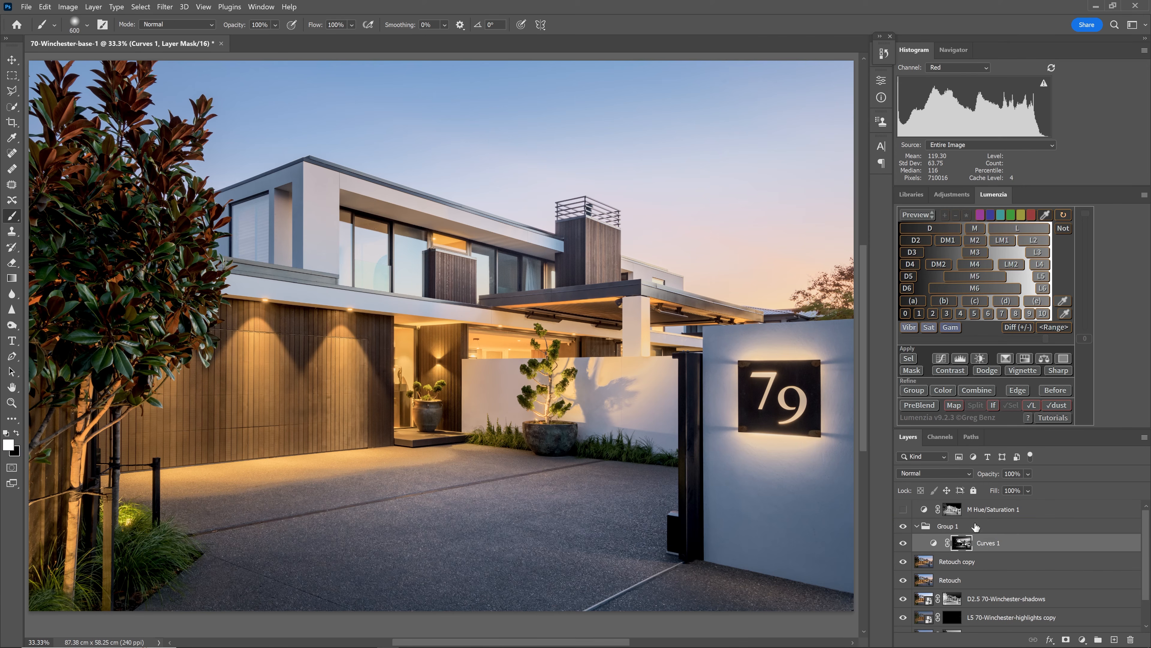
pyautogui.click(954, 526)
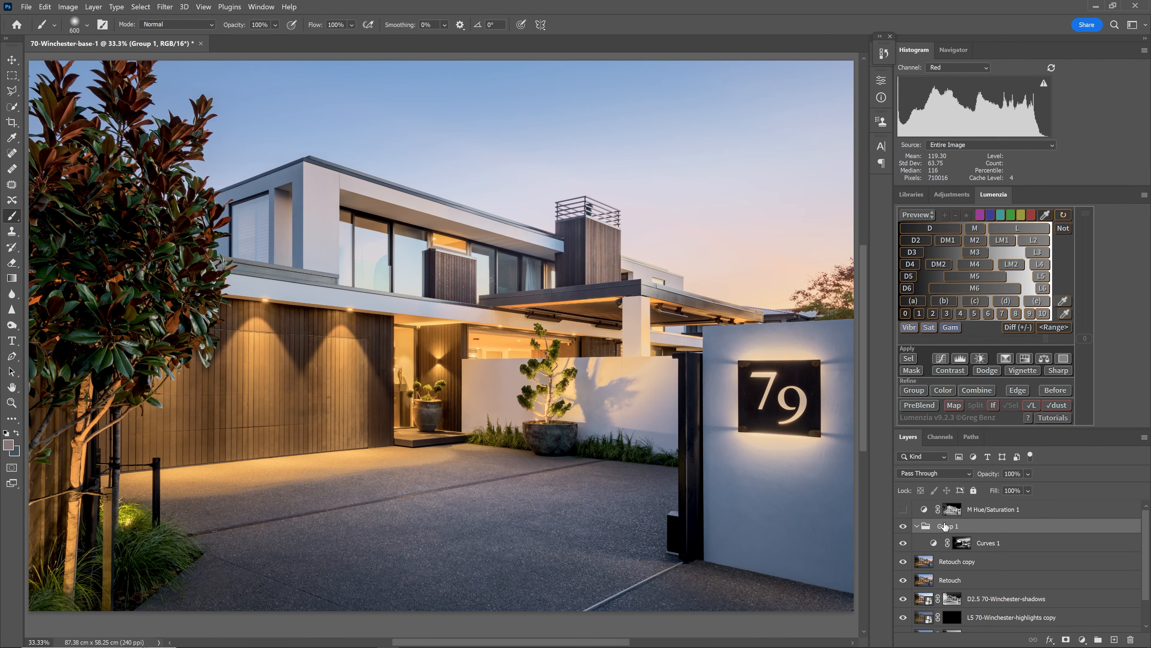
pyautogui.click(1066, 639)
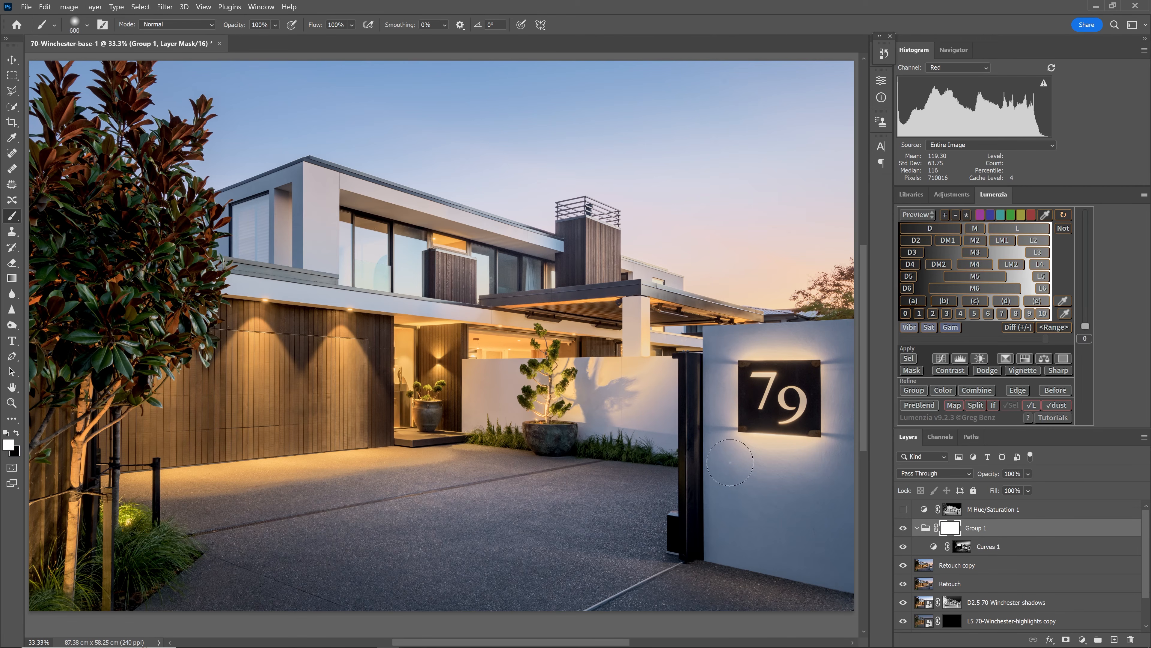
pyautogui.hotkey('ctrl', 'i')
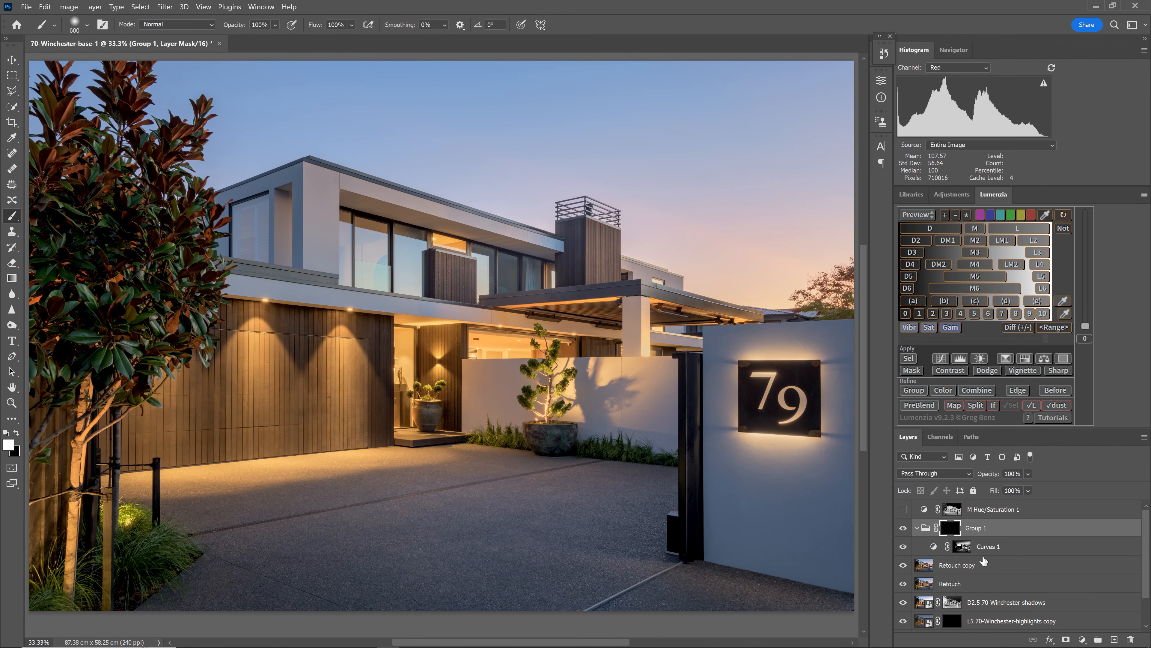
# Paint white on the mask with a large brush over the upper house, then at 30% onto the wall
pyautogui.press(']')
pyautogui.press(']')
pyautogui.press(']')
pyautogui.press(']')
pyautogui.press(']')
pyautogui.press(']')
pyautogui.press(']')
pyautogui.press(']')
pyautogui.press(']')
pyautogui.press(']')
pyautogui.press(']')
pyautogui.press(']')
pyautogui.press(']')
pyautogui.press(']')
pyautogui.moveTo(334, 237)
pyautogui.mouseDown()
pyautogui.moveTo(426, 268)
pyautogui.moveTo(632, 304)
pyautogui.mouseUp()
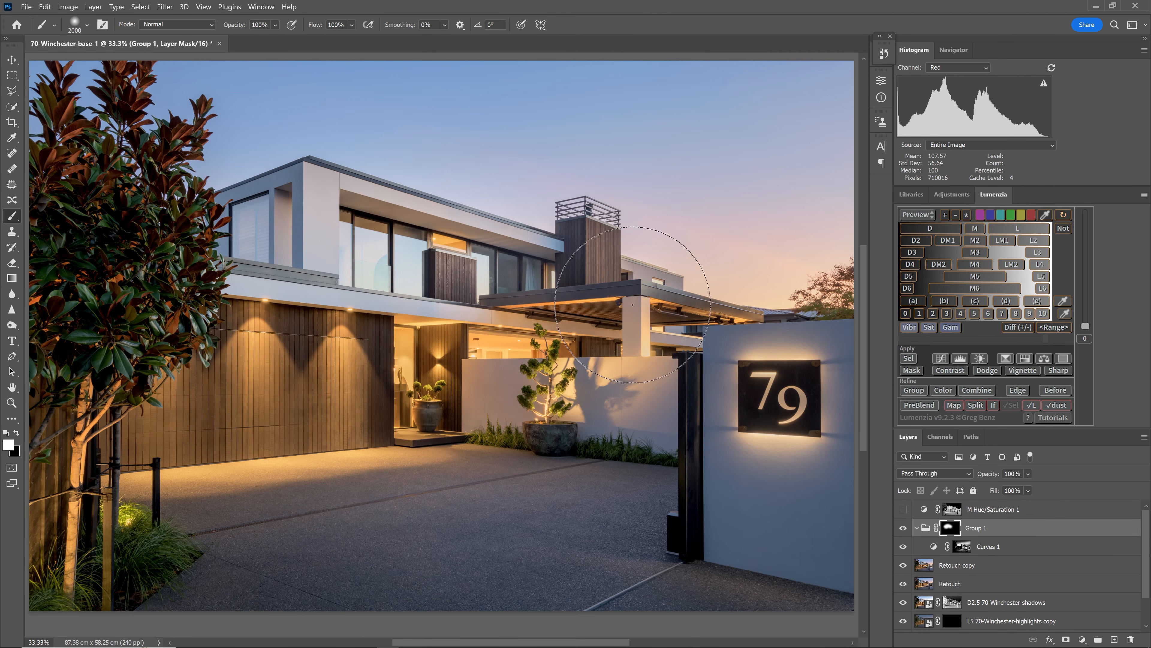
pyautogui.press('[')
pyautogui.press('[')
pyautogui.press('[')
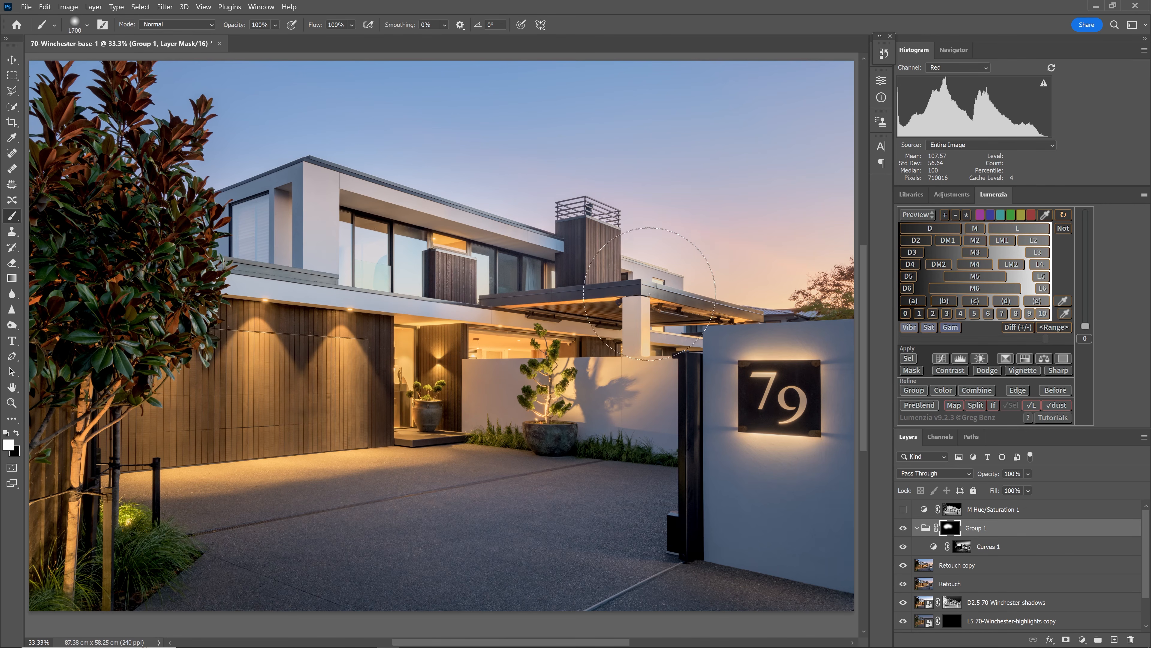
pyautogui.press('5')
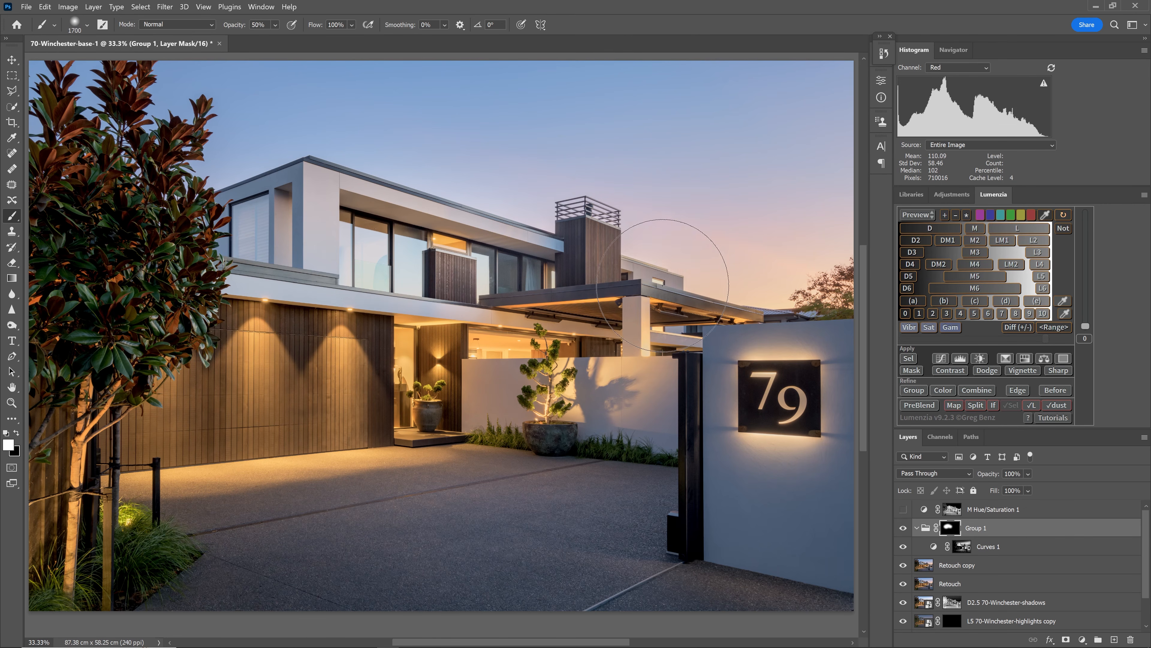
pyautogui.press('3')
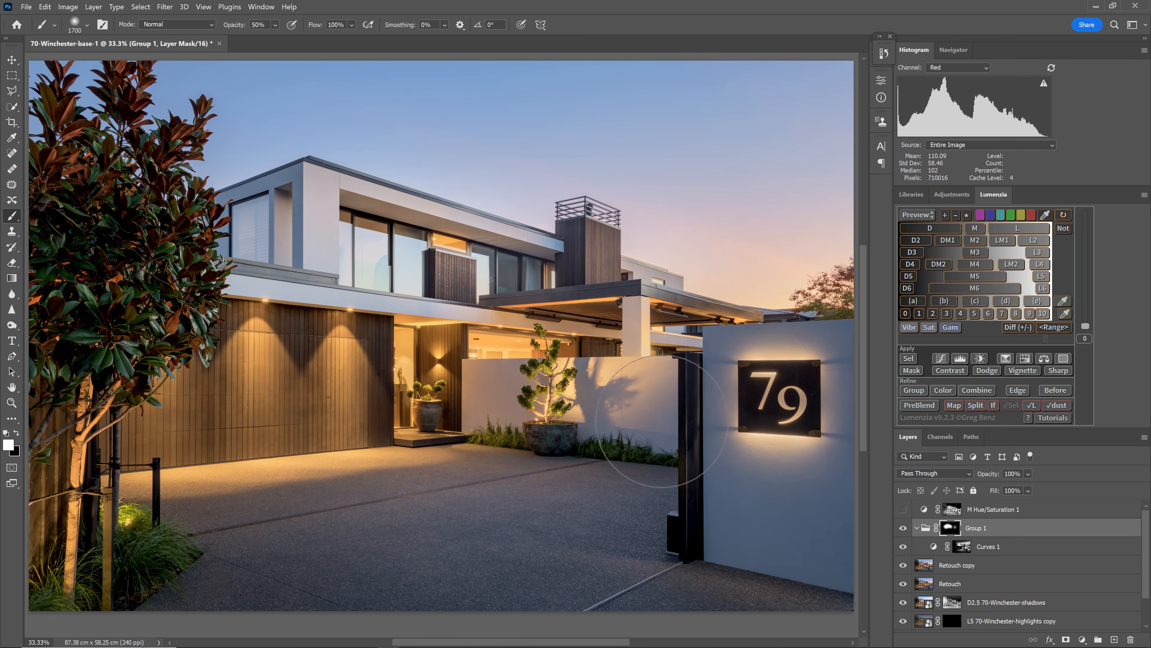
pyautogui.moveTo(640, 404); pyautogui.dragTo(645, 423)
pyautogui.click(521, 380)
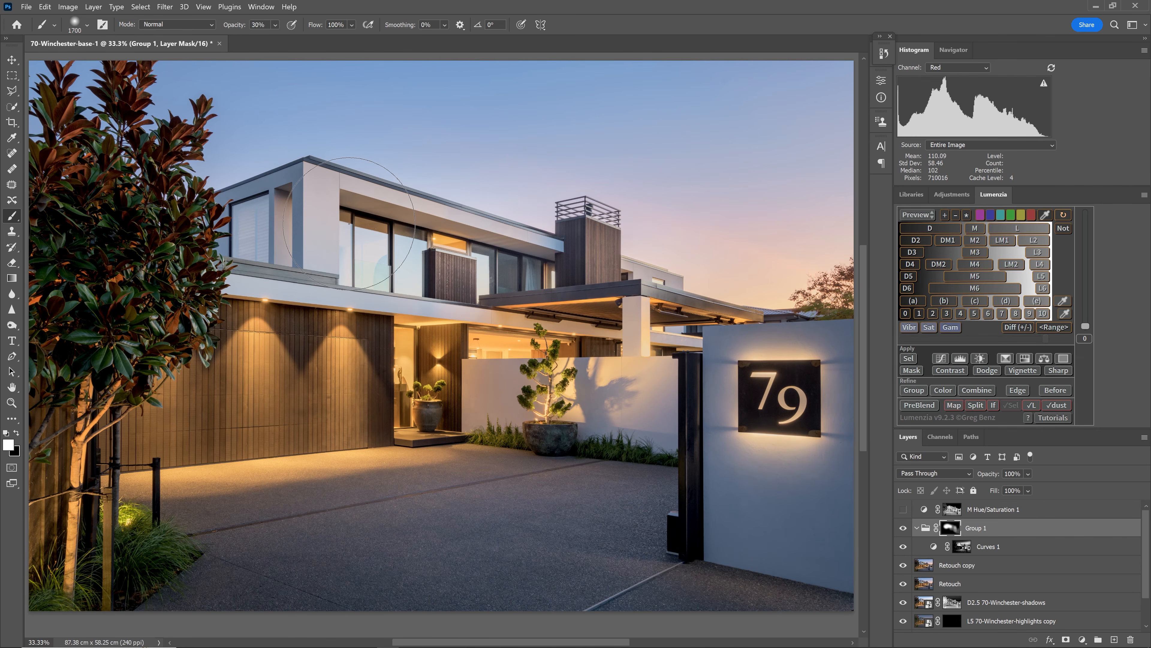
pyautogui.press('x')
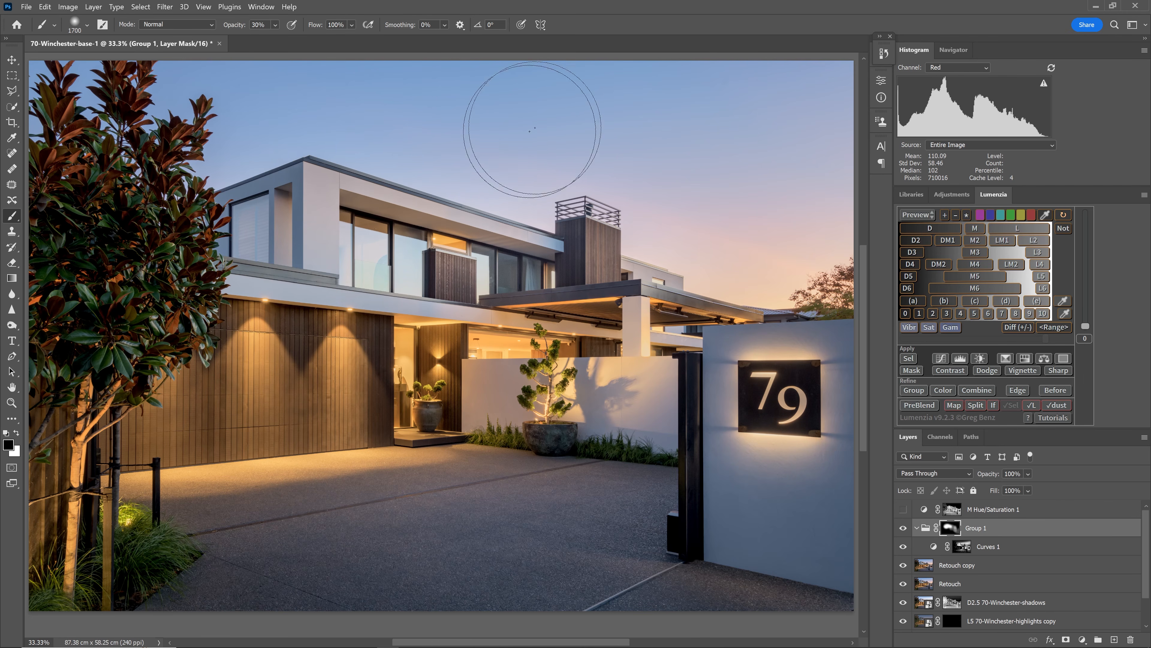
# Toggle Group 1 off and on to compare the brightening
pyautogui.click(902, 528)
pyautogui.click(902, 528)
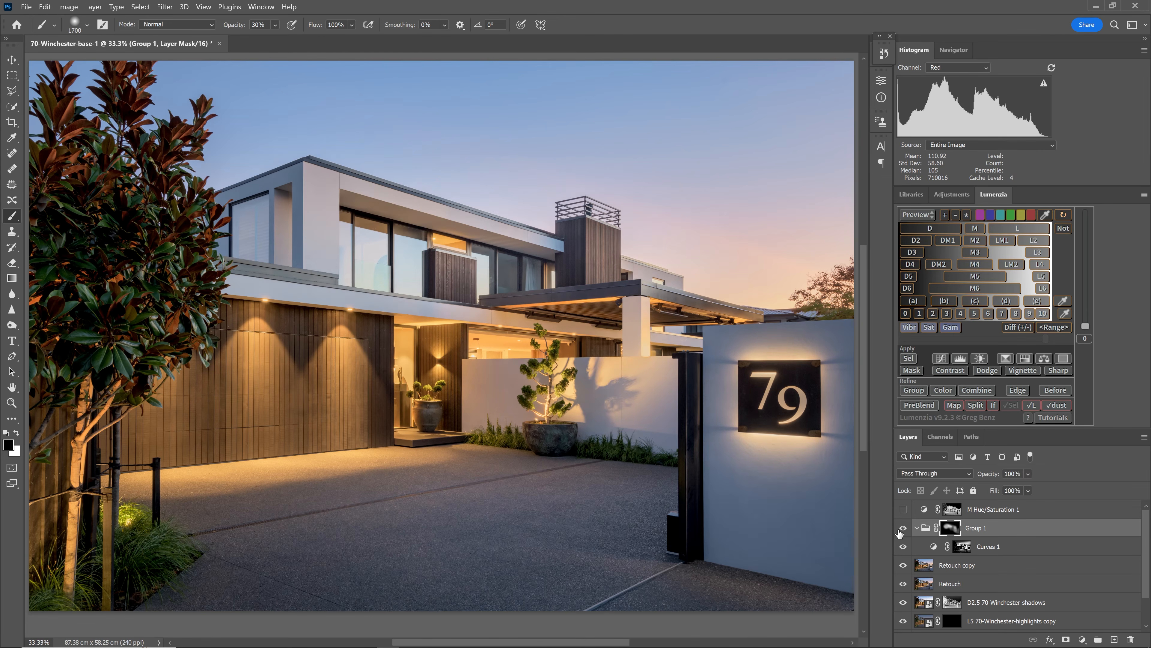
pyautogui.click(902, 528)
# Turn on M Hue/Saturation 1 and set its layer opacity to 53%, then zoom out
pyautogui.click(904, 511)
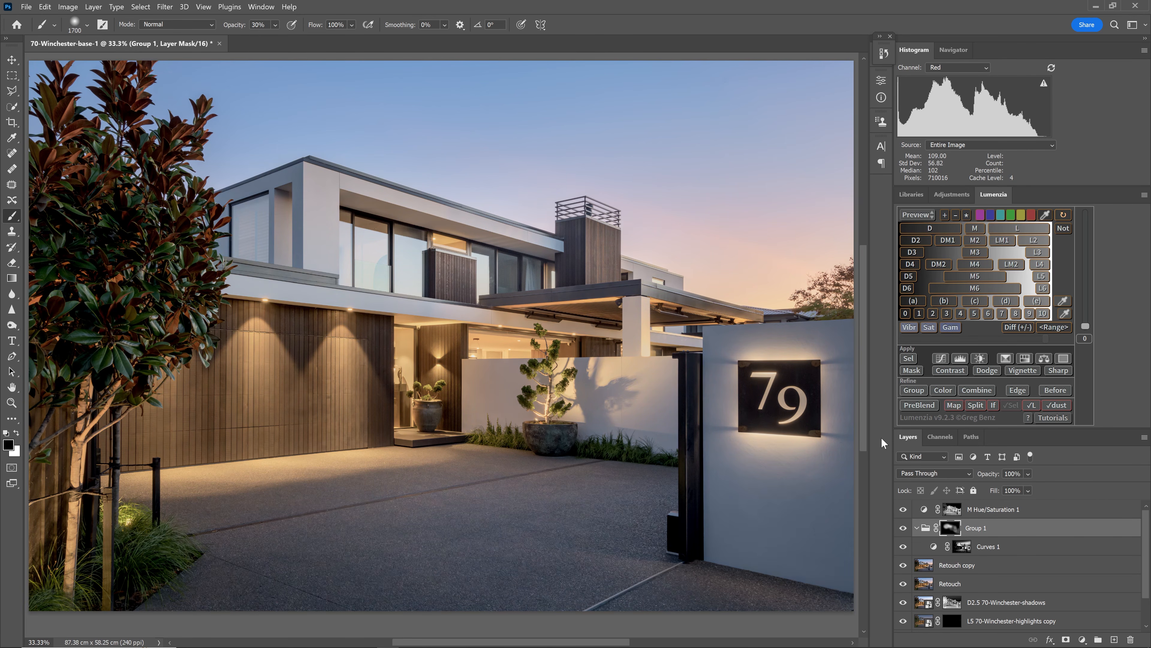
pyautogui.click(993, 514)
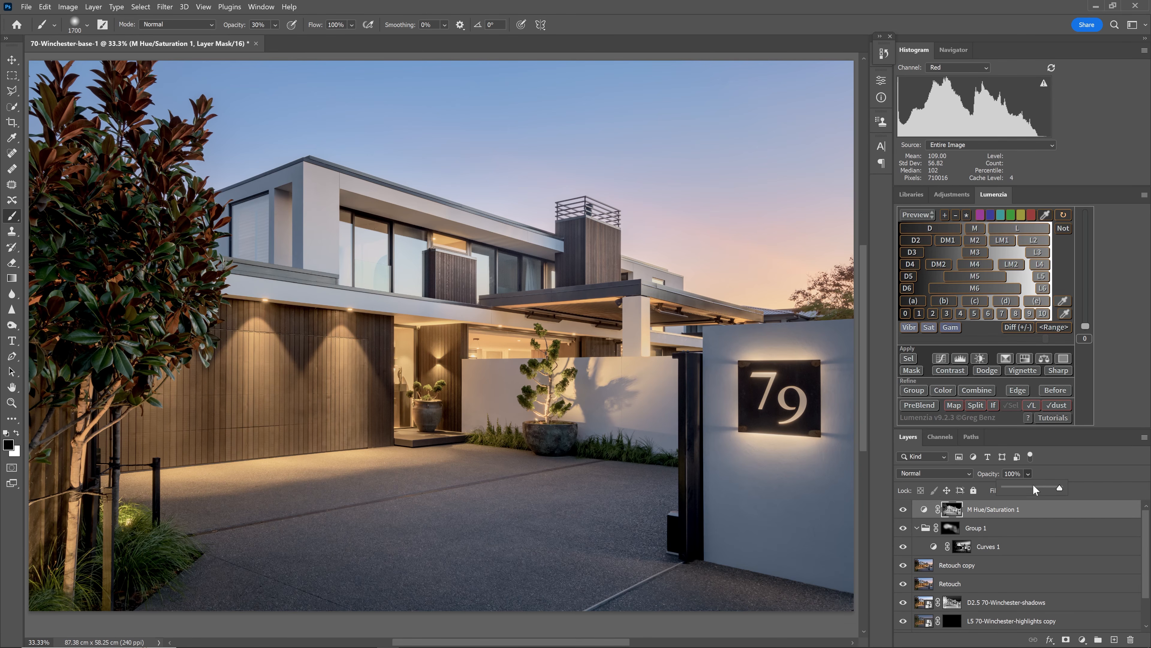
pyautogui.click(1035, 487)
pyautogui.moveTo(1018, 488); pyautogui.dragTo(1033, 488)
pyautogui.click(903, 509)
pyautogui.click(903, 509)
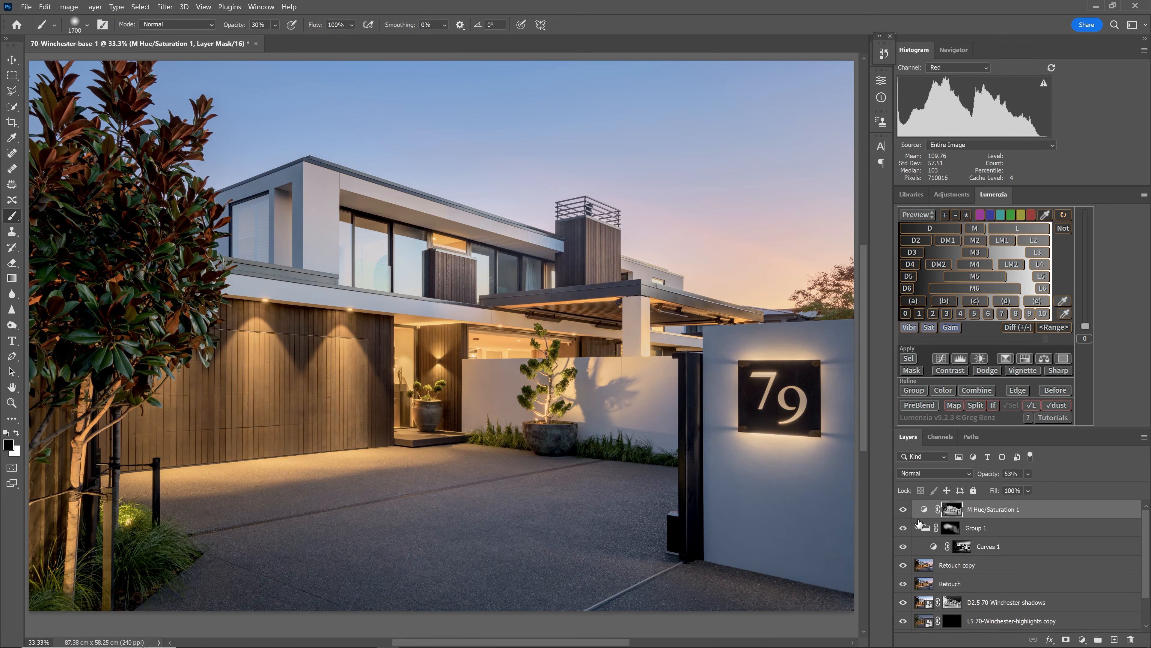
pyautogui.scroll(-1, 803, 512)
pyautogui.press('[')
pyautogui.press('[')
pyautogui.press('[')
pyautogui.press('[')
pyautogui.press('[')
pyautogui.press('[')
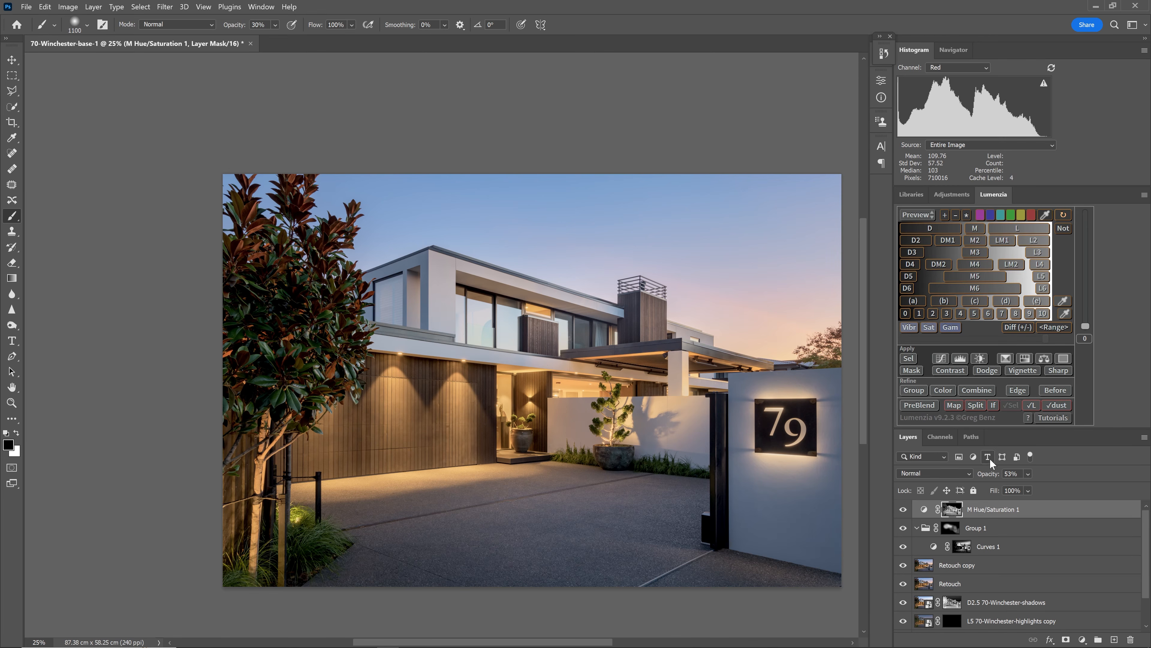
# Preview the Lumenzia D mask and add a Curves layer masked to the dark tones
pyautogui.click(926, 234)
pyautogui.click(936, 229)
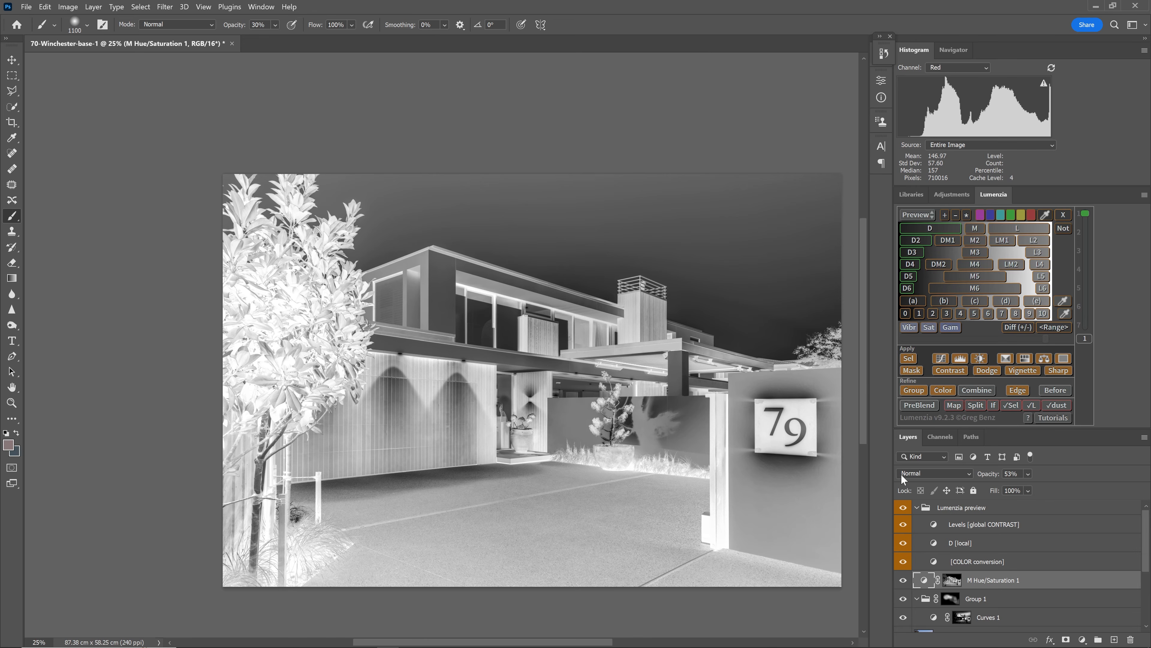
pyautogui.click(1082, 639)
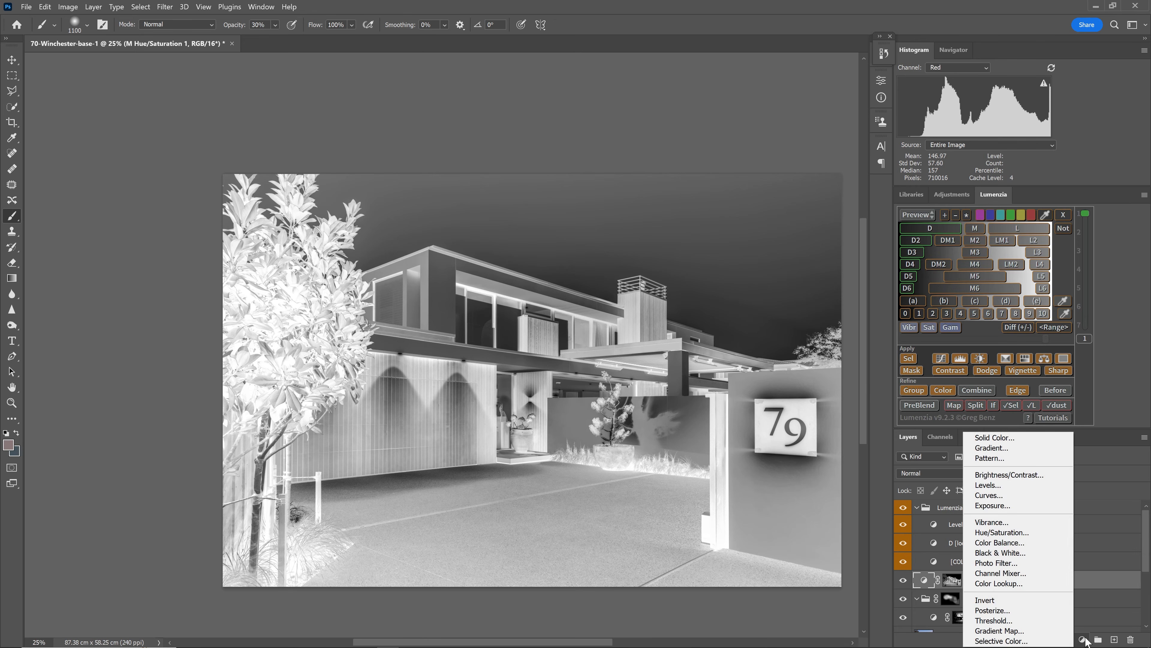
pyautogui.click(1021, 497)
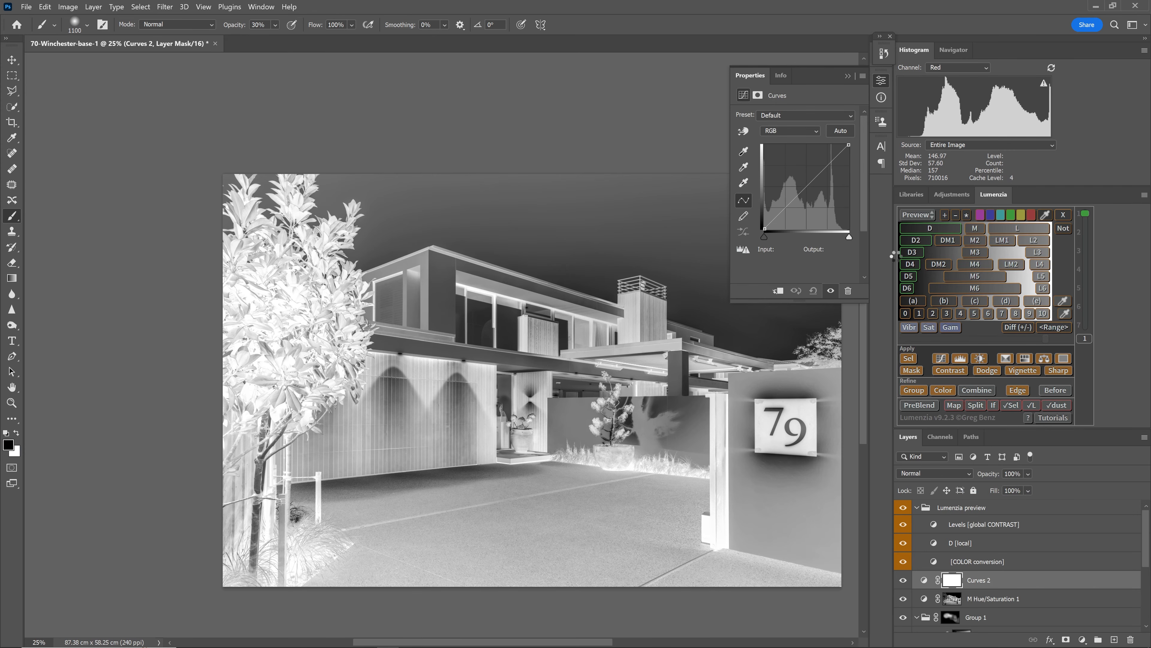
pyautogui.click(915, 229)
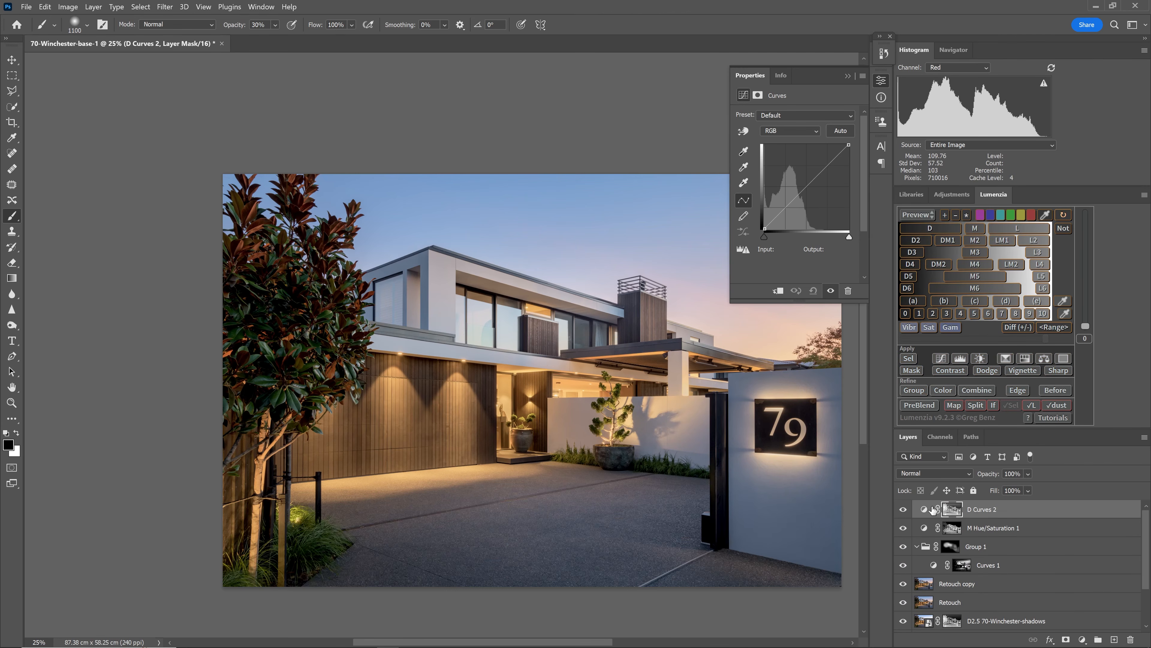
# Add a curve point and pull it down to deepen the shadows
pyautogui.click(924, 509)
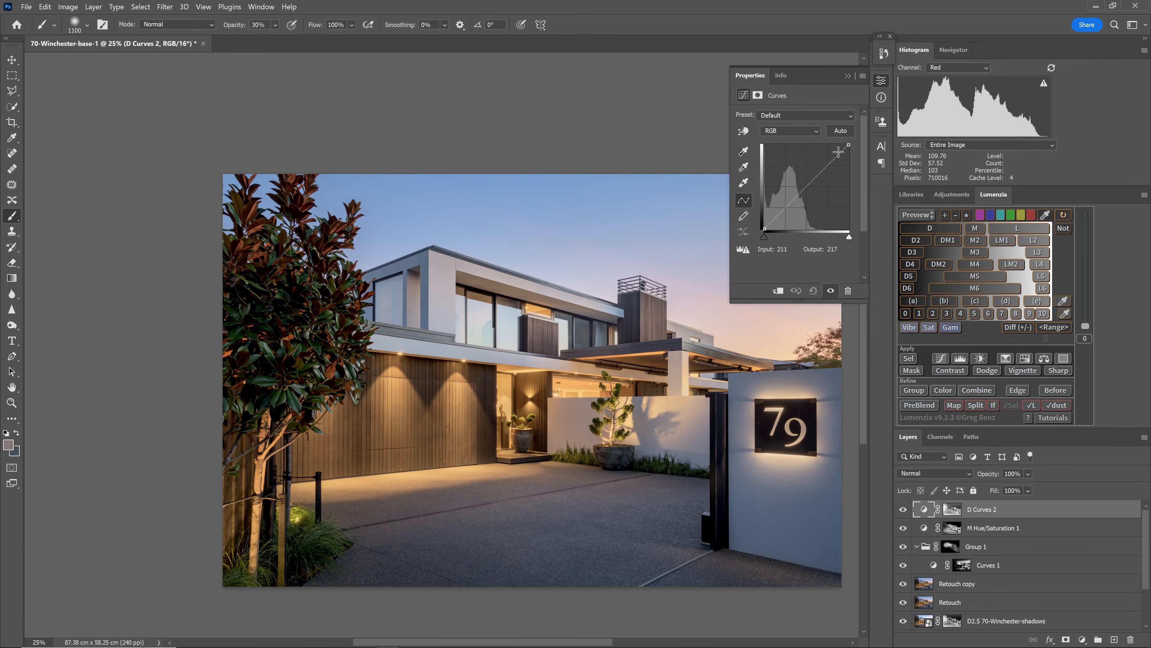
pyautogui.click(804, 192)
pyautogui.moveTo(804, 191); pyautogui.dragTo(791, 208)
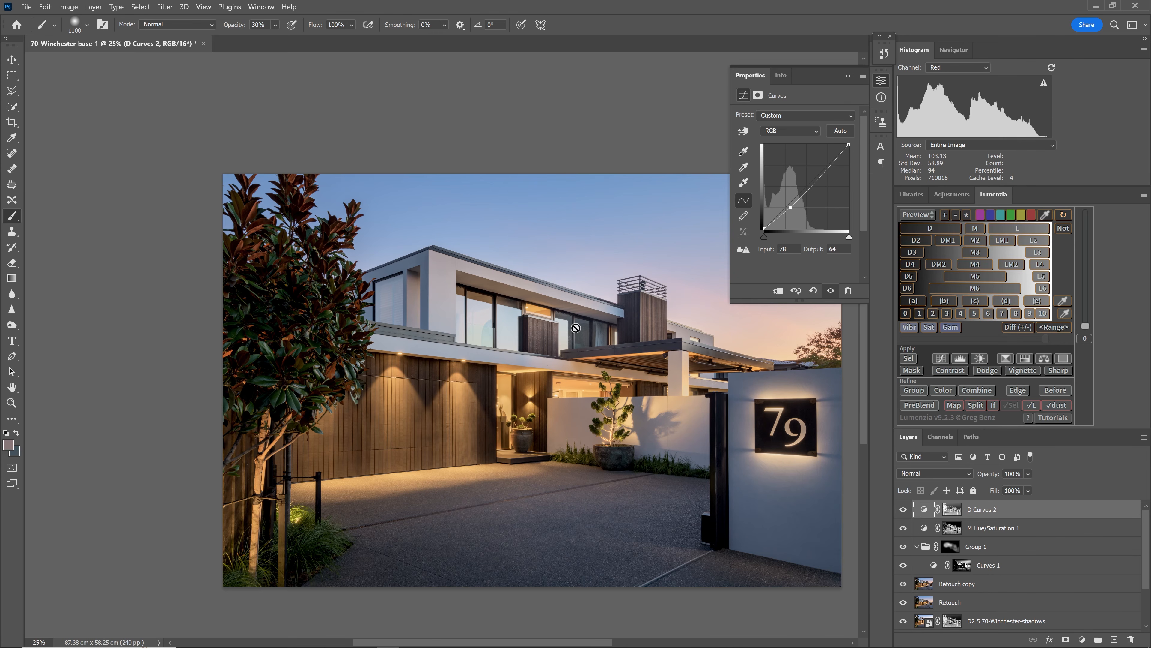
pyautogui.moveTo(790, 208); pyautogui.dragTo(800, 227)
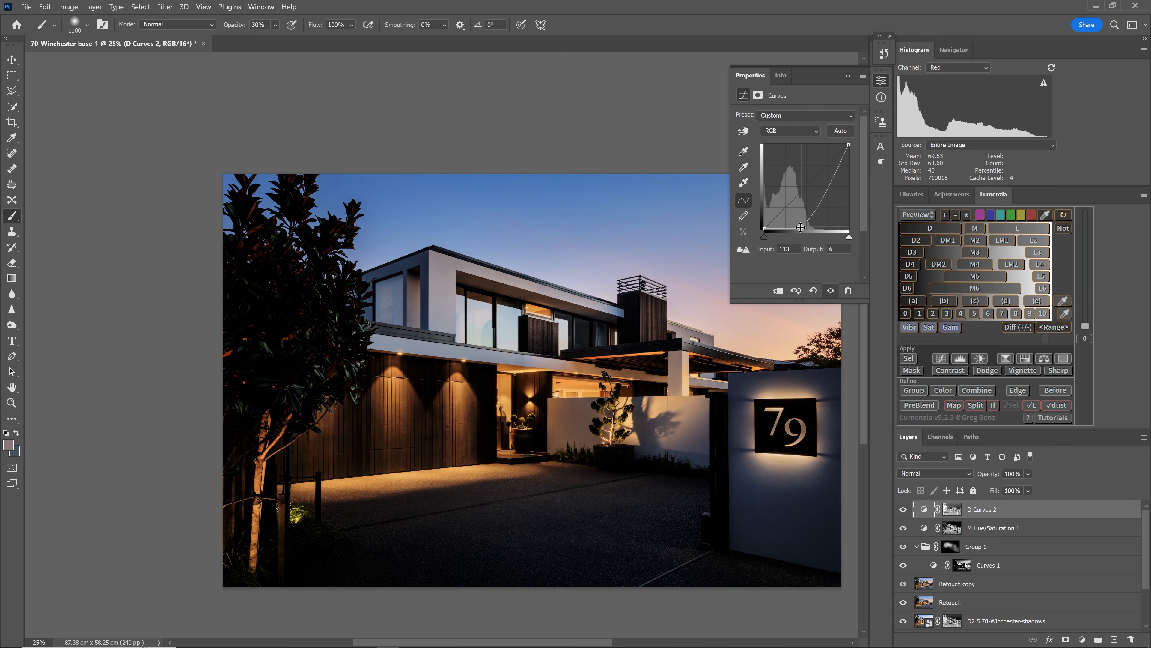
# Disable and re-enable the D Curves 2 mask, then refine the point to input 135, output 122
pyautogui.rightClick(956, 513)
pyautogui.click(949, 515)
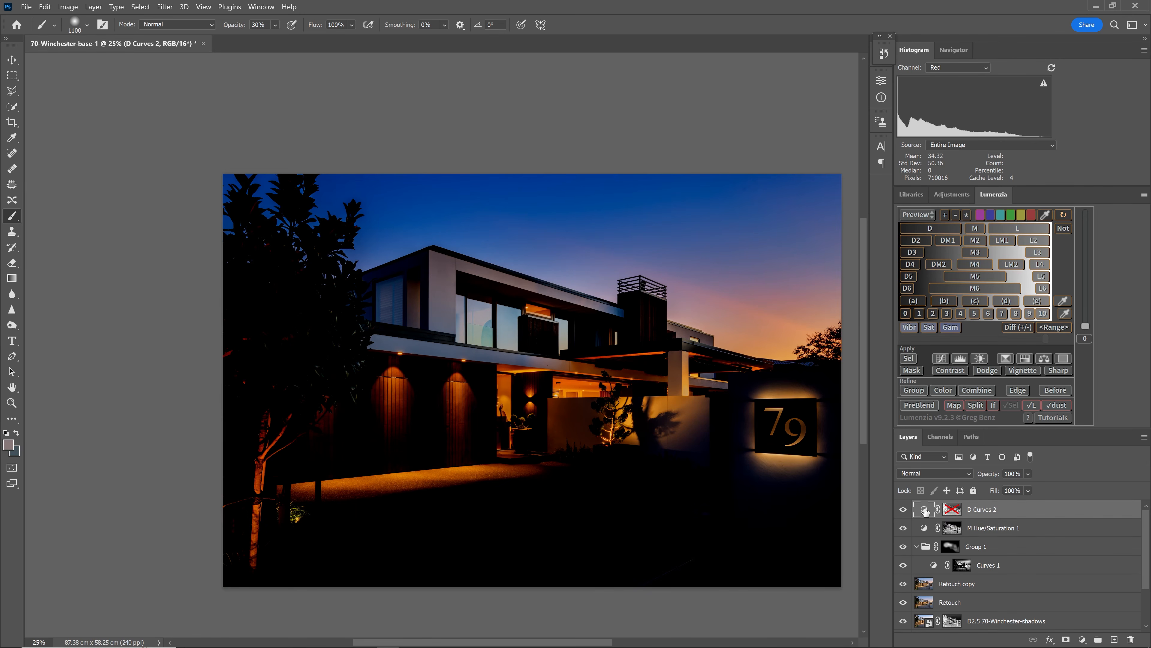
pyautogui.doubleClick(924, 510)
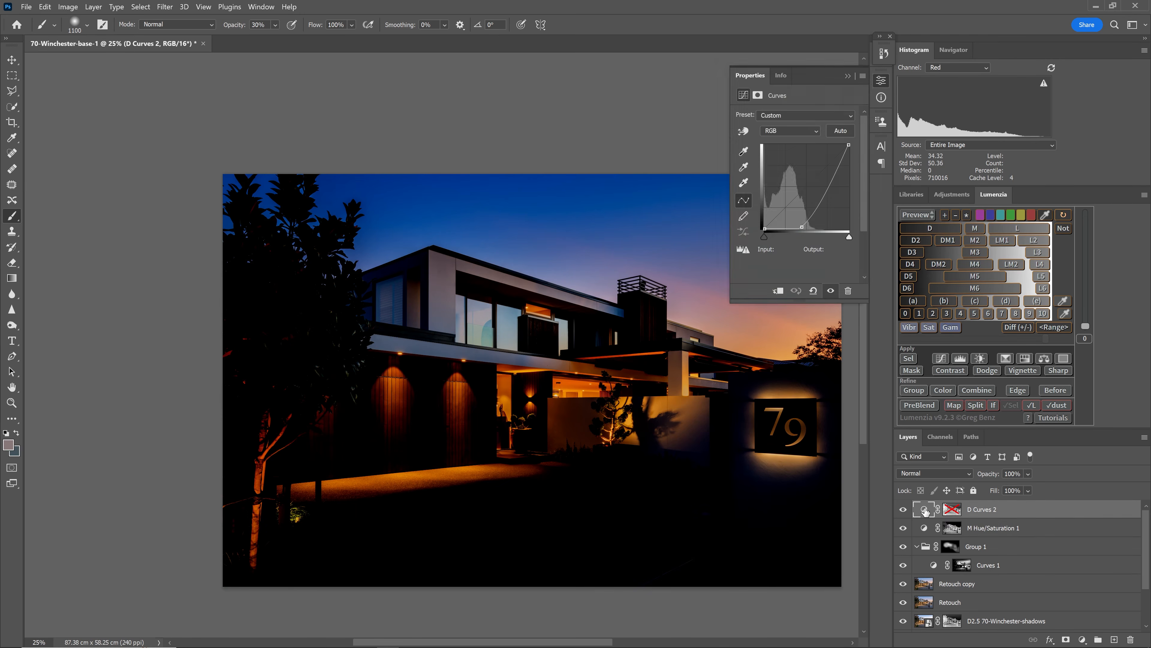
pyautogui.rightClick(954, 510)
pyautogui.click(929, 512)
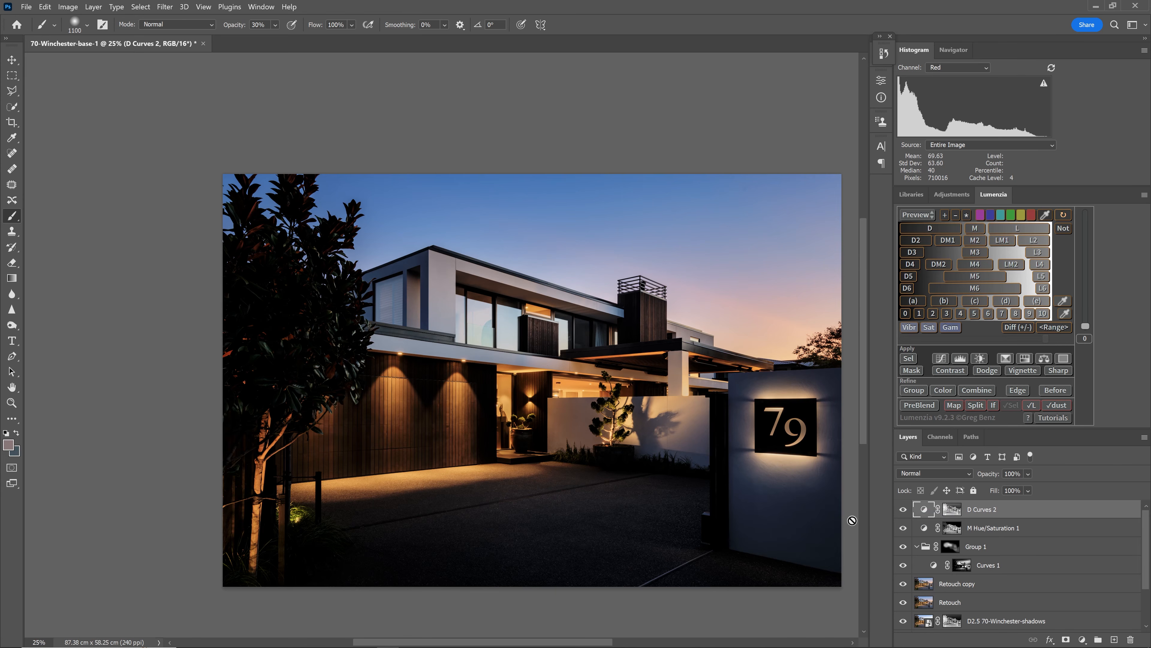
pyautogui.doubleClick(925, 510)
pyautogui.moveTo(791, 224); pyautogui.dragTo(810, 190)
pyautogui.click(978, 511)
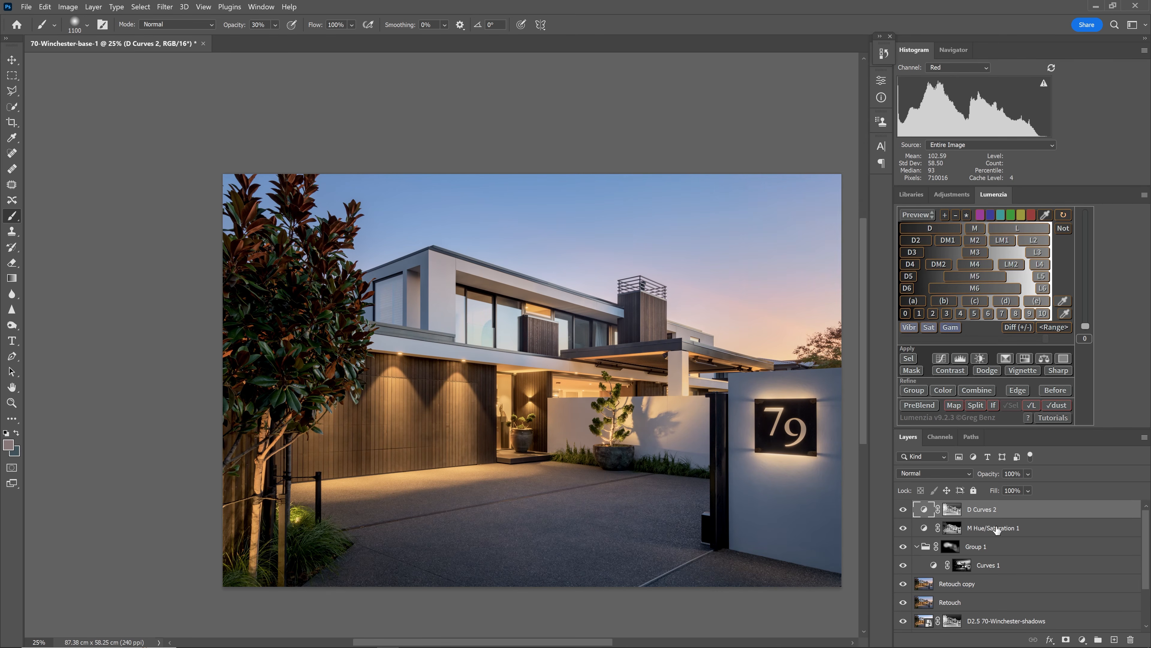
# Stamp all visible layers into Layer 1 and launch Filter > Nik Collection > Color Efex Pro 5
pyautogui.hotkey('ctrl', 'shift', 'alt', 'e')
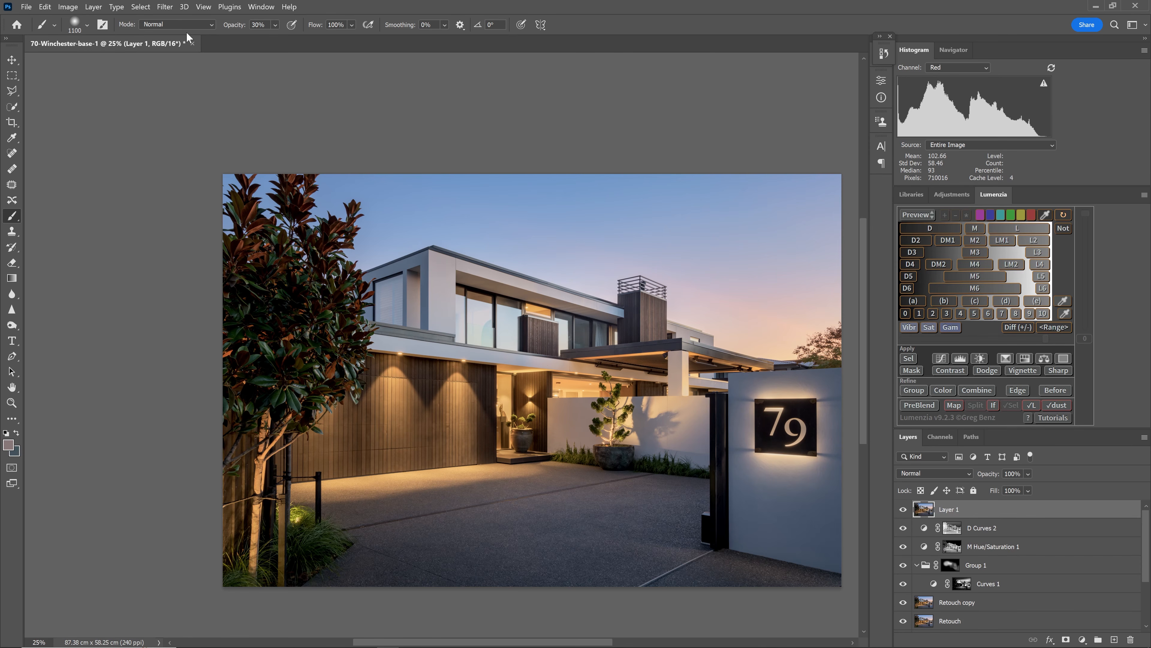
pyautogui.click(165, 7)
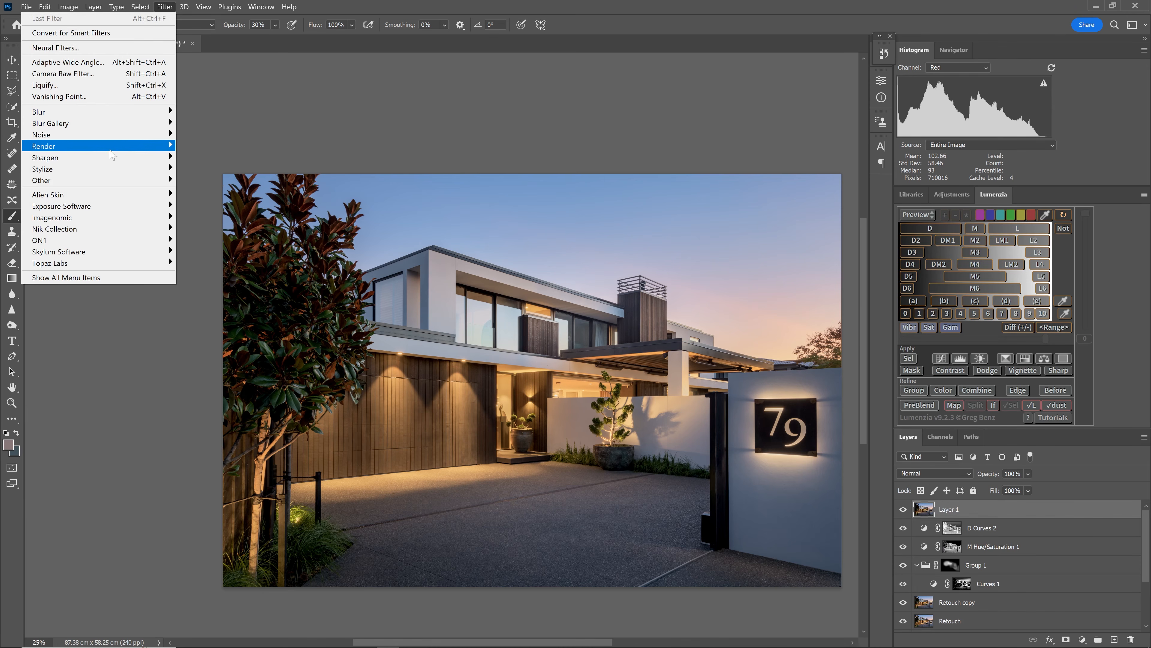
pyautogui.moveTo(115, 210)
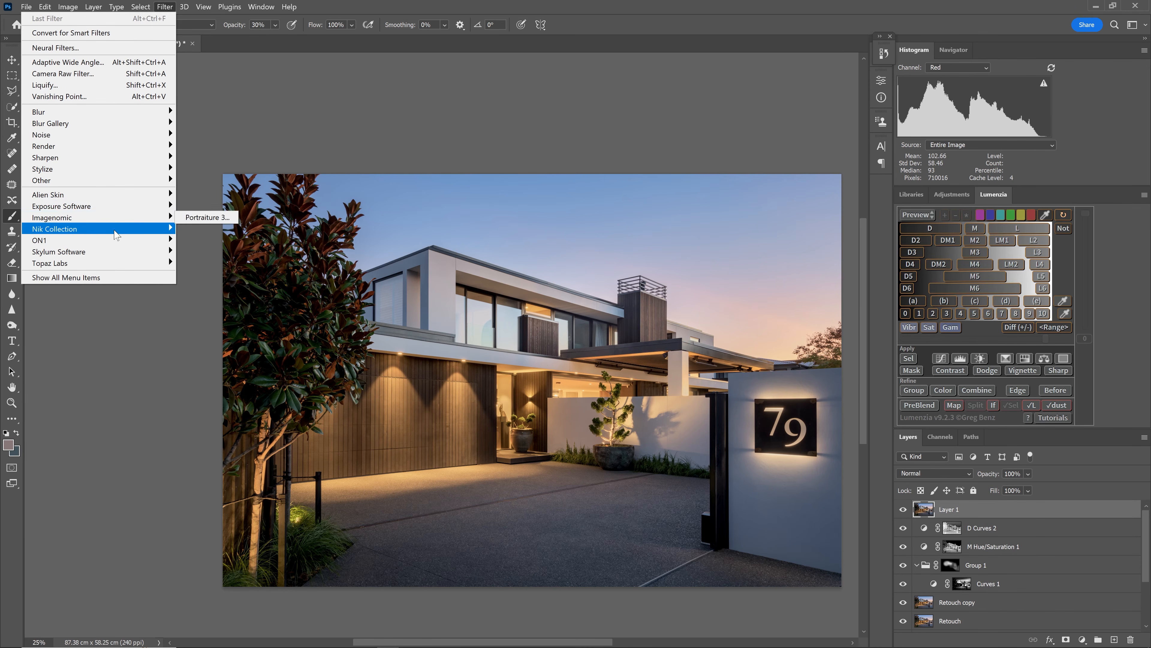
pyautogui.moveTo(118, 236)
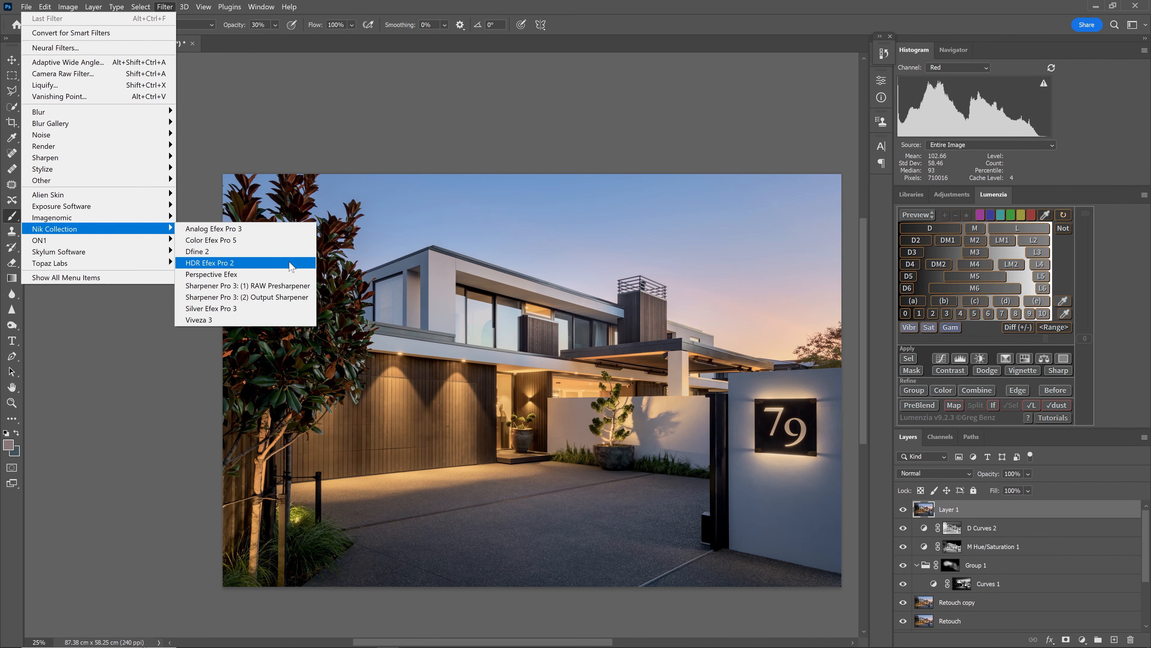
pyautogui.click(286, 242)
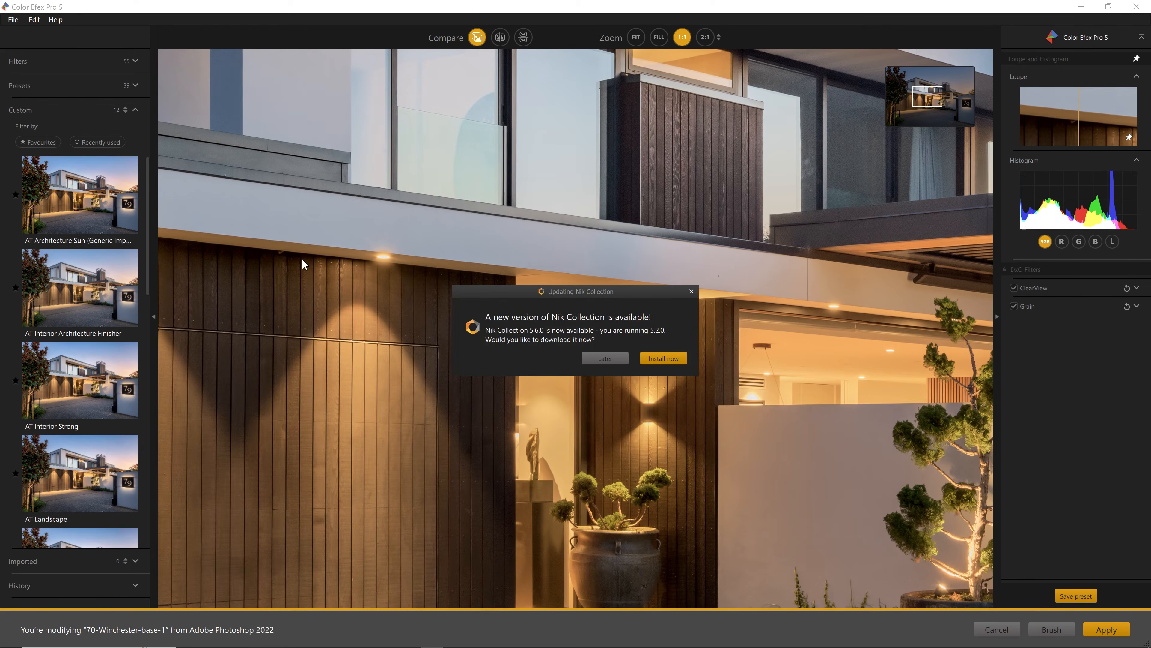
# Postpone the Nik Collection update with Later and fit the whole photo in the preview
pyautogui.click(620, 359)
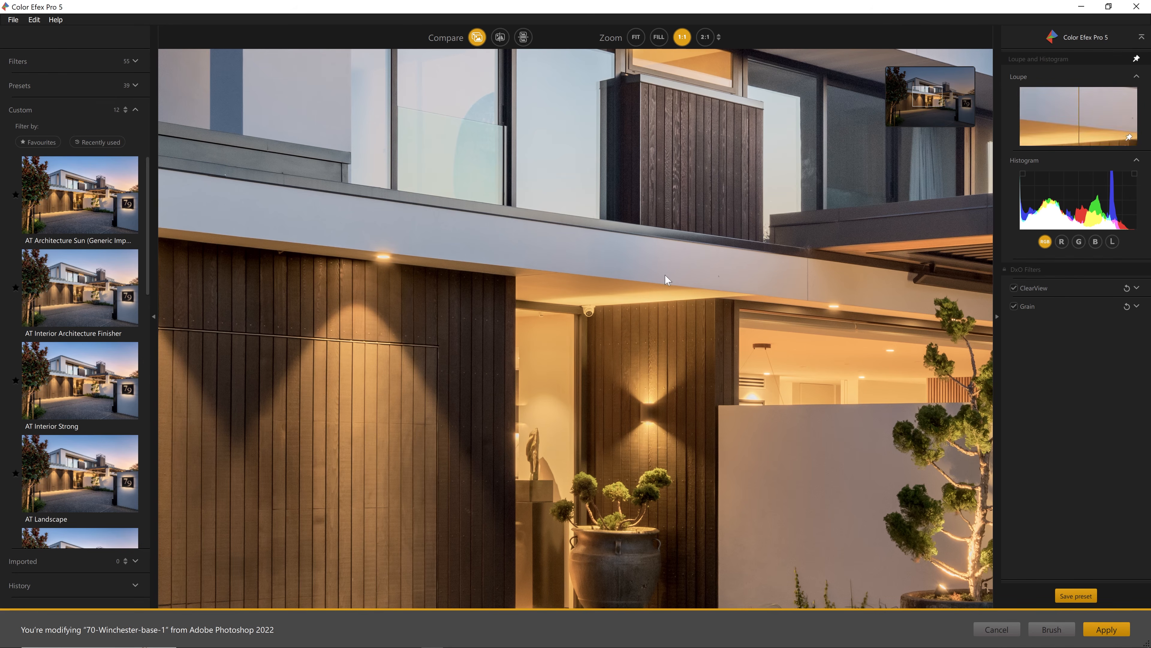
pyautogui.click(652, 268)
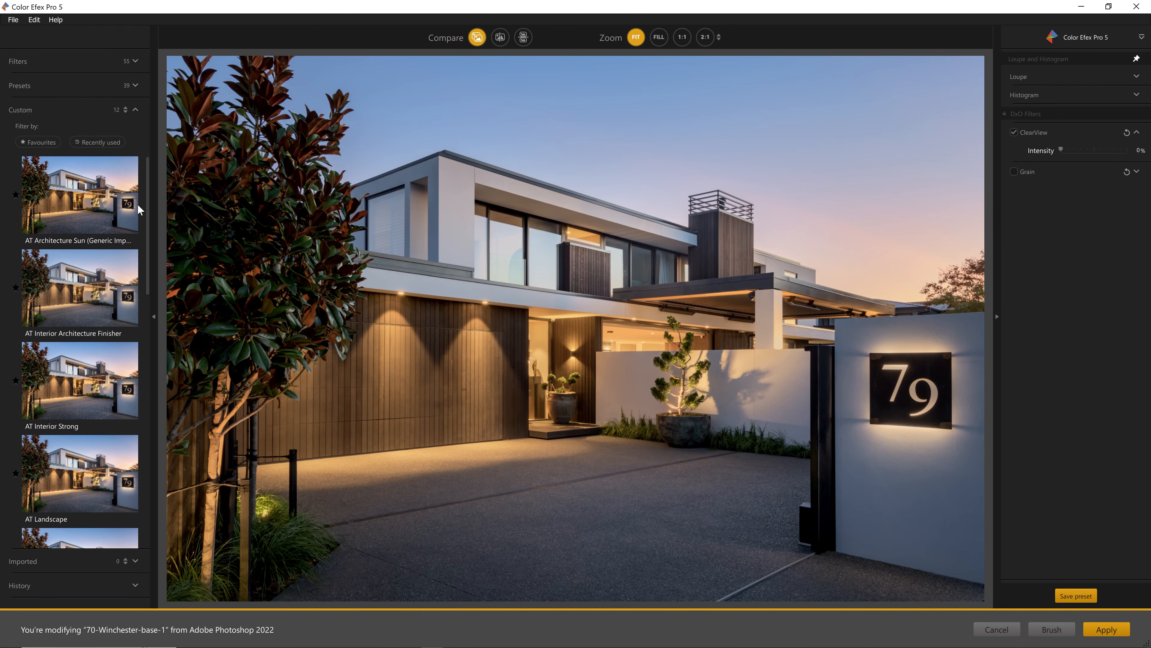
pyautogui.scroll(-5, 98, 524)
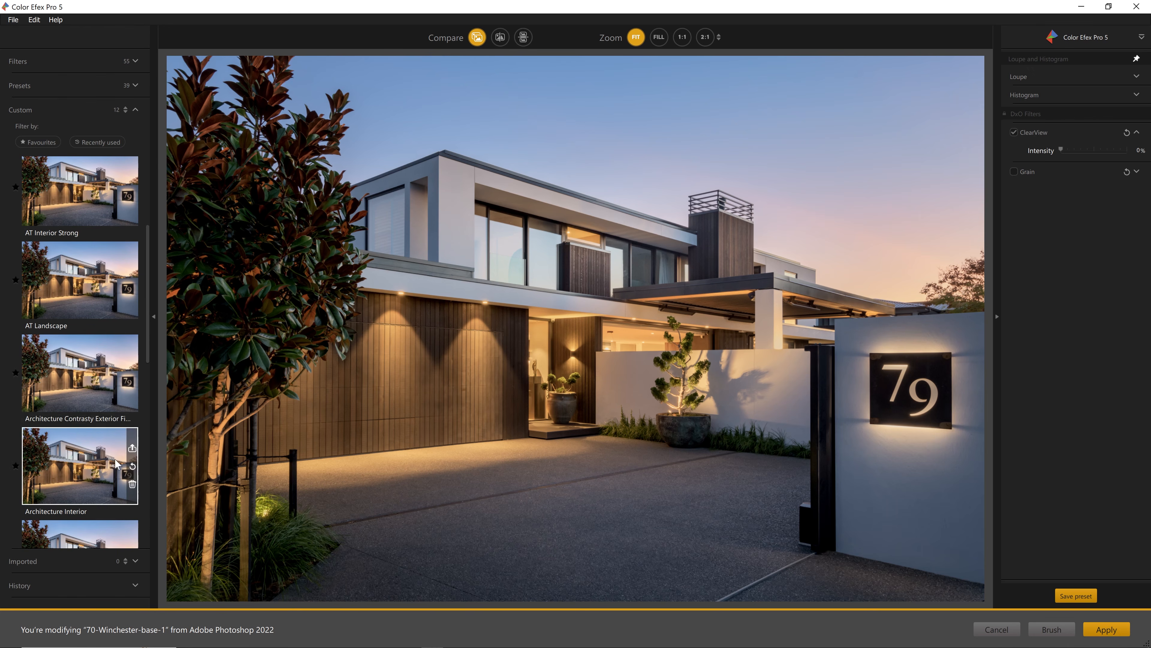
pyautogui.scroll(4, 72, 421)
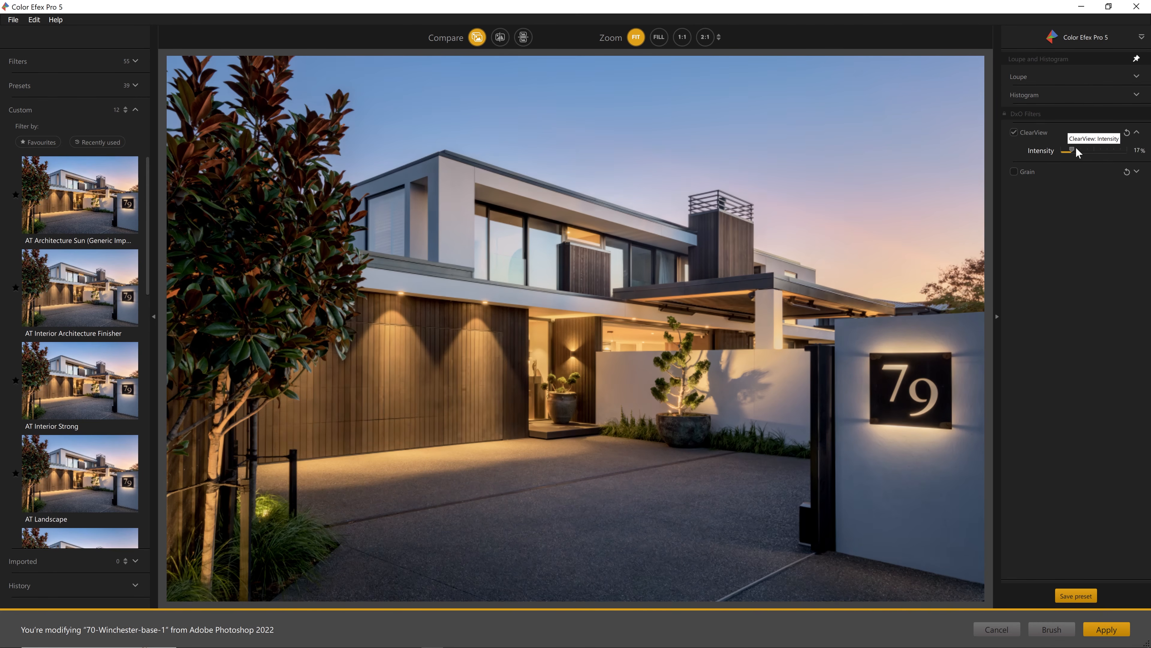
# Adjust the ClearView Intensity slider, settling it at 17%
pyautogui.moveTo(1086, 147); pyautogui.dragTo(1092, 146)
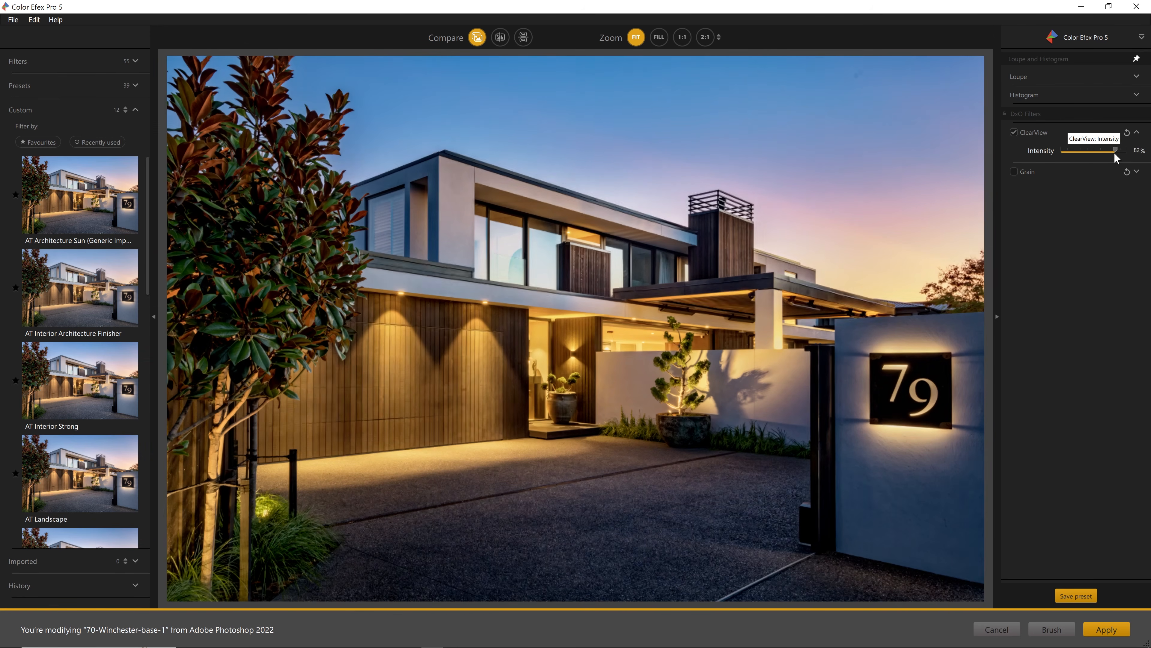
pyautogui.moveTo(1086, 153); pyautogui.dragTo(1150, 166)
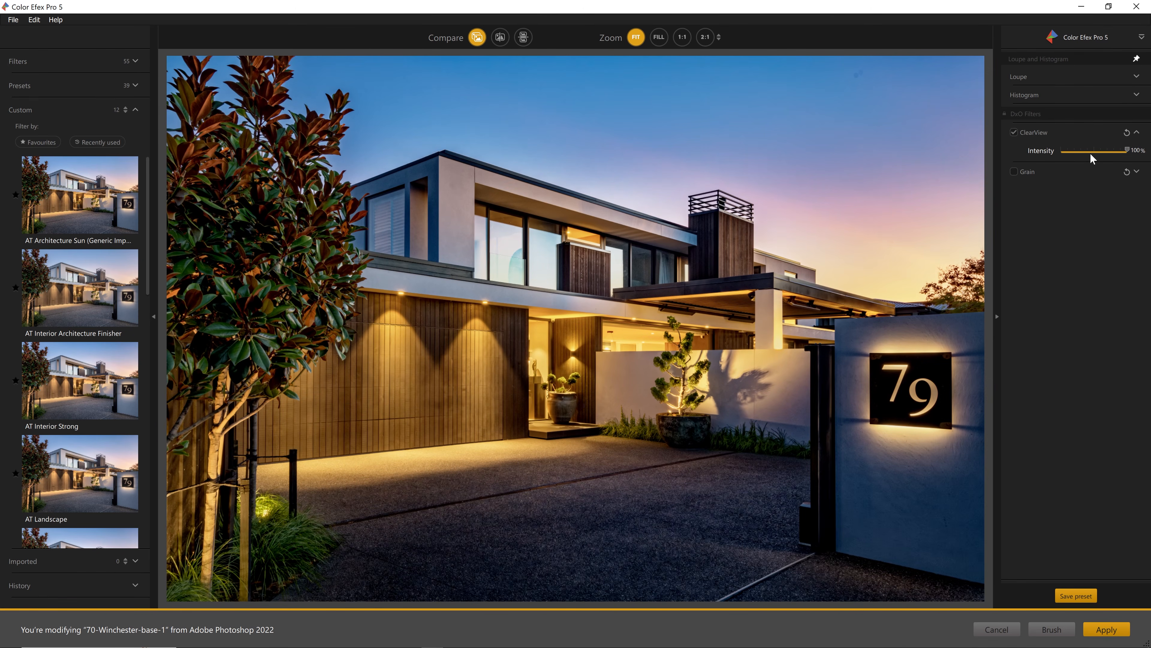
pyautogui.moveTo(1081, 153); pyautogui.dragTo(1073, 151)
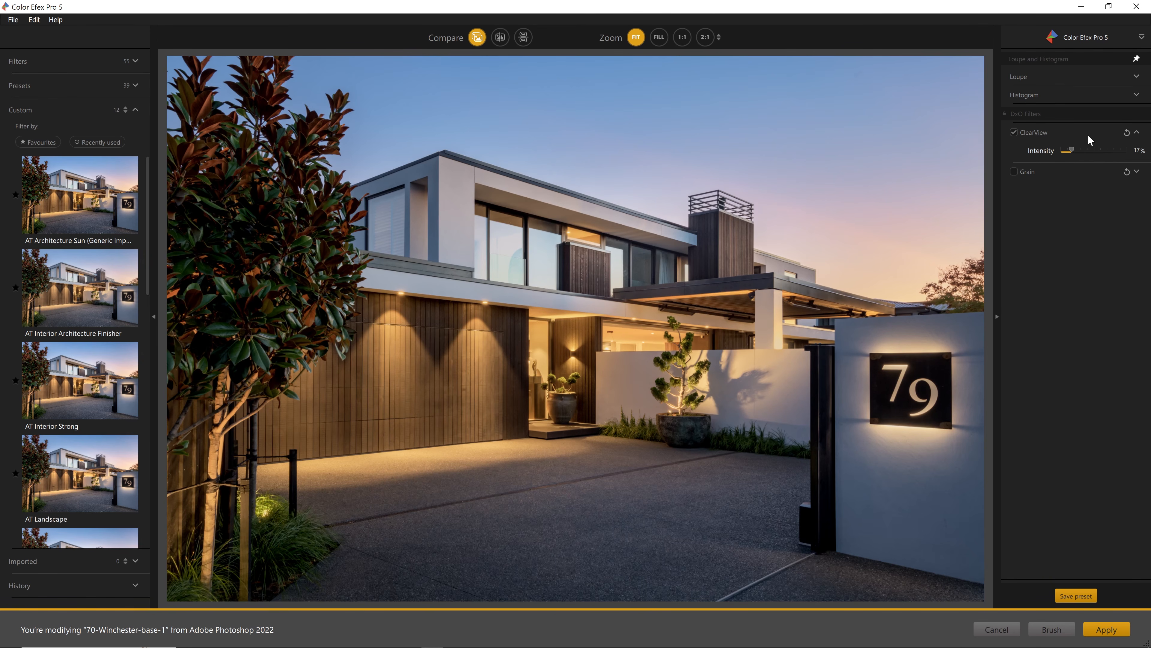
# Add Pro Contrast from the Contrast category and try Correct and Dynamic Contrast values
pyautogui.click(83, 66)
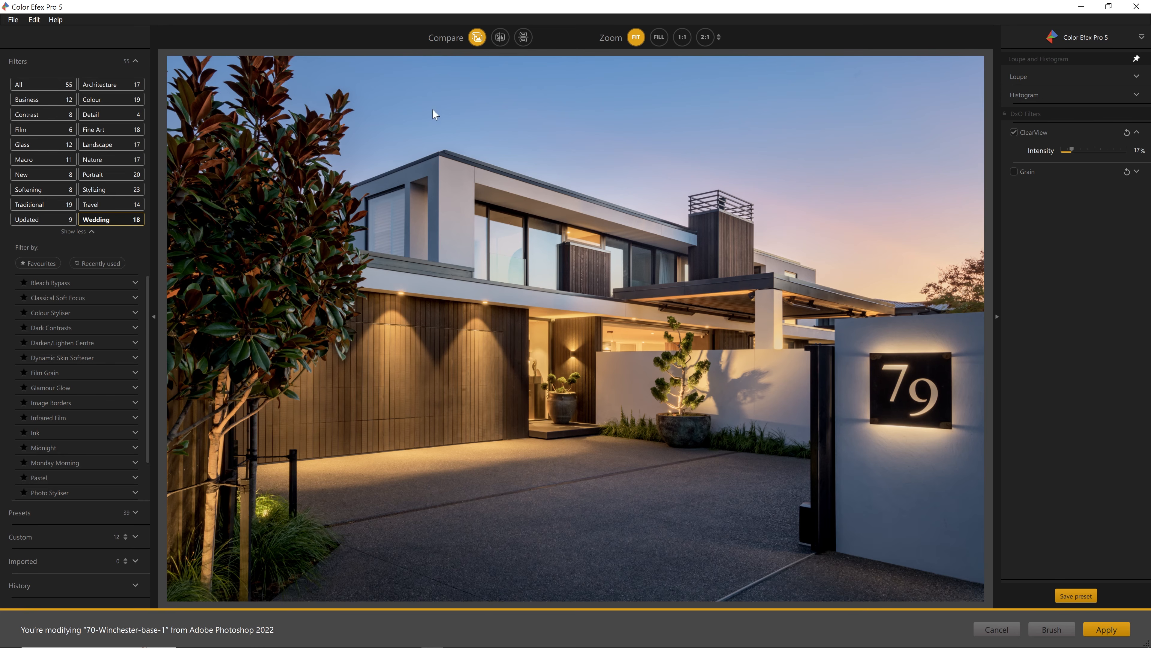
pyautogui.click(51, 112)
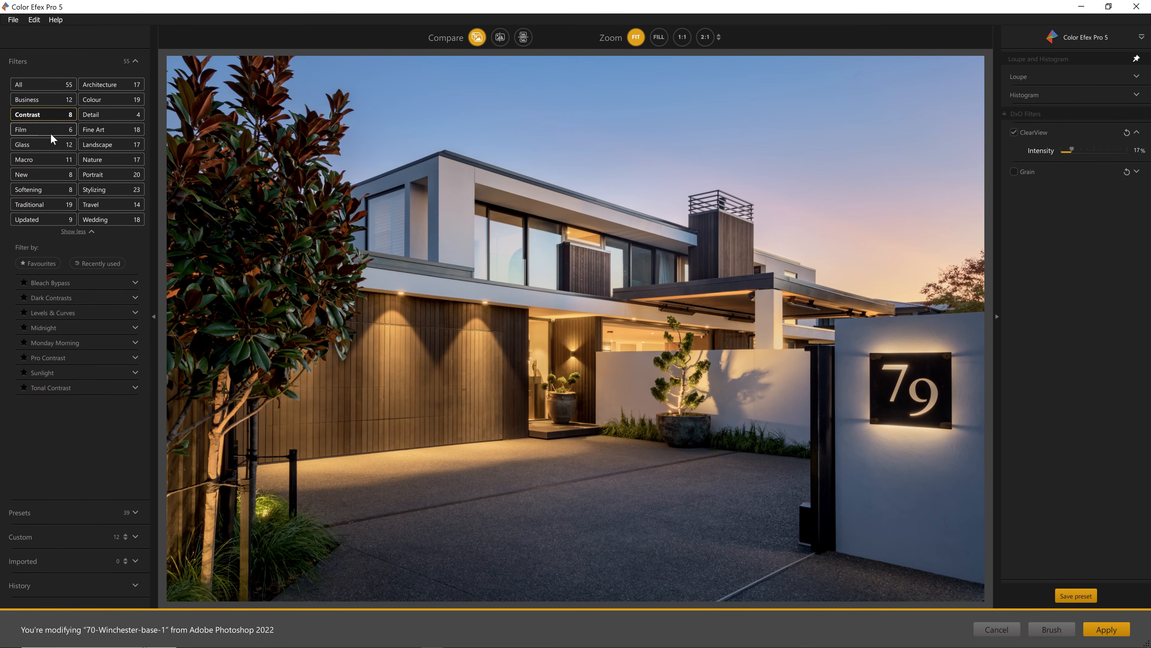
pyautogui.click(38, 358)
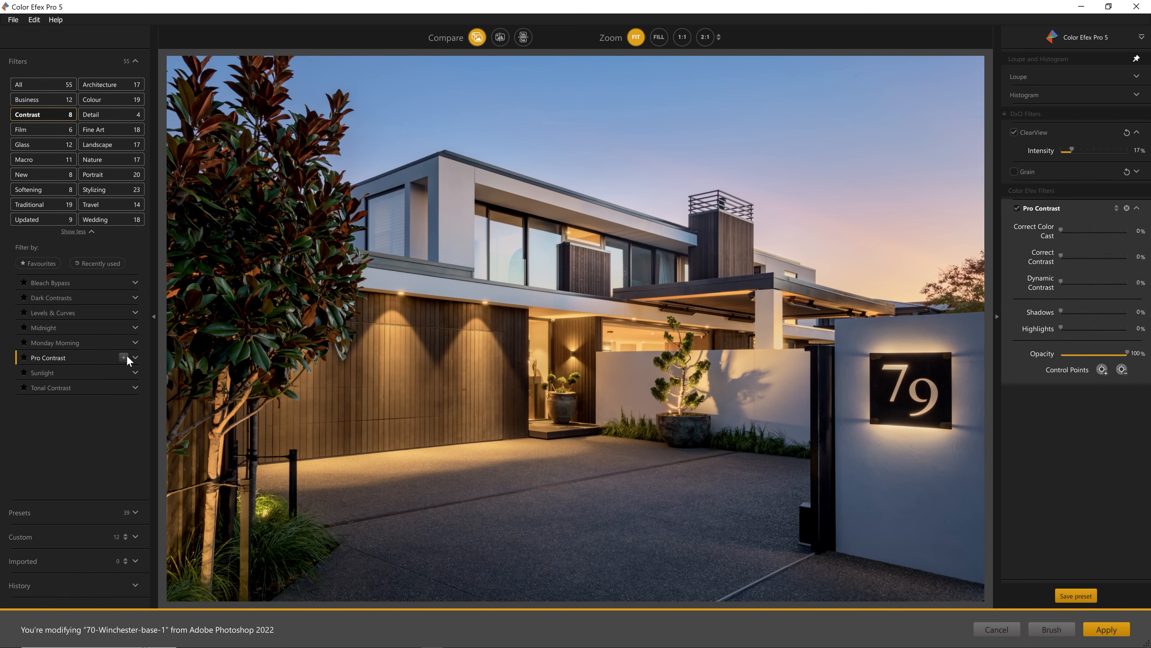
pyautogui.moveTo(1061, 255); pyautogui.dragTo(1095, 264)
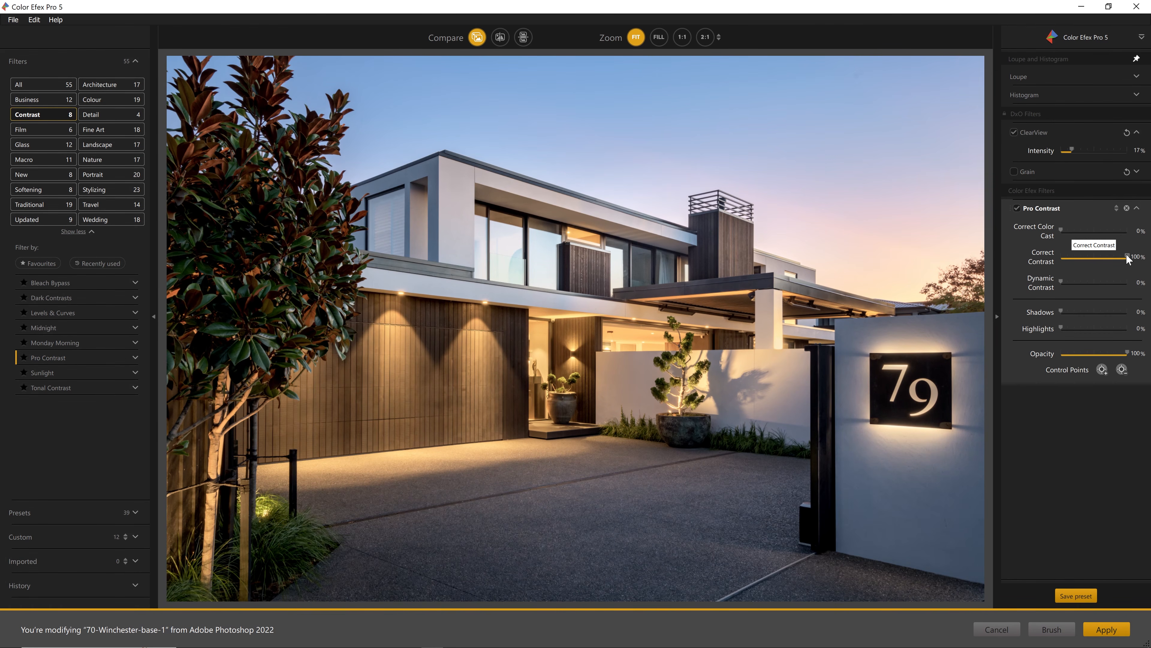
pyautogui.moveTo(1128, 258); pyautogui.dragTo(1080, 257)
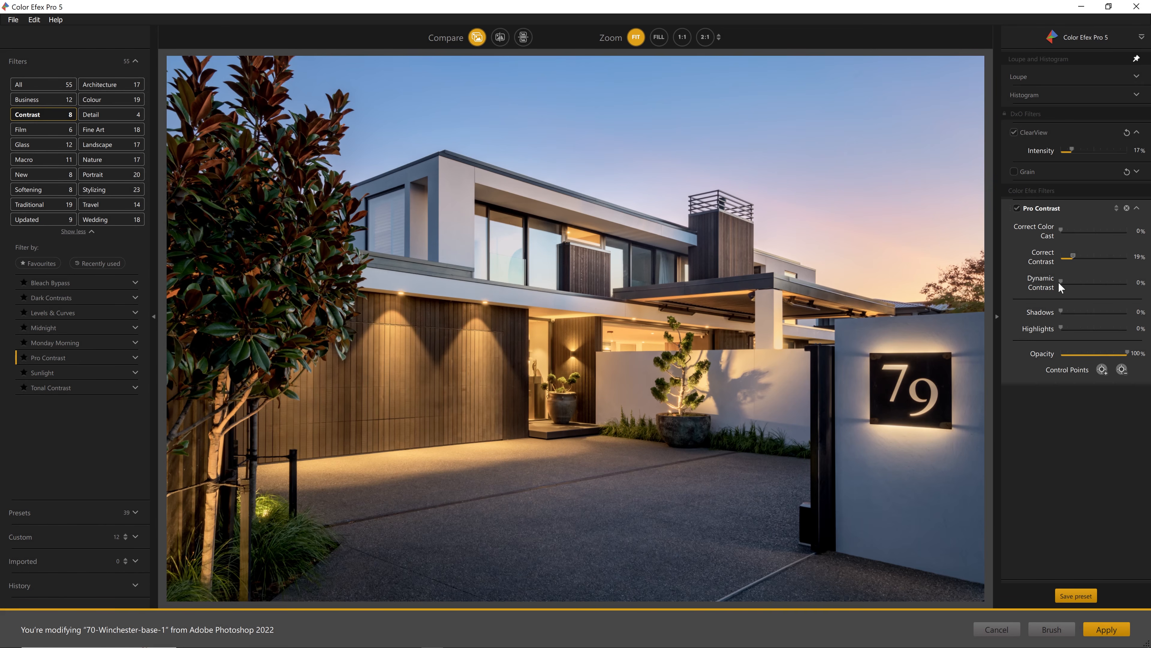
pyautogui.moveTo(1066, 282); pyautogui.dragTo(1128, 282)
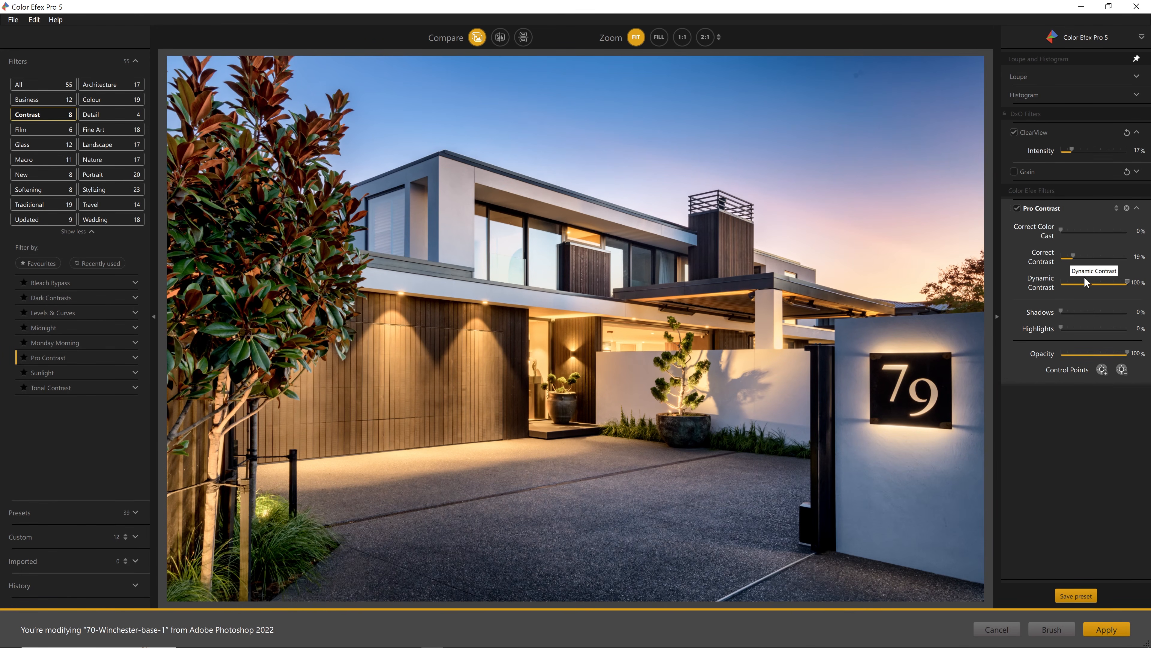
# In split view, settle Correct Contrast at 11% and Dynamic Contrast at 25%
pyautogui.click(500, 38)
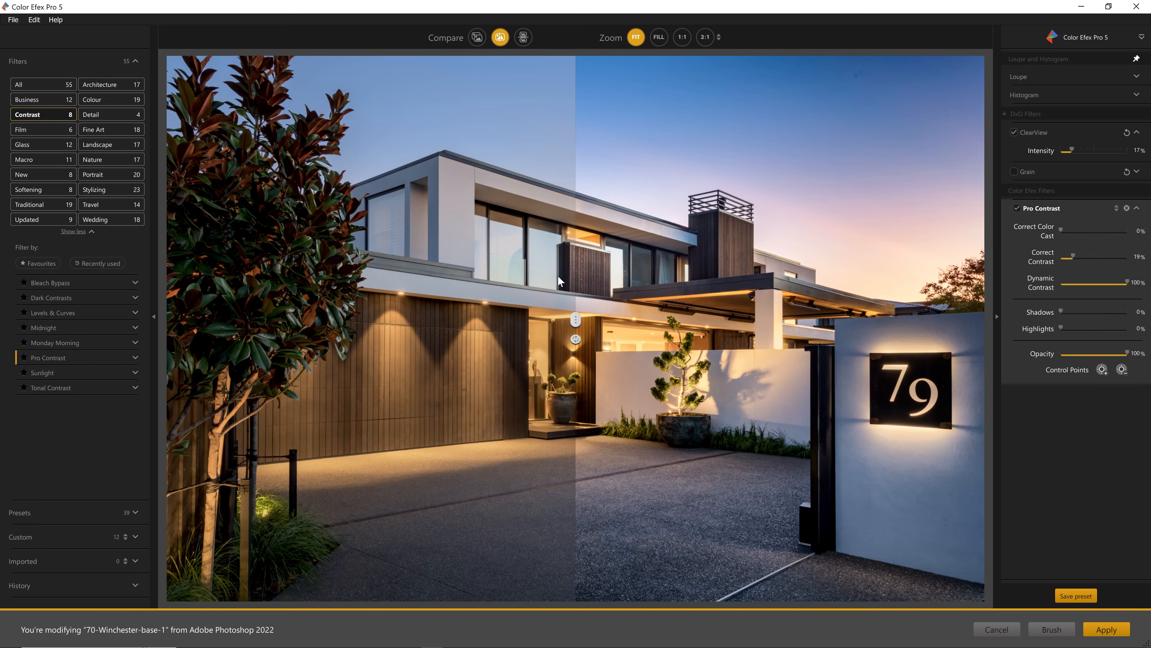
pyautogui.moveTo(579, 308); pyautogui.dragTo(478, 370)
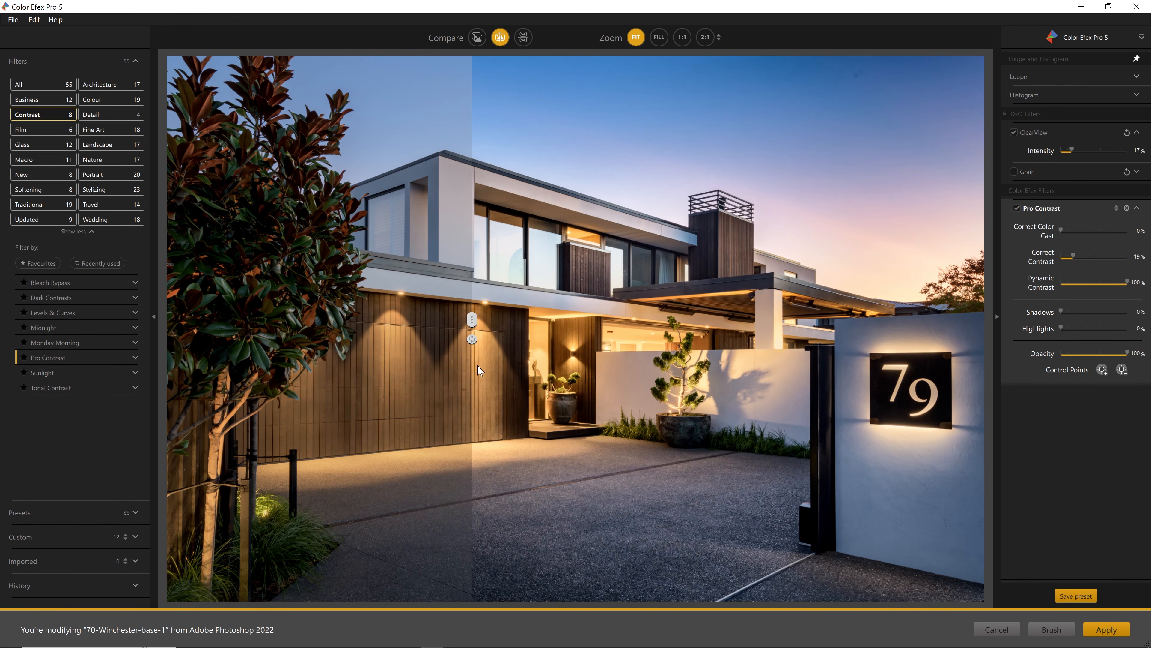
pyautogui.click(1081, 283)
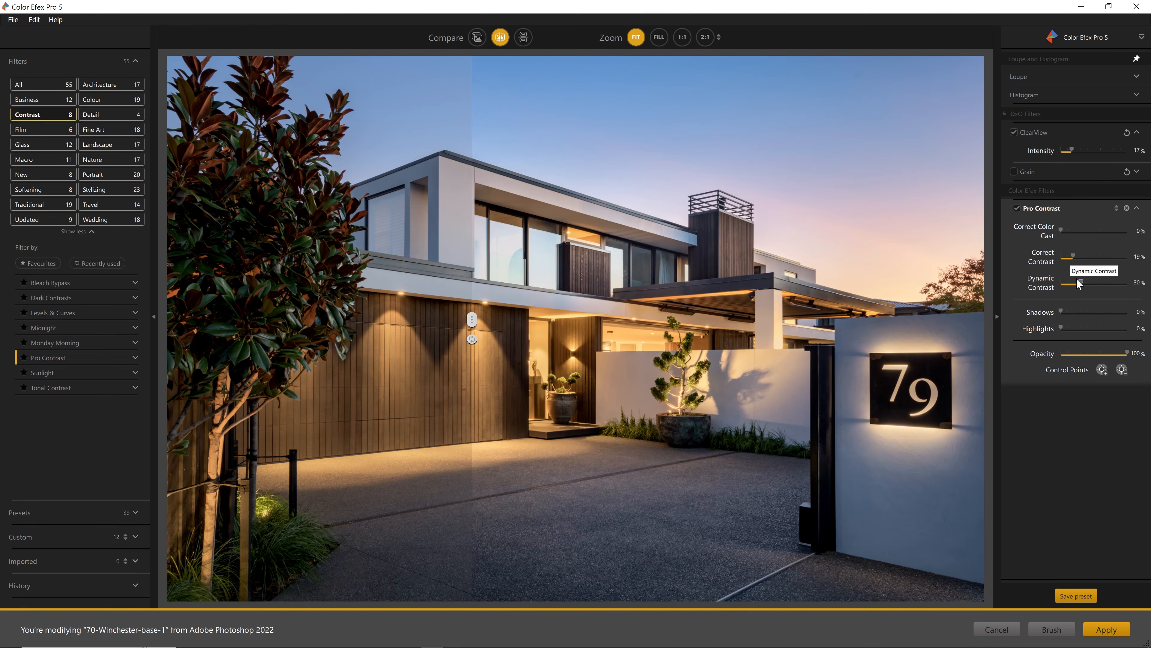
pyautogui.moveTo(1072, 256); pyautogui.dragTo(1077, 283)
pyautogui.moveTo(472, 319); pyautogui.dragTo(583, 316)
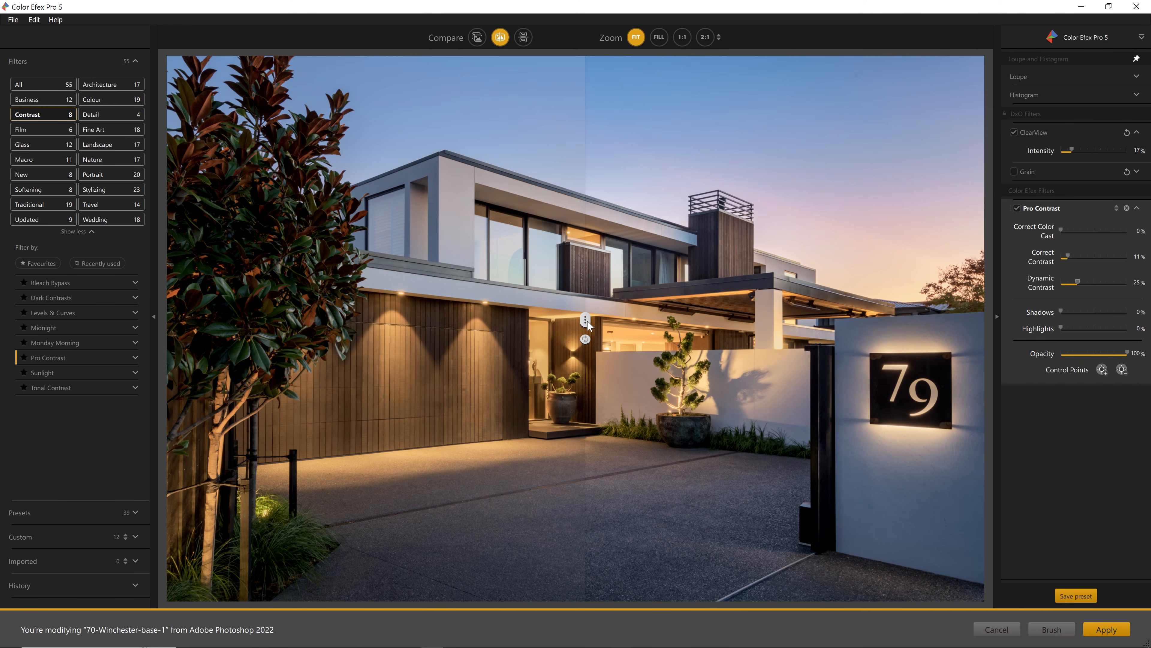
pyautogui.moveTo(582, 321); pyautogui.dragTo(557, 326)
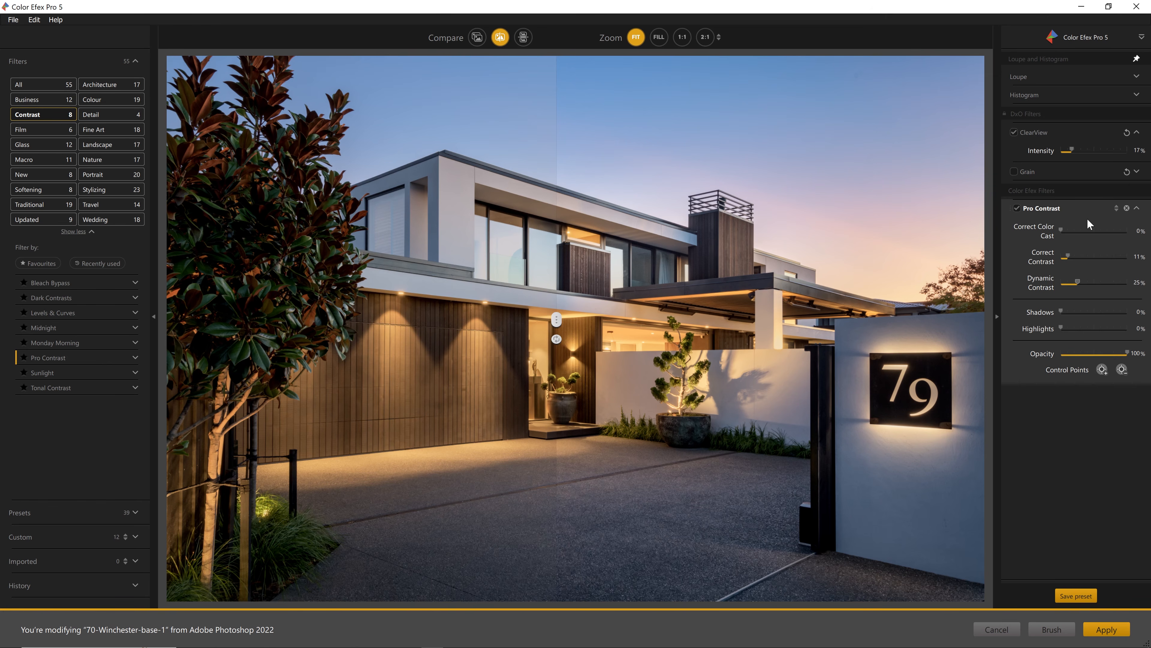
pyautogui.click(1076, 208)
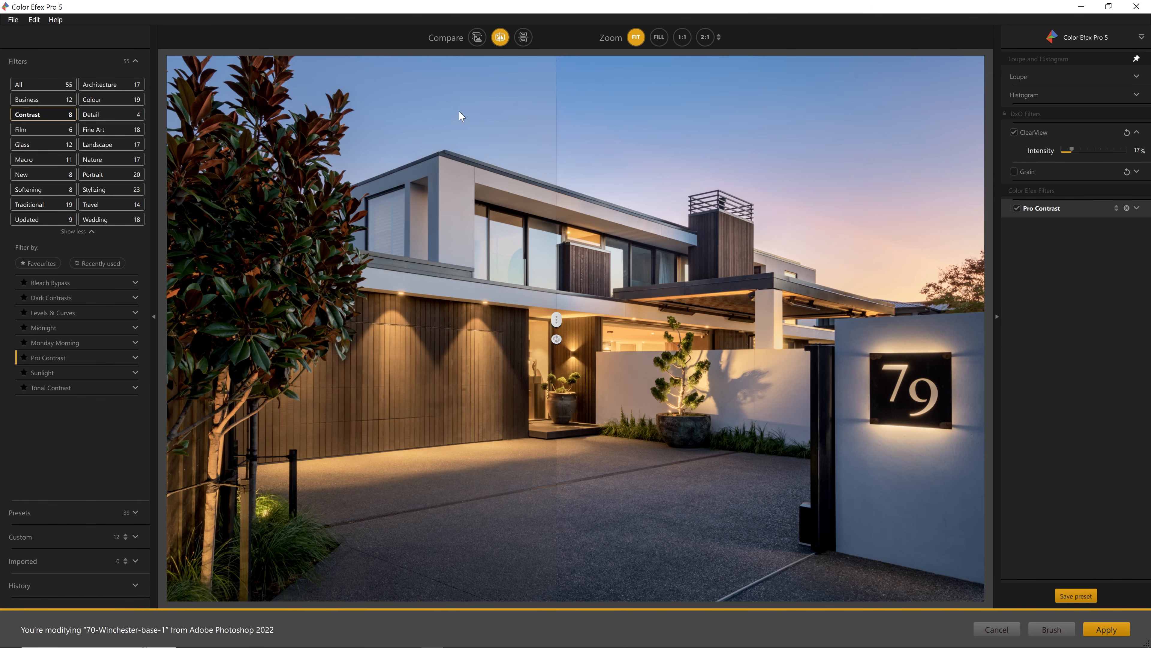
pyautogui.click(476, 38)
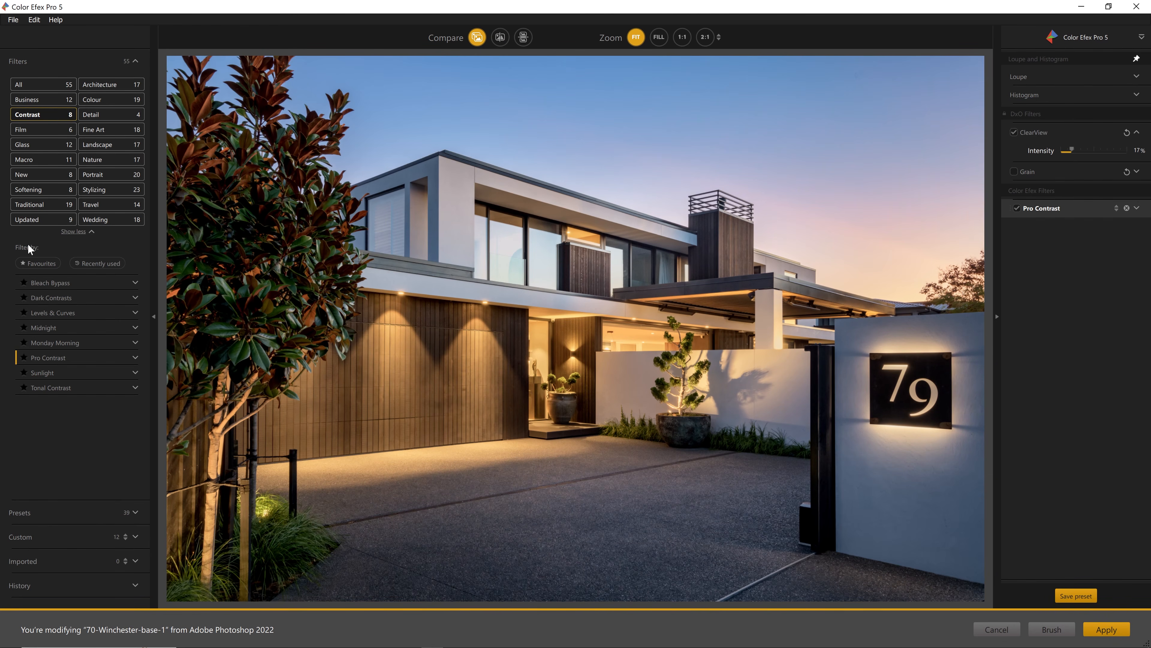
pyautogui.click(120, 84)
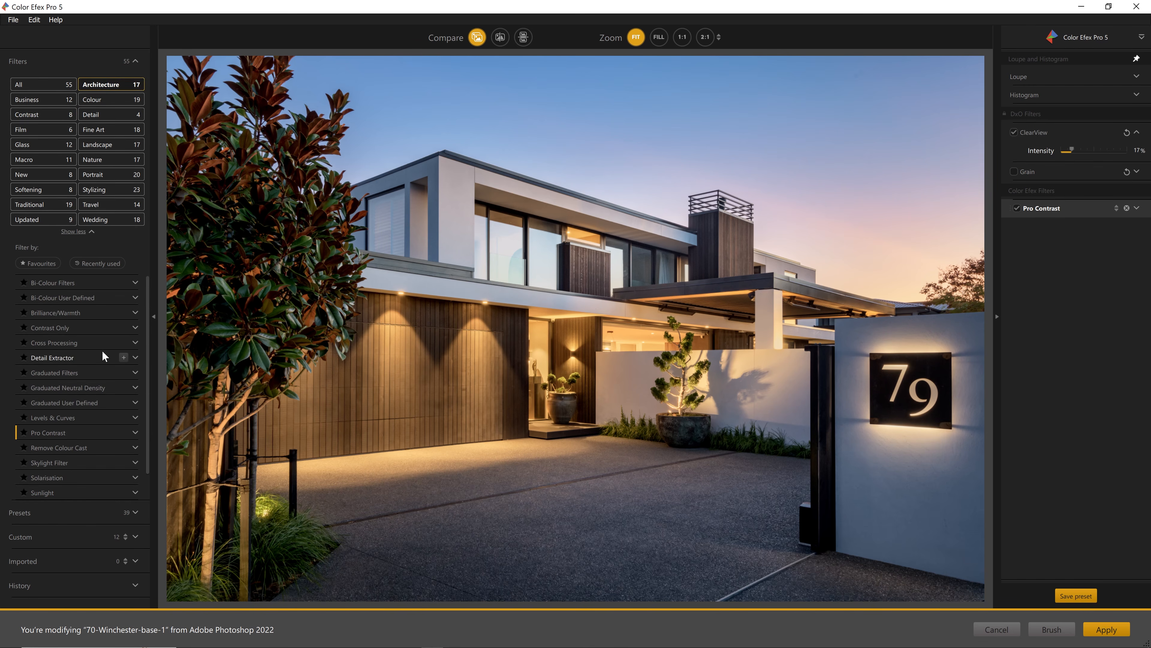
# Add Detail Extractor and toggle Pro Contrast and Detail Extractor to compare their effect
pyautogui.click(123, 356)
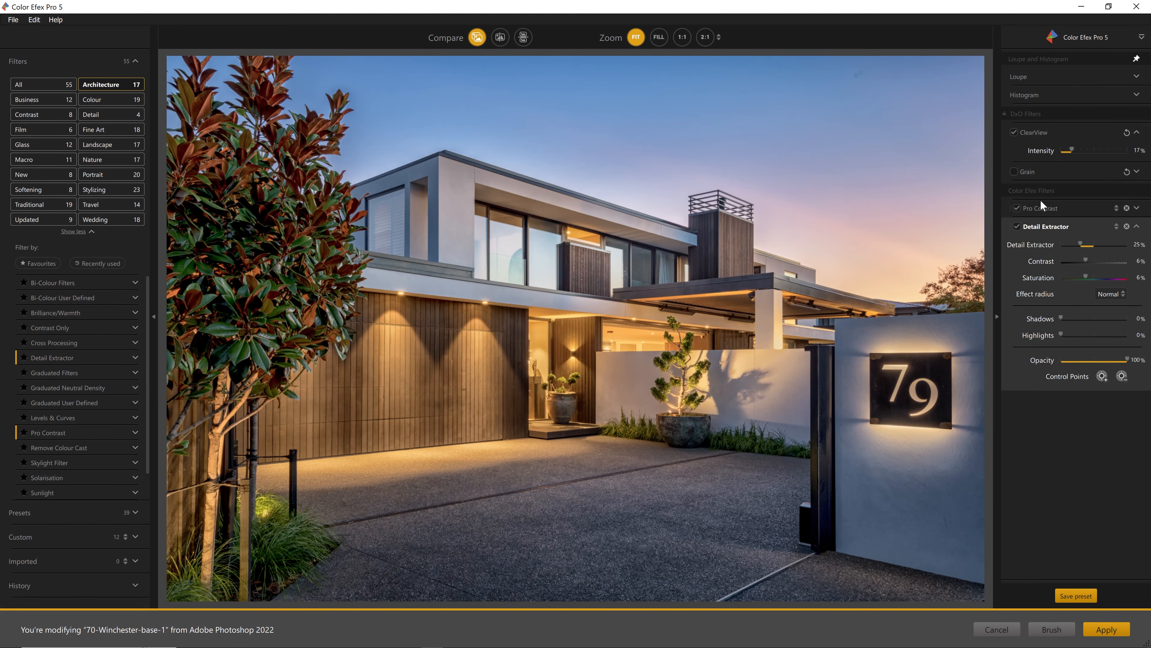
pyautogui.click(1017, 209)
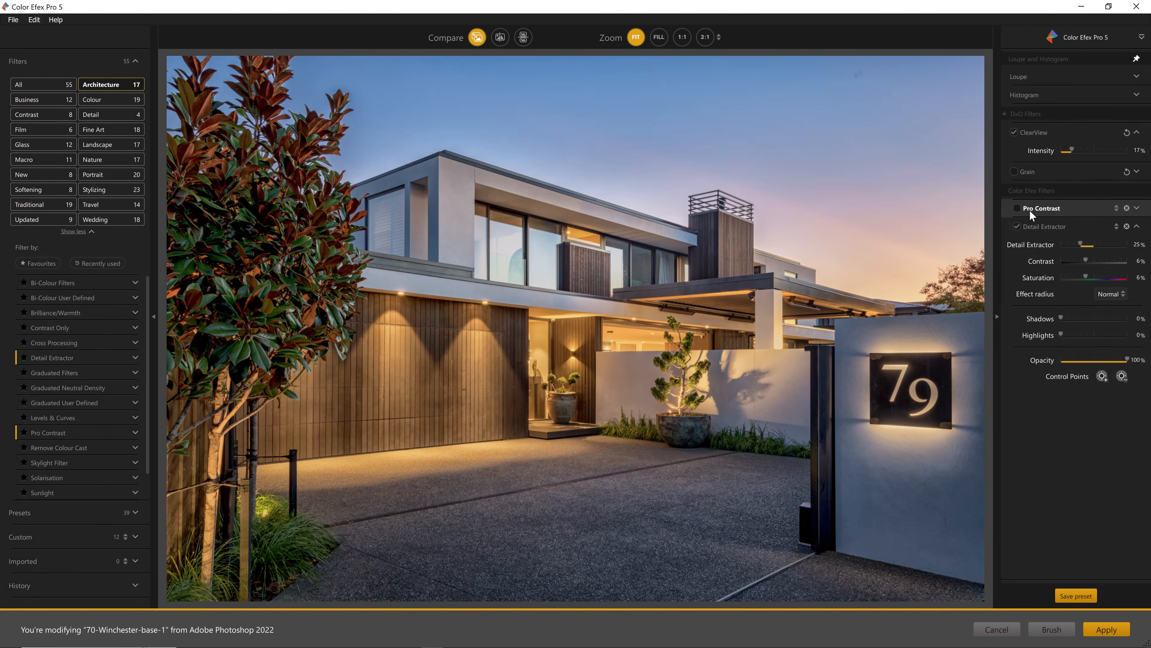
pyautogui.click(1015, 207)
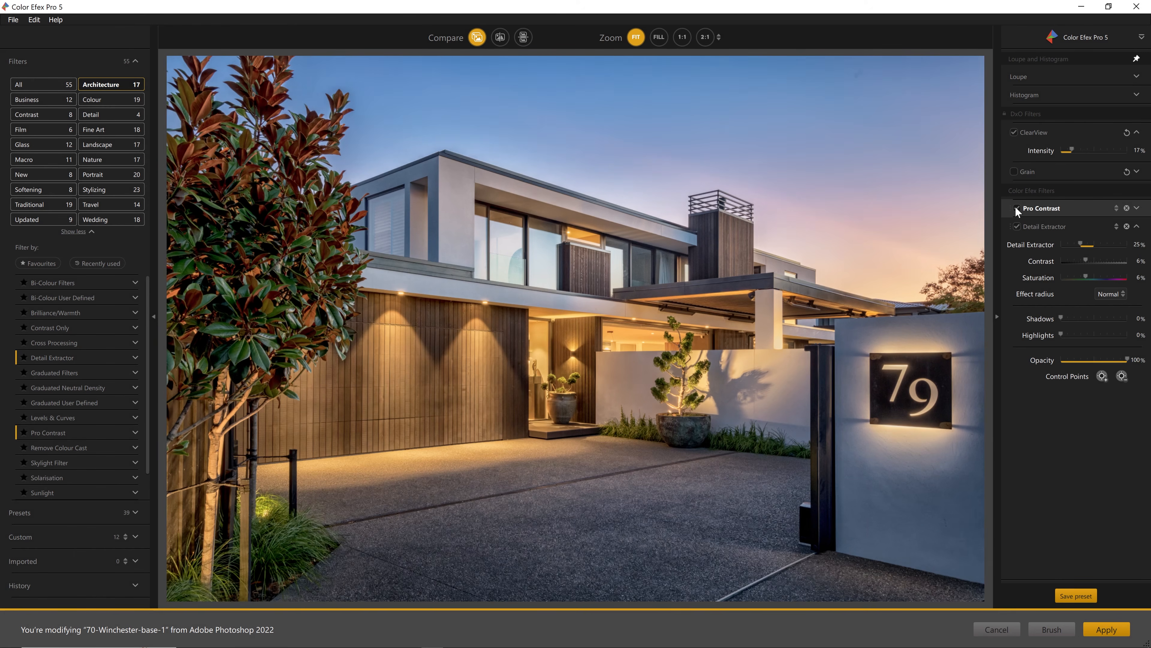
pyautogui.click(1015, 207)
pyautogui.click(1015, 207)
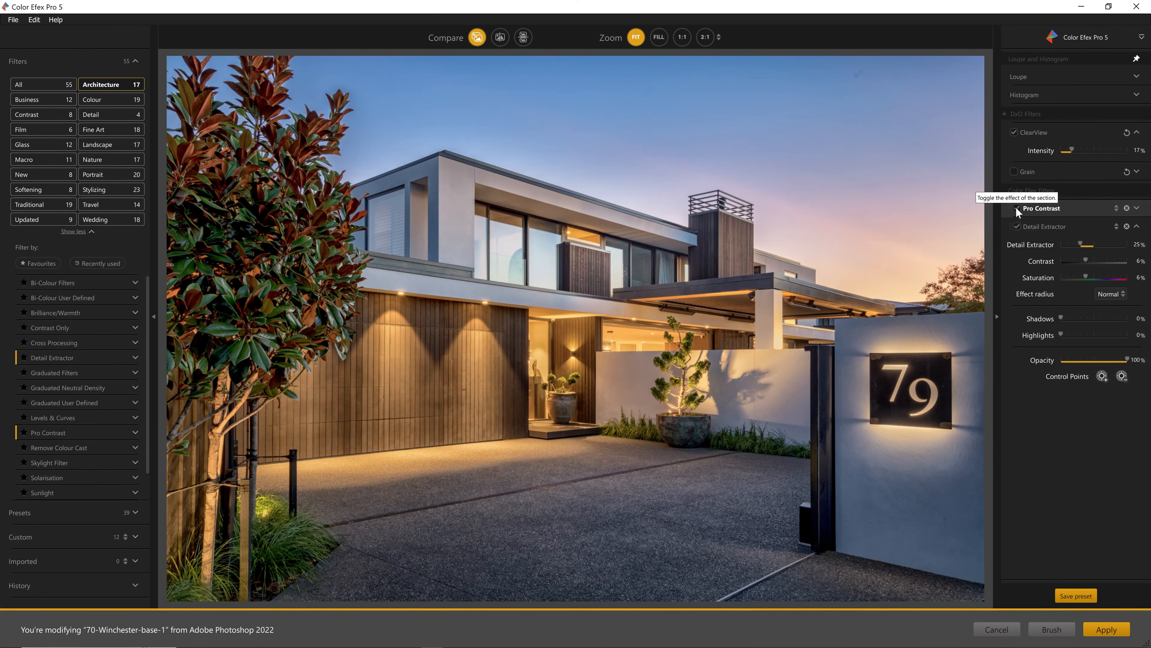
pyautogui.click(1017, 226)
pyautogui.click(1017, 225)
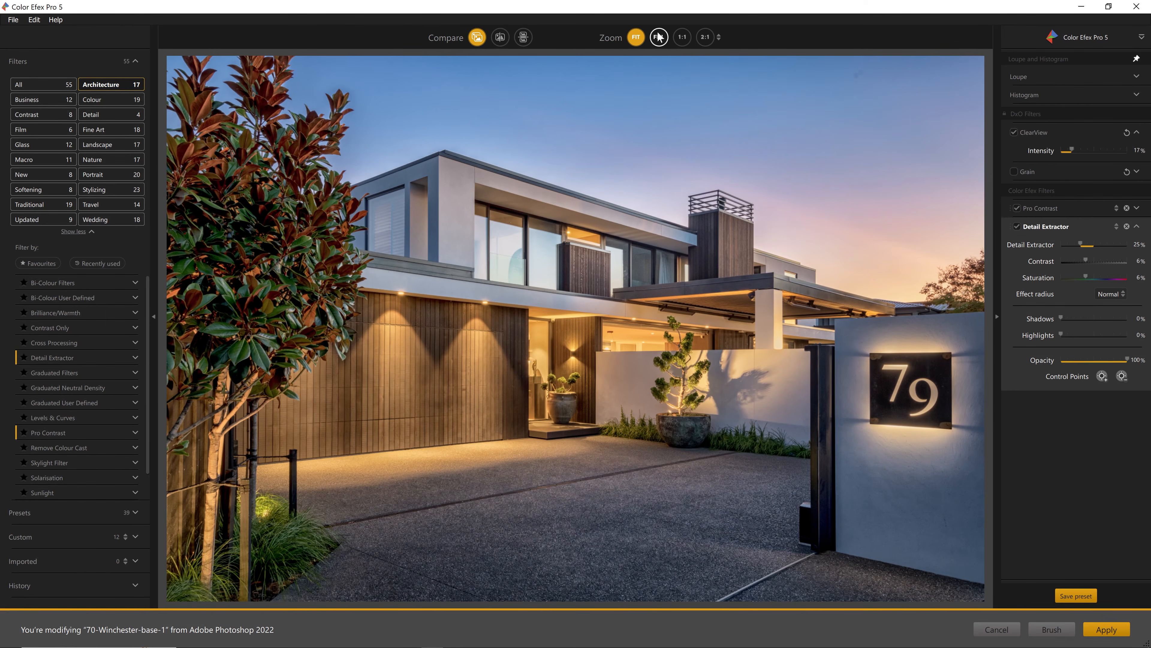
# Zoom to 1:1 and compare the photo with and without Detail Extractor
pyautogui.click(682, 37)
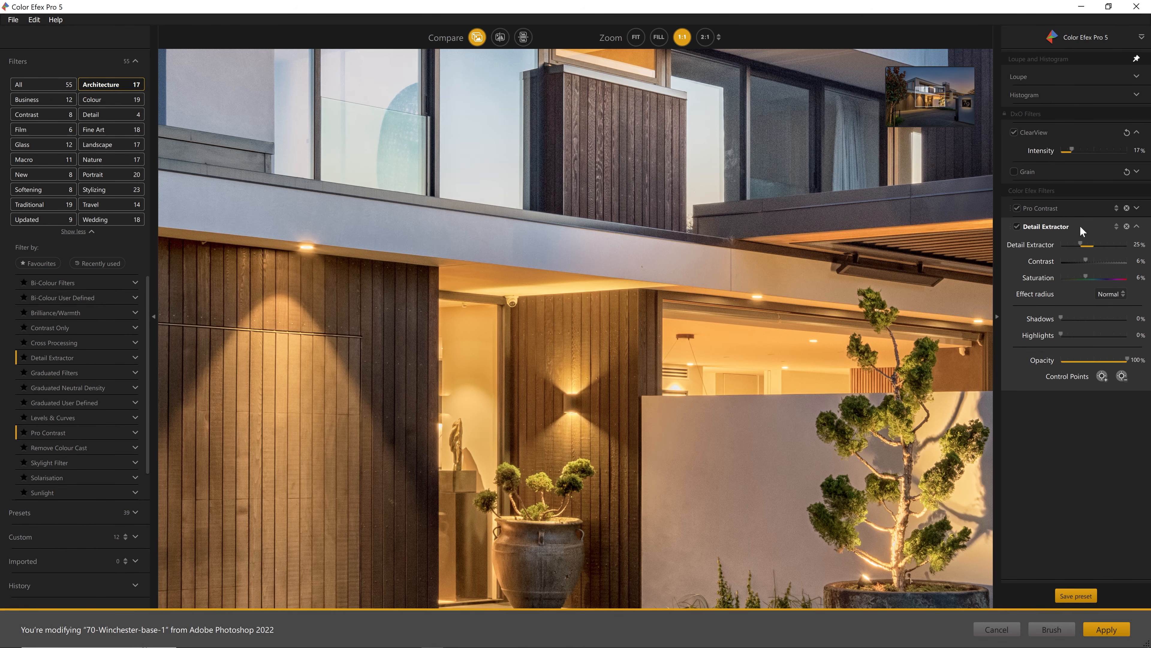
pyautogui.click(1018, 226)
pyautogui.click(1018, 226)
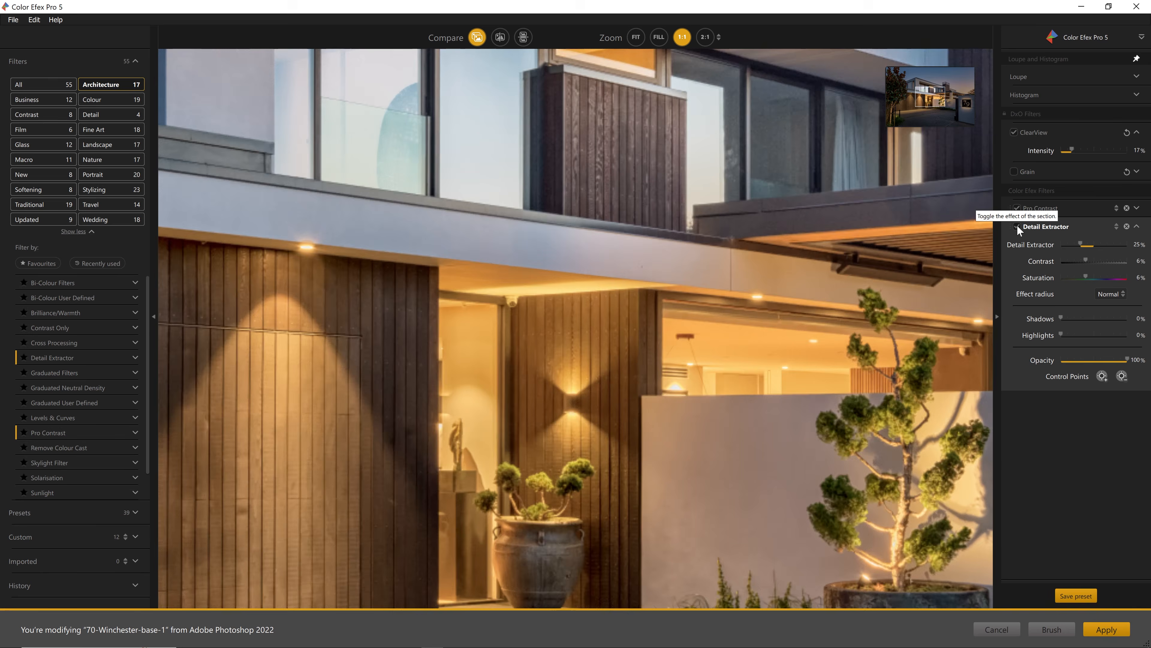
pyautogui.click(1018, 226)
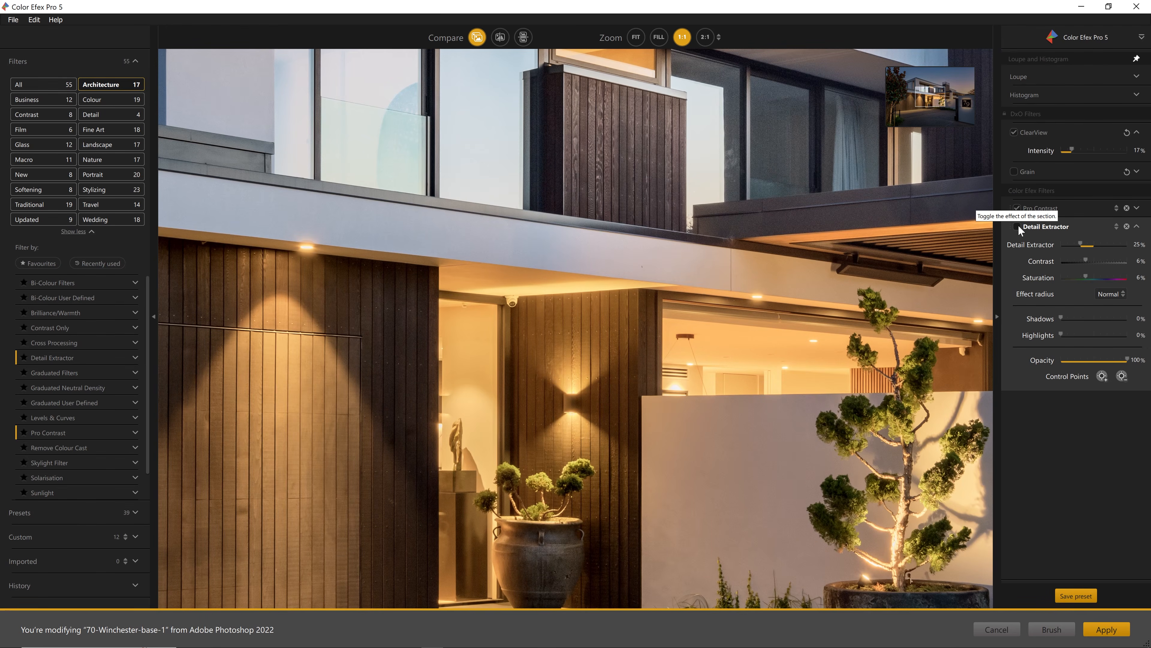
pyautogui.click(1018, 226)
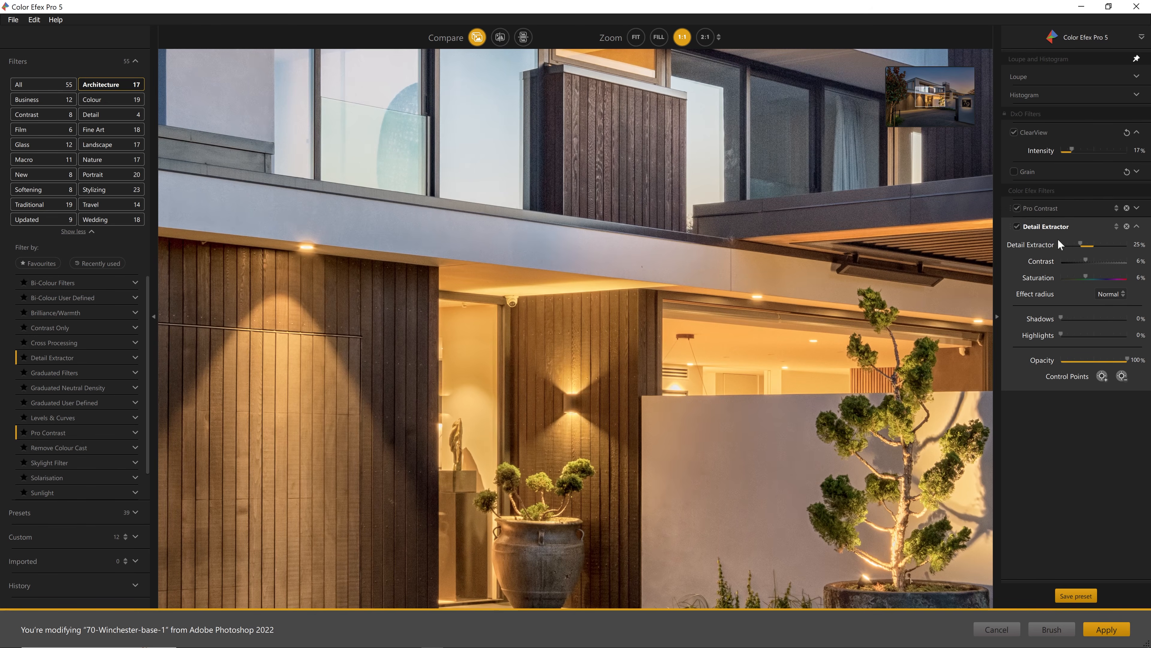
# Set Detail Extractor to 6% and Contrast to 14%, then zoom back to Fit
pyautogui.moveTo(1081, 245); pyautogui.dragTo(1066, 245)
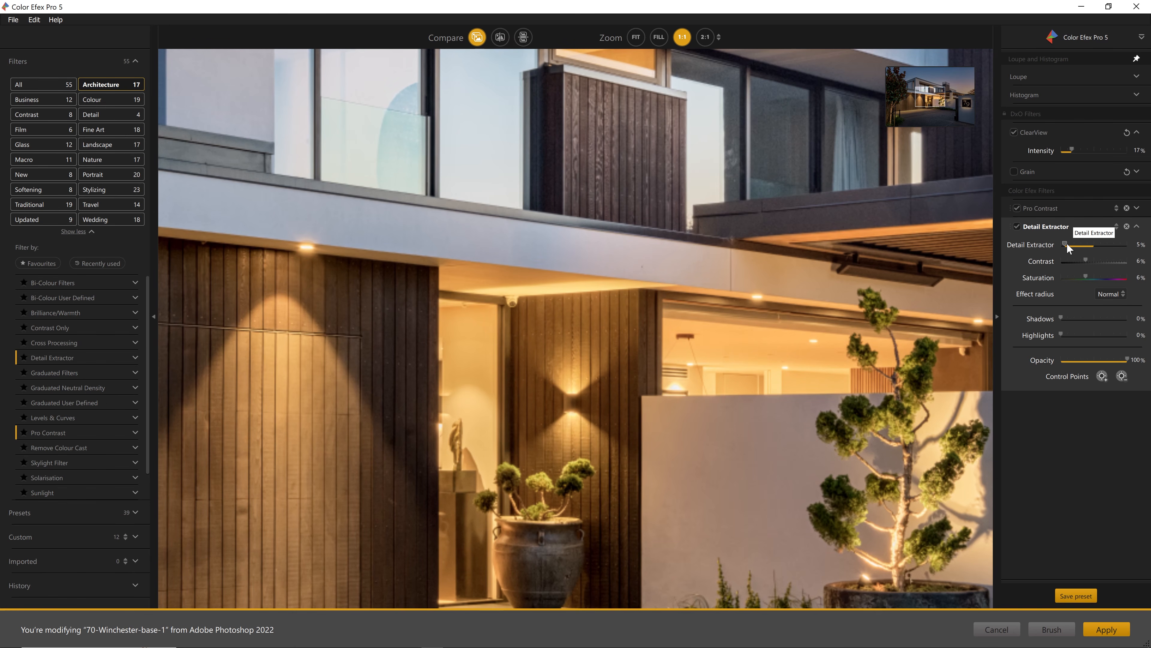
pyautogui.moveTo(1085, 261); pyautogui.dragTo(1089, 261)
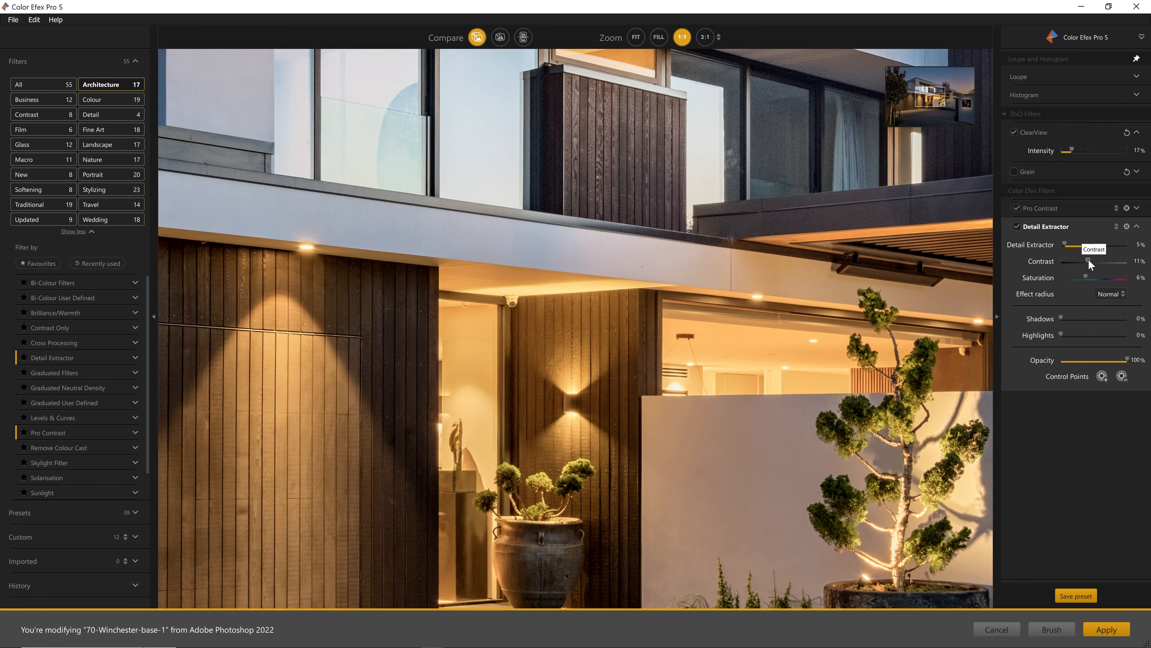
pyautogui.moveTo(1065, 244); pyautogui.dragTo(1135, 247)
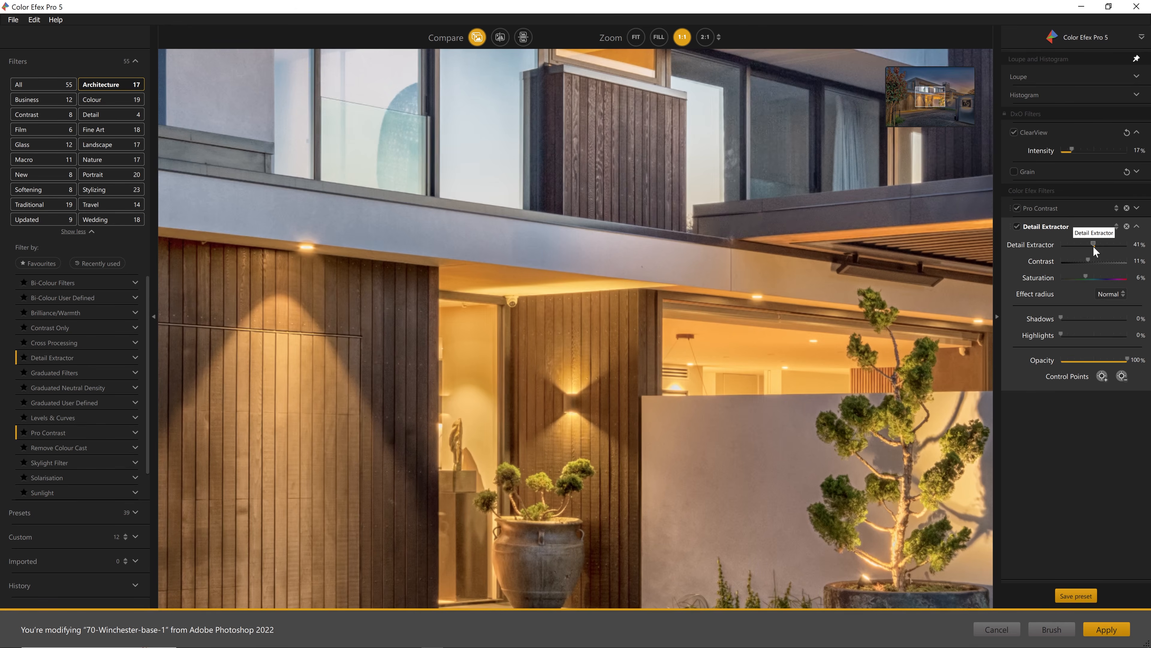
pyautogui.moveTo(1094, 246)
pyautogui.mouseDown()
pyautogui.moveTo(1066, 245)
pyautogui.moveTo(1090, 259)
pyautogui.mouseUp()
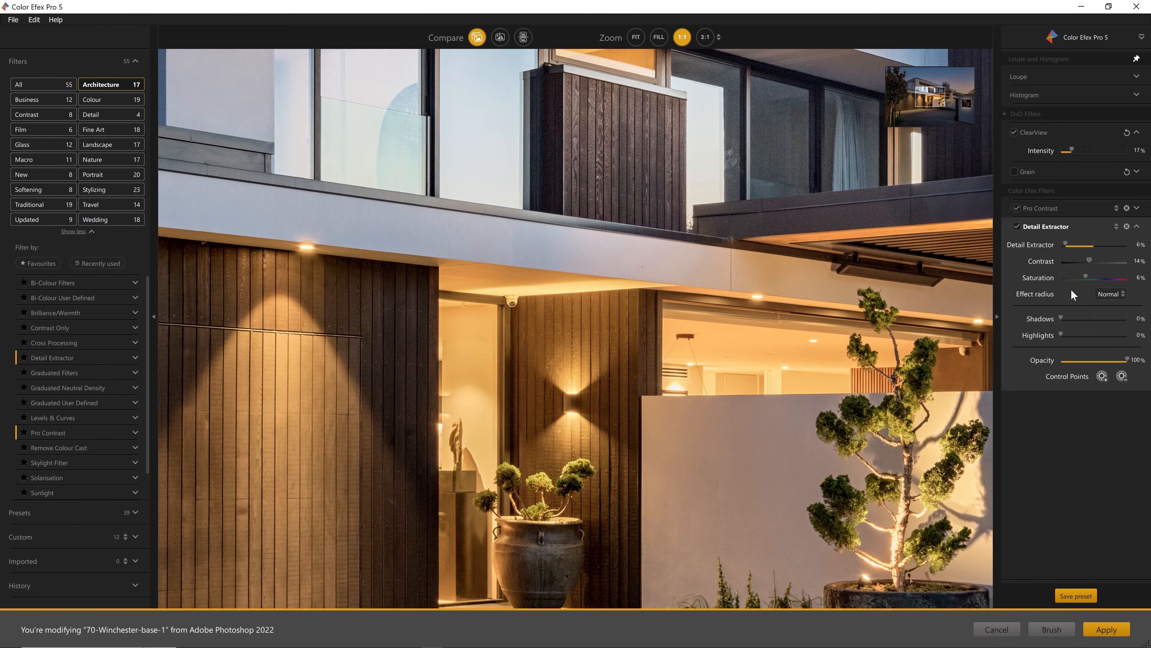
pyautogui.click(1072, 226)
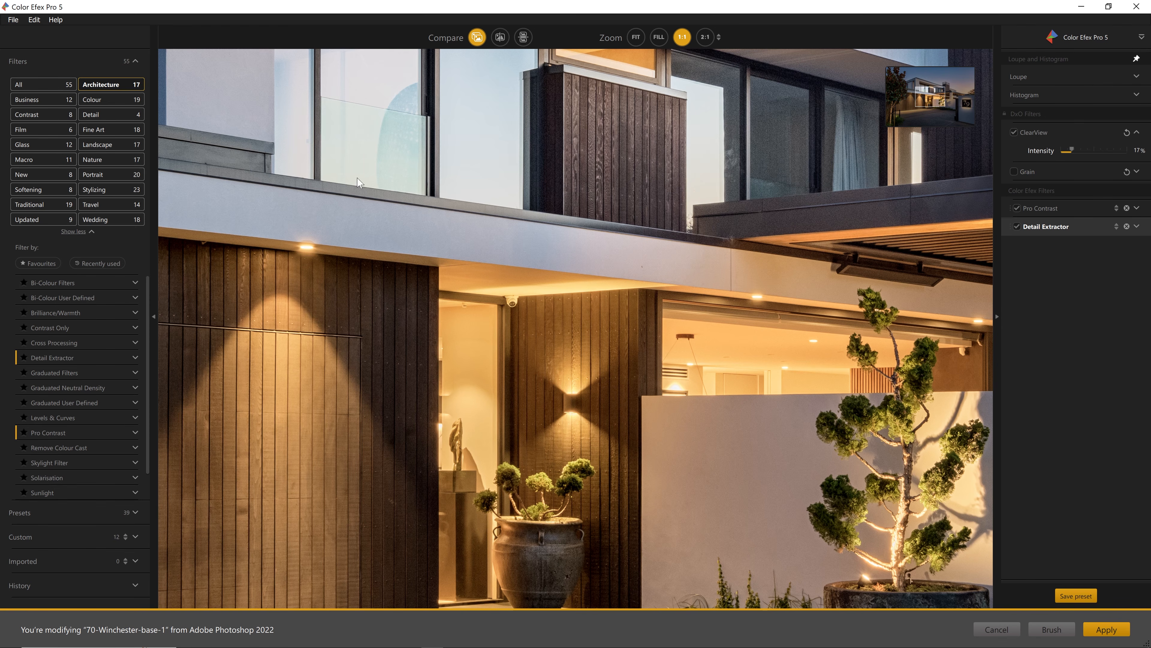
pyautogui.click(635, 37)
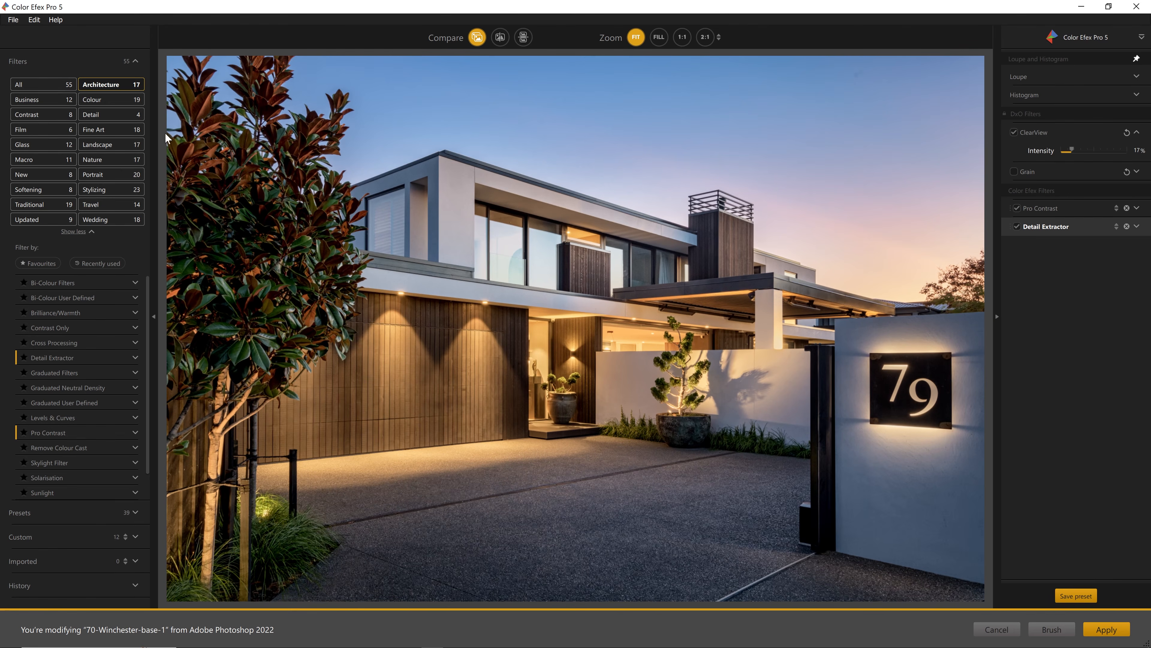
# Add Glamour Glow from the Portrait category and set its Glow to 14%
pyautogui.click(116, 170)
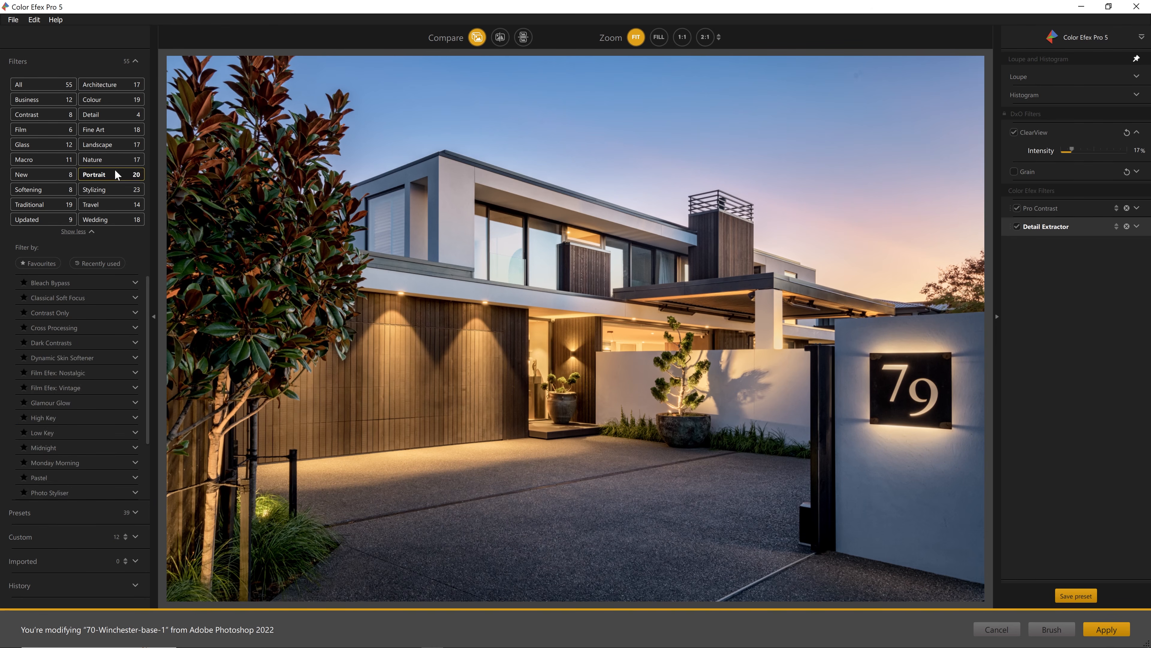
pyautogui.moveTo(124, 405)
pyautogui.click(124, 402)
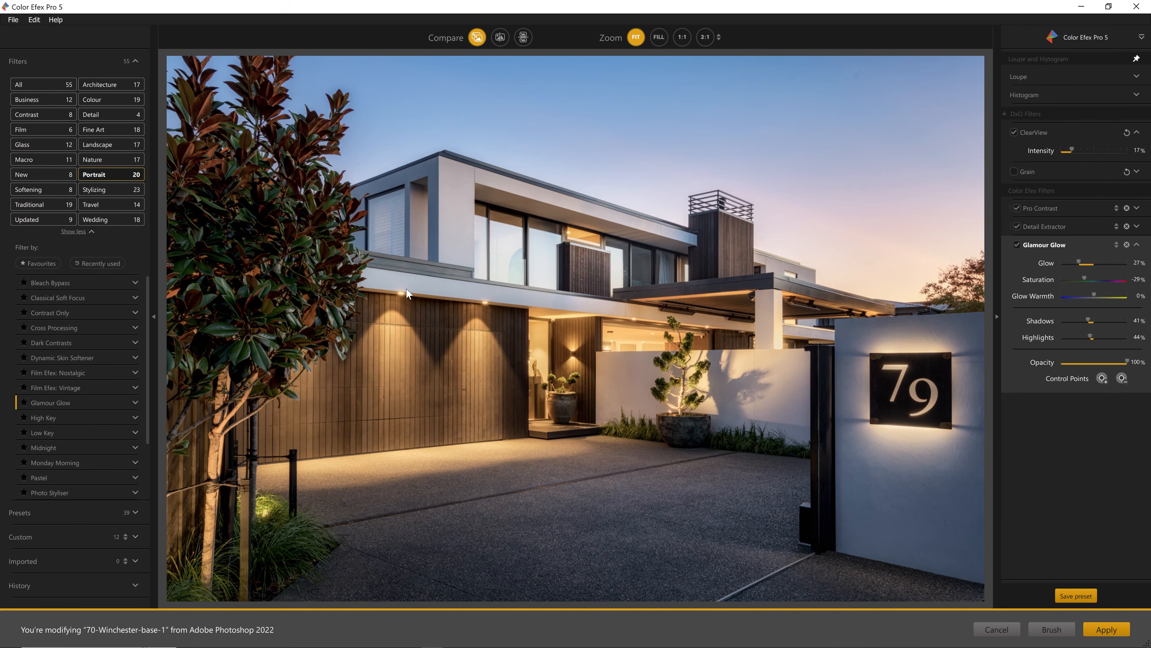
pyautogui.click(1016, 243)
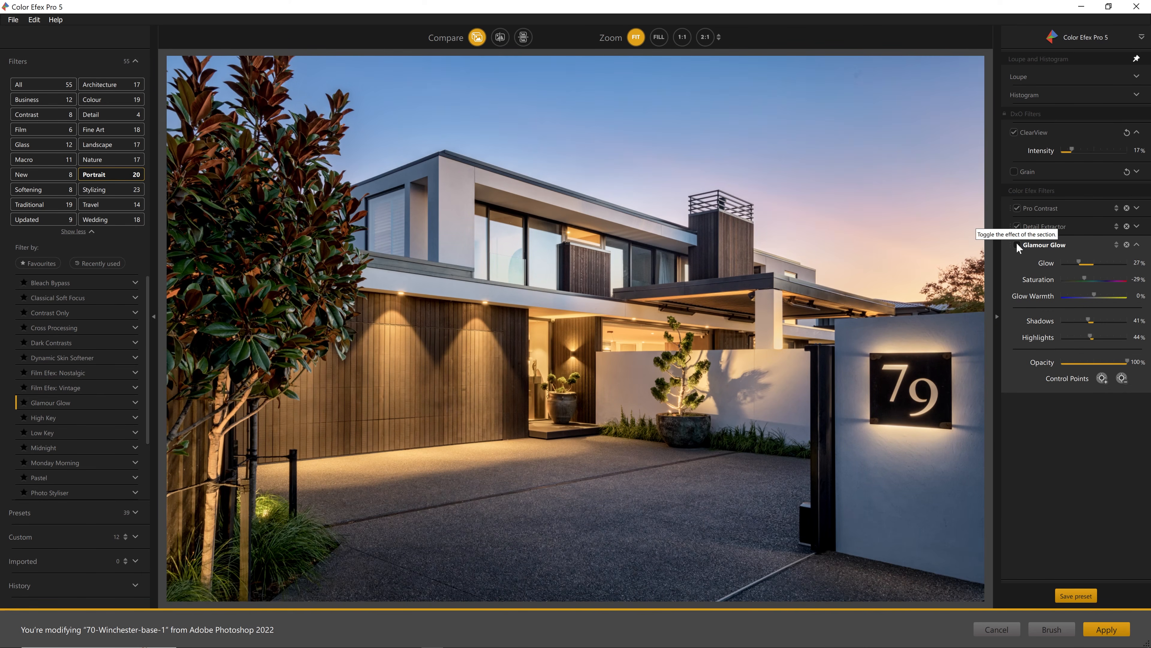
pyautogui.click(1016, 242)
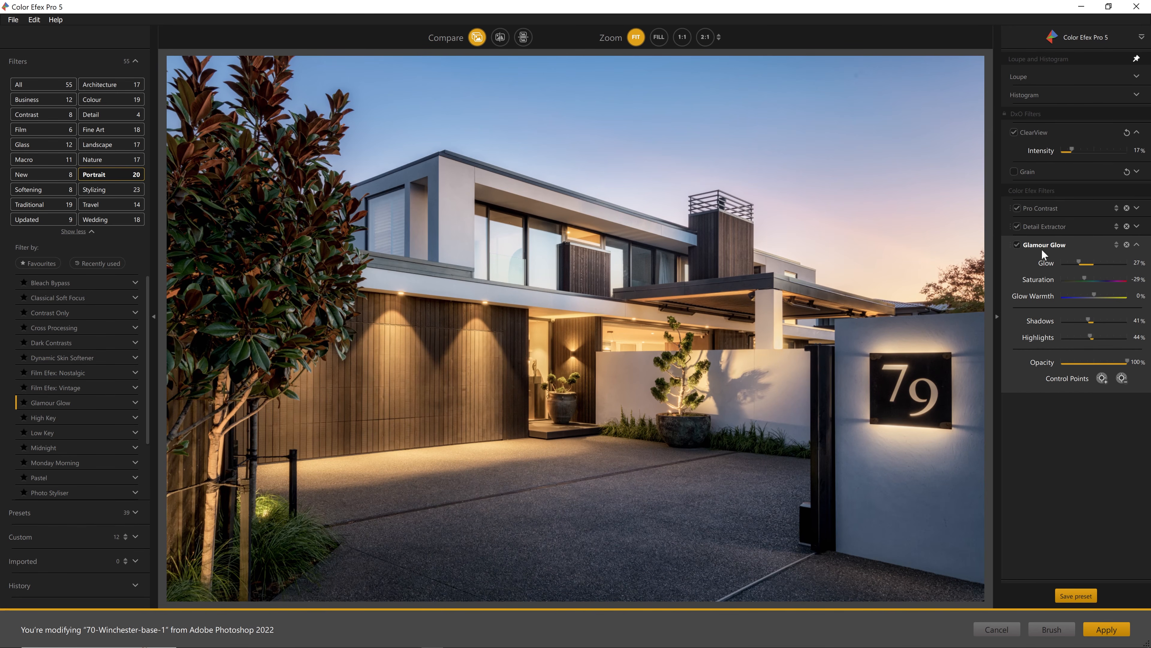
pyautogui.moveTo(1078, 263); pyautogui.dragTo(1057, 263)
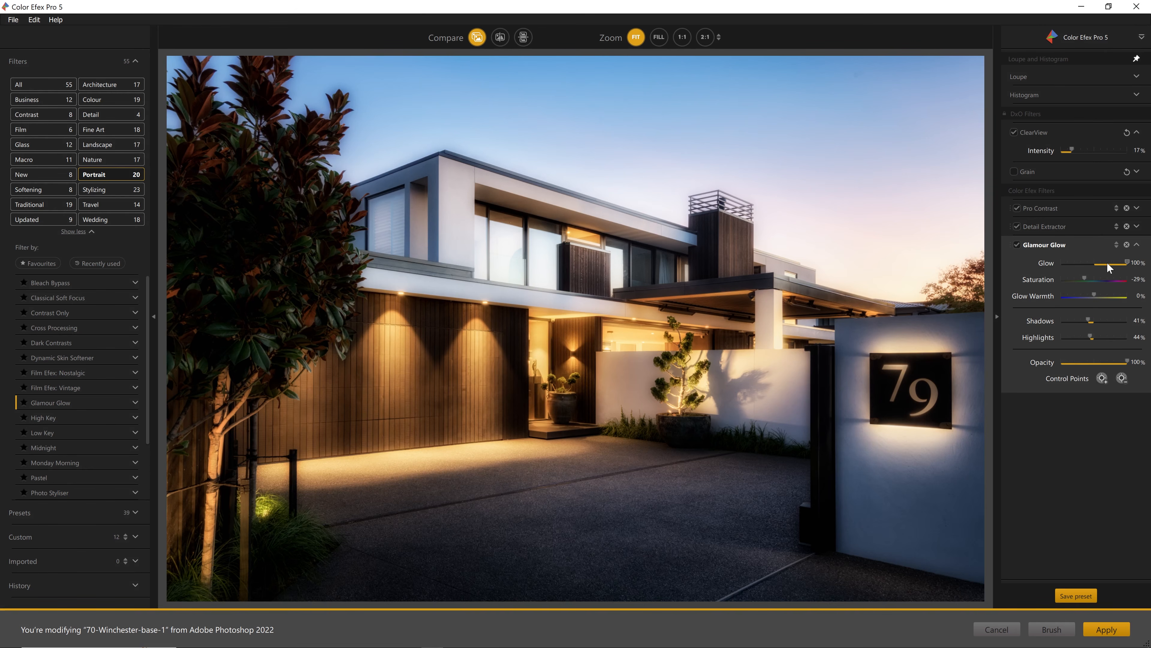
pyautogui.moveTo(1127, 263); pyautogui.dragTo(1073, 262)
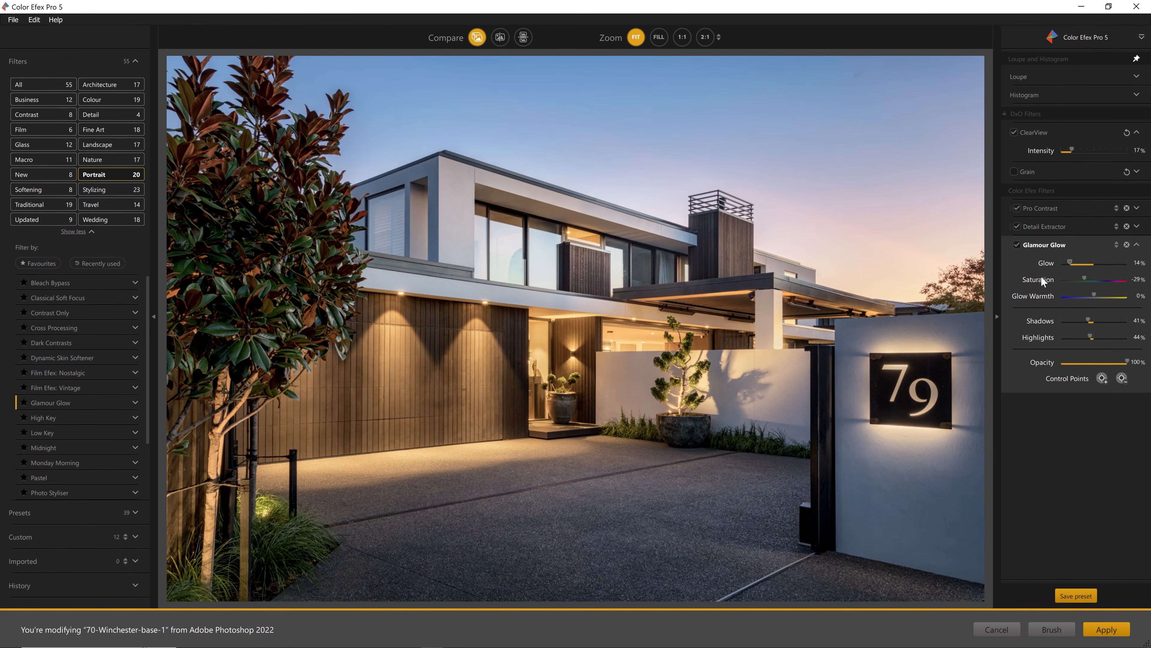
# Toggle each filter in the stack off and on to compare against the original
pyautogui.click(1049, 226)
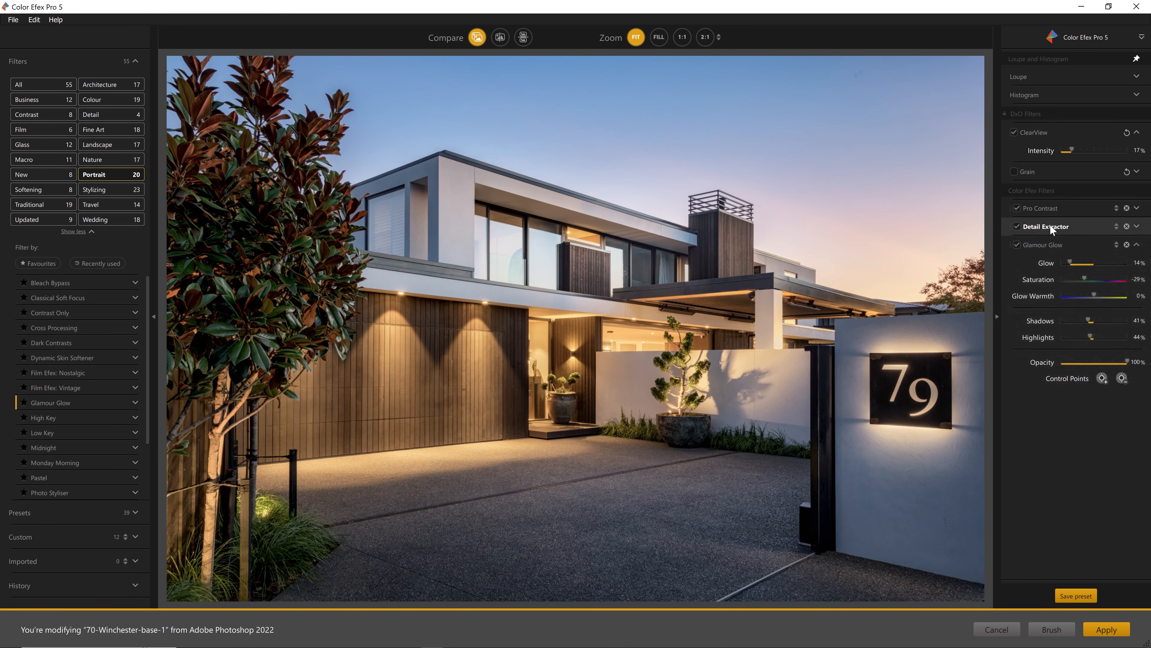
pyautogui.click(1045, 226)
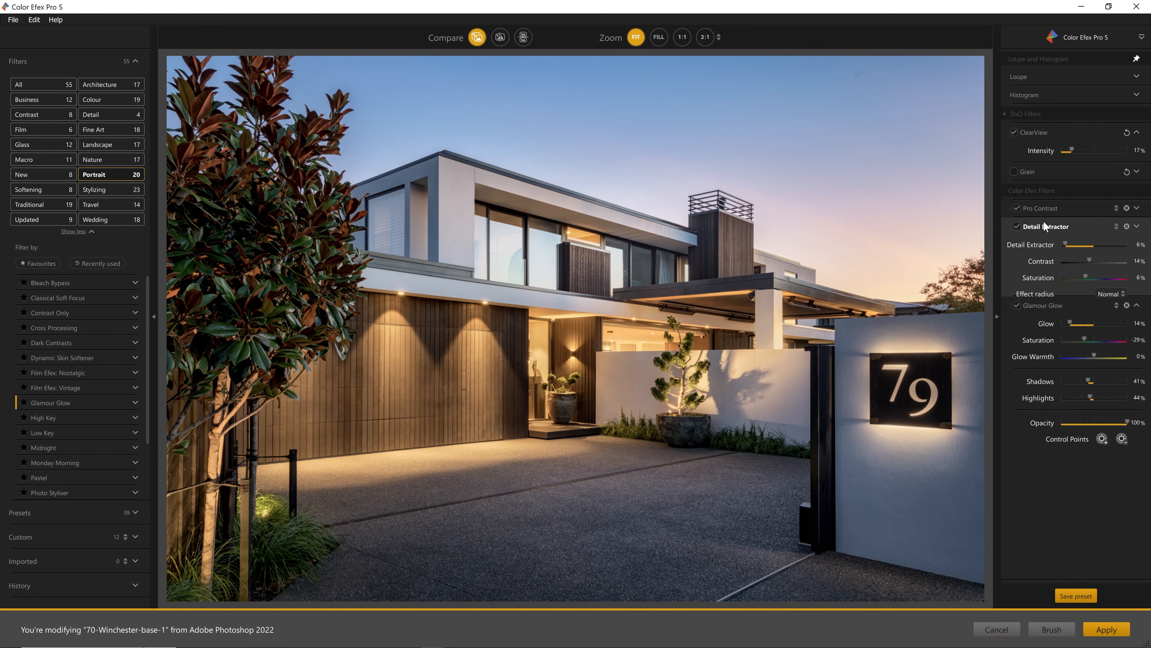
pyautogui.click(1045, 244)
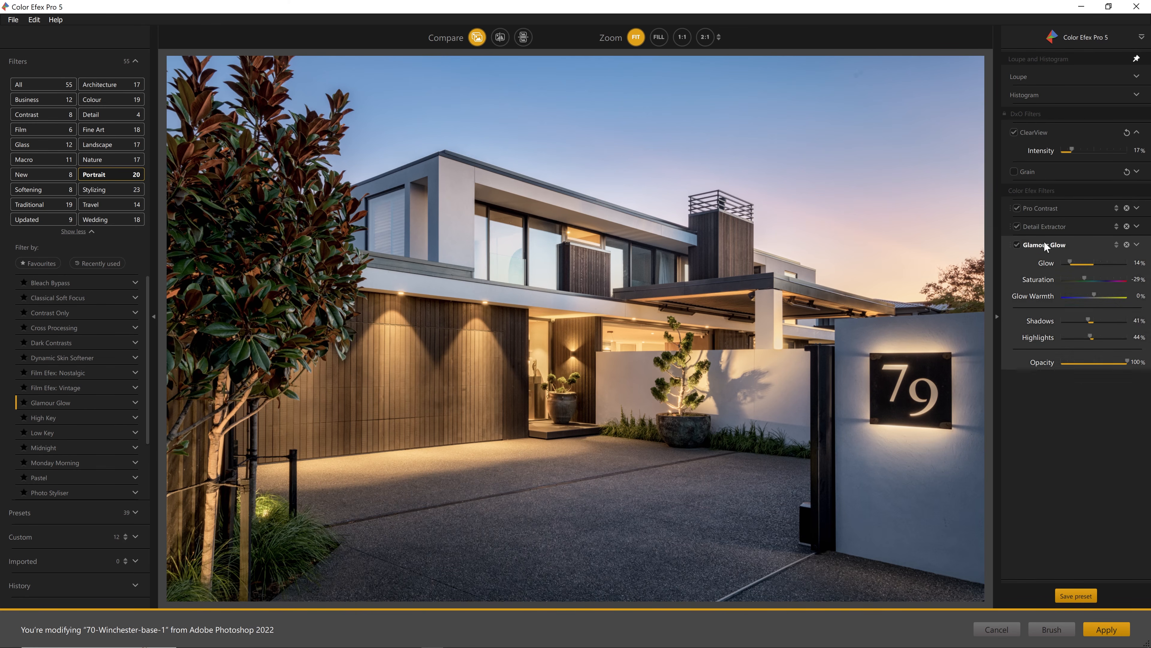
pyautogui.click(1018, 245)
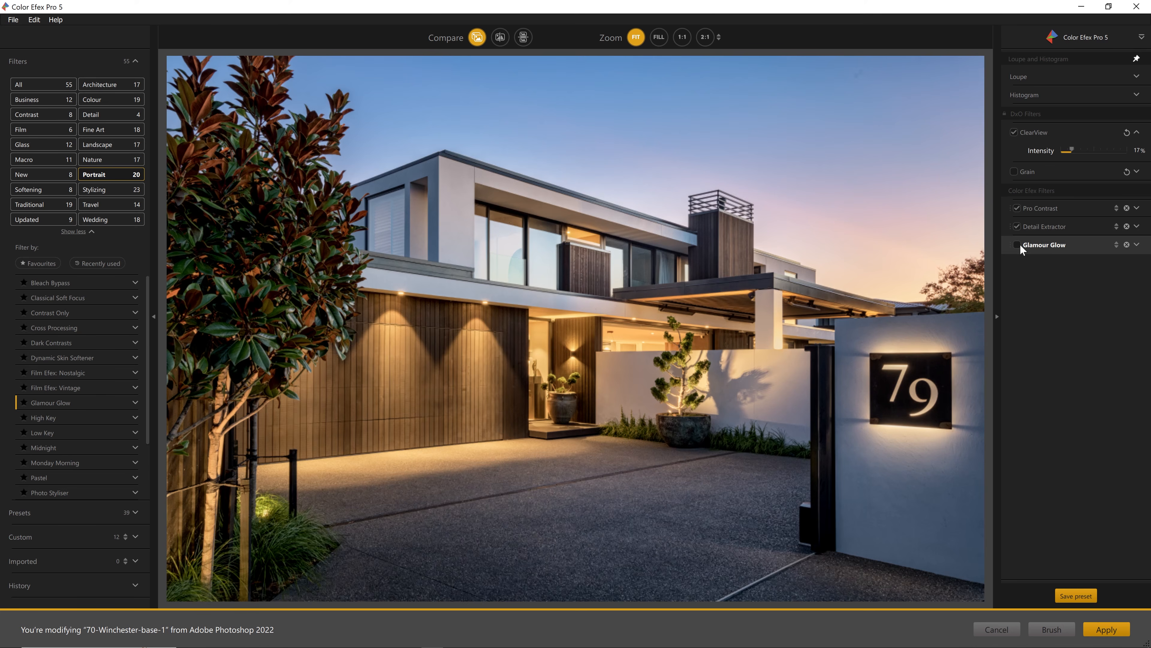
pyautogui.click(1019, 225)
pyautogui.click(1015, 208)
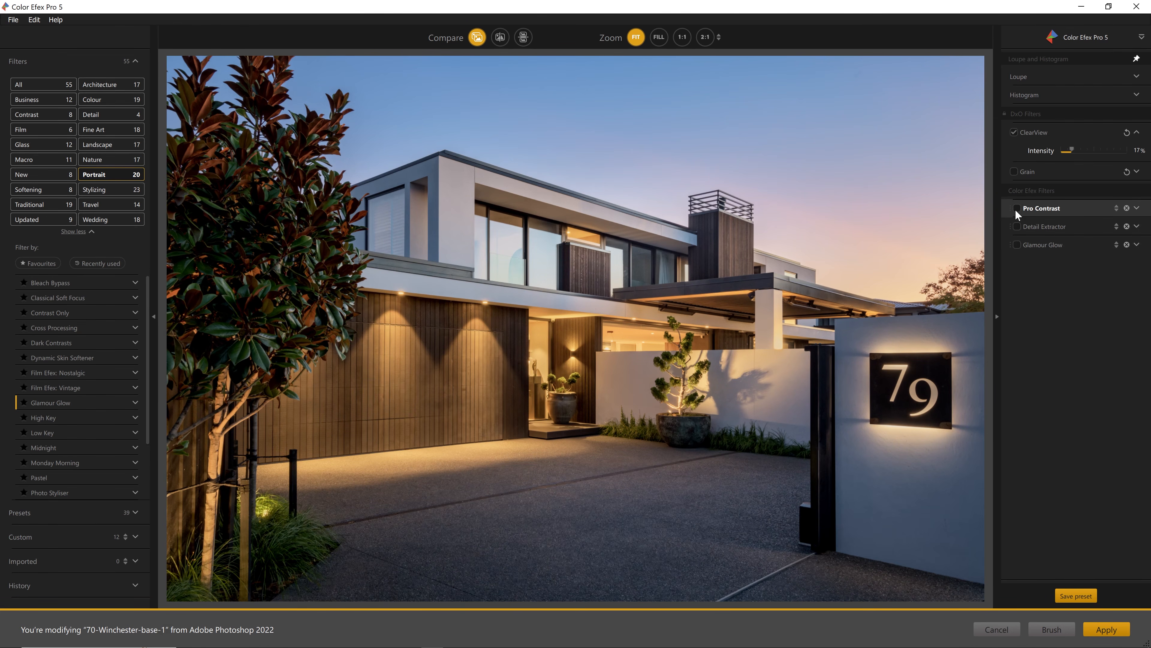
pyautogui.click(1014, 132)
pyautogui.click(1016, 208)
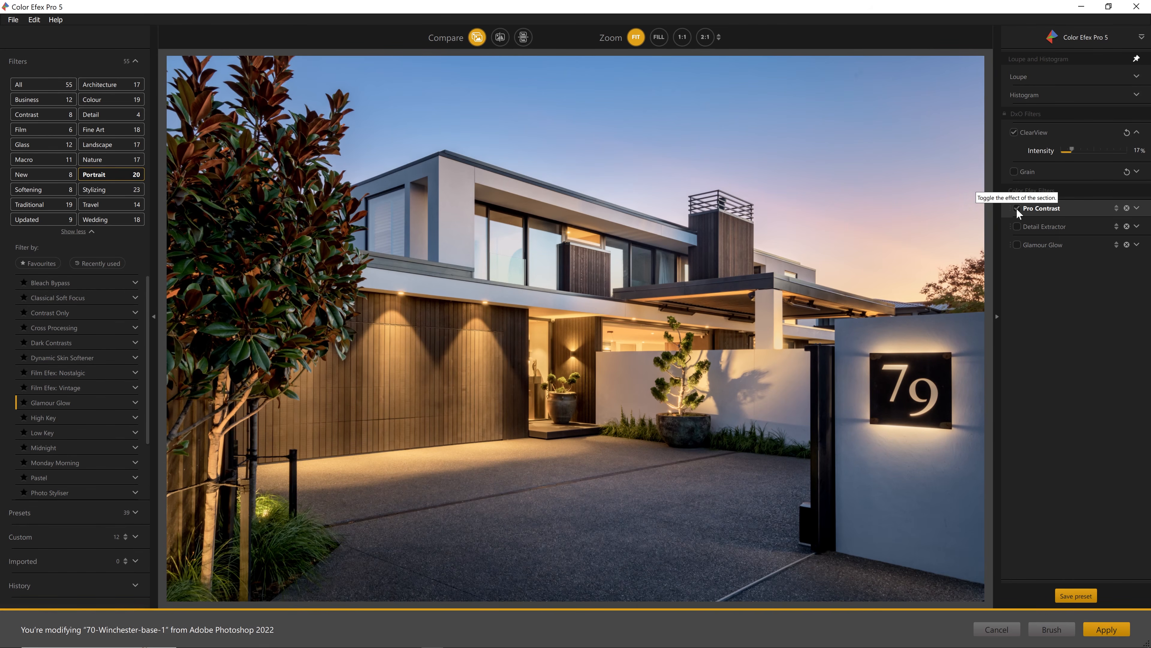
pyautogui.click(1019, 226)
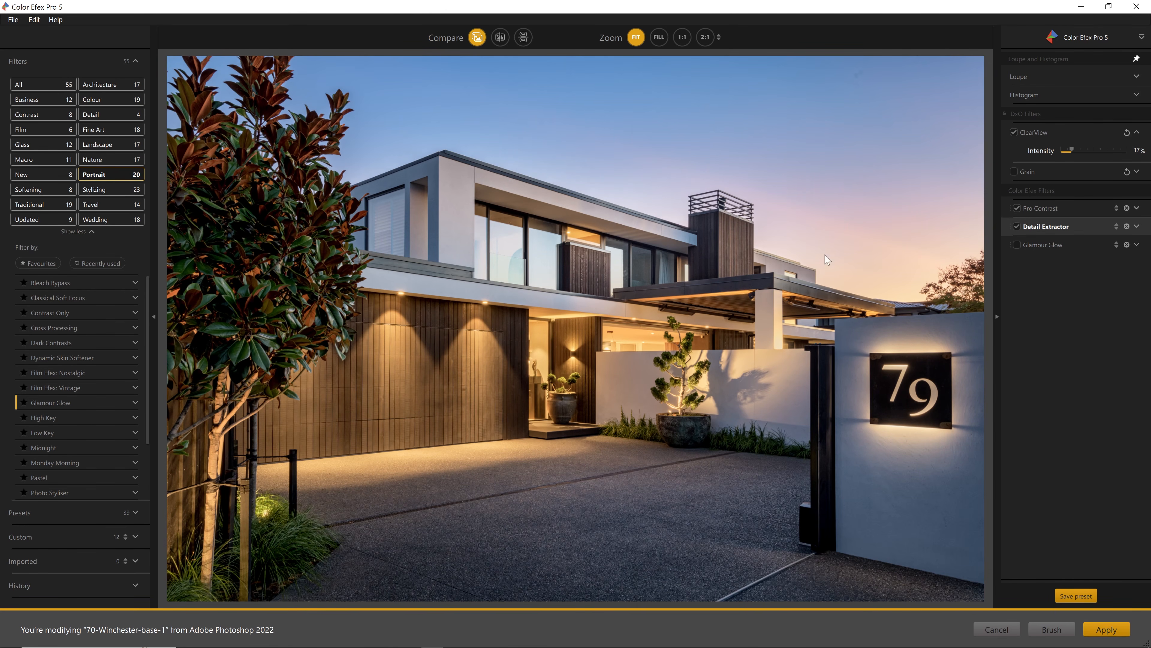
pyautogui.click(1016, 243)
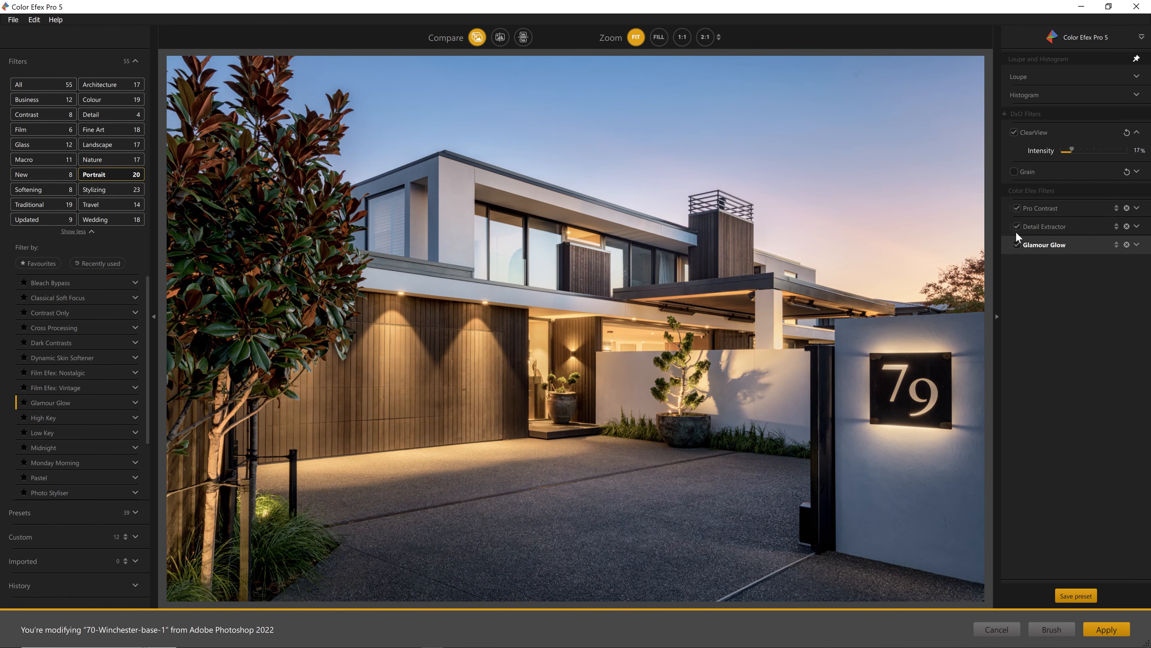
pyautogui.moveTo(472, 39); pyautogui.dragTo(472, 40)
# Apply the Color Efex filters to bring the result back as the Nik layer
pyautogui.click(1106, 629)
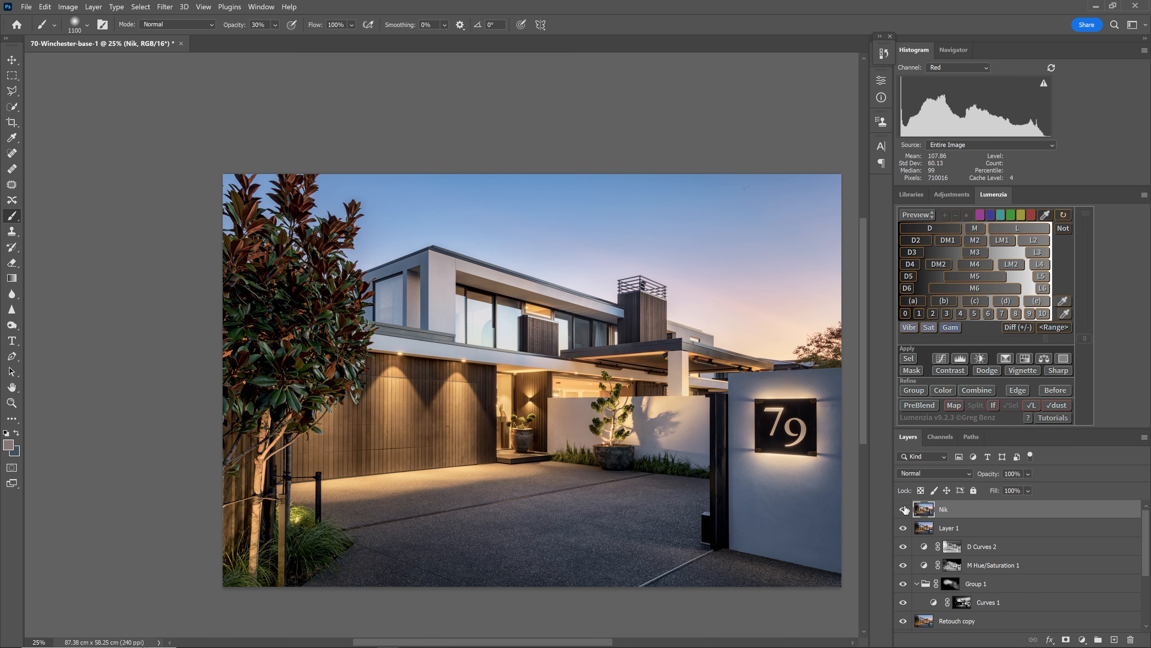
pyautogui.click(904, 509)
pyautogui.click(903, 510)
# Try the Nik layer at 43% opacity, restore 100%, and add a white layer mask
pyautogui.click(1028, 473)
pyautogui.click(1028, 486)
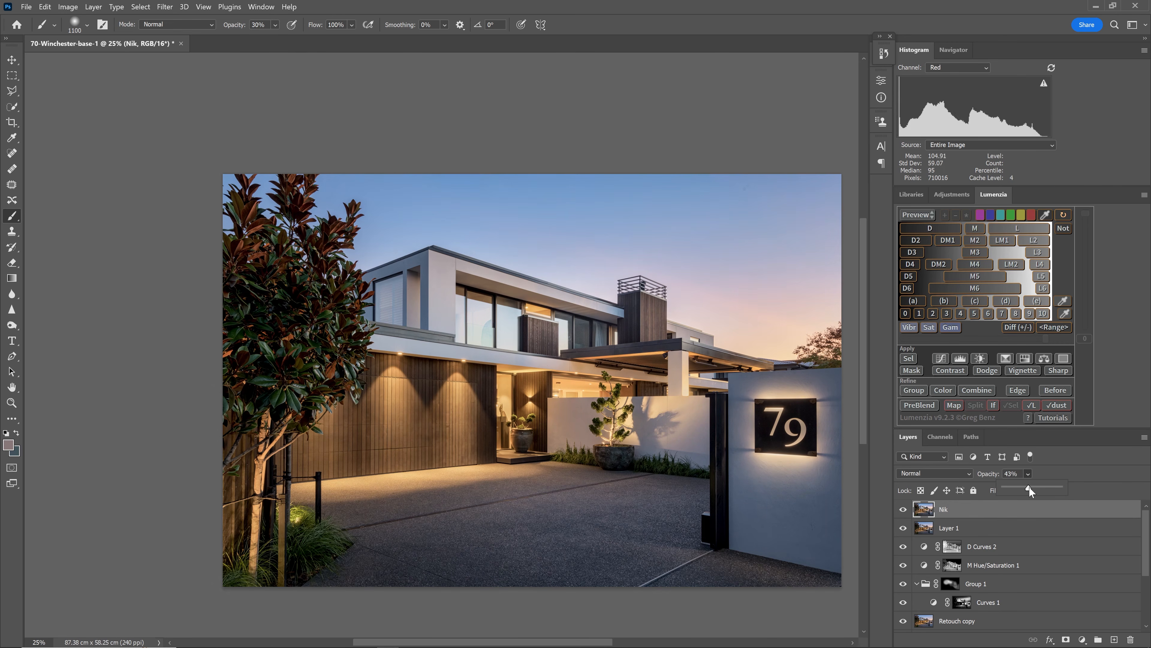
pyautogui.click(903, 509)
pyautogui.click(904, 510)
pyautogui.click(904, 510)
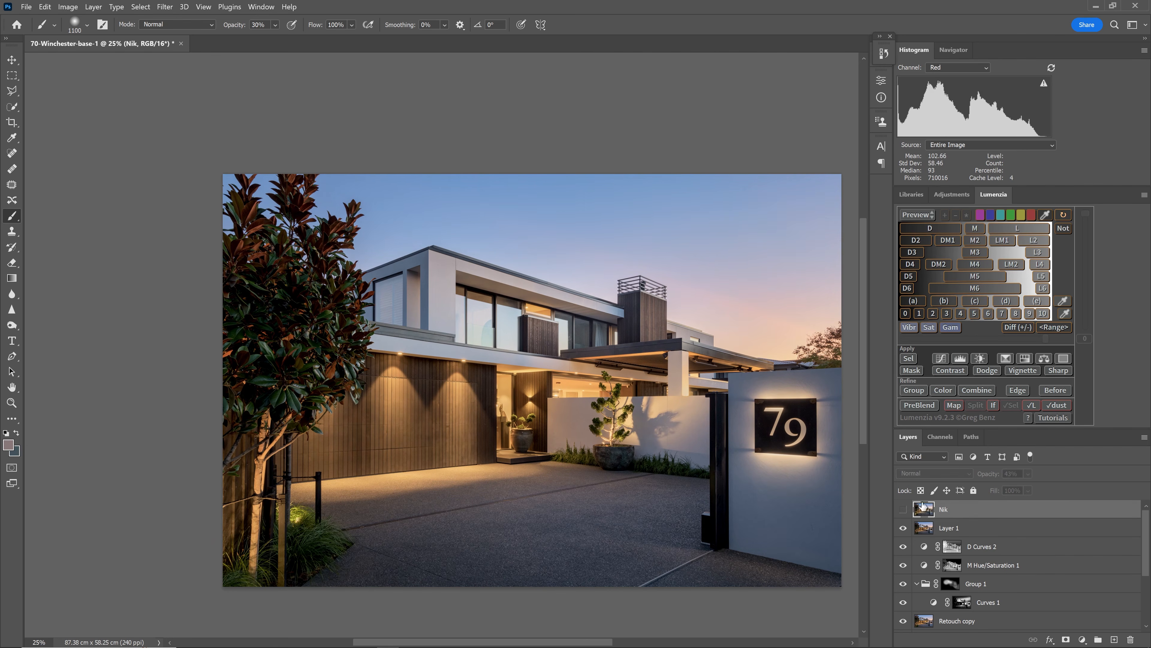
pyautogui.click(903, 509)
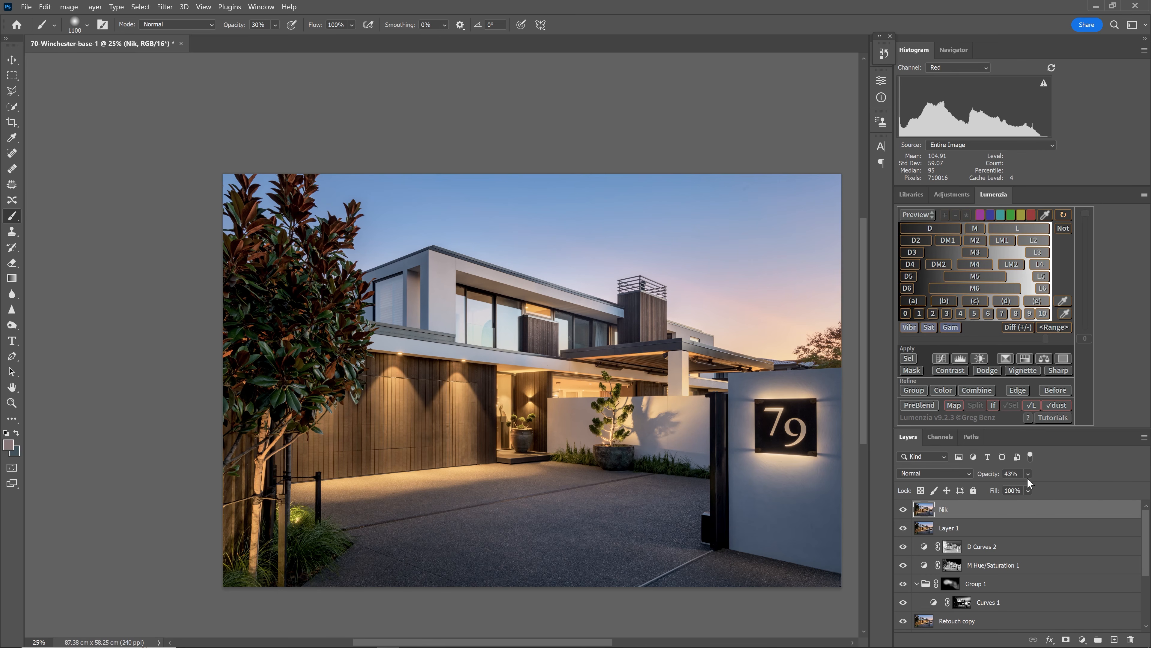
pyautogui.moveTo(1077, 496); pyautogui.dragTo(1078, 495)
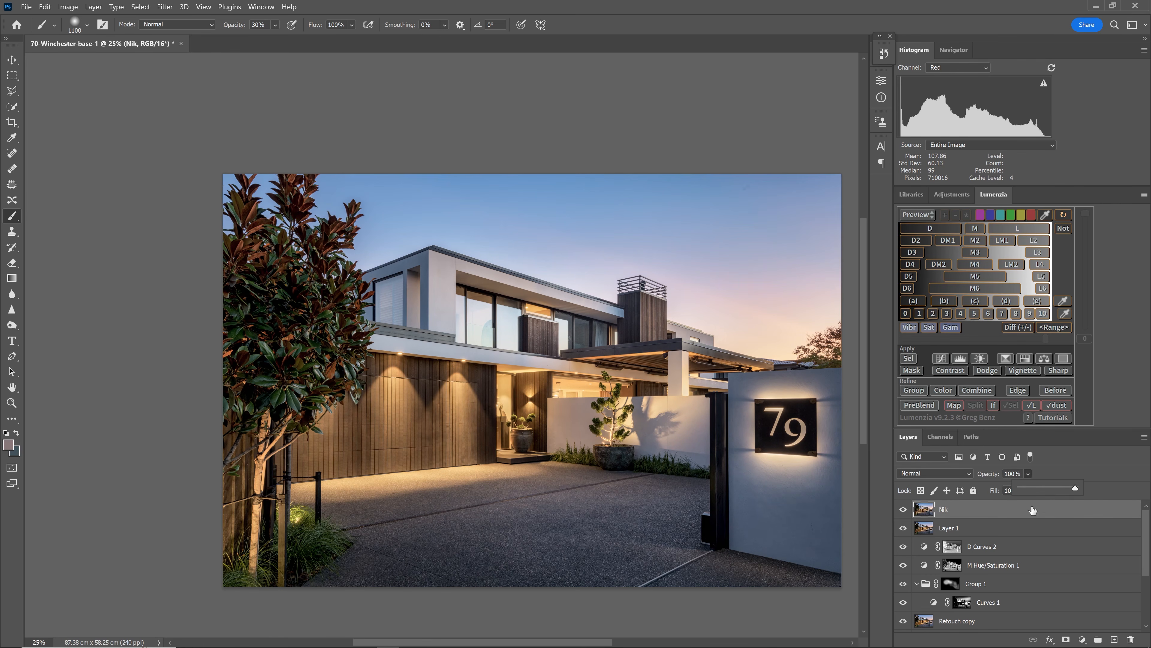
pyautogui.click(1066, 640)
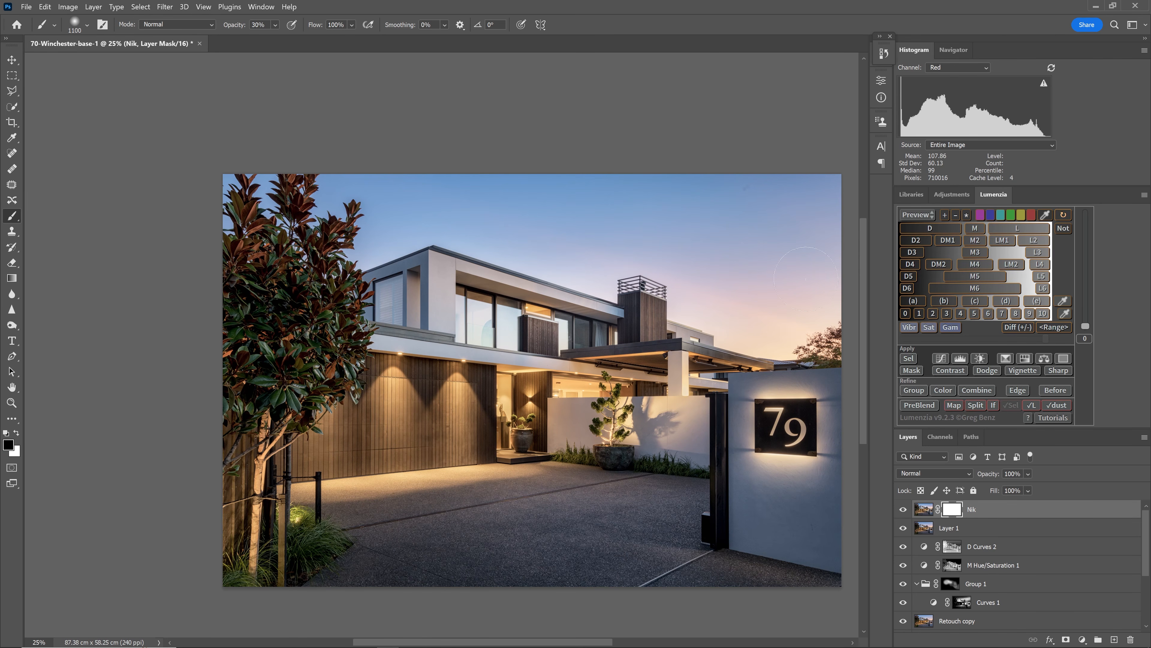
# Select the sky with Select > Sky, deselect, and enlarge the brush for masking
pyautogui.click(69, 7)
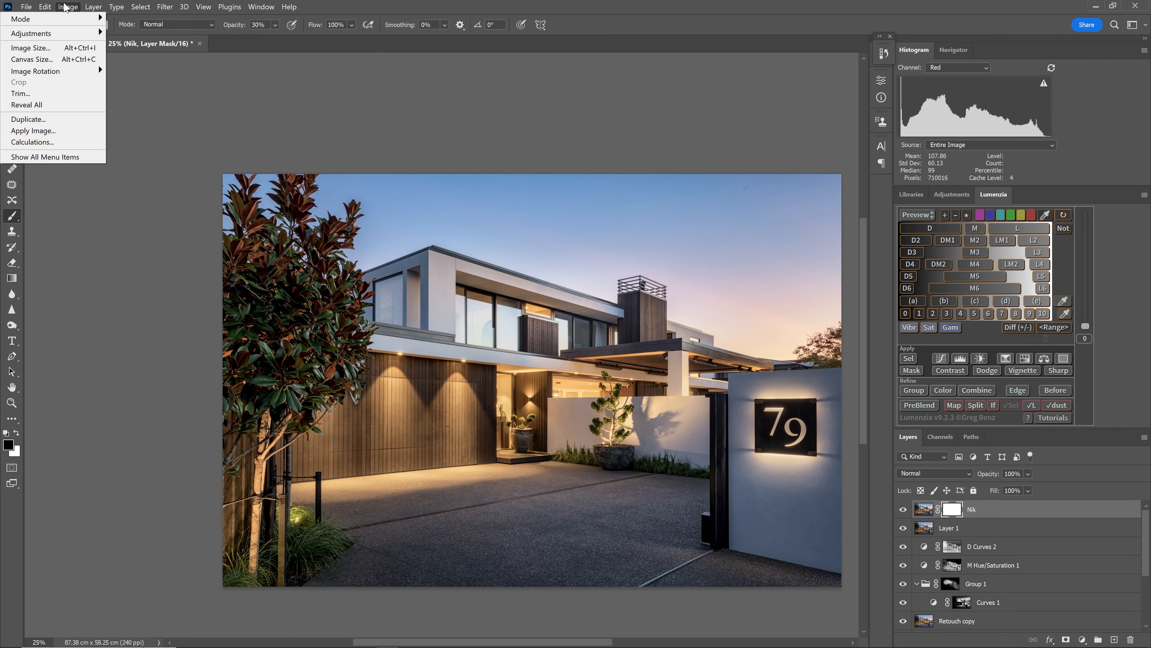
pyautogui.moveTo(141, 6)
pyautogui.click(121, 94)
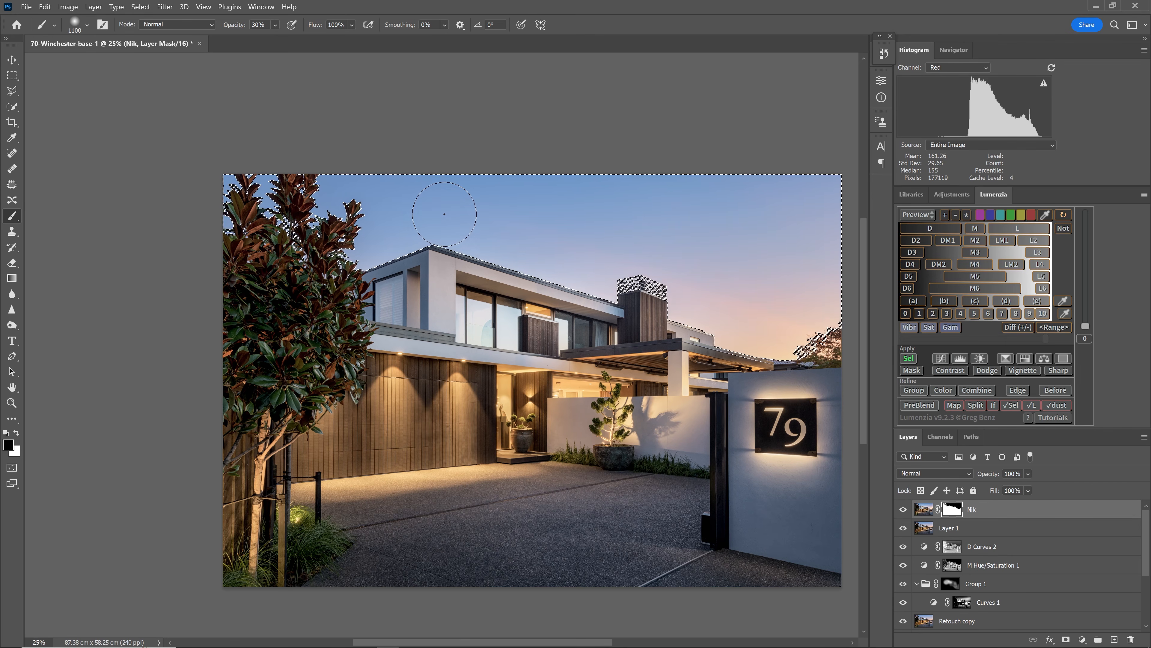
pyautogui.click(904, 510)
pyautogui.click(904, 510)
pyautogui.hotkey('ctrl', 'd')
pyautogui.press(']')
pyautogui.press(']')
pyautogui.press(']')
pyautogui.press(']')
pyautogui.press(']')
pyautogui.press(']')
pyautogui.press(']')
pyautogui.press(']')
pyautogui.press(']')
pyautogui.press(']')
pyautogui.press(']')
pyautogui.press(']')
pyautogui.press(']')
pyautogui.press(']')
pyautogui.press(']')
pyautogui.press(']')
pyautogui.press(']')
pyautogui.press(']')
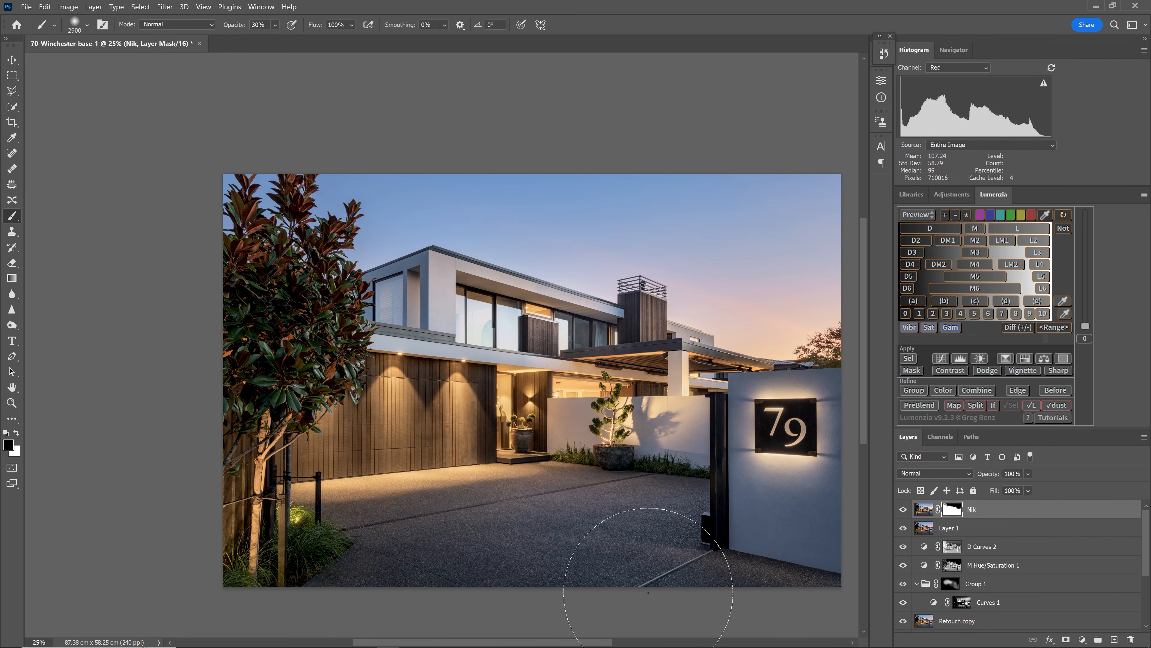
pyautogui.click(903, 509)
pyautogui.click(903, 510)
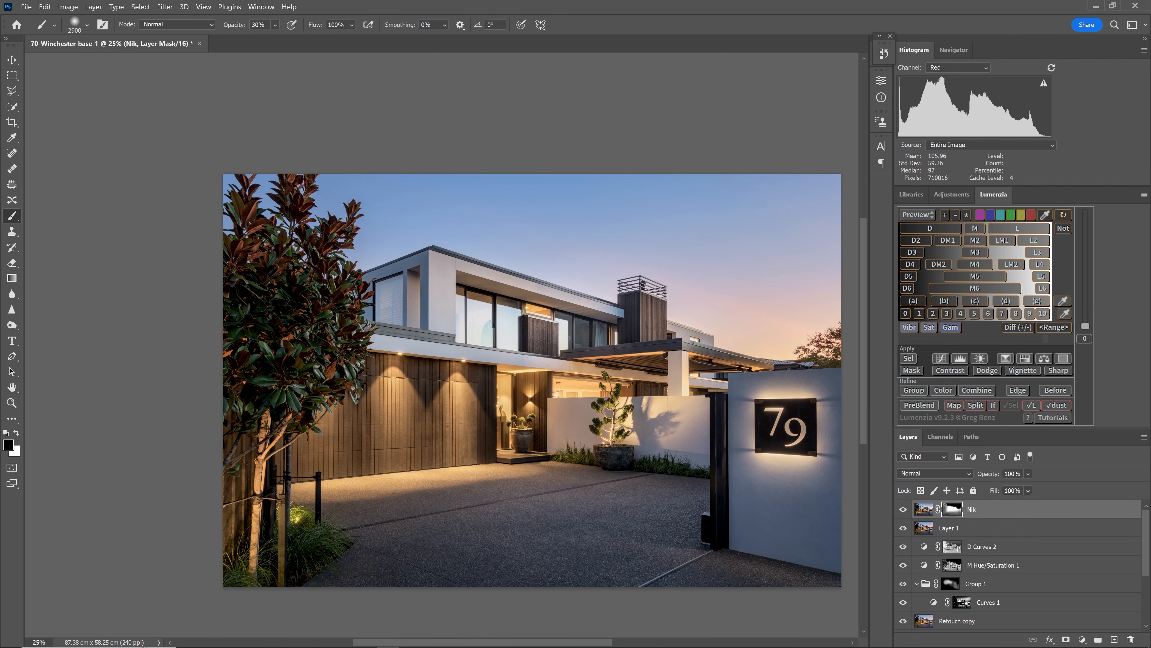
# Try several opacities for the Nik layer and settle on 52%
pyautogui.moveTo(1031, 490)
pyautogui.mouseDown()
pyautogui.moveTo(999, 488)
pyautogui.moveTo(1016, 491)
pyautogui.mouseUp()
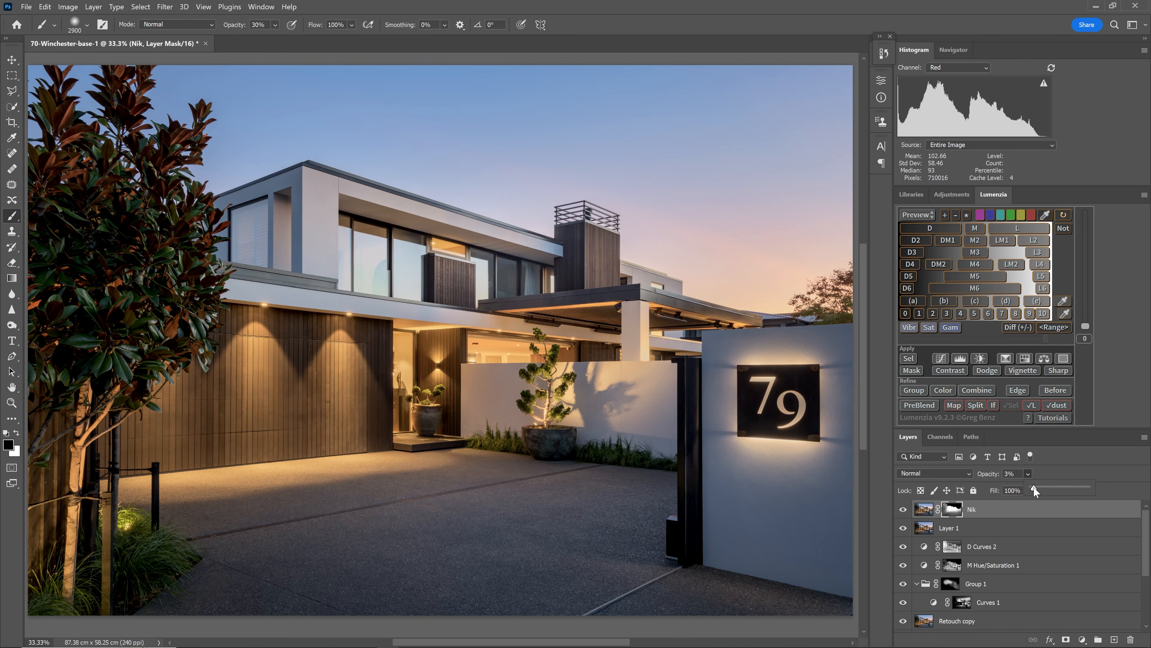
pyautogui.moveTo(1032, 486); pyautogui.dragTo(1043, 486)
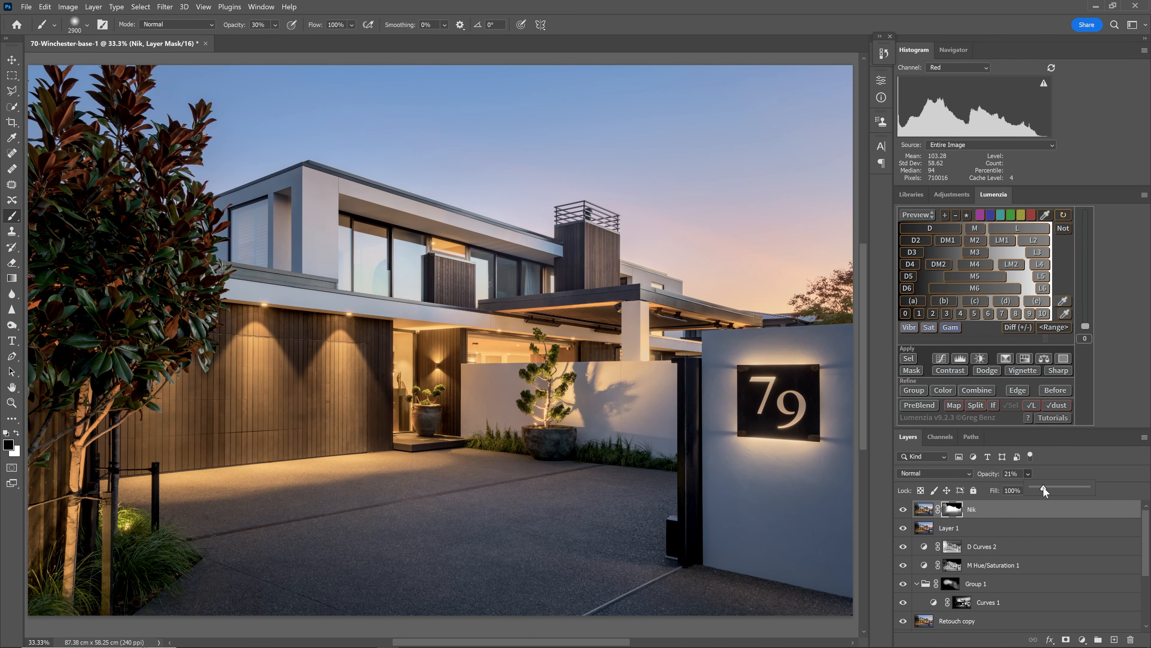
pyautogui.moveTo(1077, 492); pyautogui.dragTo(1087, 489)
pyautogui.click(1061, 489)
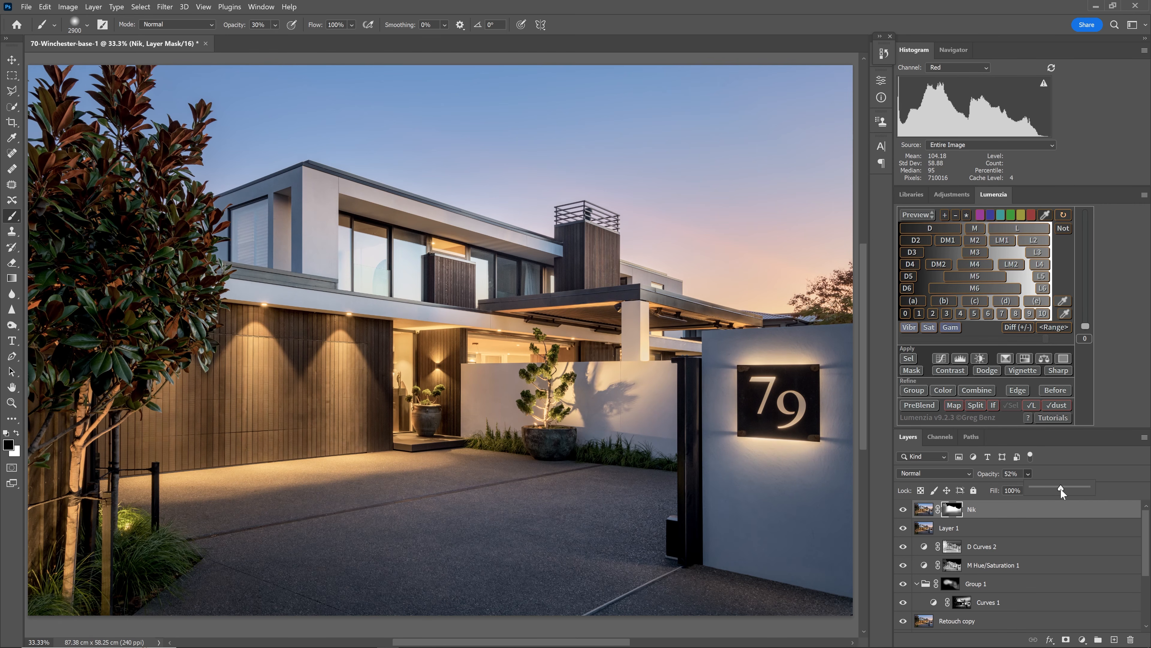
pyautogui.click(903, 509)
pyautogui.click(903, 510)
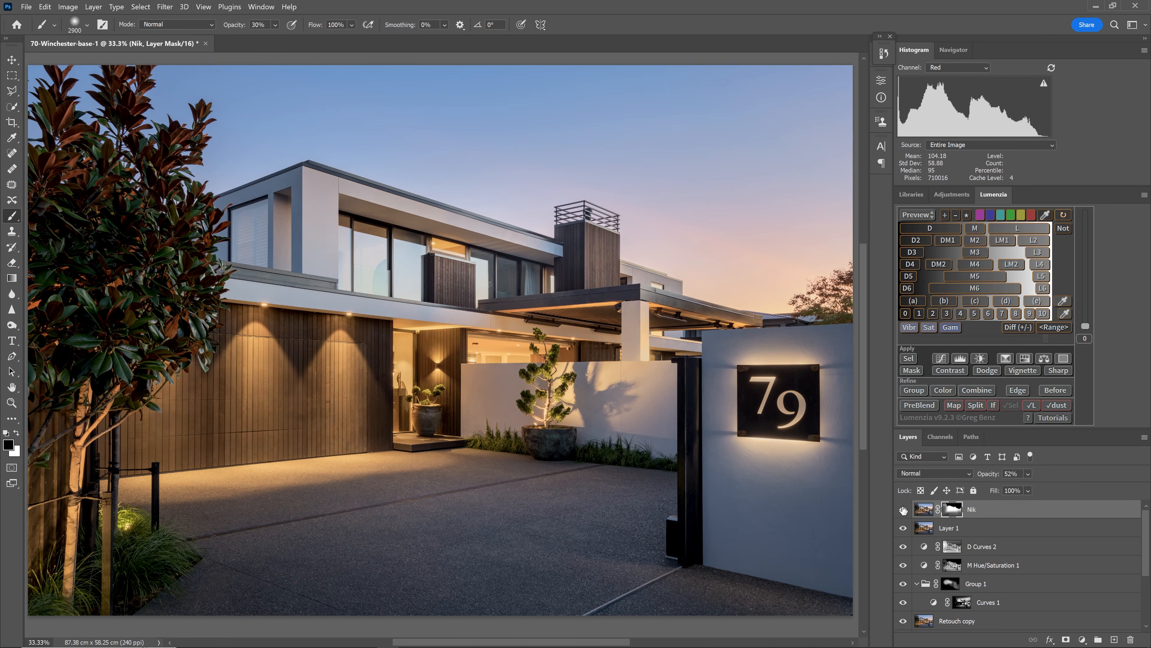
pyautogui.keyDown('ctrl'); pyautogui.keyDown('alt'); pyautogui.click(578, 389); pyautogui.keyUp('alt'); pyautogui.keyUp('ctrl')
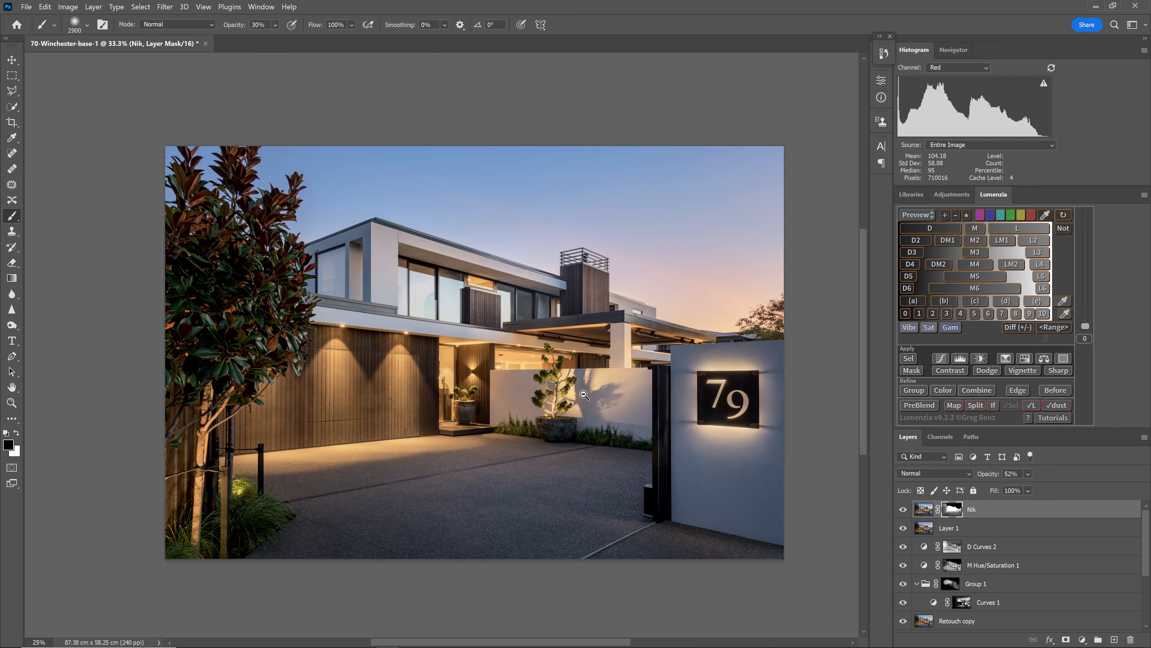